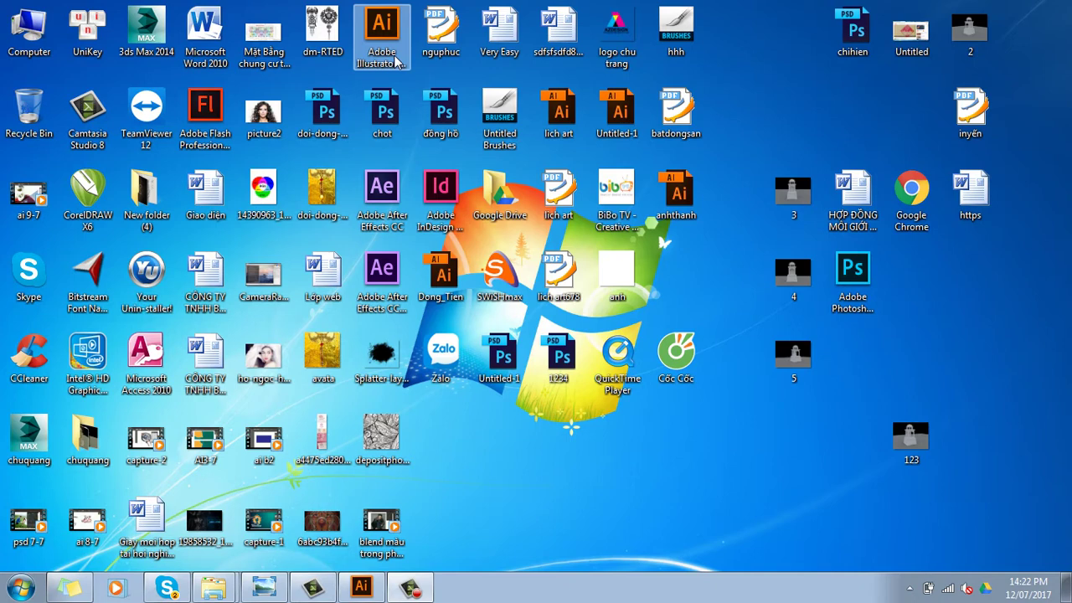
Launch Adobe Illustrator CC 2017 from its desktop shortcut and bring its start screen forward.
{"action": "left_click", "coordinate": [394, 51]}
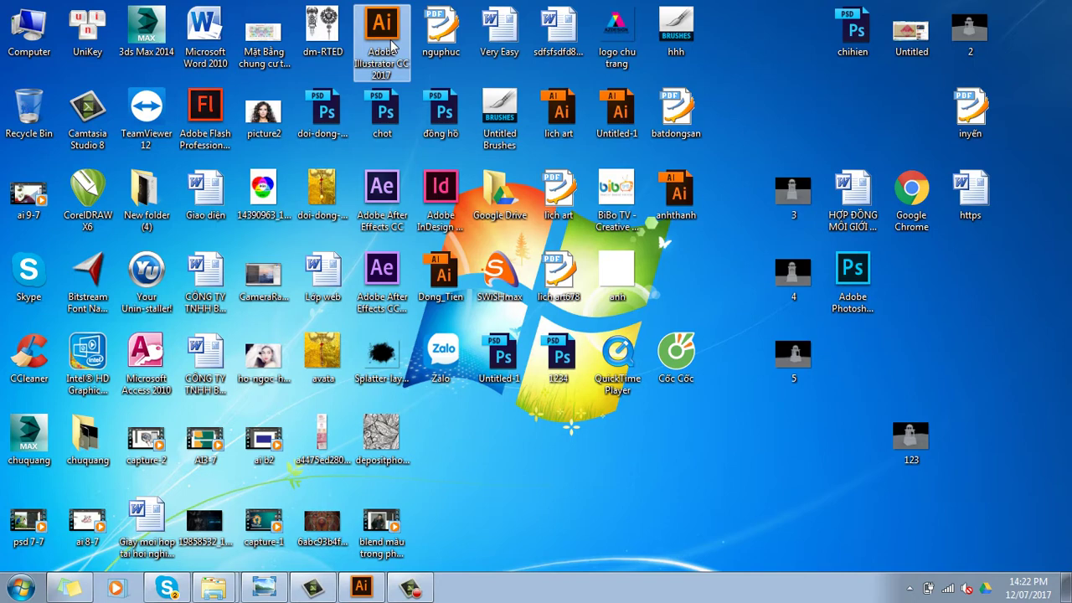
{"action": "left_click", "coordinate": [373, 591]}
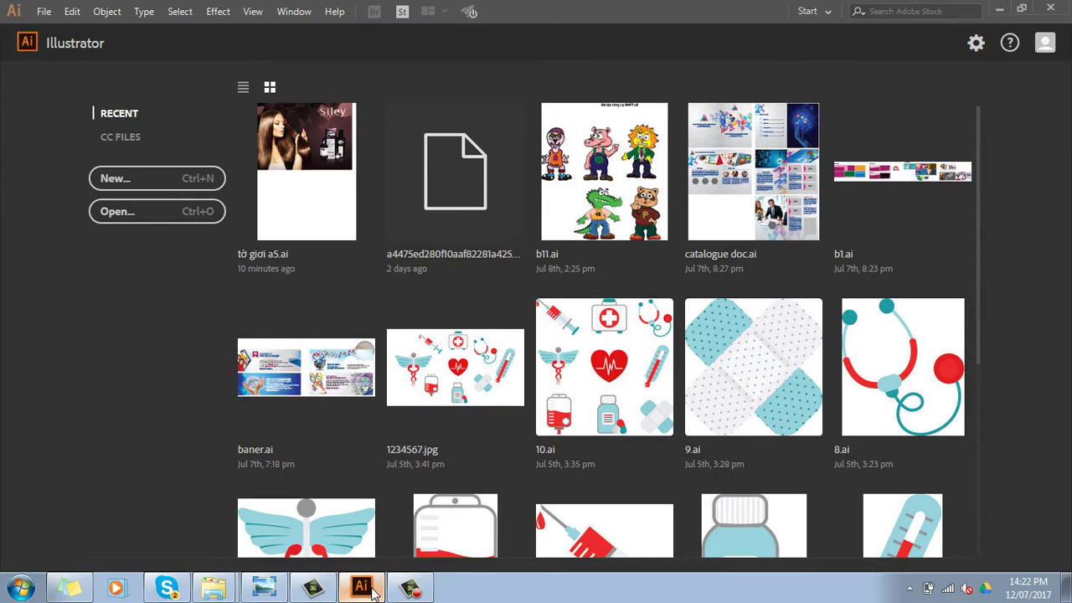
{"action": "left_click", "coordinate": [374, 591]}
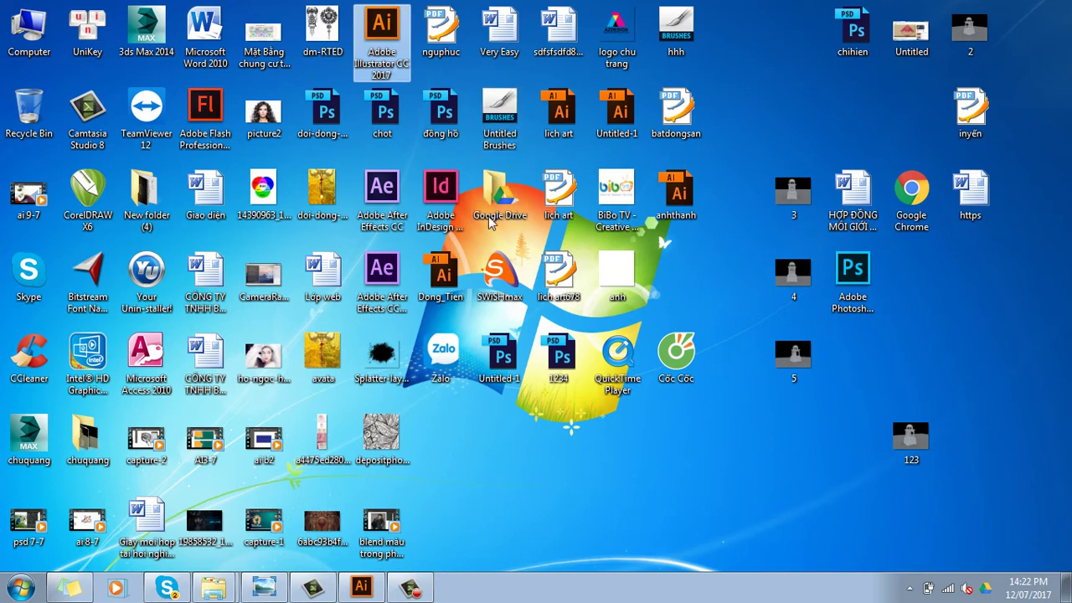
{"action": "left_click", "coordinate": [362, 590]}
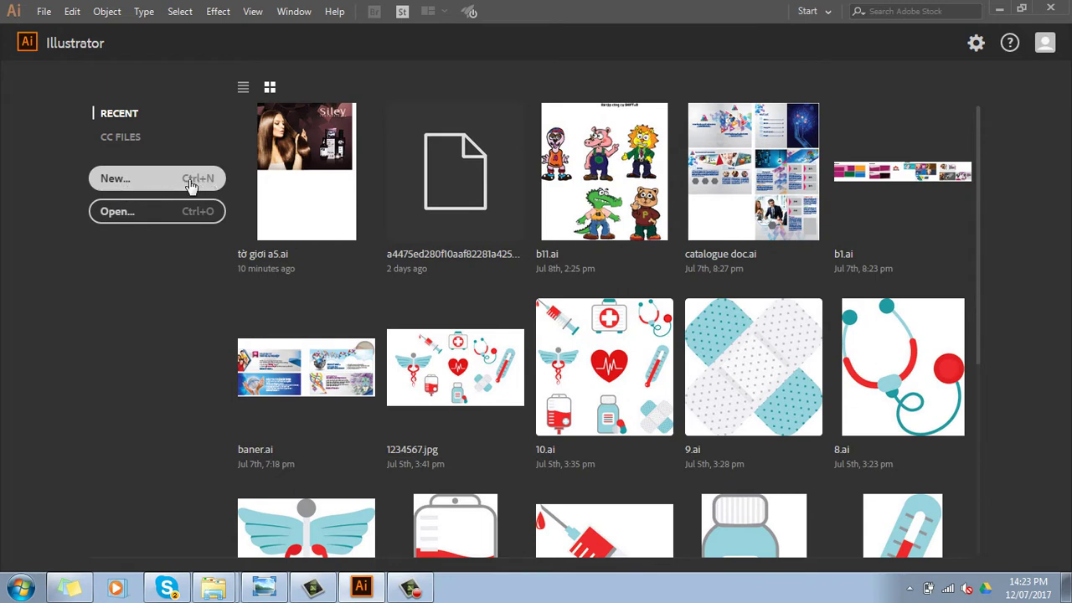
Start a new document with Ctrl+N and browse the Mobile, Web and Film & Video presets.
{"action": "key", "text": "ctrl+n"}
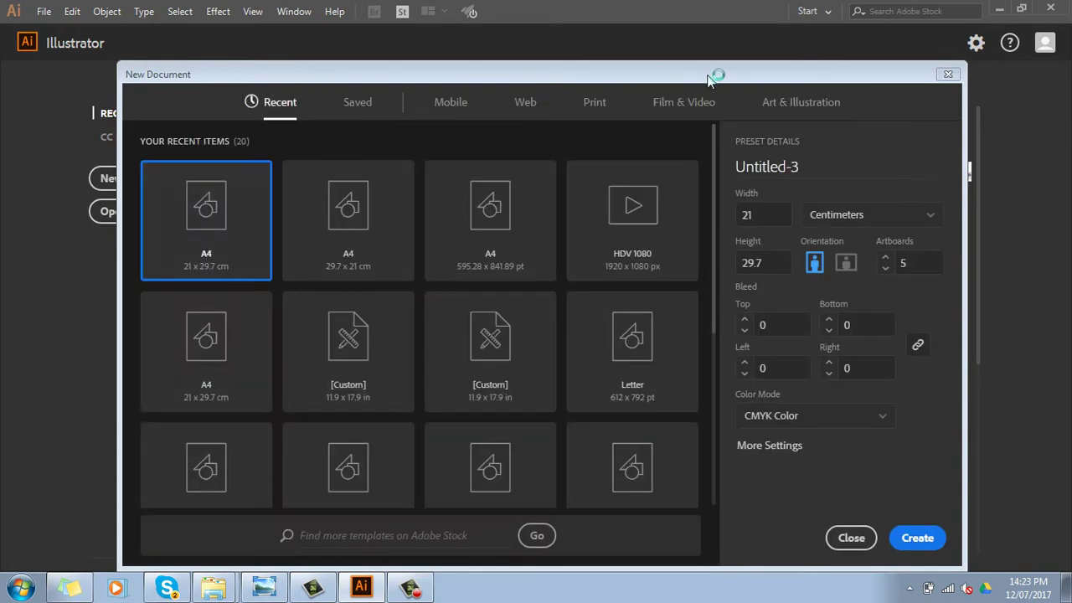
{"action": "left_click_drag", "start_coordinate": [711, 77], "coordinate": [708, 78]}
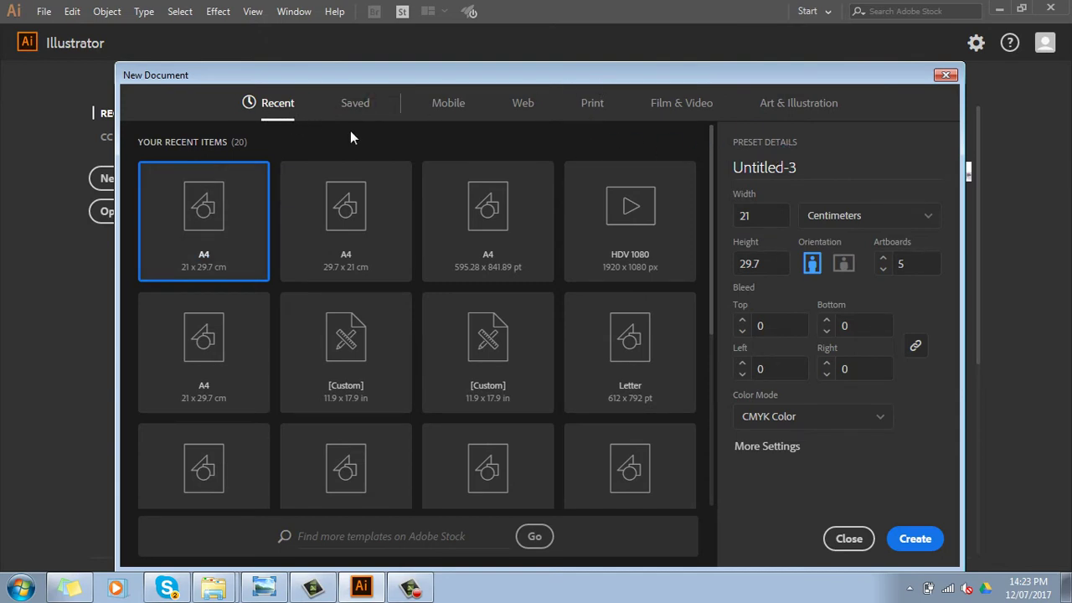
{"action": "left_click", "coordinate": [460, 118]}
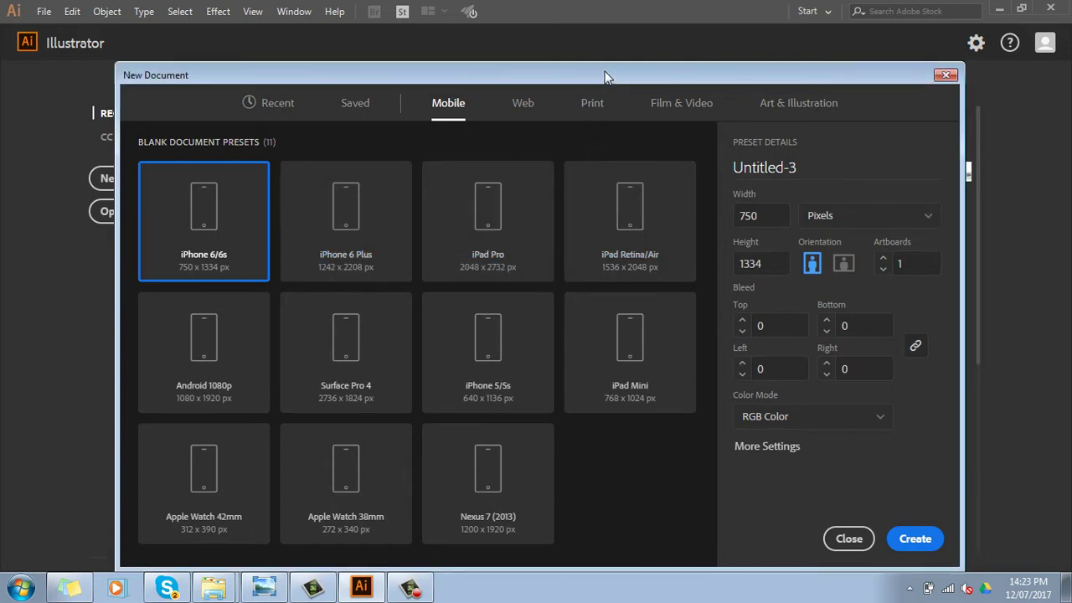
{"action": "left_click_drag", "start_coordinate": [600, 82], "coordinate": [608, 74]}
{"action": "left_click", "coordinate": [534, 97]}
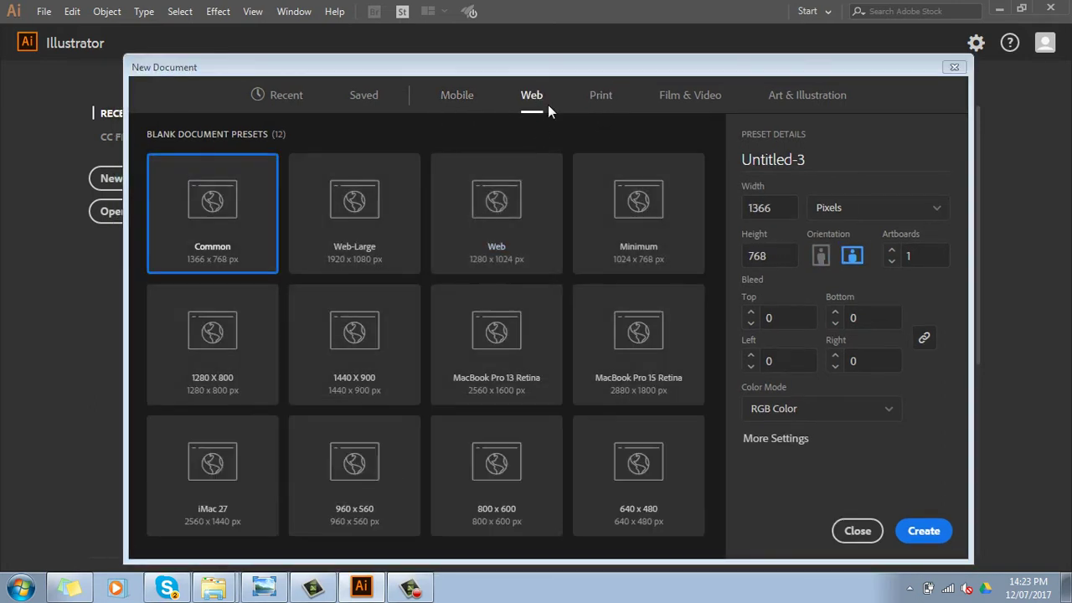
{"action": "left_click", "coordinate": [689, 99]}
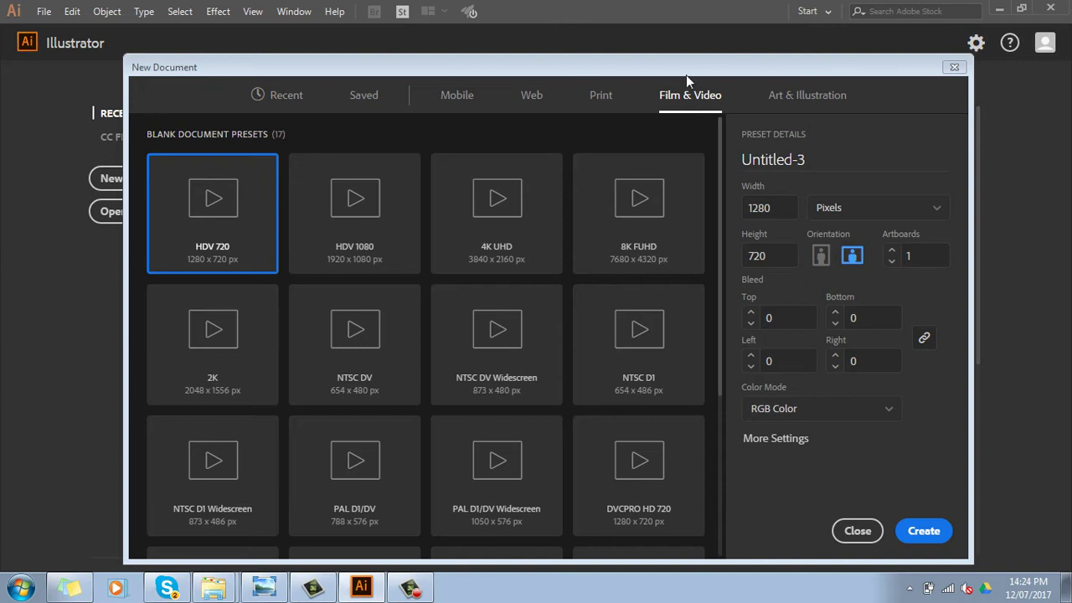
{"action": "left_click_drag", "start_coordinate": [693, 67], "coordinate": [729, 67]}
Choose the A4 print preset, 595.276 × 841.89 pt in CMYK Color.
{"action": "left_click", "coordinate": [646, 101]}
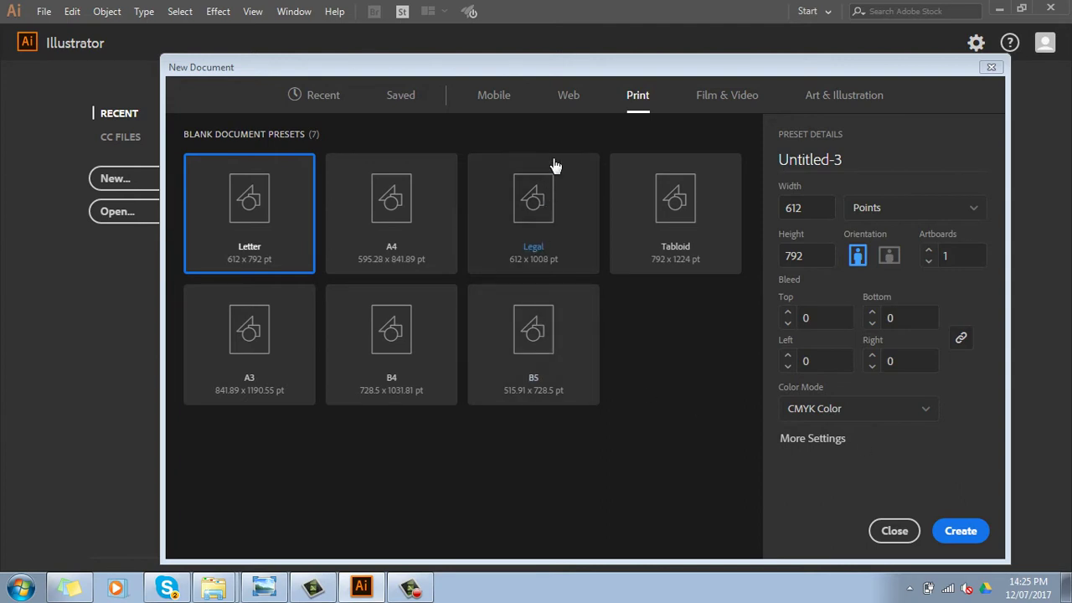
{"action": "left_click", "coordinate": [494, 96]}
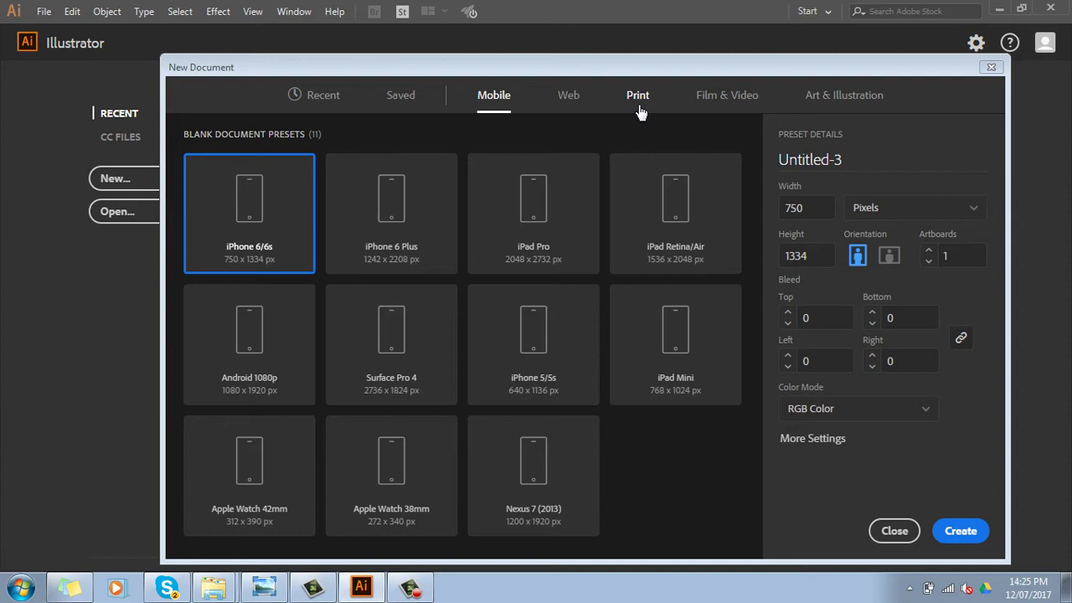
{"action": "left_click", "coordinate": [641, 102]}
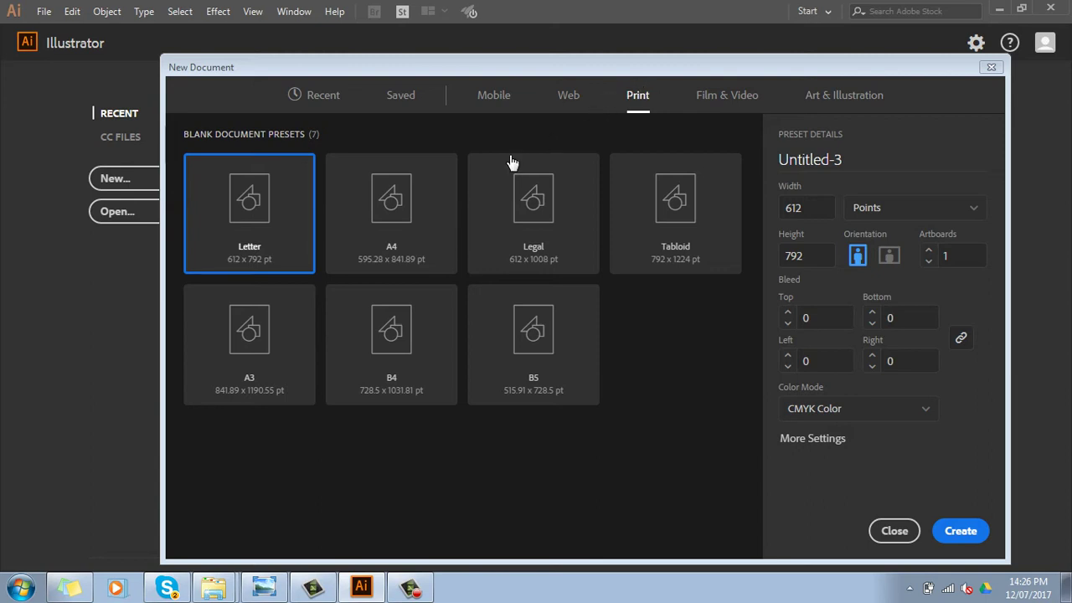
{"action": "left_click", "coordinate": [406, 224]}
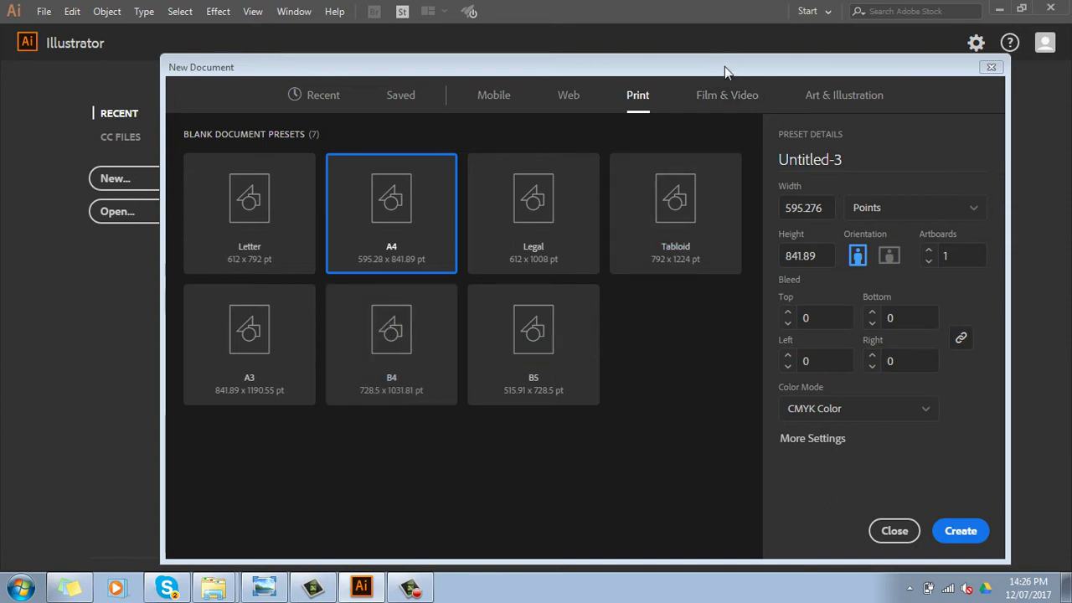
Select the Untitled-3 name field and open the units list currently set to Points.
{"action": "left_click_drag", "start_coordinate": [725, 67], "coordinate": [692, 67]}
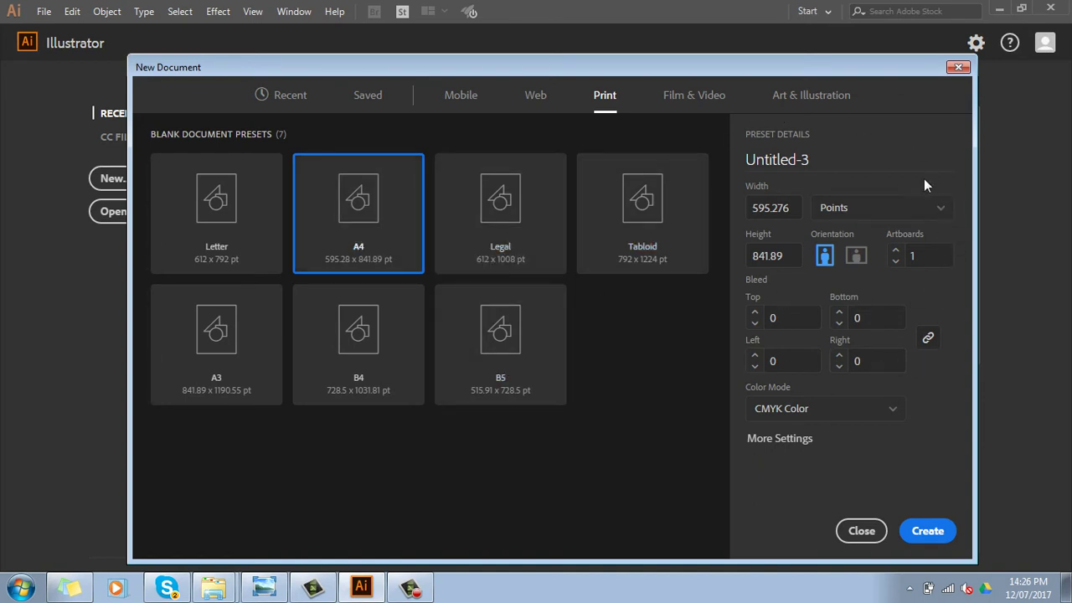
{"action": "left_click", "coordinate": [816, 161]}
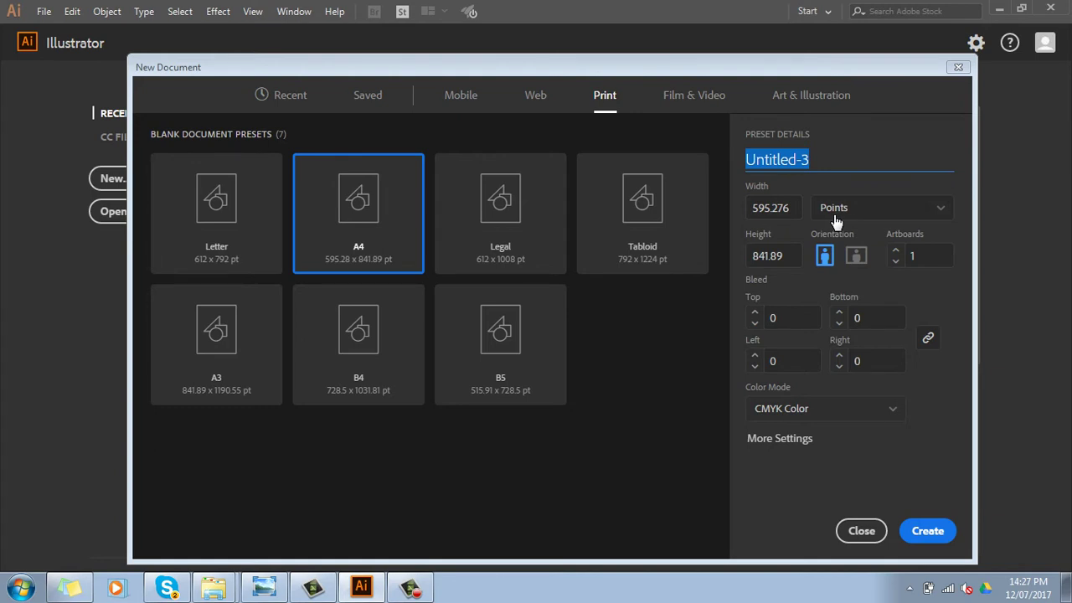
{"action": "left_click", "coordinate": [885, 219]}
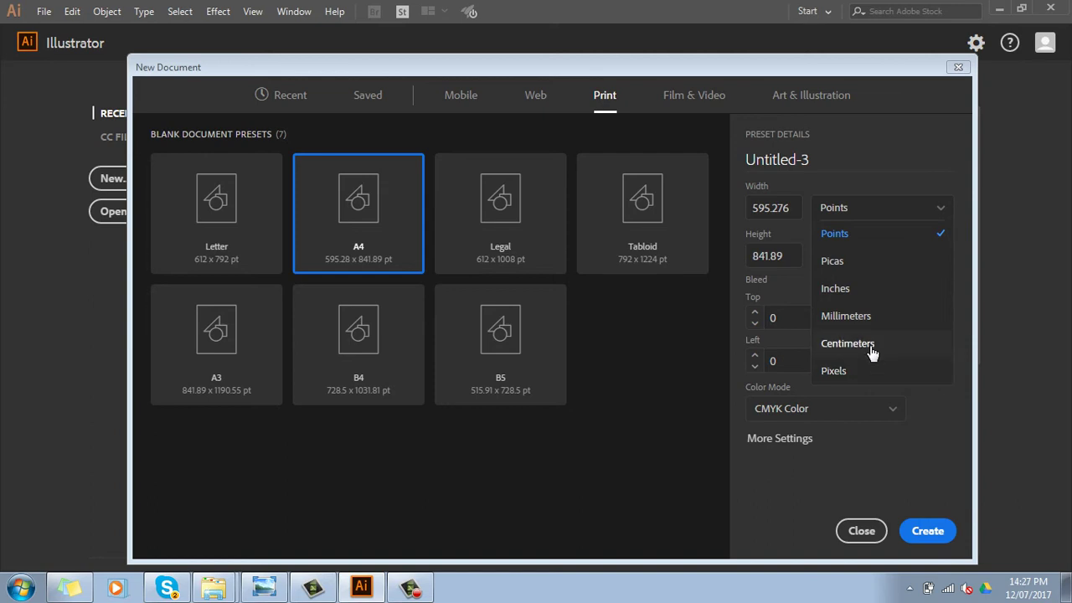
Switch the units to Centimeters and try landscape, leaving the page portrait.
{"action": "left_click", "coordinate": [871, 352]}
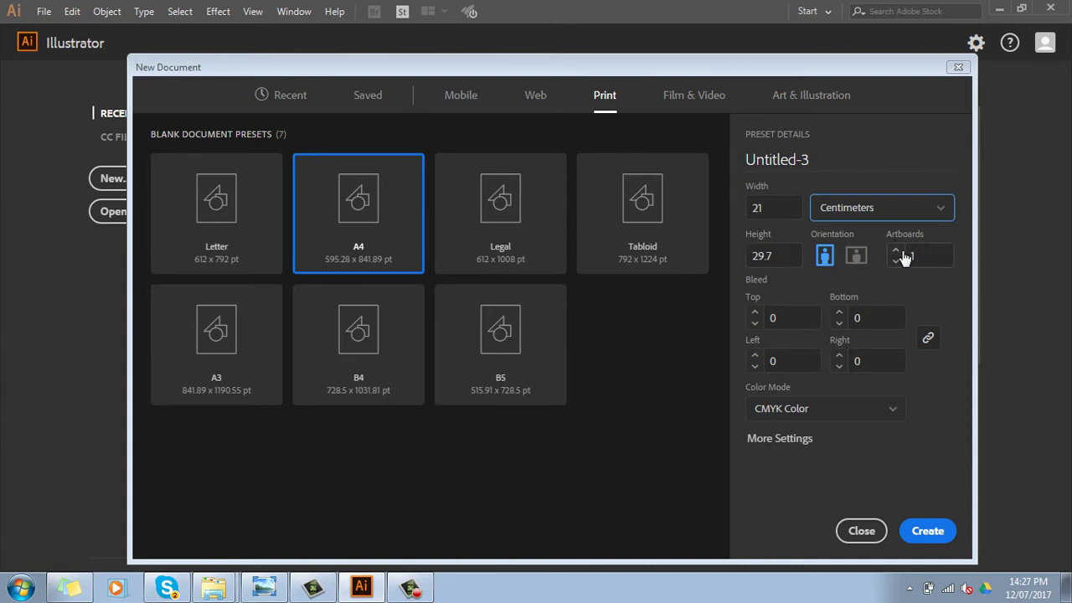
{"action": "left_click", "coordinate": [857, 255]}
{"action": "left_click", "coordinate": [825, 258]}
{"action": "left_click", "coordinate": [856, 255]}
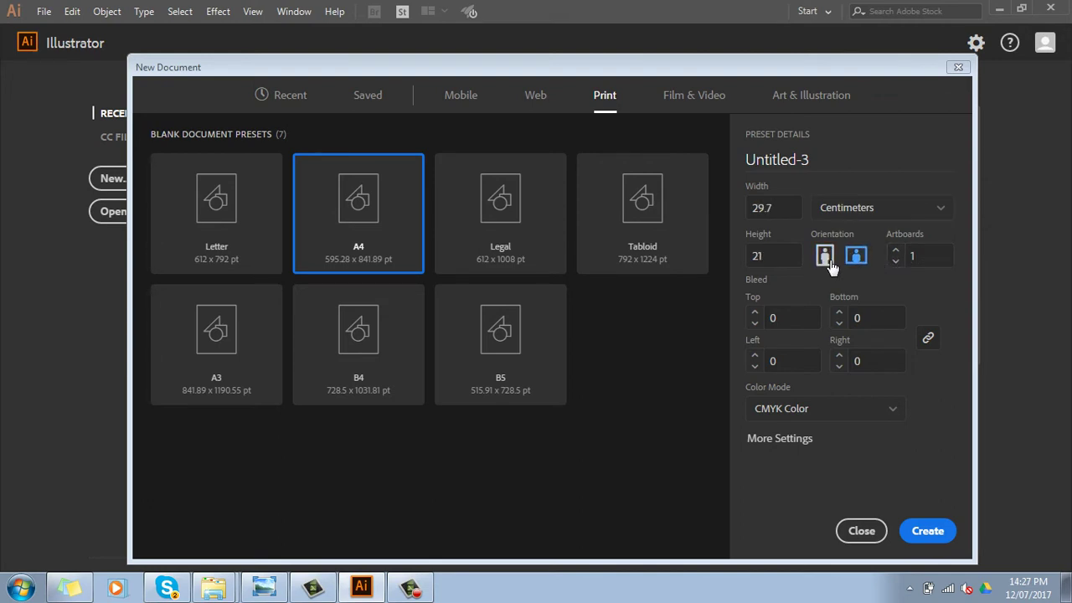
{"action": "left_click", "coordinate": [825, 258]}
{"action": "left_click", "coordinate": [856, 255]}
{"action": "left_click", "coordinate": [825, 258]}
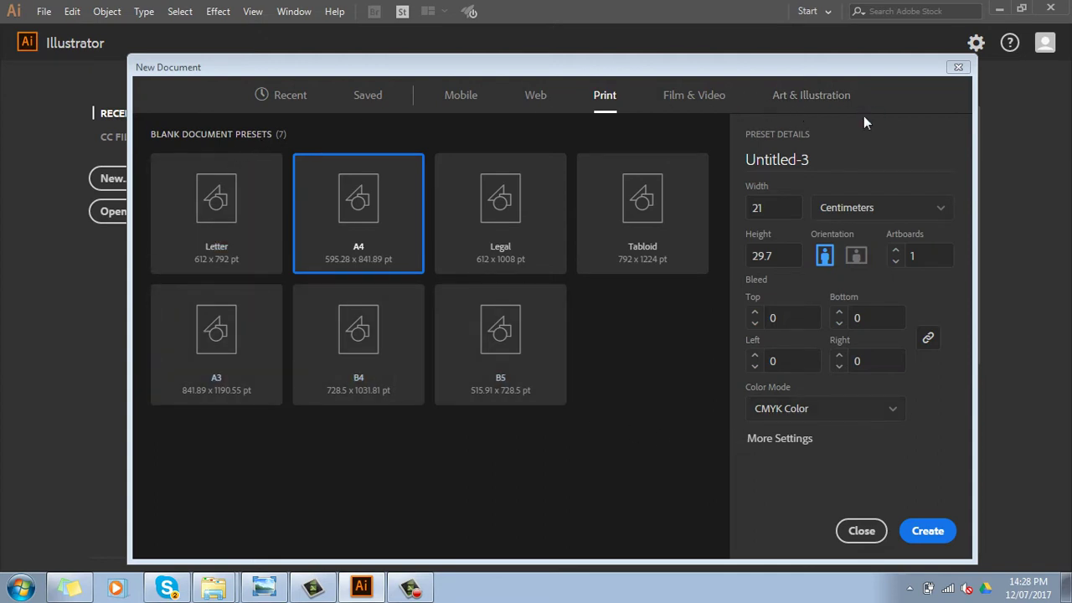
Confirm Centimeters for the 21 × 29.7 page and keep CMYK Color as colour mode.
{"action": "left_click", "coordinate": [820, 165]}
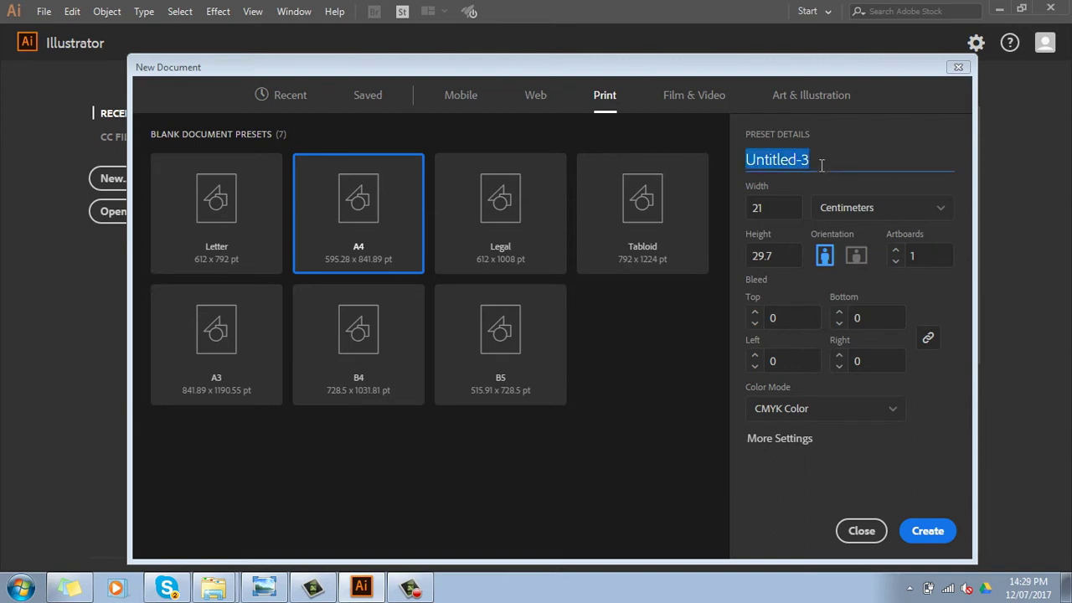
{"action": "left_click", "coordinate": [793, 212]}
{"action": "left_click", "coordinate": [885, 211]}
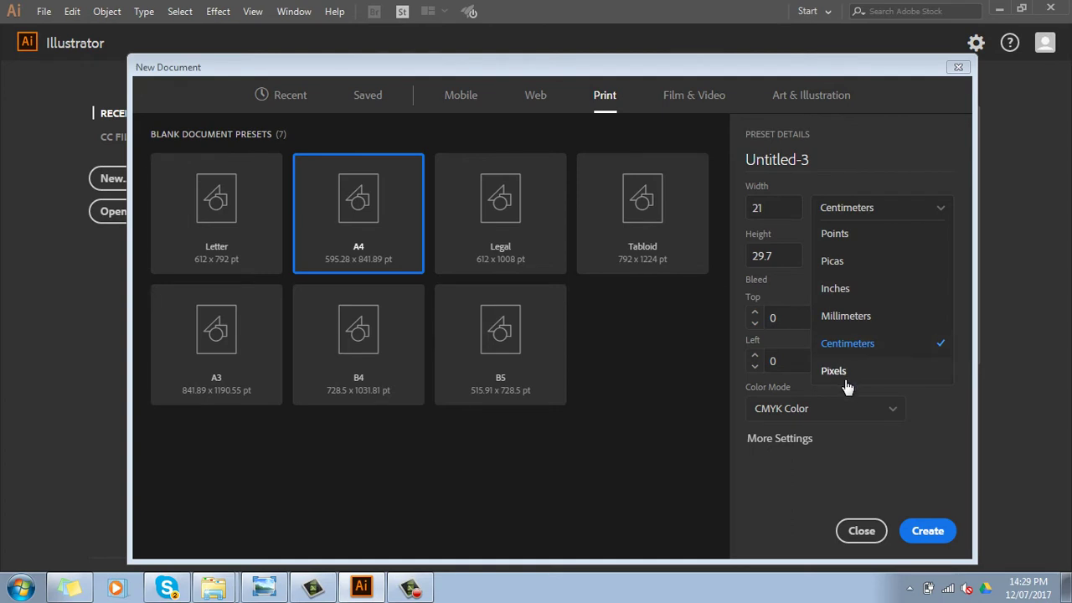
{"action": "left_click", "coordinate": [894, 161]}
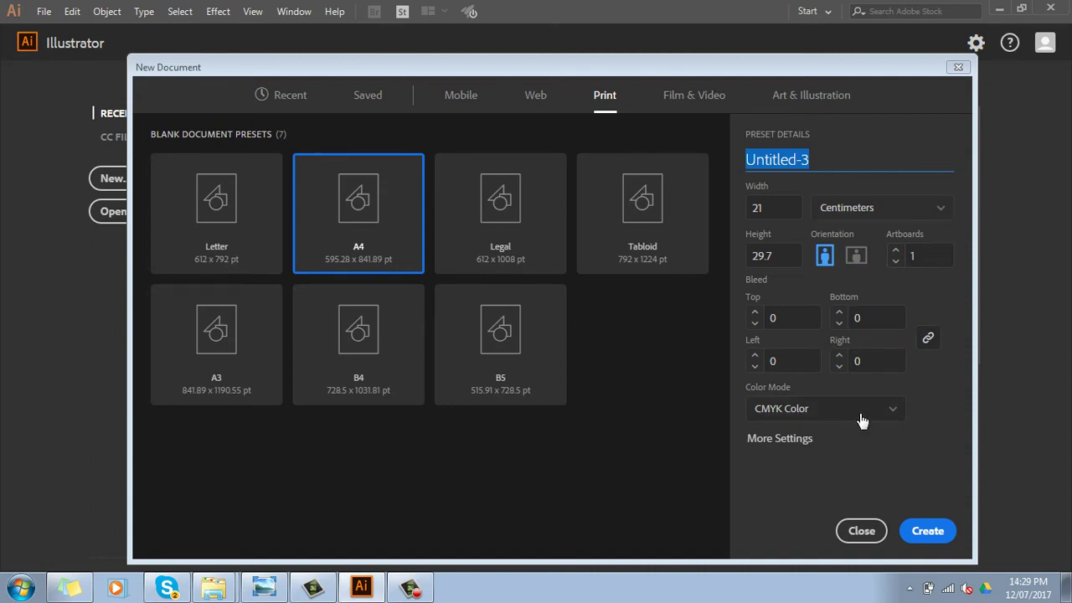
{"action": "left_click", "coordinate": [862, 420]}
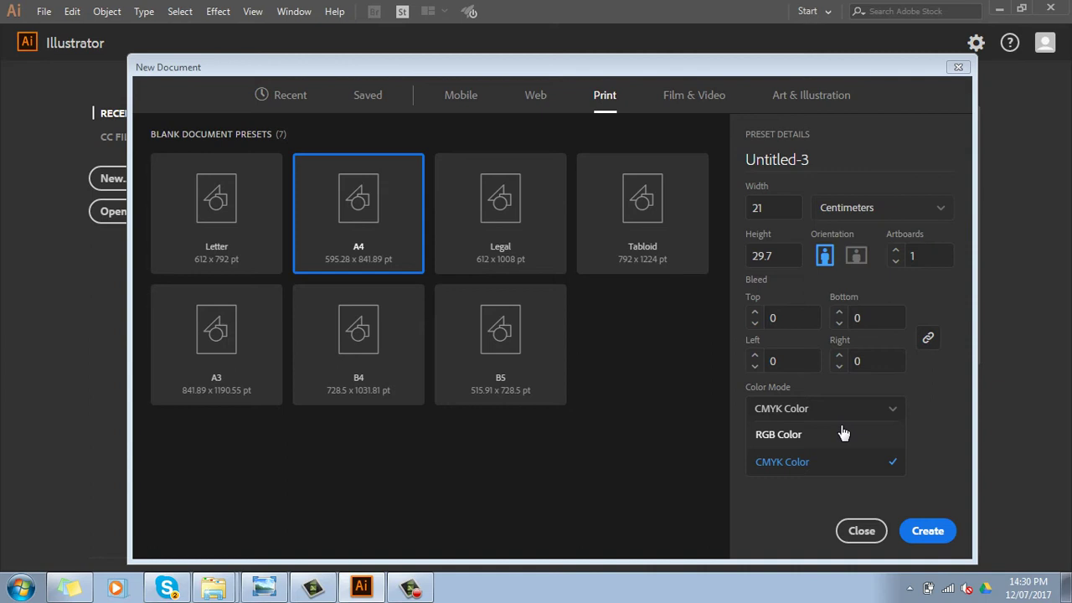
{"action": "left_click", "coordinate": [962, 438]}
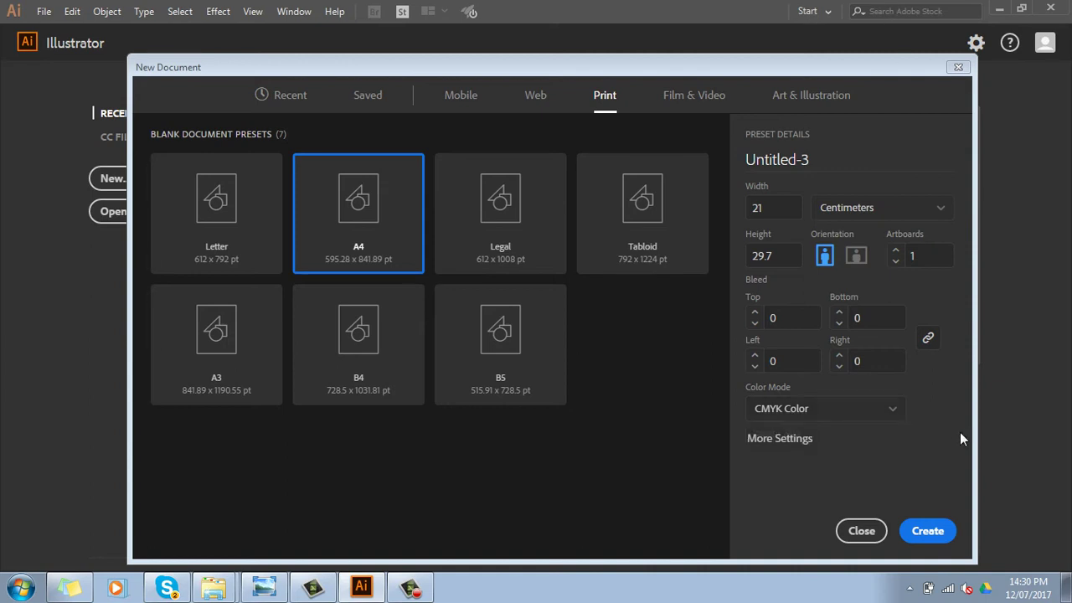
Create the Untitled-3 A4 document and close the floating Gradient panel group.
{"action": "left_click", "coordinate": [928, 531]}
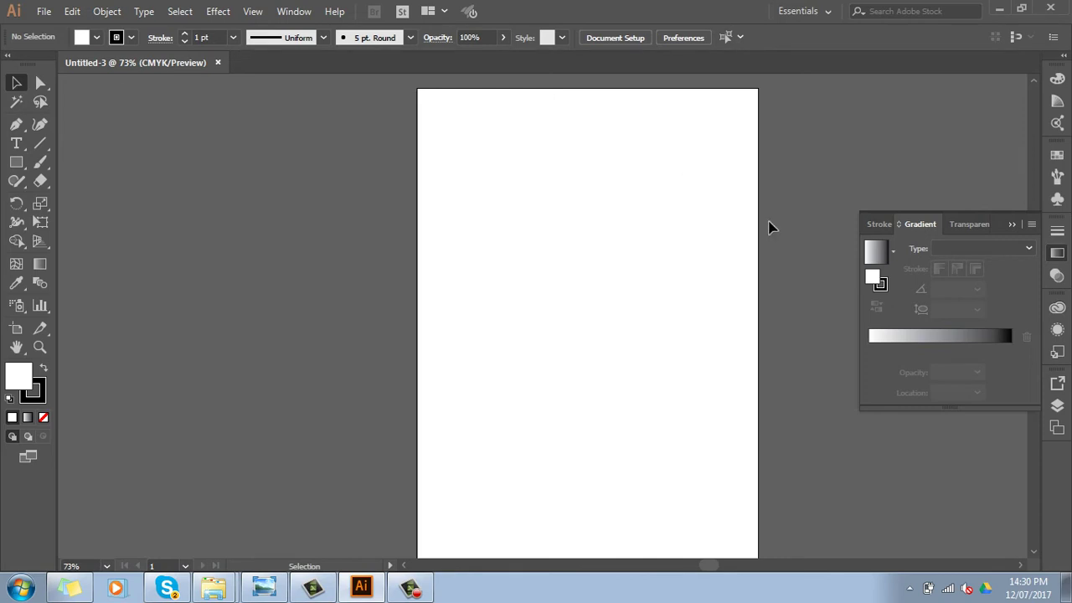
{"action": "left_click", "coordinate": [1012, 224]}
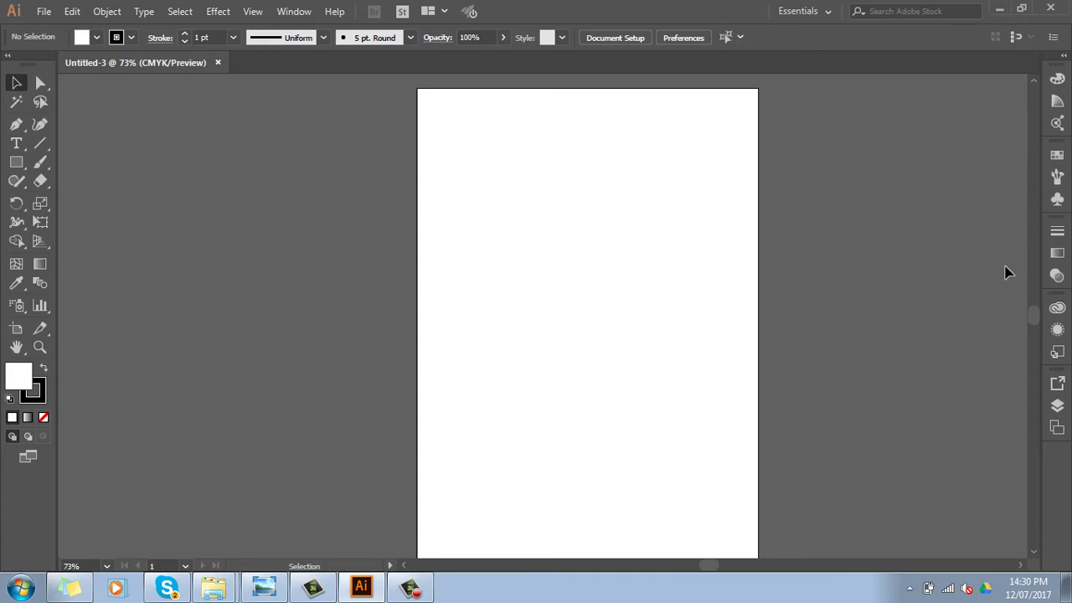
Zoom to 200%, then back out to 50% so the whole empty artboard shows.
{"action": "key", "text": "a"}
{"action": "key", "text": "ctrl+equal"}
{"action": "key", "text": "ctrl+equal"}
{"action": "key", "text": "ctrl+equal"}
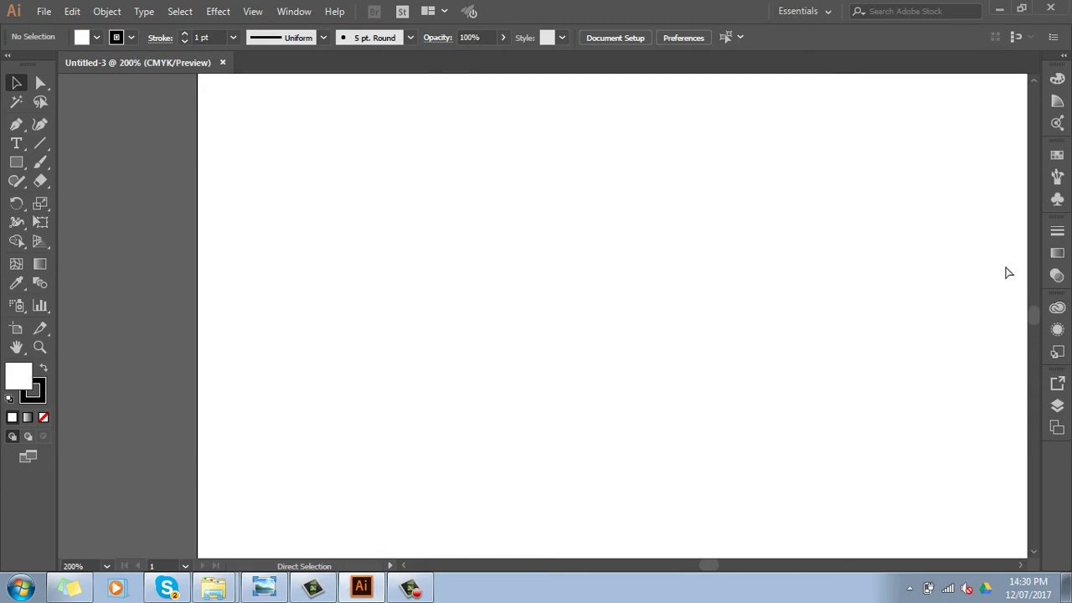
{"action": "key", "text": "ctrl+minus"}
{"action": "key", "text": "ctrl+minus"}
{"action": "key", "text": "ctrl+minus"}
{"action": "key", "text": "ctrl+minus"}
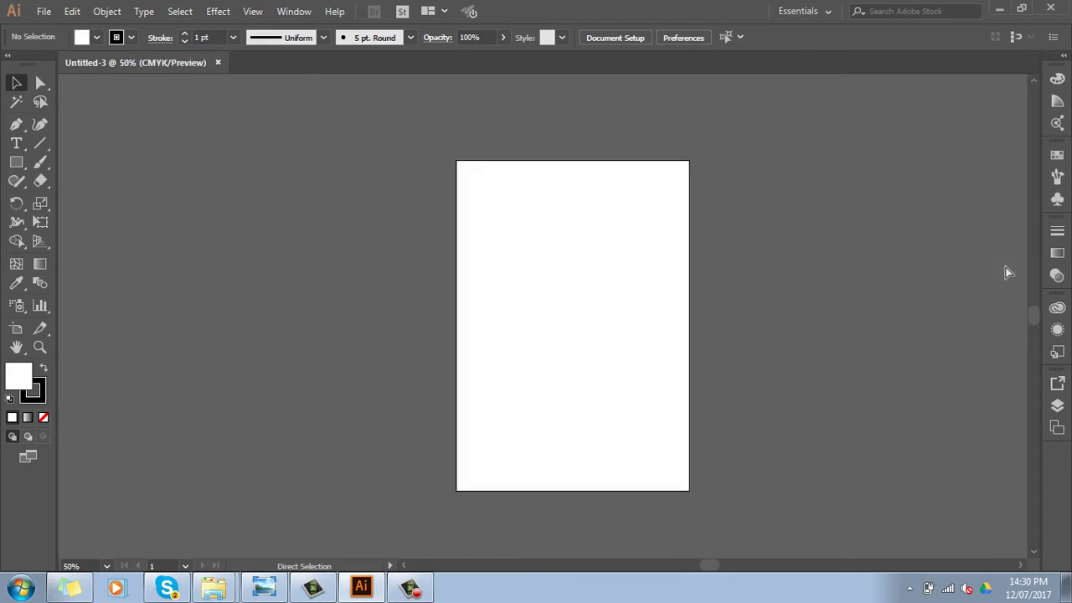
{"action": "key", "text": "v"}
Zoom in and back out on the artboard, then show the Swatches panel from the dock.
{"action": "key", "text": "ctrl+plus"}
{"action": "key", "text": "ctrl+plus"}
{"action": "key", "text": "ctrl+plus"}
{"action": "key", "text": "ctrl+plus"}
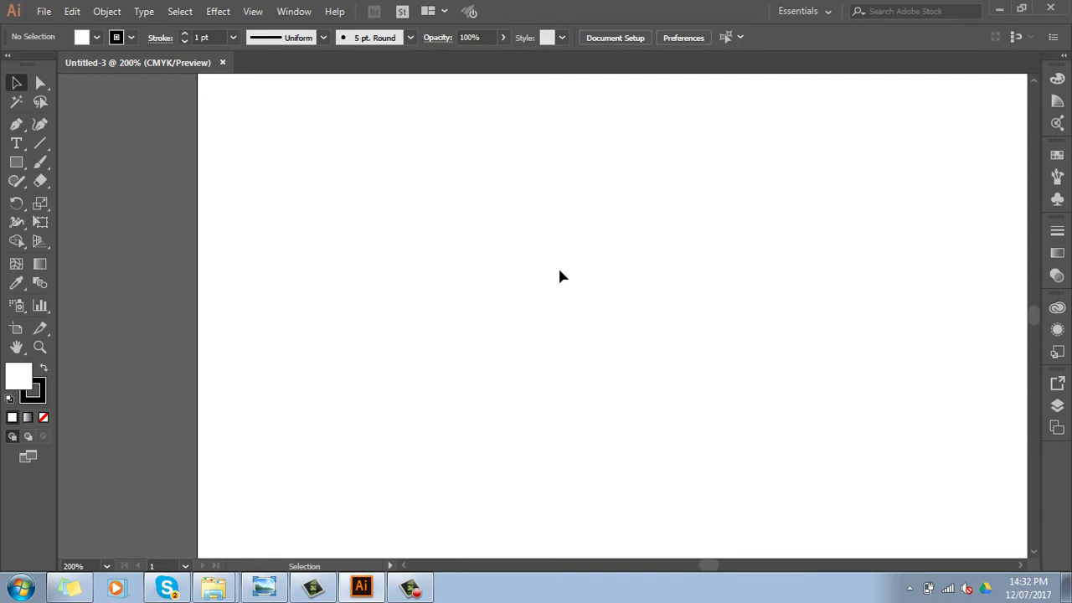
{"action": "key", "text": "ctrl+minus"}
{"action": "key", "text": "ctrl+minus"}
{"action": "key", "text": "ctrl+minus"}
{"action": "key", "text": "ctrl+minus"}
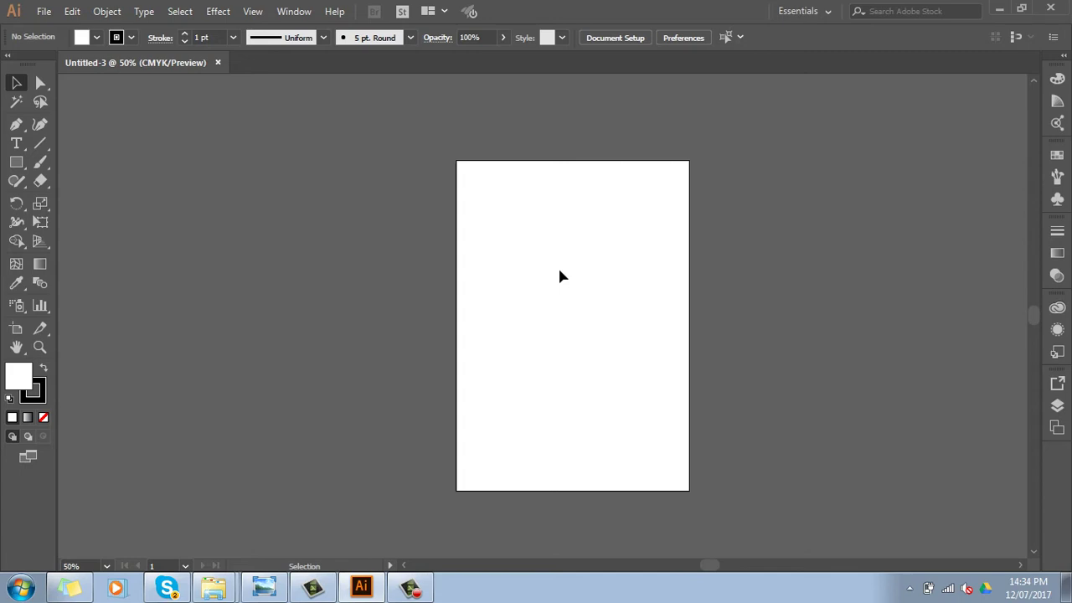
{"action": "left_click", "coordinate": [1057, 155]}
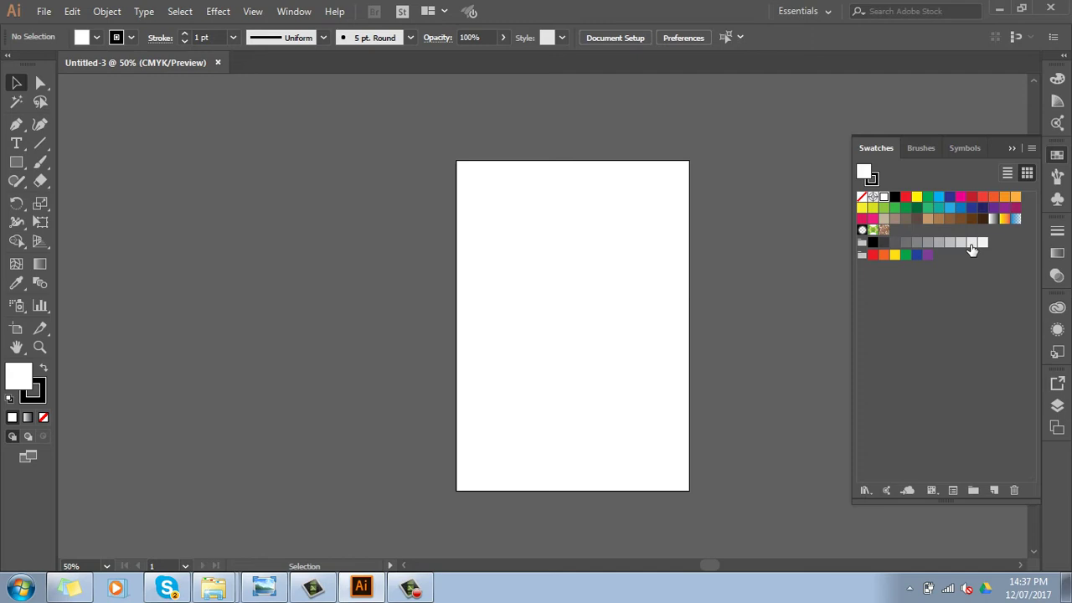
Collapse Swatches, zoom to fit the artboard, and select the Rectangle tool.
{"action": "left_click", "coordinate": [1012, 149]}
{"action": "key", "text": "ctrl+plus"}
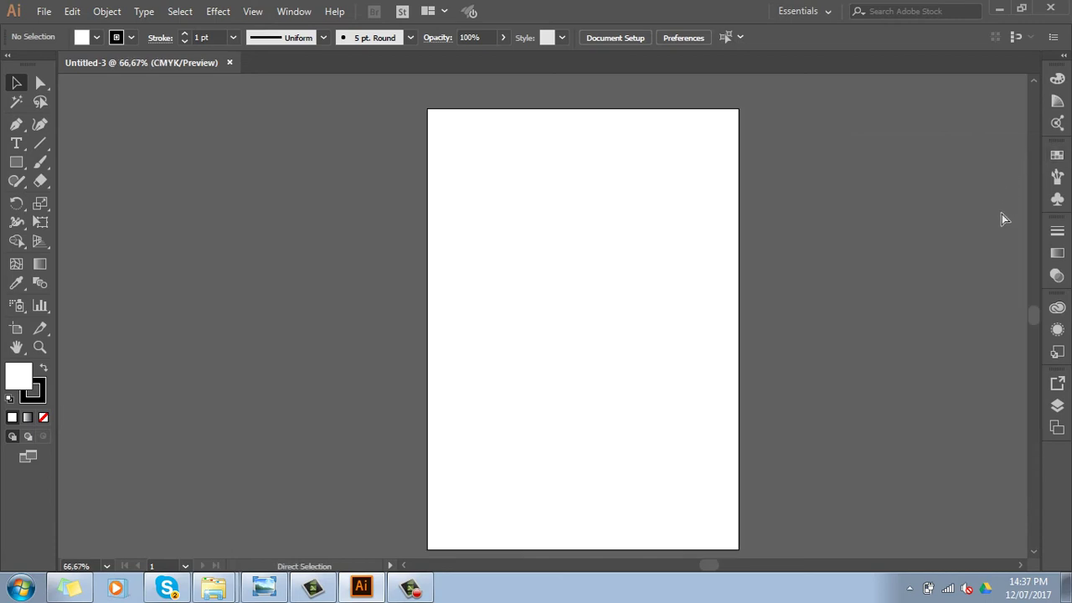
{"action": "key", "text": "ctrl+plus"}
{"action": "key", "text": "ctrl+plus"}
{"action": "key", "text": "ctrl+minus"}
{"action": "key", "text": "ctrl+minus"}
{"action": "key", "text": "ctrl+minus"}
{"action": "key", "text": "ctrl+minus"}
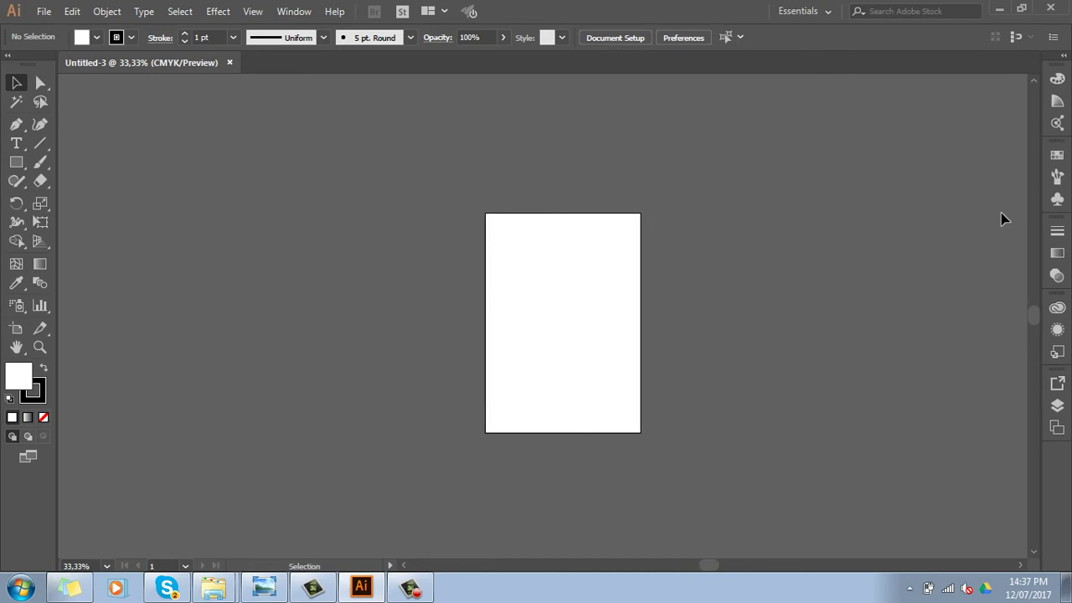
{"action": "left_click", "coordinate": [16, 162]}
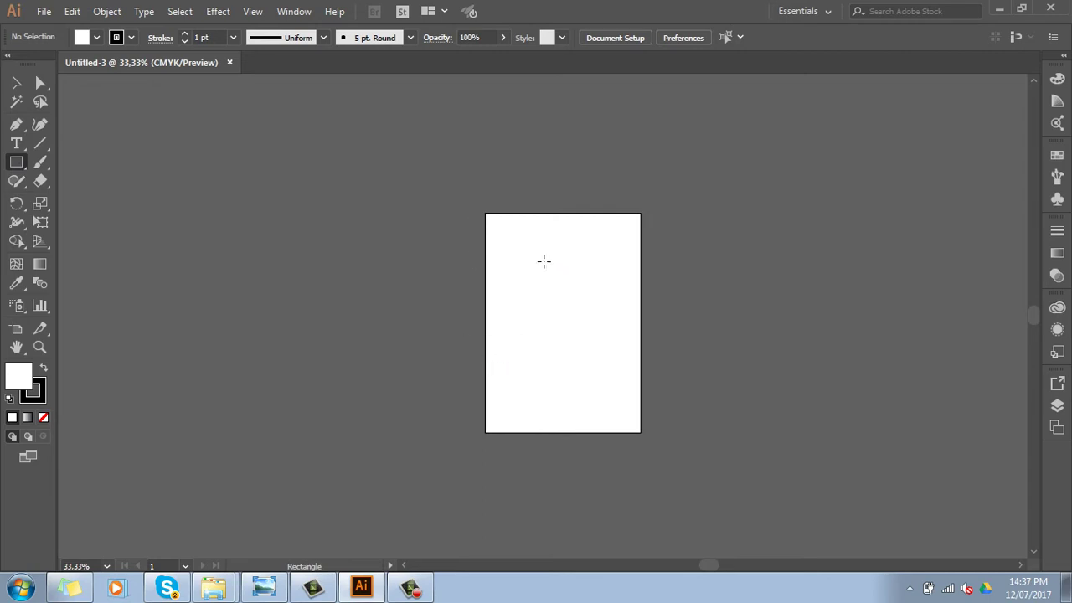
Draw a tall narrow rectangle and fill it with a blue swatch.
{"action": "left_click_drag", "start_coordinate": [512, 250], "coordinate": [539, 322]}
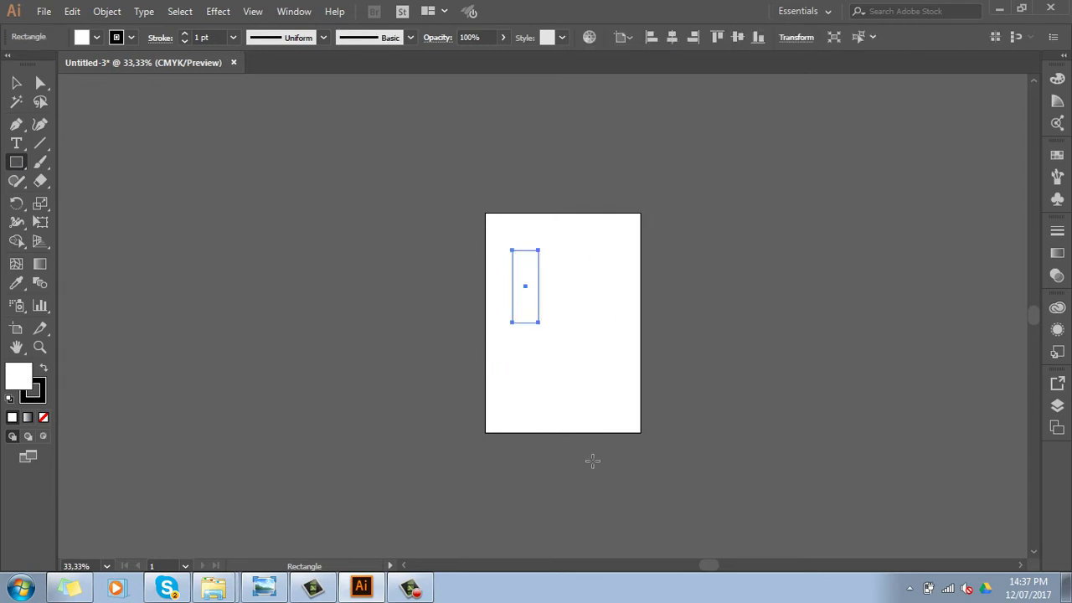
{"action": "left_click", "coordinate": [1057, 155]}
{"action": "left_click", "coordinate": [950, 207]}
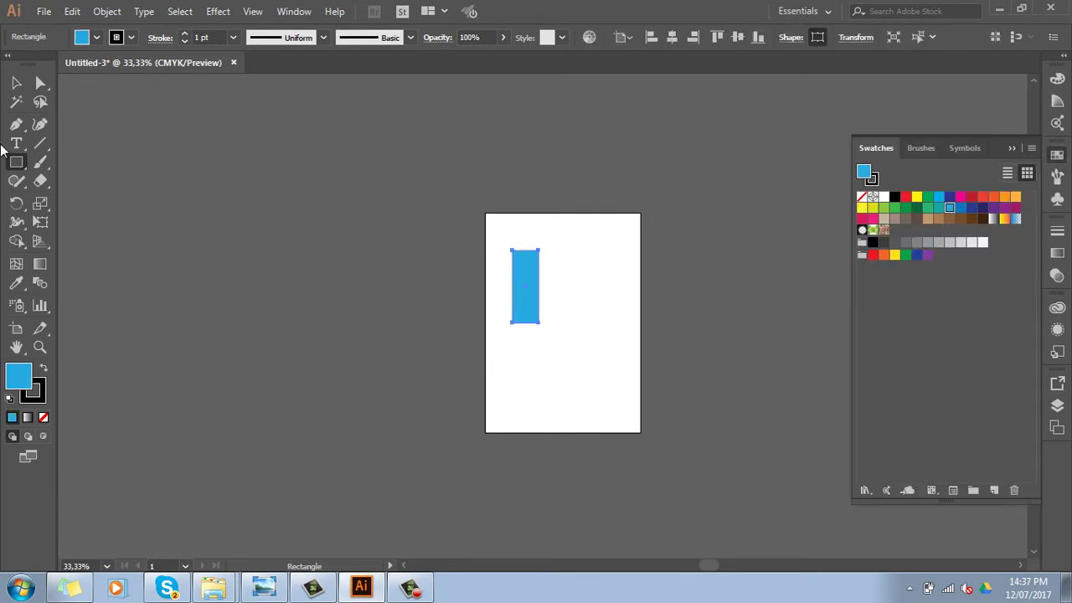
Reposition the blue rectangle near the artboard's top-left with the Selection tool.
{"action": "key", "text": "v"}
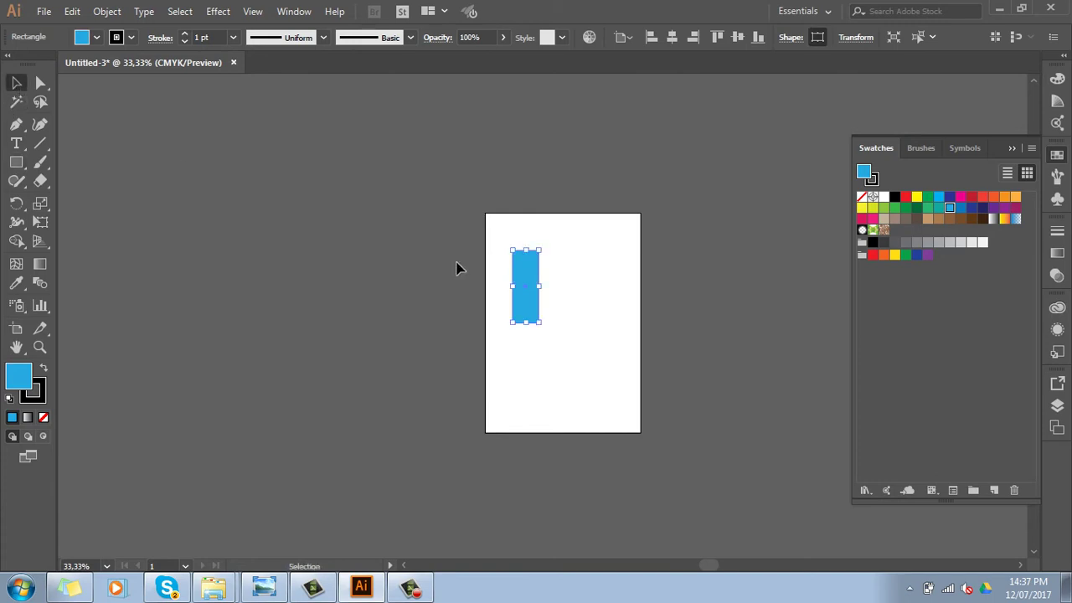
{"action": "left_click", "coordinate": [603, 178]}
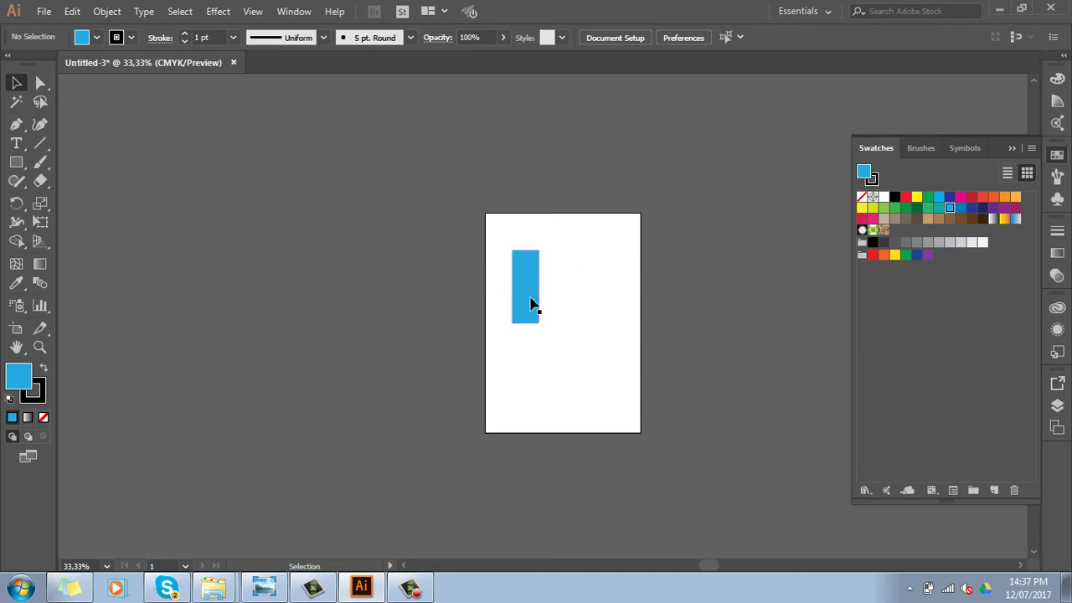
{"action": "mouse_move", "coordinate": [523, 289]}
{"action": "left_mouse_down"}
{"action": "mouse_move", "coordinate": [606, 299]}
{"action": "mouse_move", "coordinate": [562, 347]}
{"action": "mouse_move", "coordinate": [512, 298]}
{"action": "mouse_move", "coordinate": [521, 270]}
{"action": "left_mouse_up"}
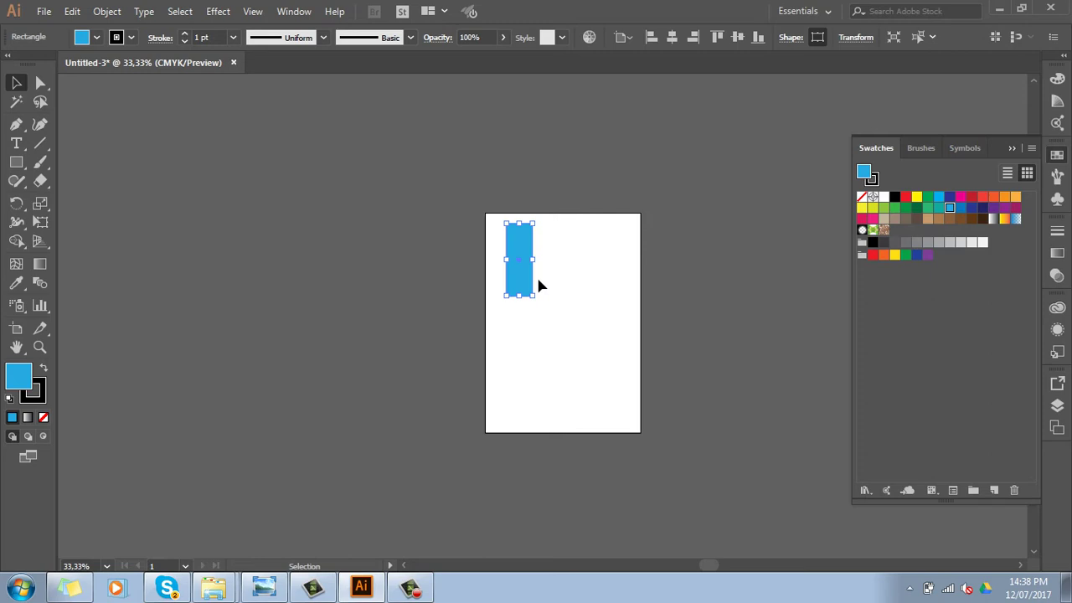
{"action": "left_click", "coordinate": [553, 160]}
{"action": "left_click_drag", "start_coordinate": [522, 274], "coordinate": [520, 283]}
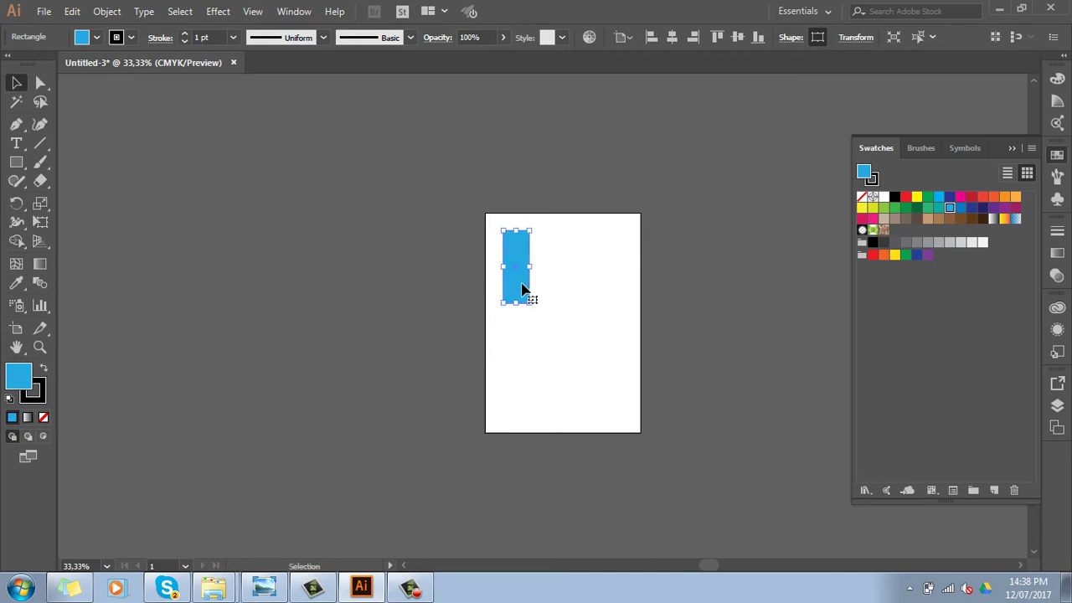
{"action": "left_click_drag", "start_coordinate": [522, 290], "coordinate": [569, 297]}
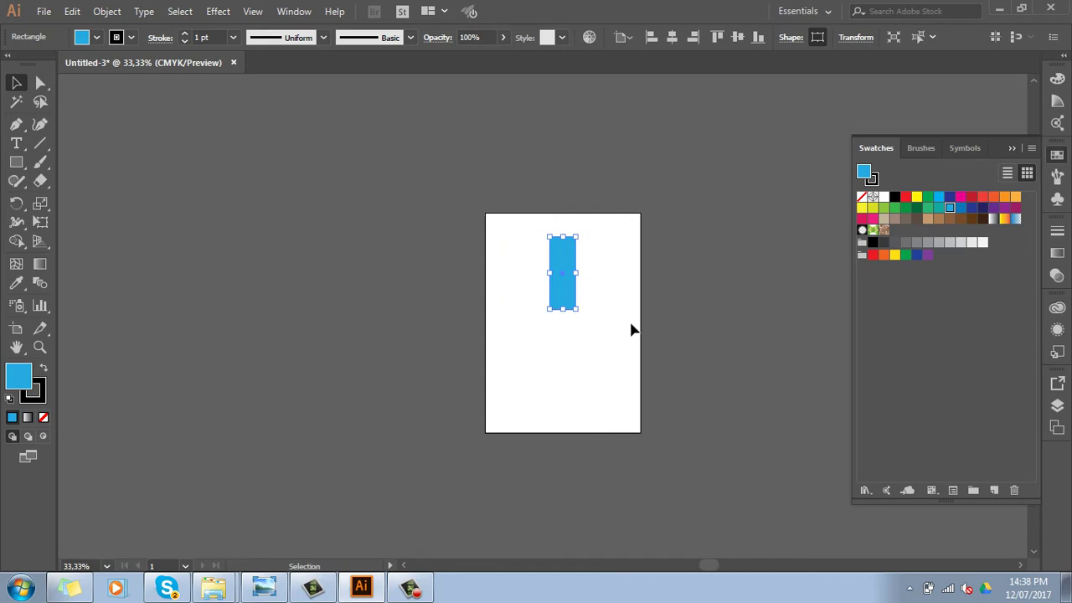
{"action": "left_click", "coordinate": [601, 177]}
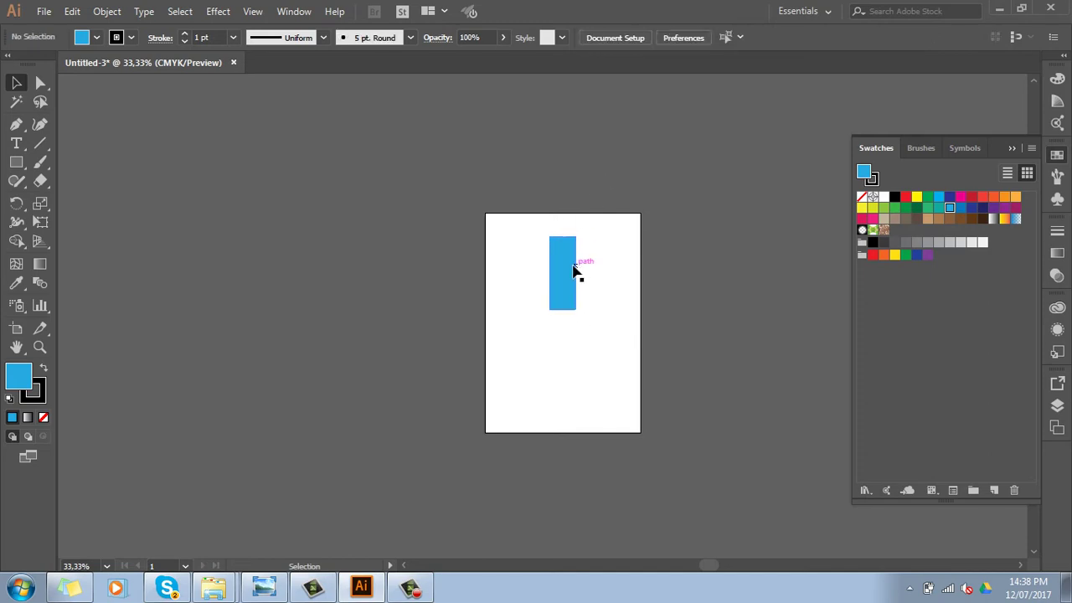
{"action": "mouse_move", "coordinate": [570, 271]}
{"action": "left_mouse_down"}
{"action": "mouse_move", "coordinate": [518, 259]}
{"action": "mouse_move", "coordinate": [528, 258]}
{"action": "left_mouse_up"}
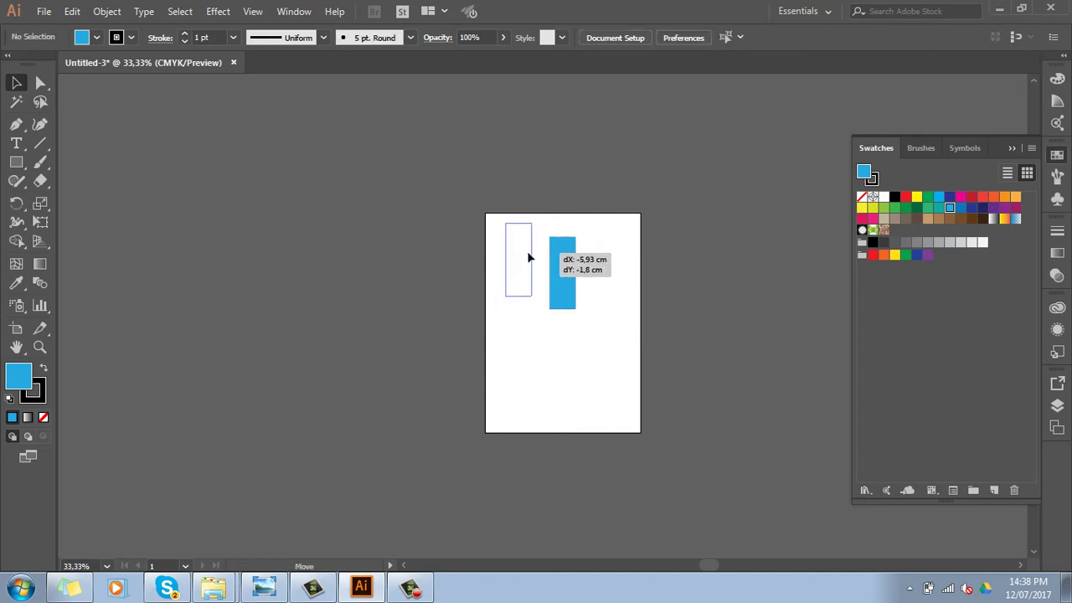
{"action": "left_click_drag", "start_coordinate": [528, 257], "coordinate": [530, 268]}
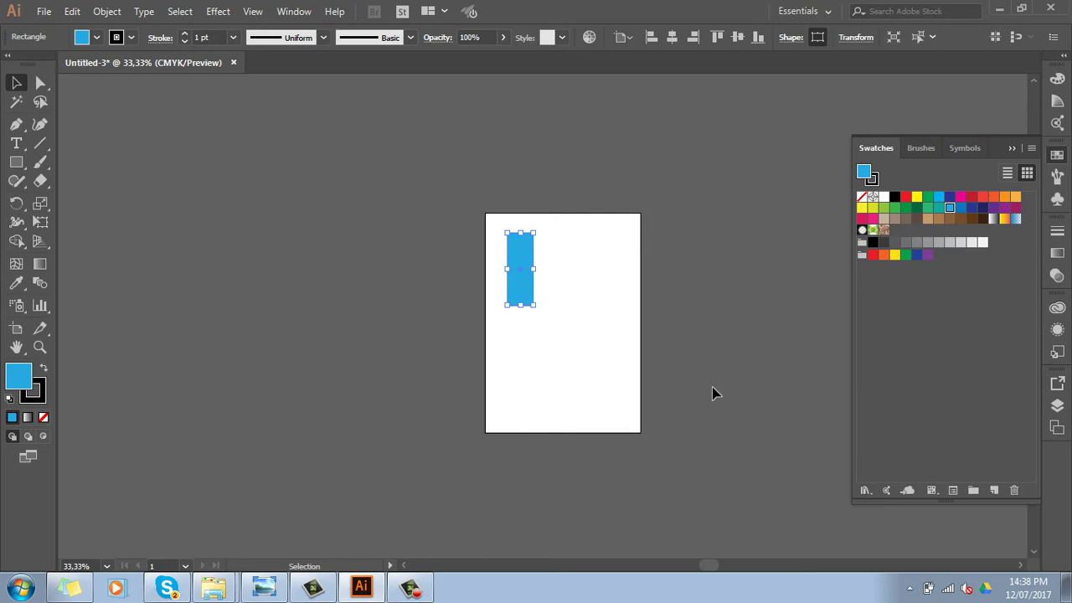
{"action": "key", "text": "a"}
{"action": "key", "text": "ctrl+plus"}
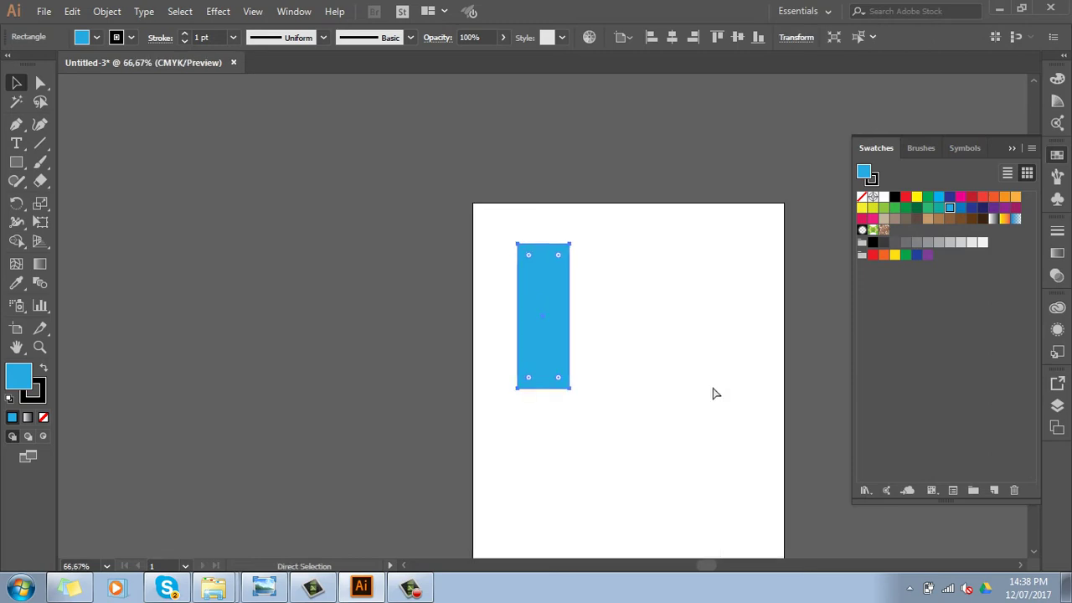
{"action": "key", "text": "ctrl+minus"}
{"action": "key", "text": "v"}
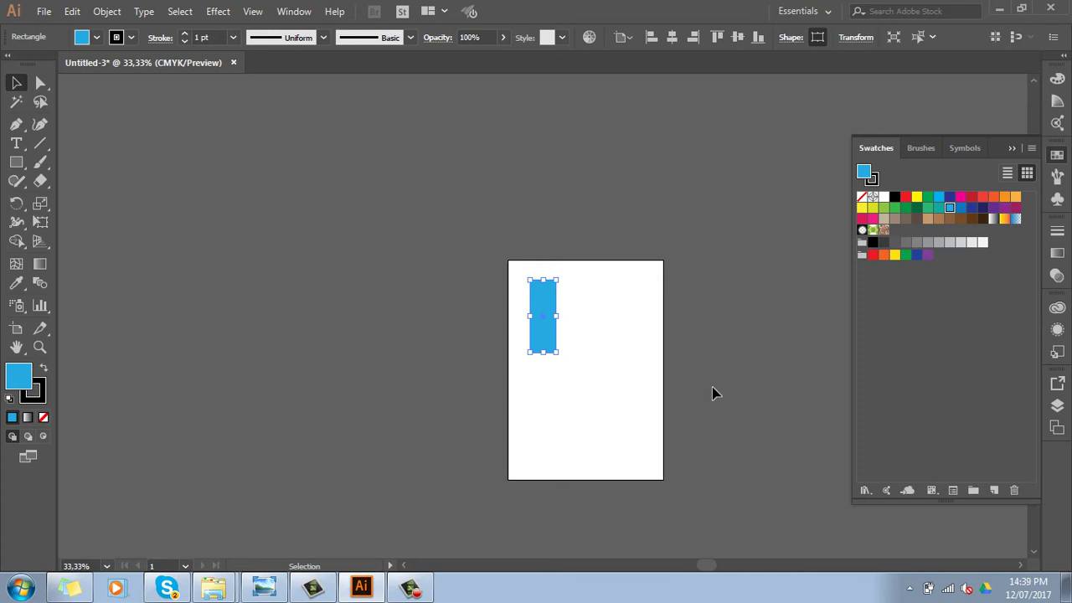
{"action": "key", "text": "a"}
{"action": "key", "text": "v"}
{"action": "key", "text": "a"}
{"action": "key", "text": "ctrl+plus"}
{"action": "key", "text": "ctrl+plus"}
{"action": "key", "text": "ctrl+plus"}
{"action": "key", "text": "ctrl+minus"}
{"action": "key", "text": "ctrl+minus"}
{"action": "key", "text": "ctrl+minus"}
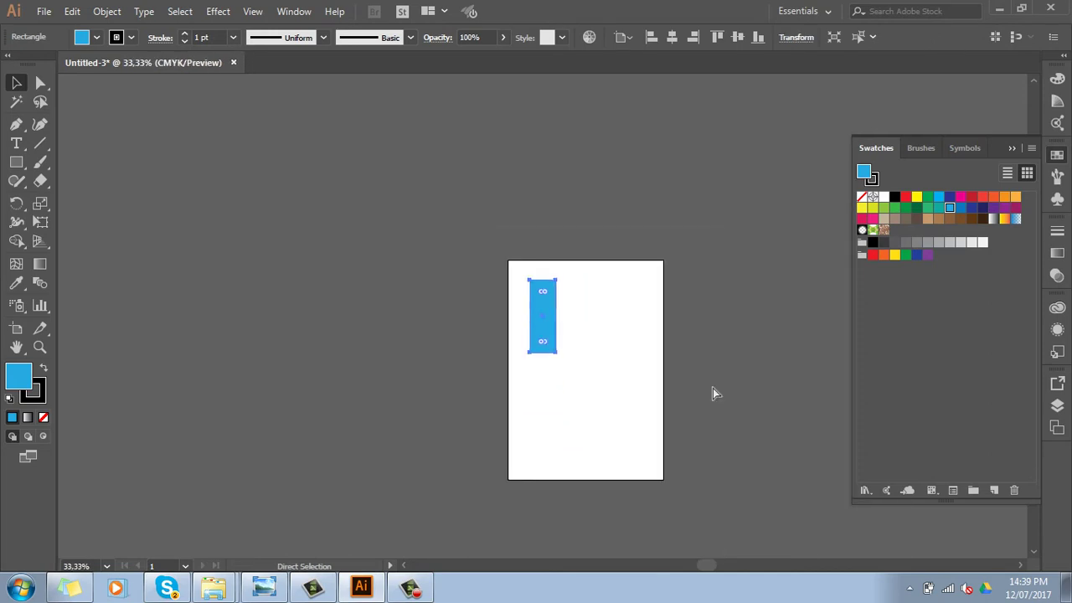
{"action": "key", "text": "ctrl+0"}
{"action": "key", "text": "v"}
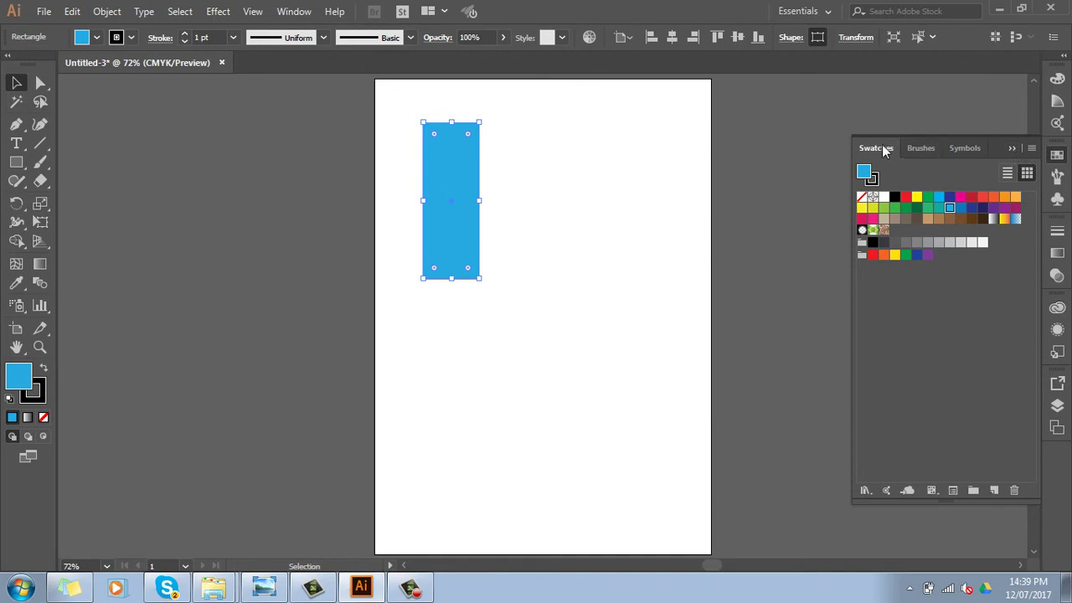
Undock the Swatches, Brushes and Symbols panels one at a time and close each.
{"action": "left_click_drag", "start_coordinate": [882, 147], "coordinate": [664, 160]}
{"action": "left_click", "coordinate": [821, 150]}
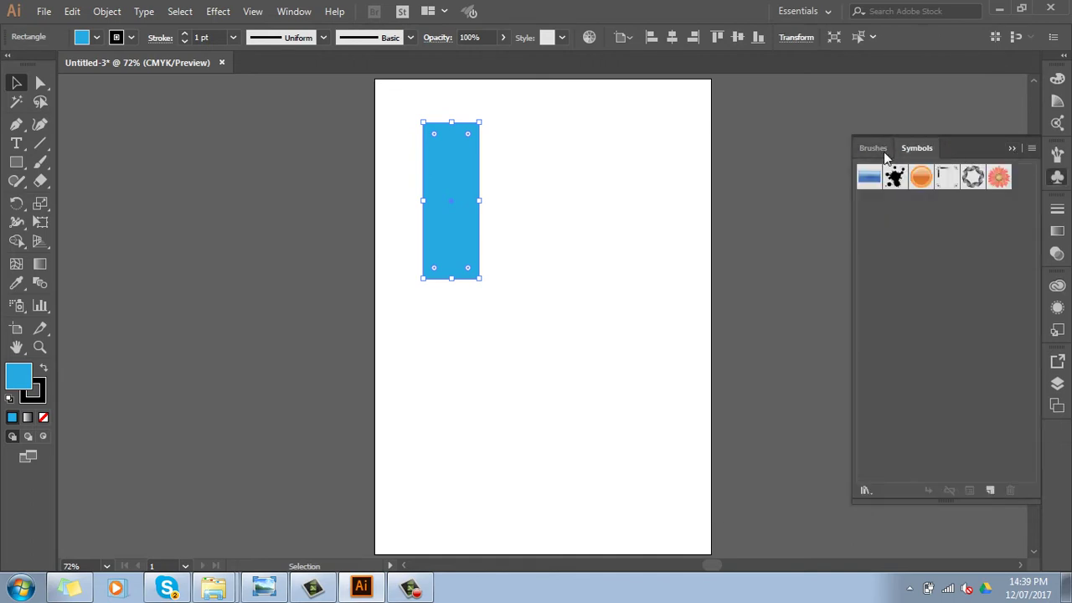
{"action": "left_click_drag", "start_coordinate": [884, 151], "coordinate": [749, 164]}
{"action": "left_click", "coordinate": [907, 153]}
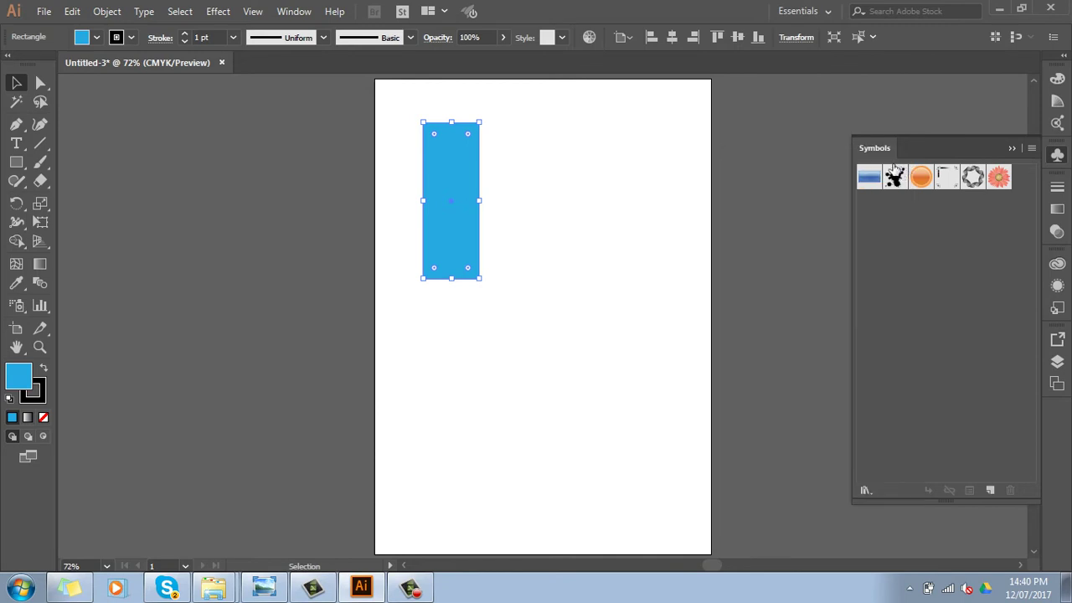
{"action": "left_click_drag", "start_coordinate": [880, 149], "coordinate": [634, 154]}
{"action": "left_click", "coordinate": [790, 138]}
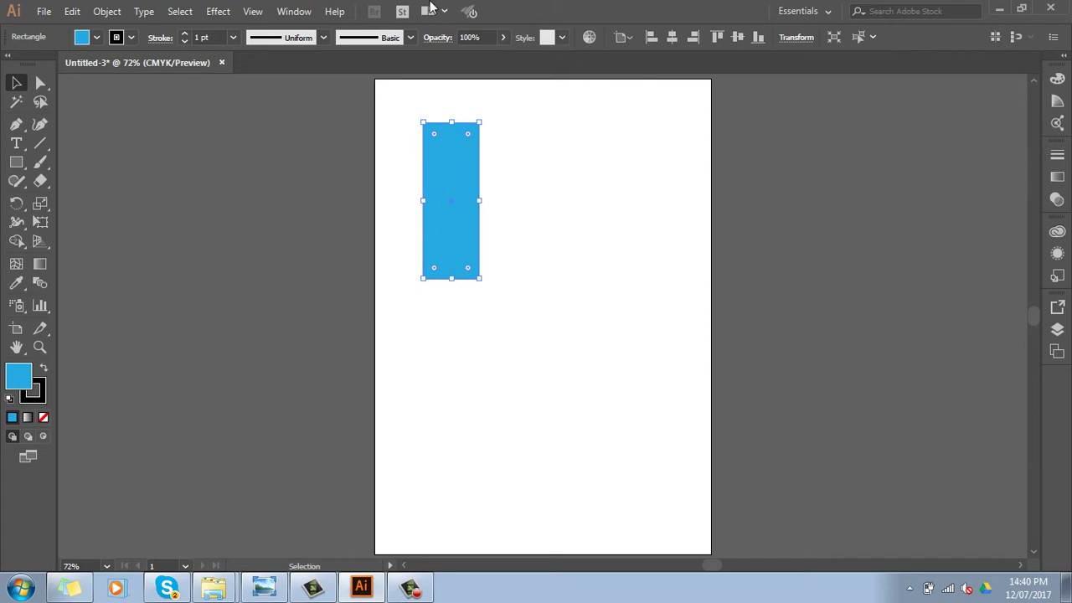
{"action": "left_click", "coordinate": [299, 13]}
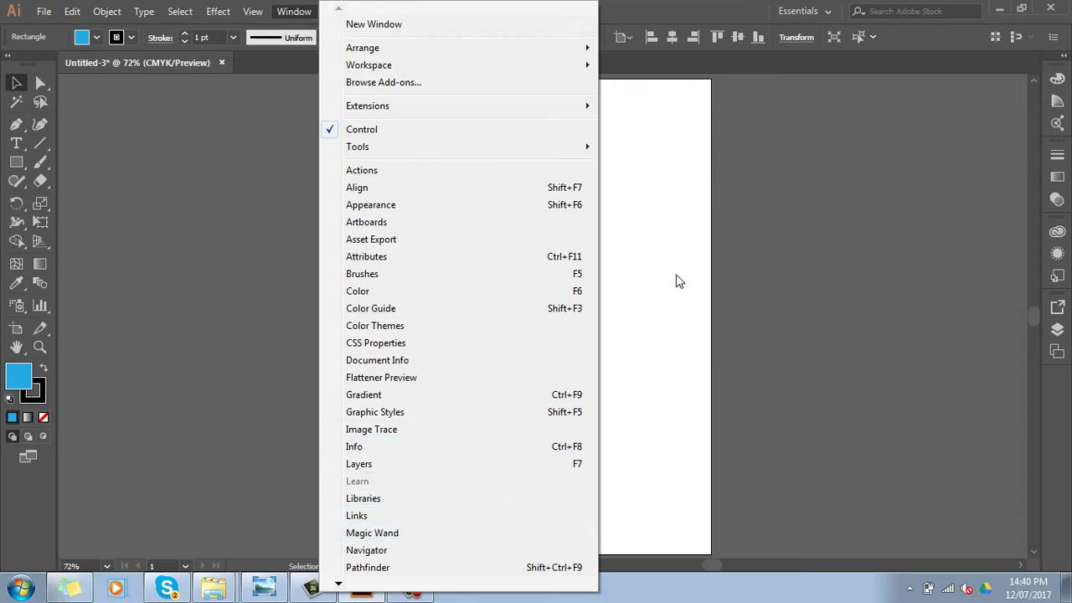
{"action": "left_click", "coordinate": [582, 243]}
{"action": "left_click", "coordinate": [466, 223]}
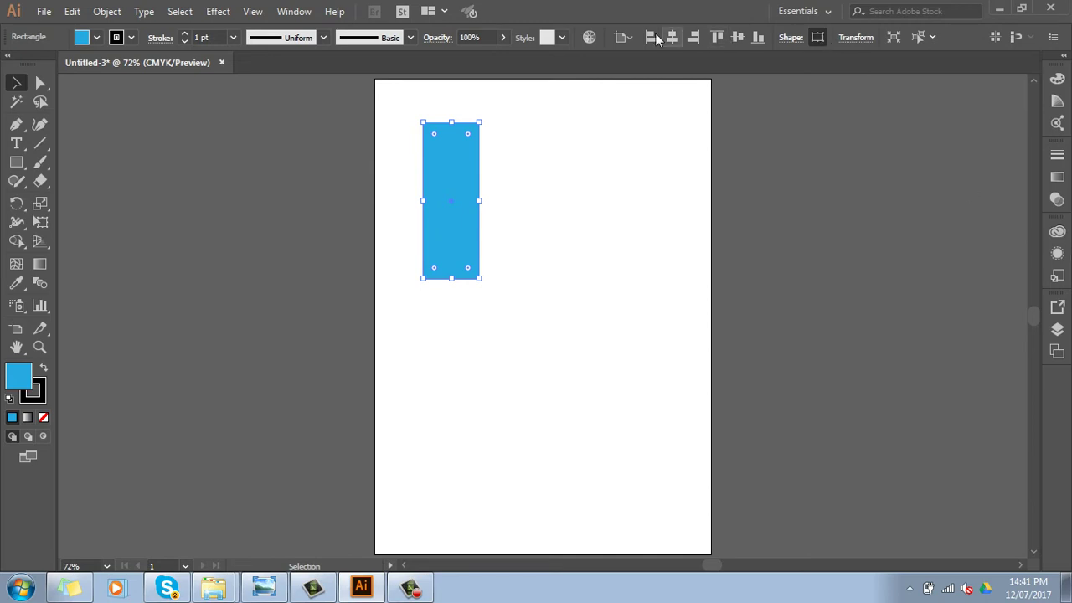
Reset the Essentials workspace, then expand and re-collapse the Swatches panel in the dock.
{"action": "left_click", "coordinate": [828, 11]}
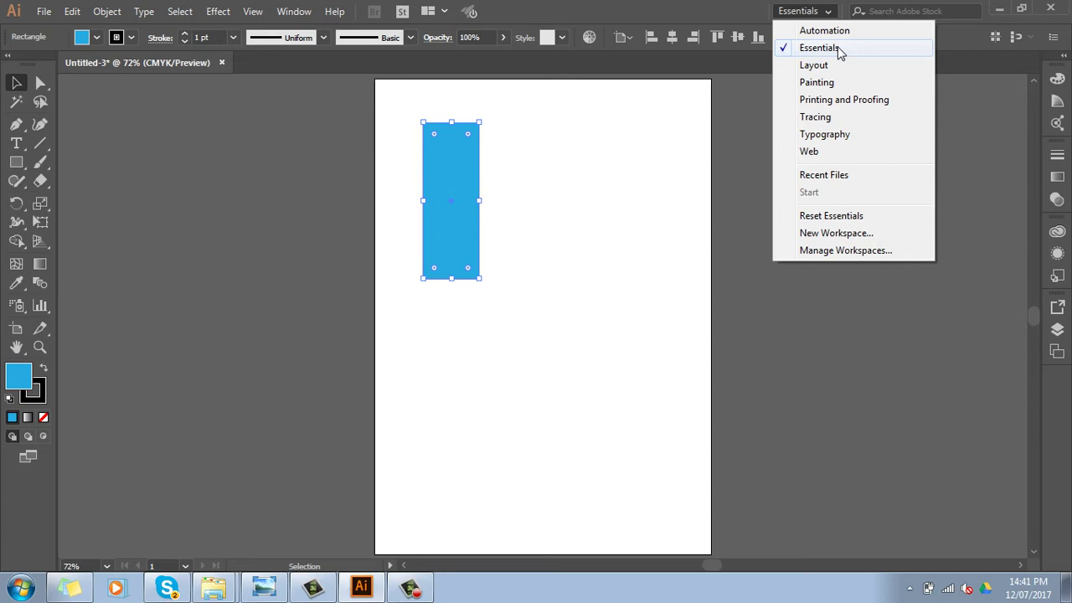
{"action": "left_click", "coordinate": [855, 216]}
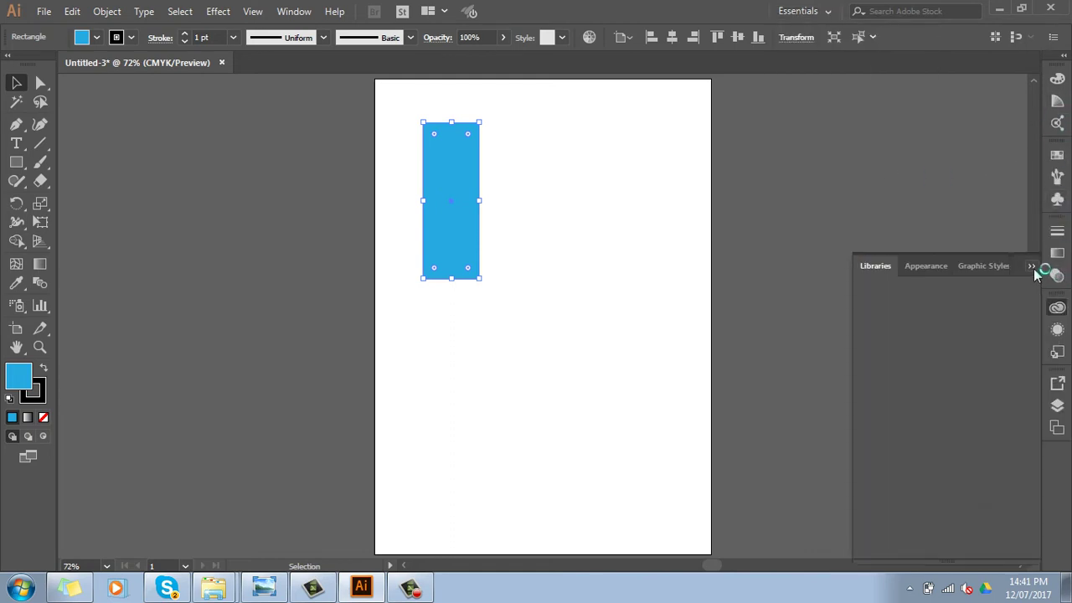
{"action": "left_click", "coordinate": [1057, 308]}
{"action": "left_click", "coordinate": [1057, 155]}
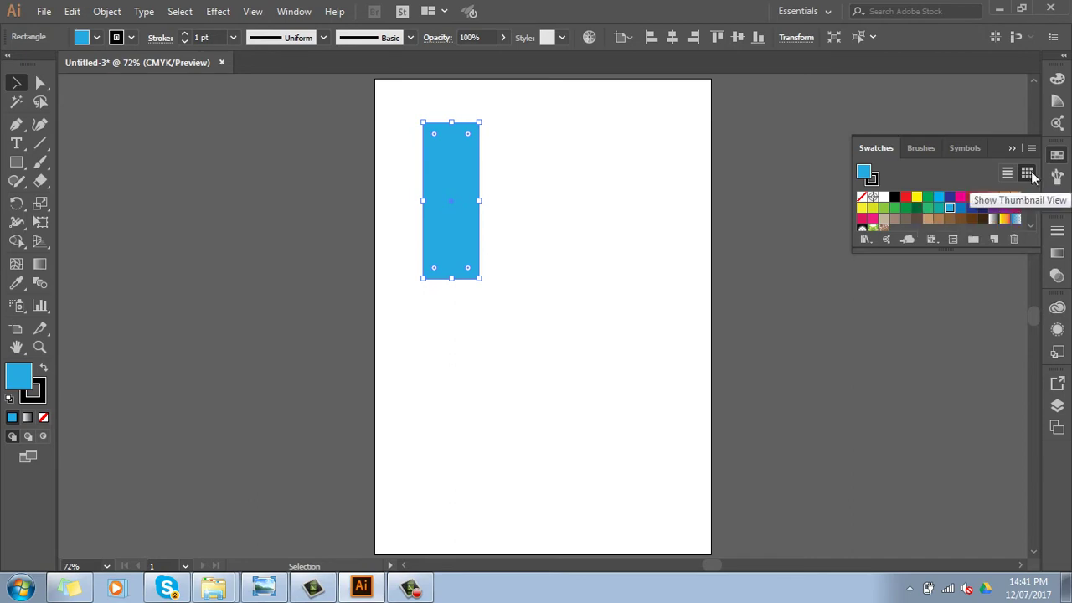
{"action": "left_click", "coordinate": [1012, 148]}
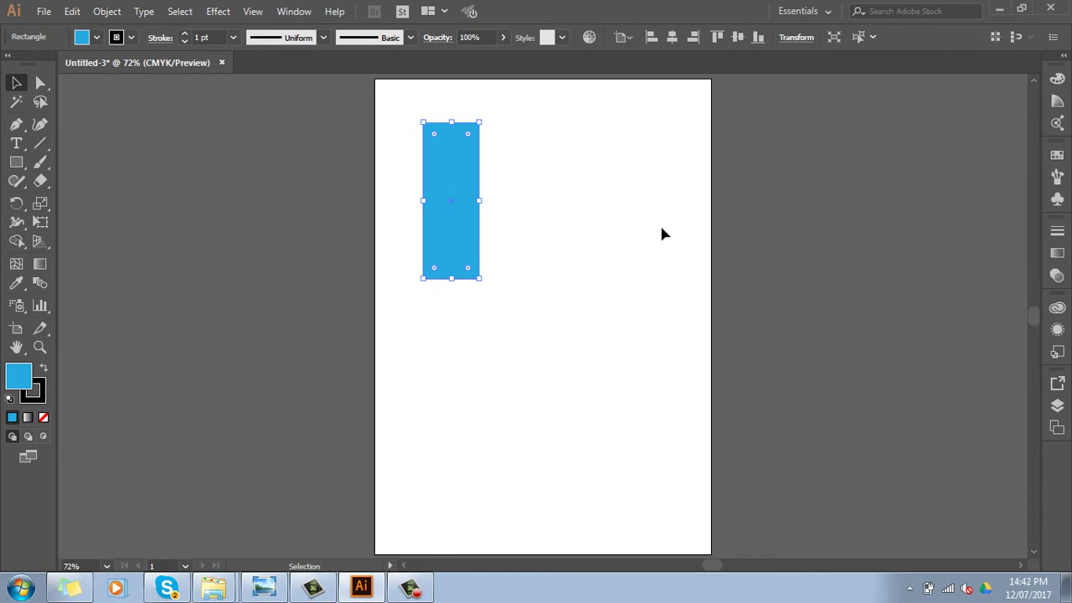
{"action": "left_click", "coordinate": [662, 234]}
Nudge the blue rectangle slightly right and down, reselect it, and delete it.
{"action": "left_click_drag", "start_coordinate": [474, 231], "coordinate": [501, 238]}
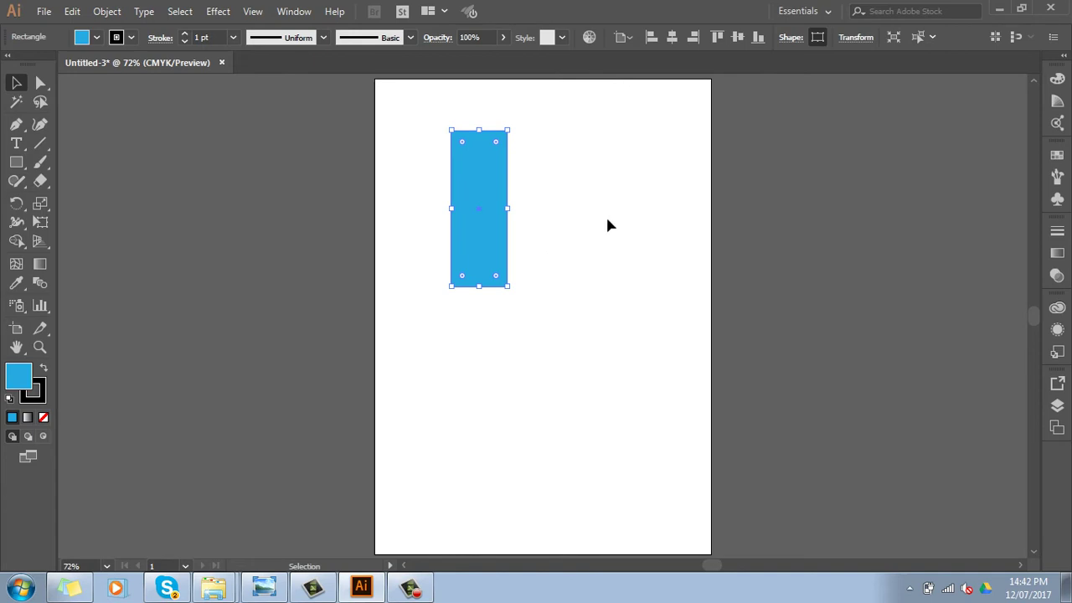
{"action": "left_click", "coordinate": [568, 323]}
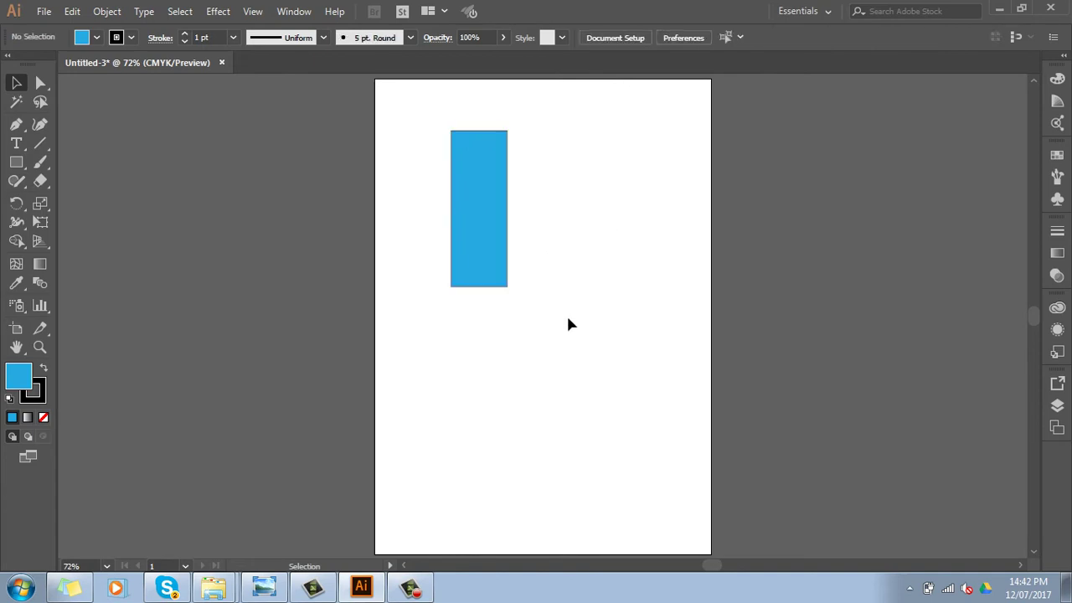
{"action": "left_click", "coordinate": [505, 236]}
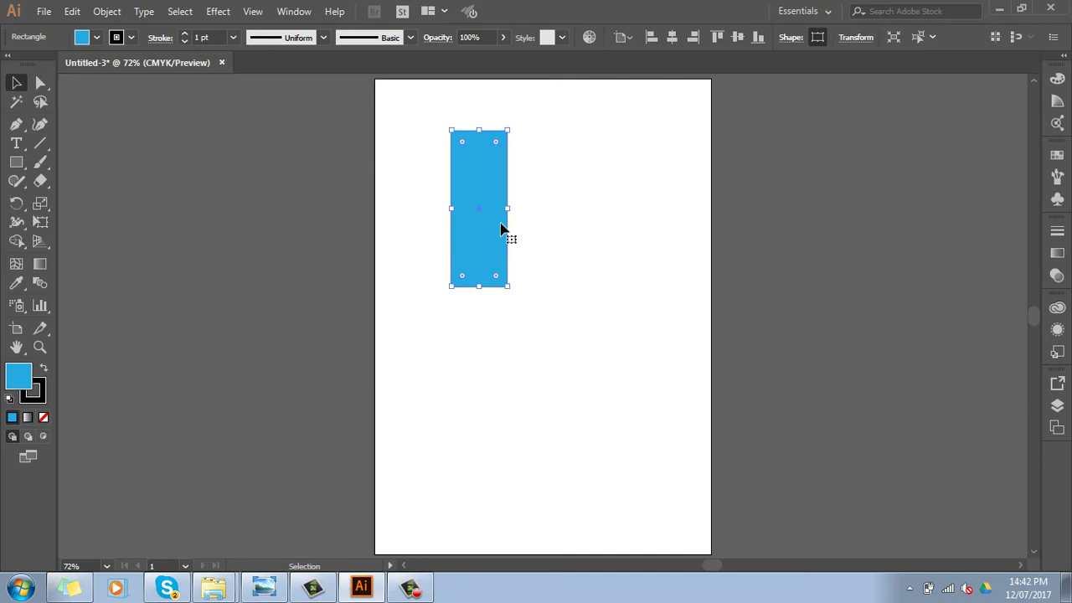
{"action": "key", "text": "Delete"}
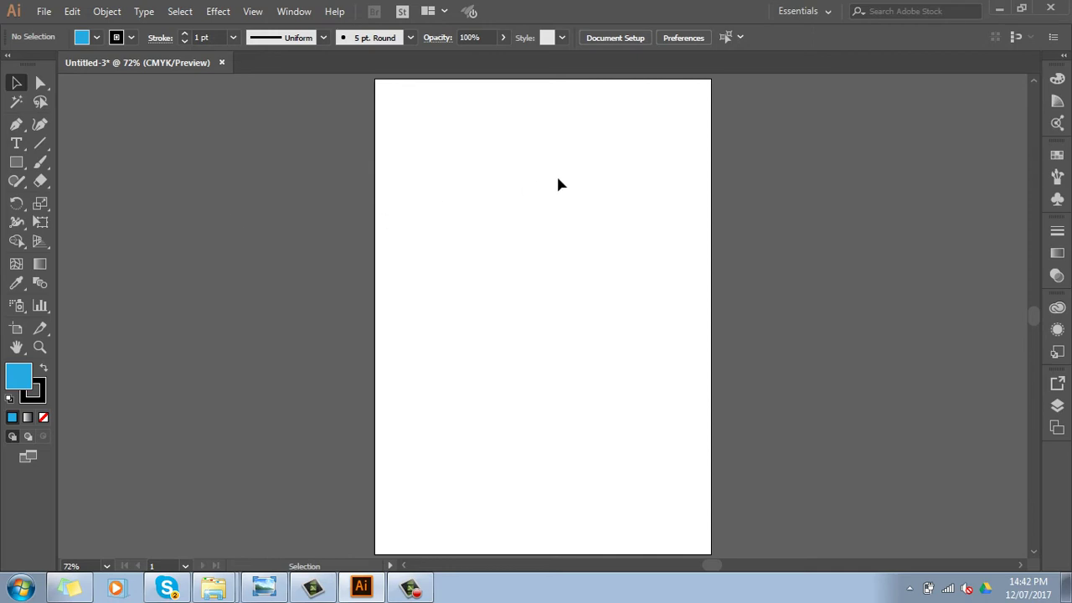
Draw a wide rectangle near the artboard's upper left and zoom in around it.
{"action": "left_click", "coordinate": [17, 164]}
{"action": "left_click_drag", "start_coordinate": [420, 167], "coordinate": [553, 239]}
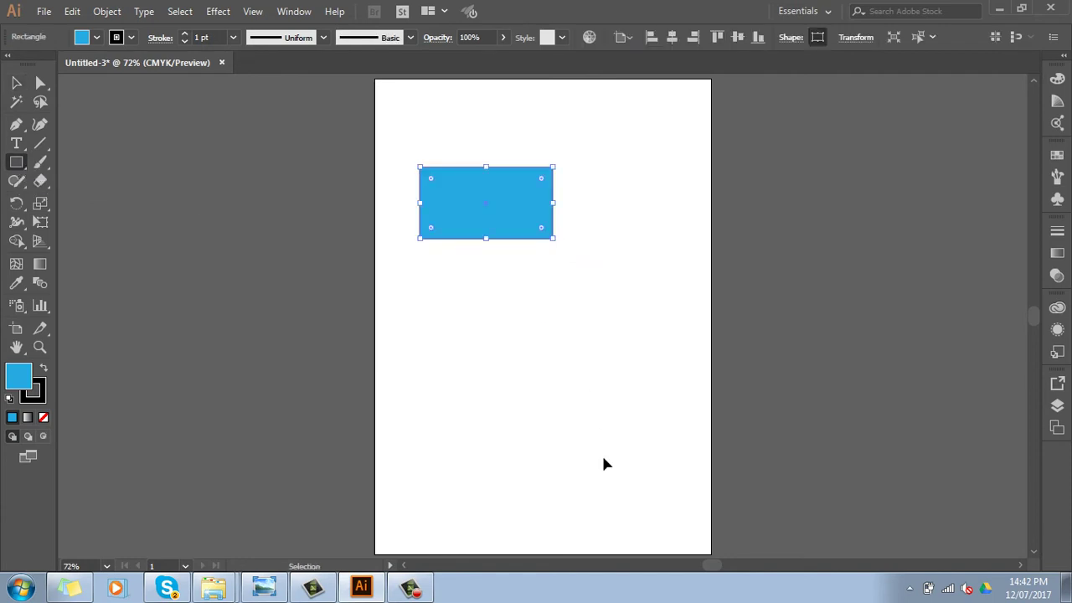
{"action": "key", "text": "ctrl+equal"}
{"action": "key", "text": "ctrl+equal"}
{"action": "key", "text": "ctrl+equal"}
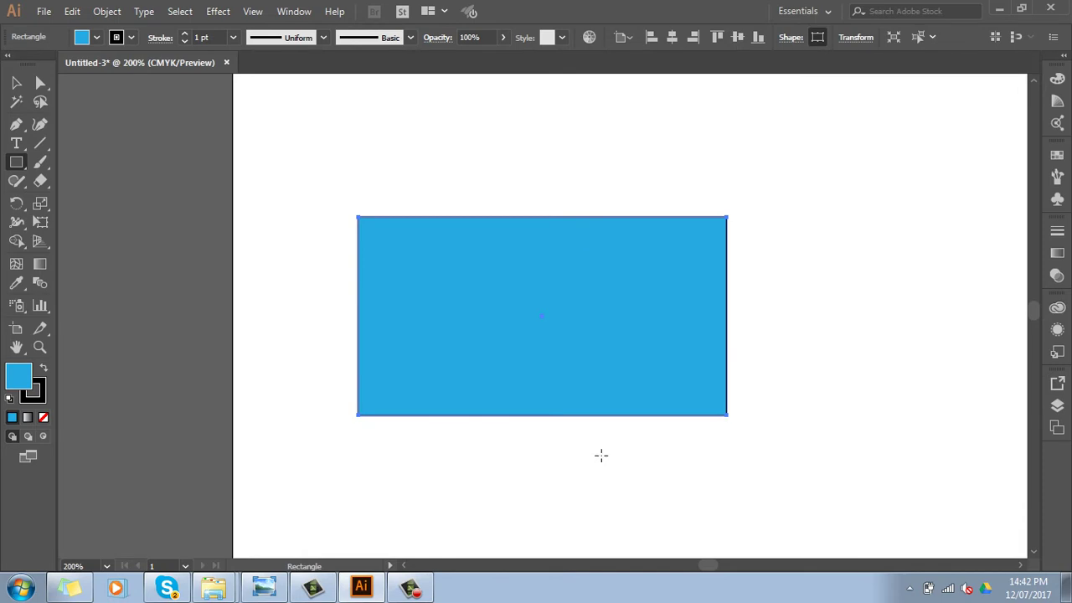
{"action": "key", "text": "space"}
{"action": "mouse_move", "coordinate": [577, 469]}
{"action": "left_mouse_down"}
{"action": "mouse_move", "coordinate": [696, 460]}
{"action": "mouse_move", "coordinate": [528, 442]}
{"action": "mouse_move", "coordinate": [545, 466]}
{"action": "left_mouse_up"}
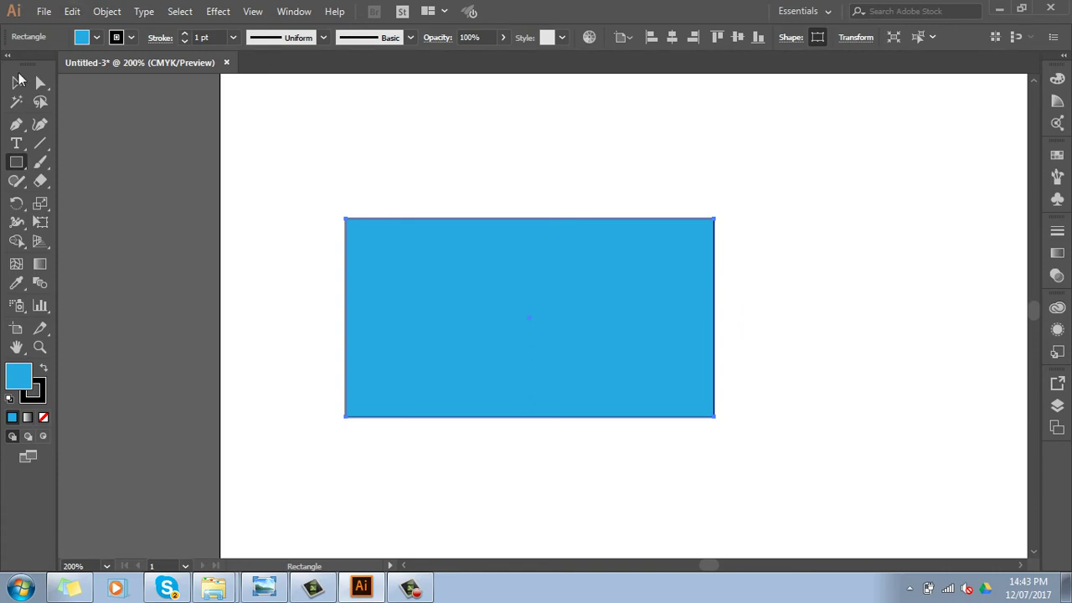
{"action": "key", "text": "v"}
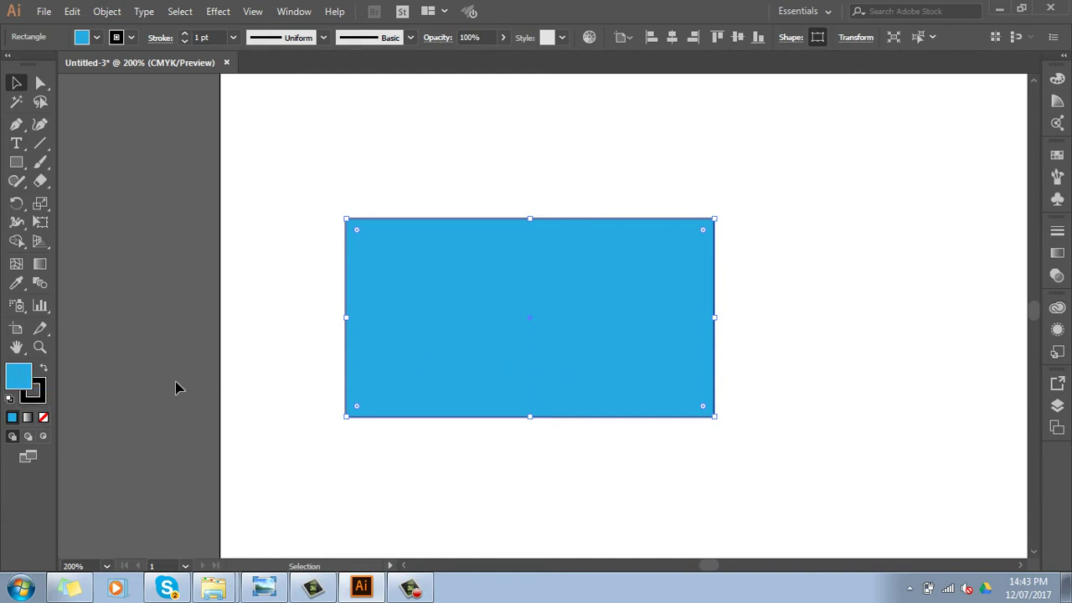
{"action": "left_click", "coordinate": [42, 398]}
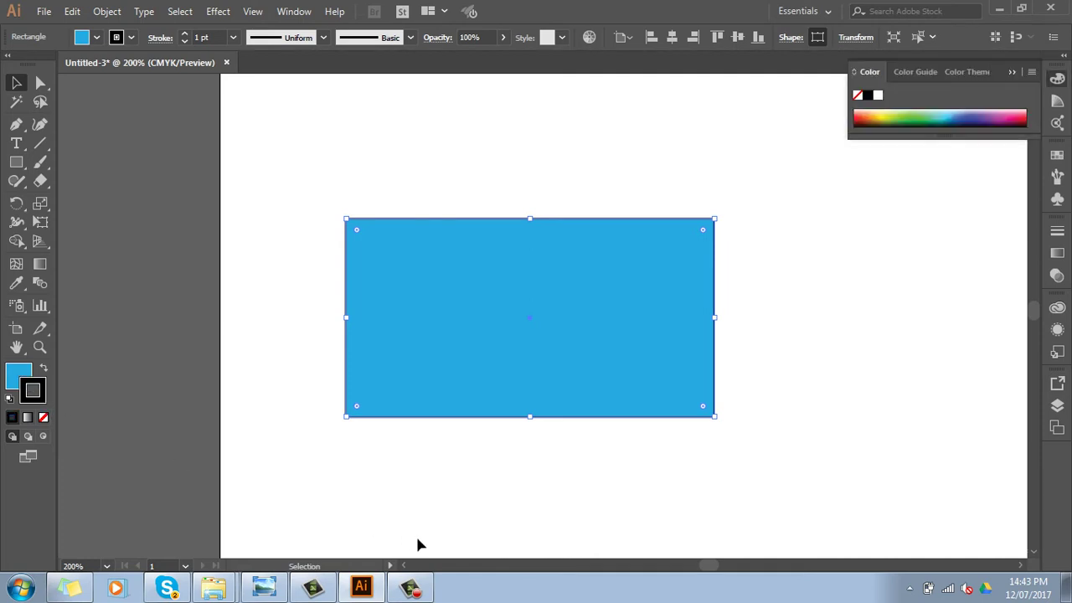
Bring the Fill box forward, deselect, and nudge the wide rectangle slightly right.
{"action": "left_click", "coordinate": [18, 373]}
{"action": "left_click", "coordinate": [474, 190]}
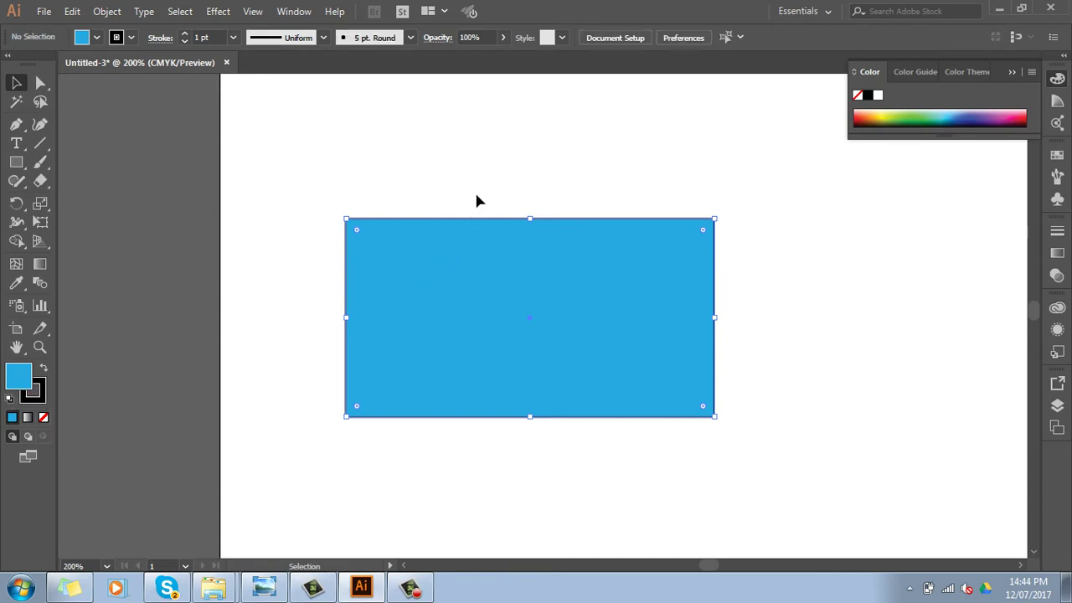
{"action": "left_click_drag", "start_coordinate": [503, 254], "coordinate": [519, 255]}
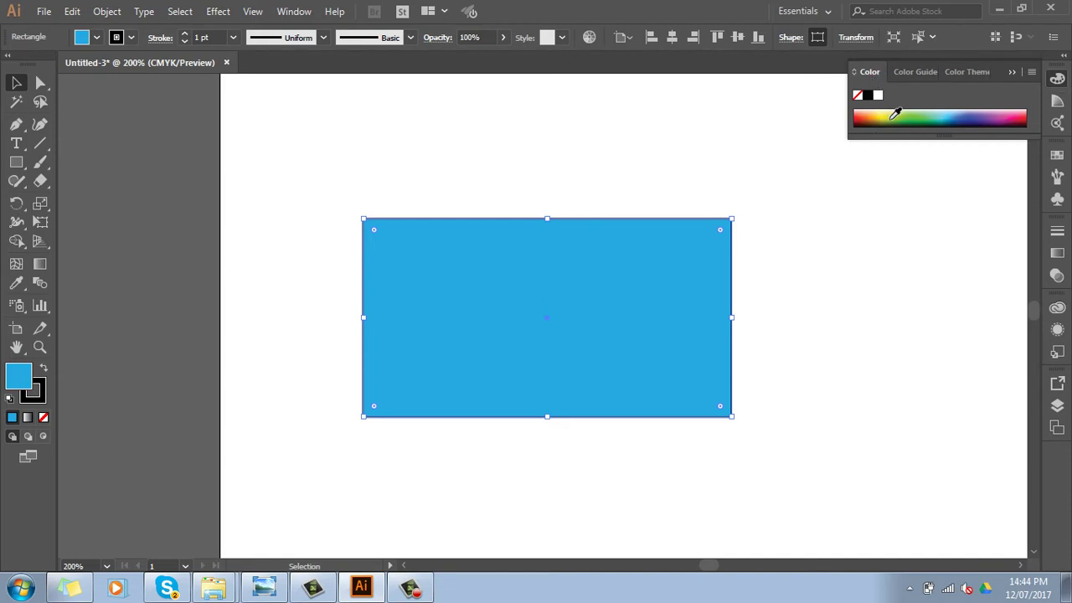
Drag along the Color panel spectrum bar to give the rectangle a green fill.
{"action": "mouse_move", "coordinate": [893, 118]}
{"action": "left_mouse_down"}
{"action": "mouse_move", "coordinate": [989, 114]}
{"action": "mouse_move", "coordinate": [890, 136]}
{"action": "left_mouse_up"}
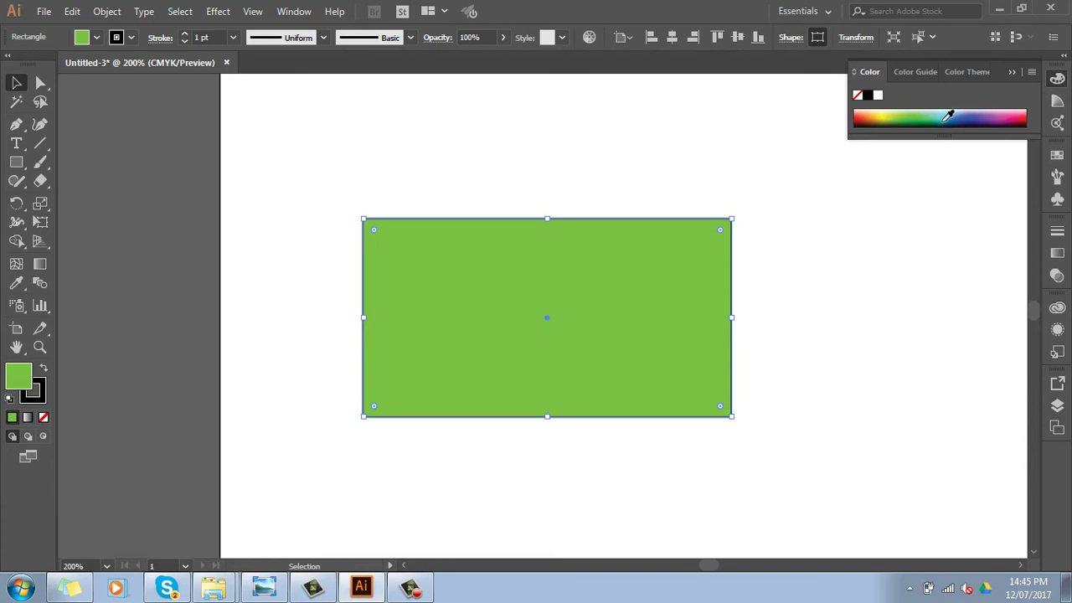
Click a deep blue in the Color panel spectrum bar to refill the rectangle.
{"action": "left_click", "coordinate": [956, 113]}
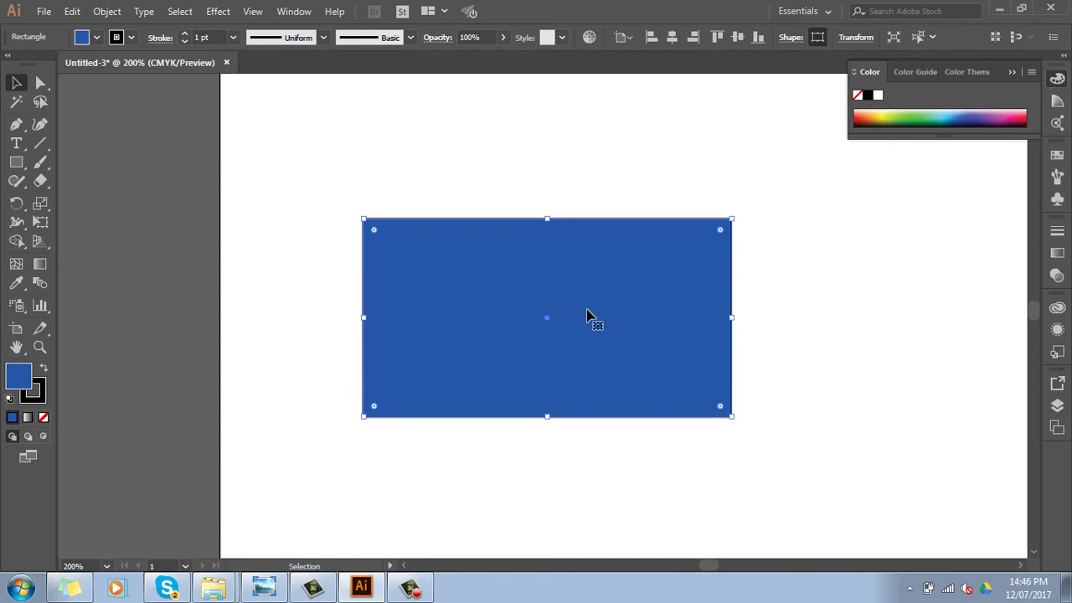
Try green, teal, light blue and magenta swatches on the fill, ending on light blue.
{"action": "left_click", "coordinate": [1057, 155]}
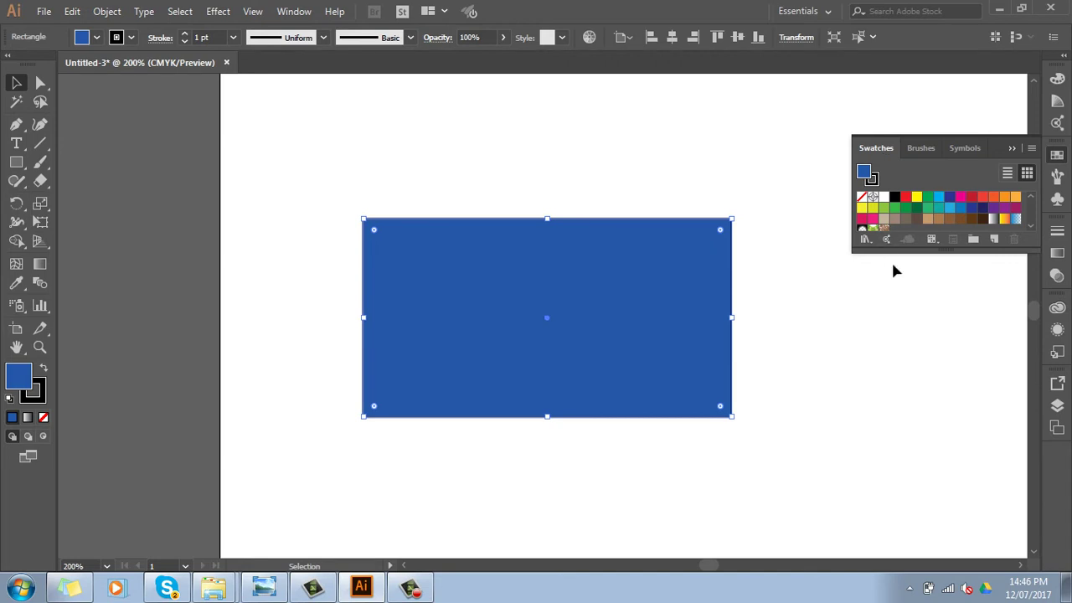
{"action": "left_click", "coordinate": [907, 208]}
{"action": "left_click", "coordinate": [938, 208]}
{"action": "left_click", "coordinate": [950, 209]}
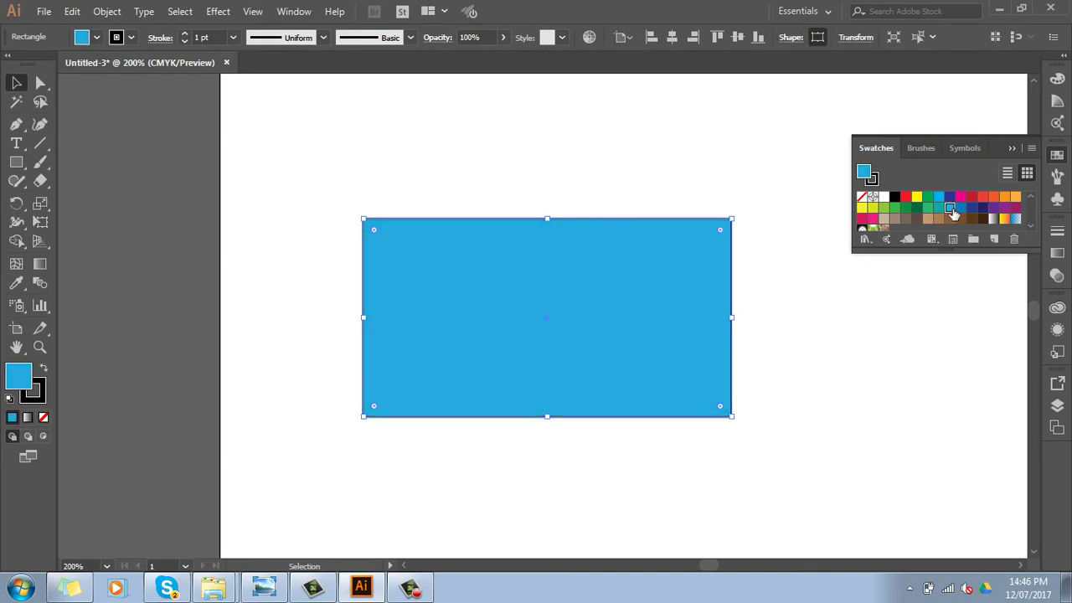
{"action": "left_click_drag", "start_coordinate": [953, 254], "coordinate": [953, 327]}
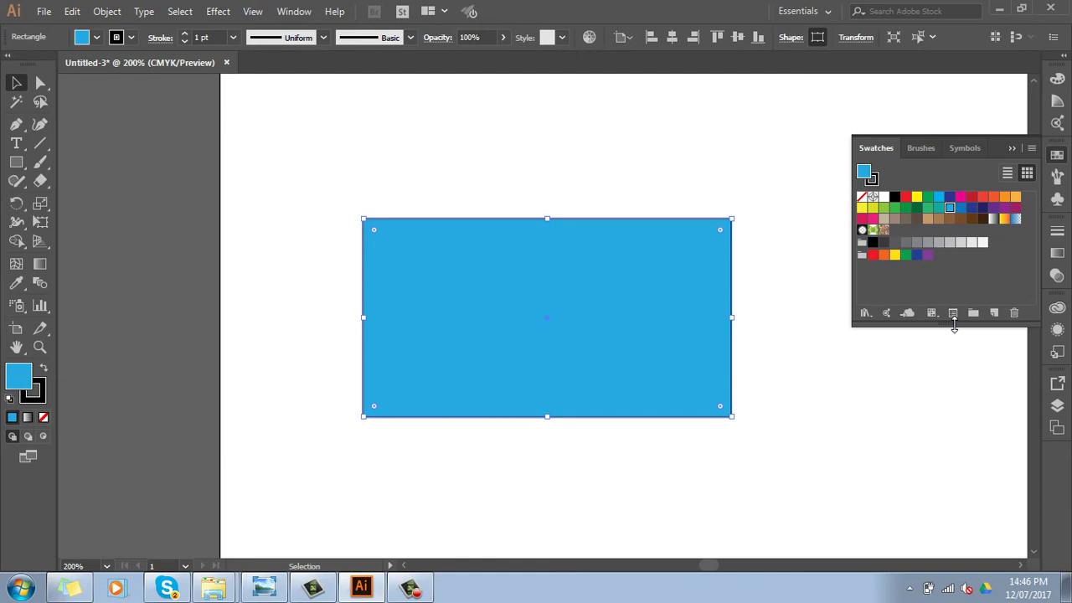
{"action": "left_click", "coordinate": [960, 197]}
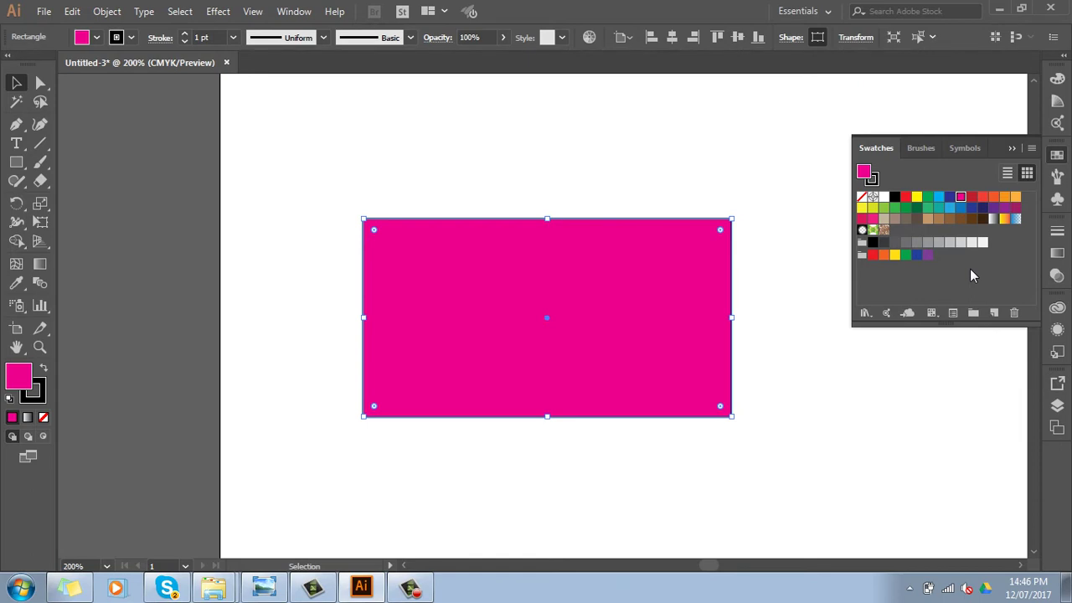
{"action": "left_click", "coordinate": [949, 207]}
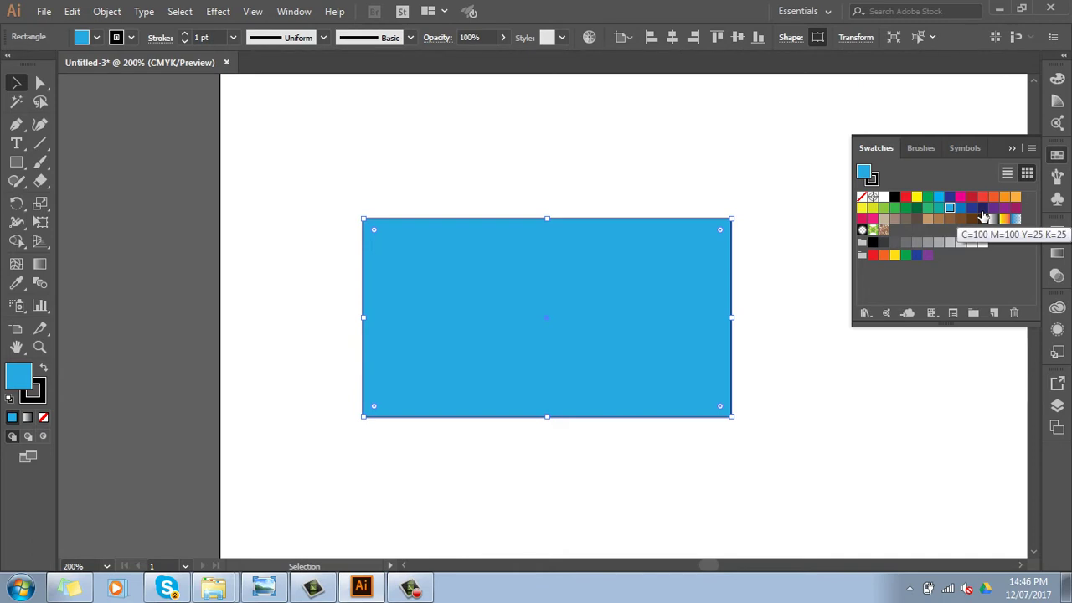
{"action": "left_click", "coordinate": [1011, 147]}
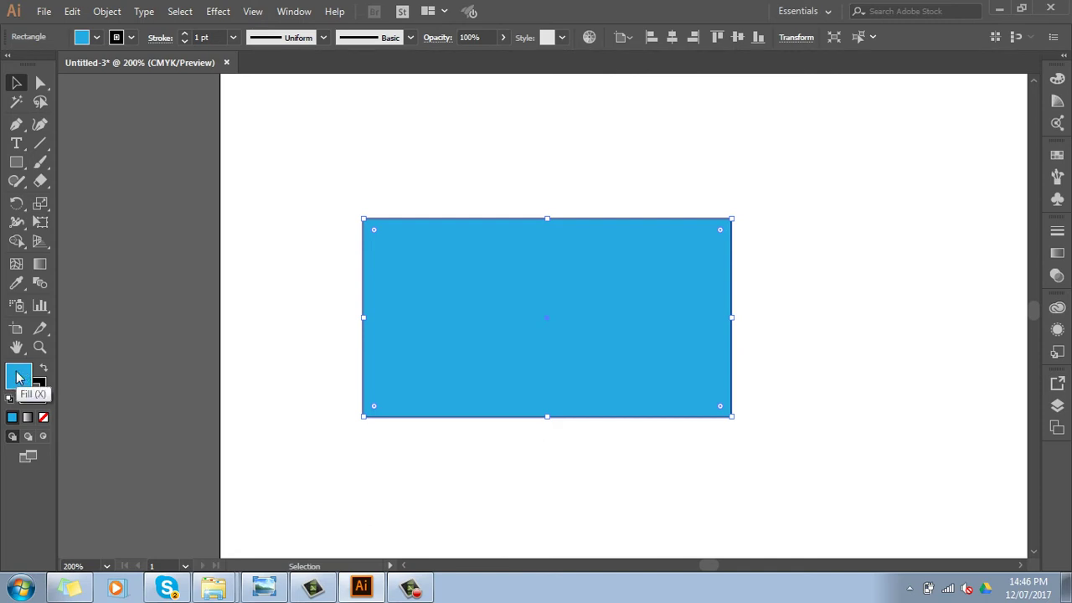
In the fill Color Picker, shift the hue to red and darken it to AA0000.
{"action": "double_click", "coordinate": [20, 381]}
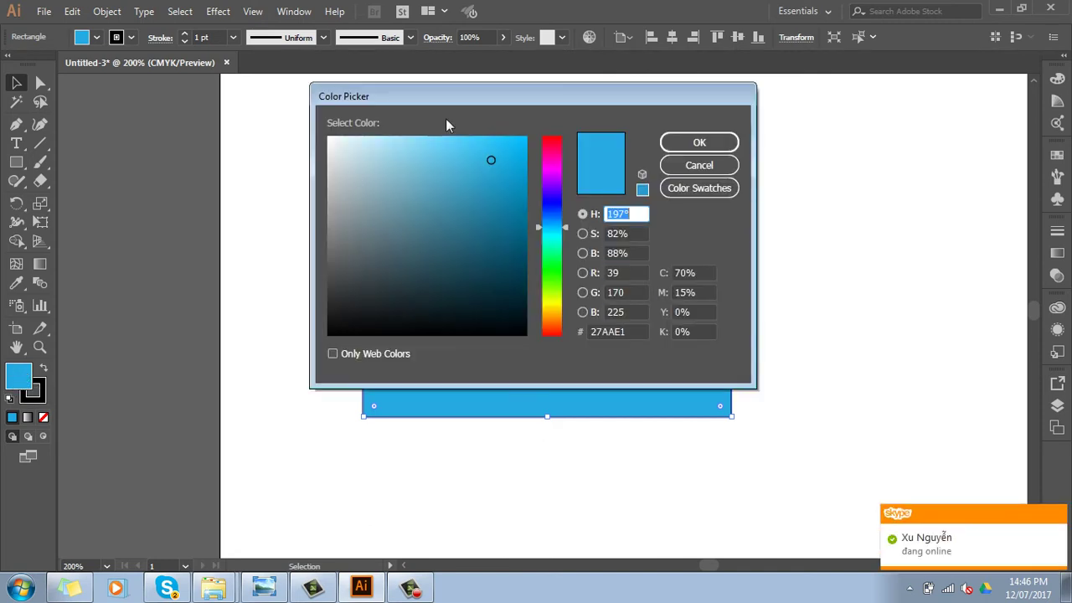
{"action": "left_click_drag", "start_coordinate": [514, 97], "coordinate": [794, 111]}
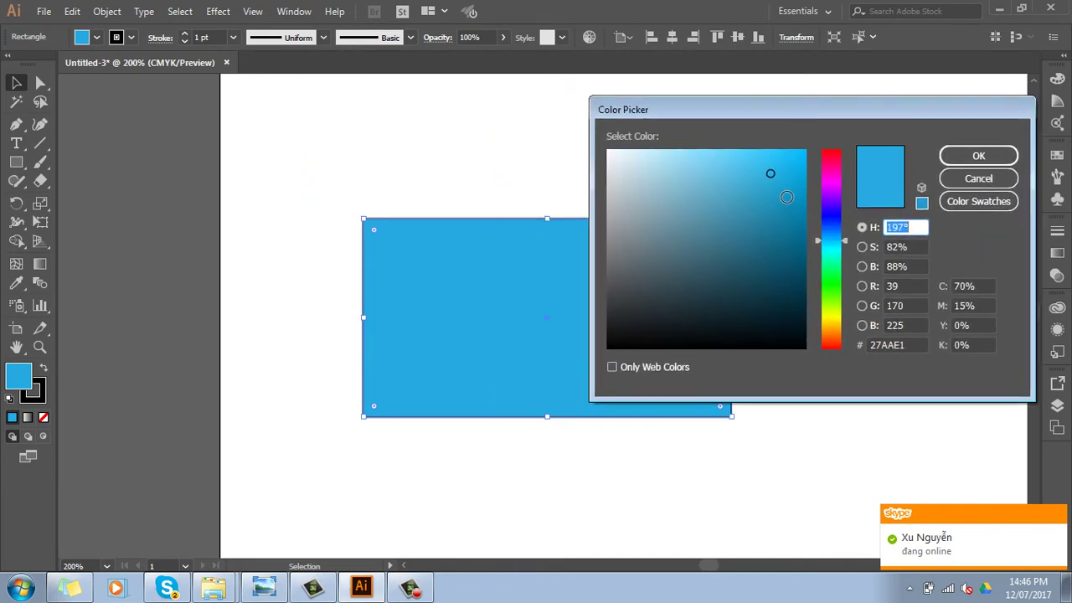
{"action": "left_click", "coordinate": [785, 198]}
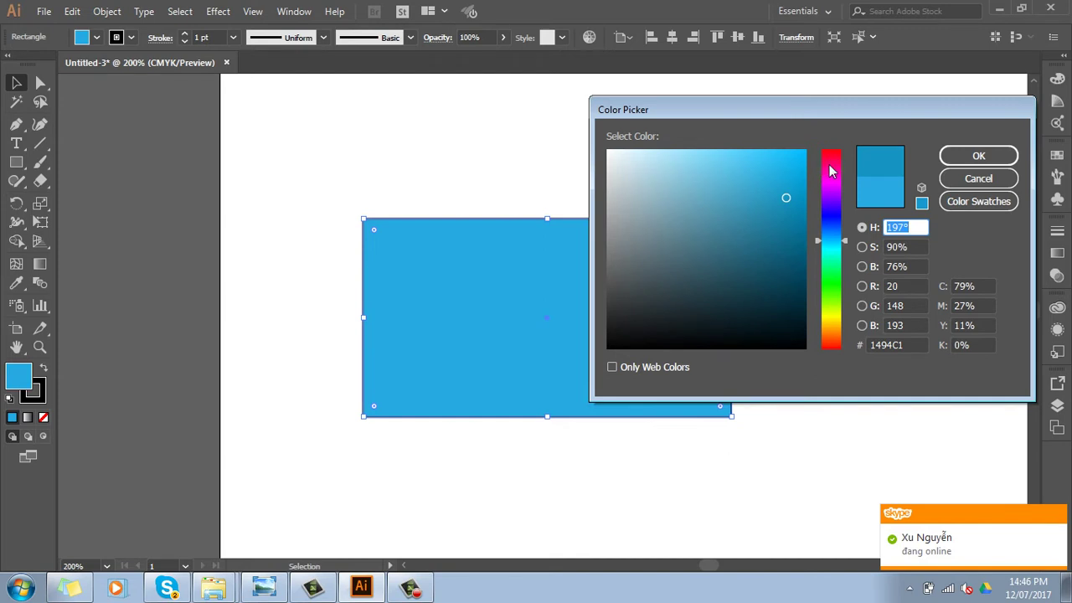
{"action": "left_click_drag", "start_coordinate": [827, 170], "coordinate": [832, 149]}
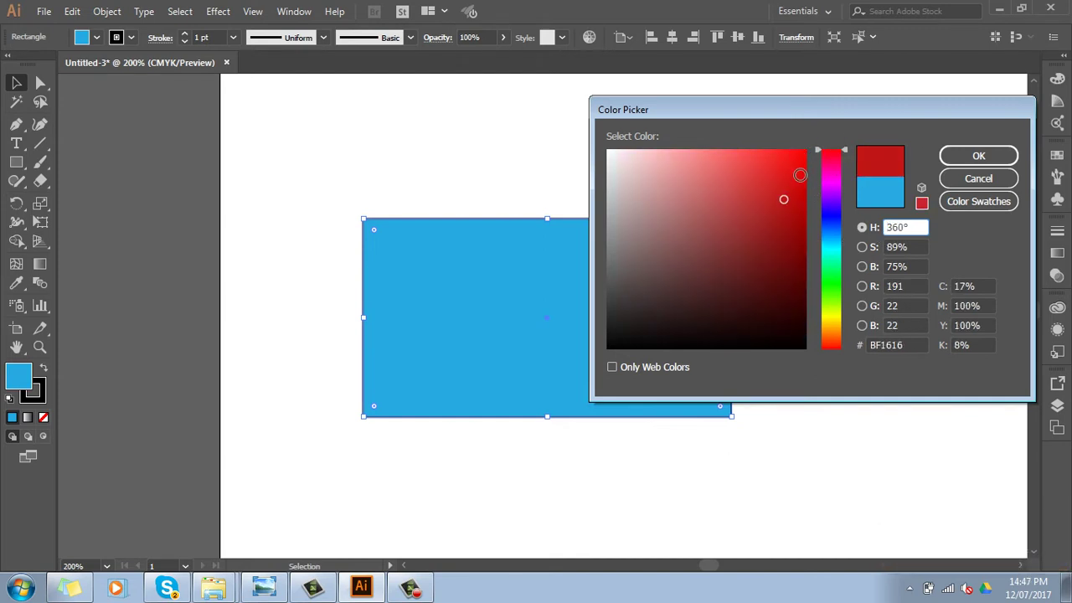
{"action": "left_click", "coordinate": [805, 181]}
{"action": "left_click_drag", "start_coordinate": [805, 196], "coordinate": [804, 216]}
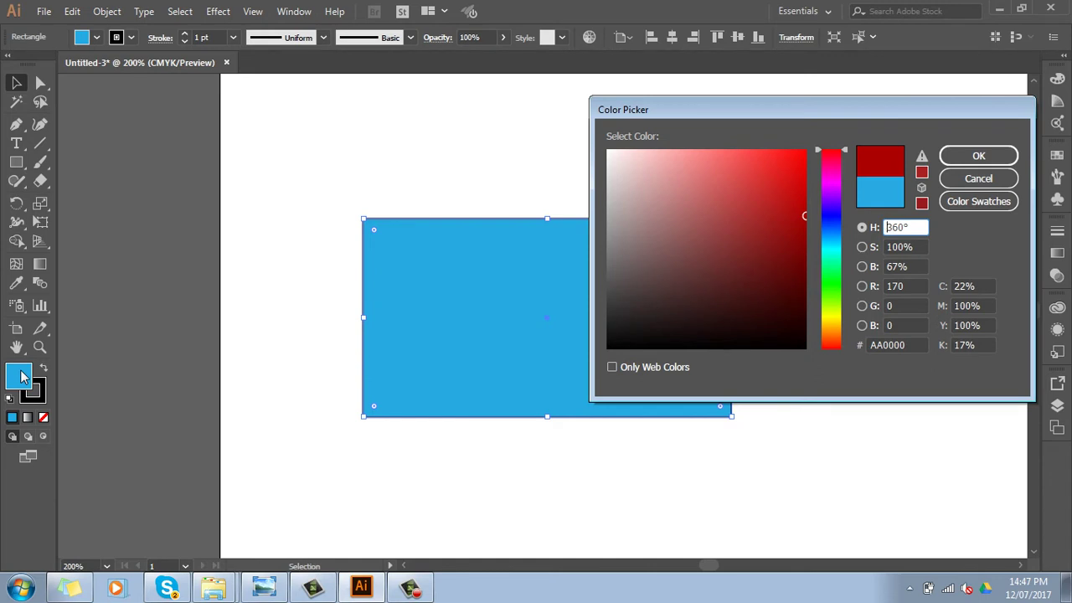
{"action": "double_click", "coordinate": [912, 345]}
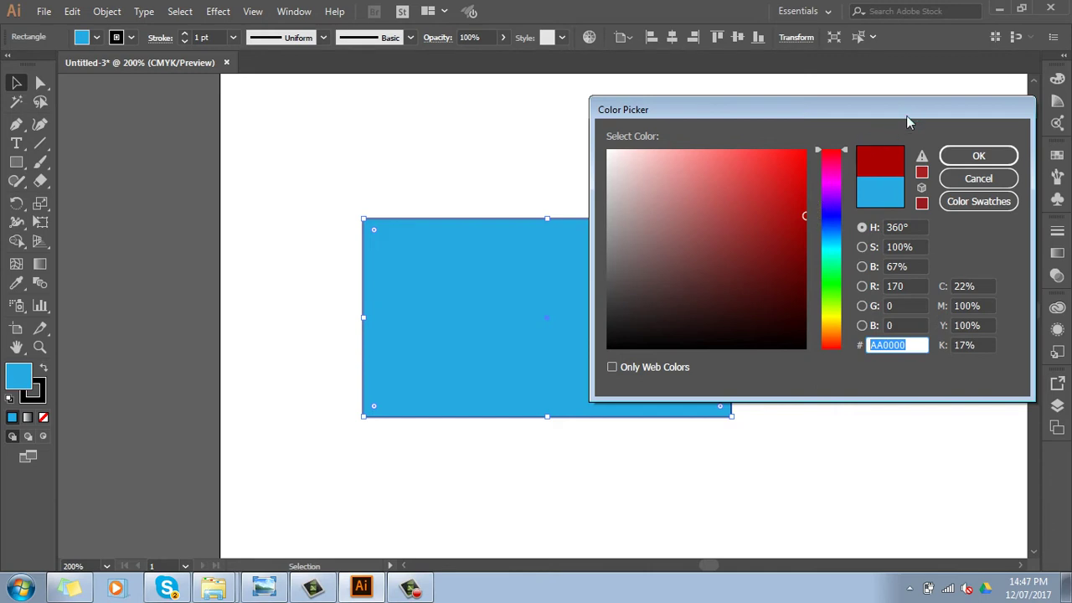
{"action": "left_click_drag", "start_coordinate": [907, 118], "coordinate": [818, 131]}
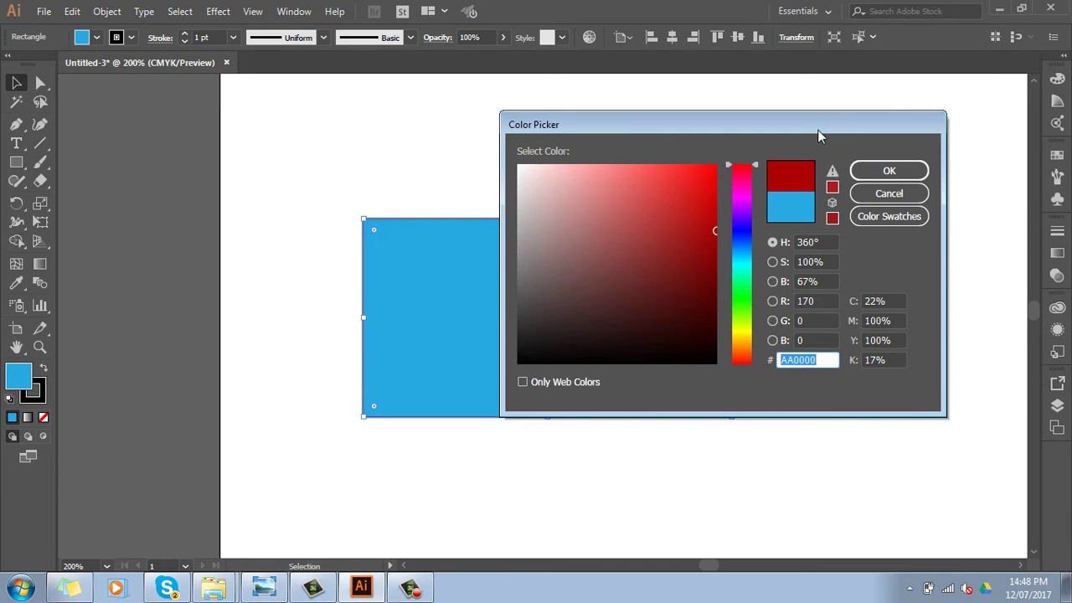
Enable Only Web Colors, apply red CC0000 to the fill, then undo back to blue.
{"action": "left_click", "coordinate": [522, 382]}
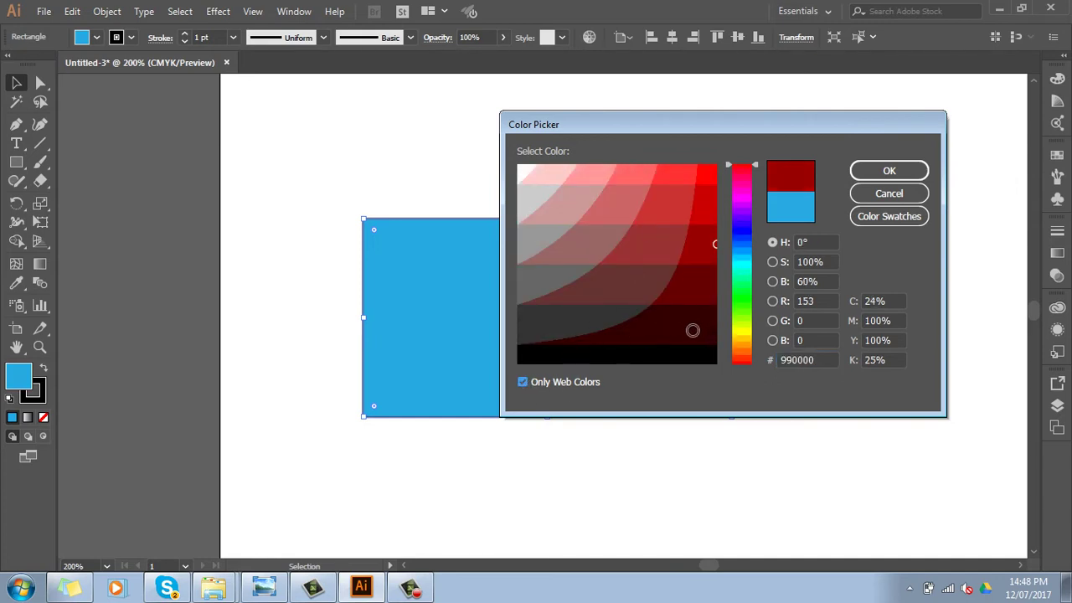
{"action": "left_click", "coordinate": [691, 323]}
{"action": "left_click_drag", "start_coordinate": [692, 323], "coordinate": [707, 169]}
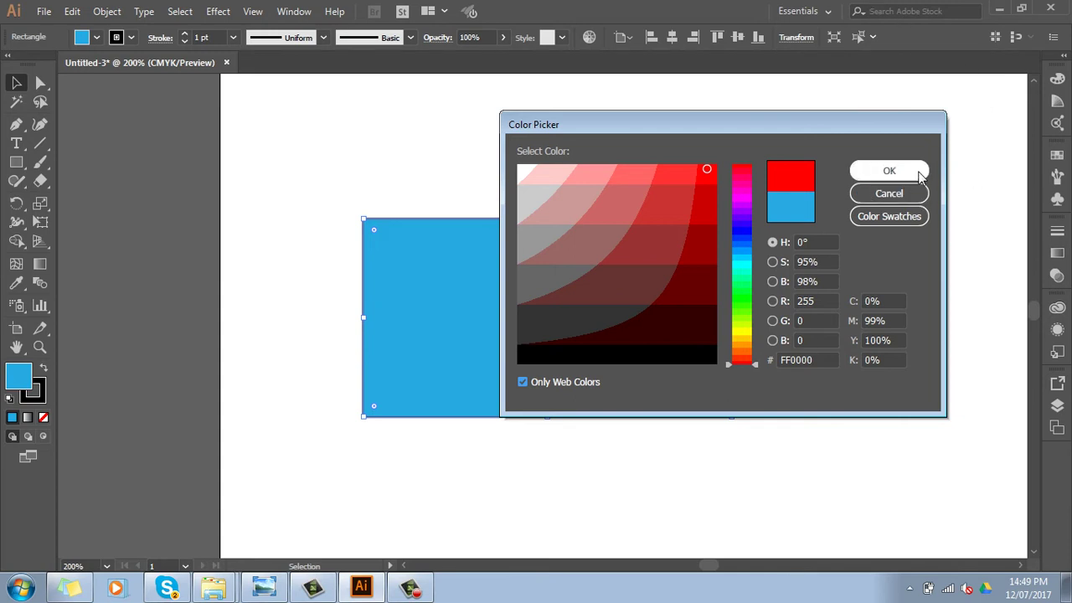
{"action": "left_click", "coordinate": [704, 216]}
{"action": "left_click", "coordinate": [905, 172]}
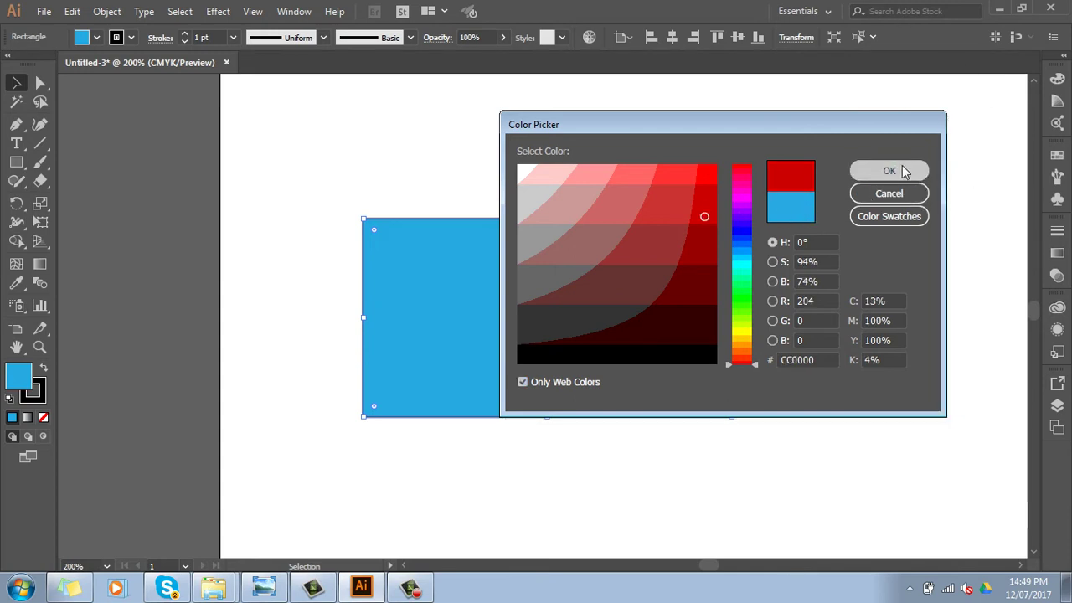
{"action": "left_click", "coordinate": [905, 172]}
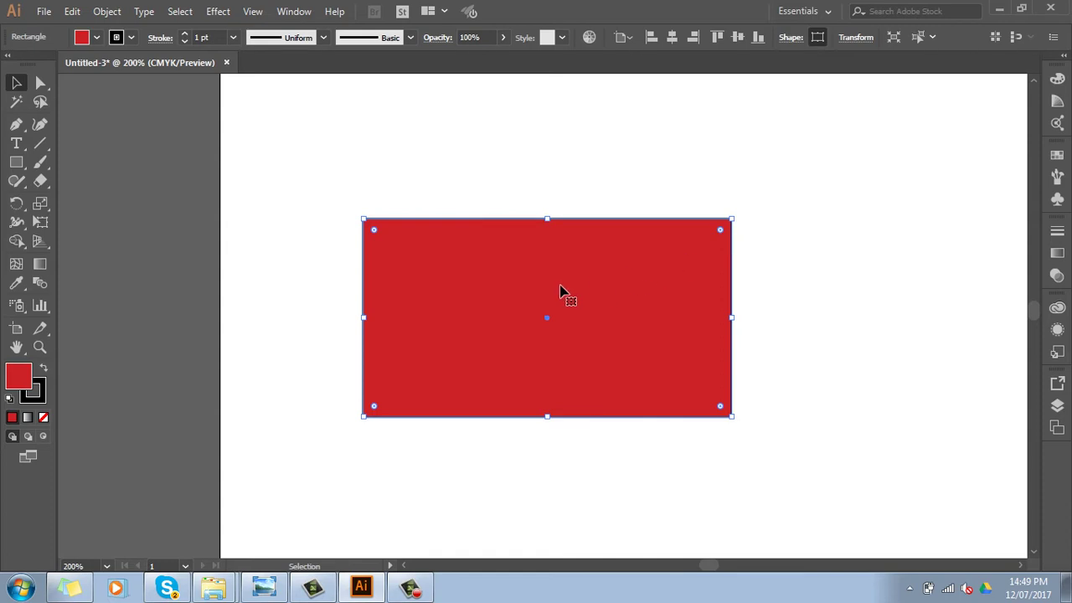
{"action": "key", "text": "ctrl+z"}
Give the blue rectangle a dark magenta outline through the stroke Color Picker.
{"action": "left_click", "coordinate": [842, 306]}
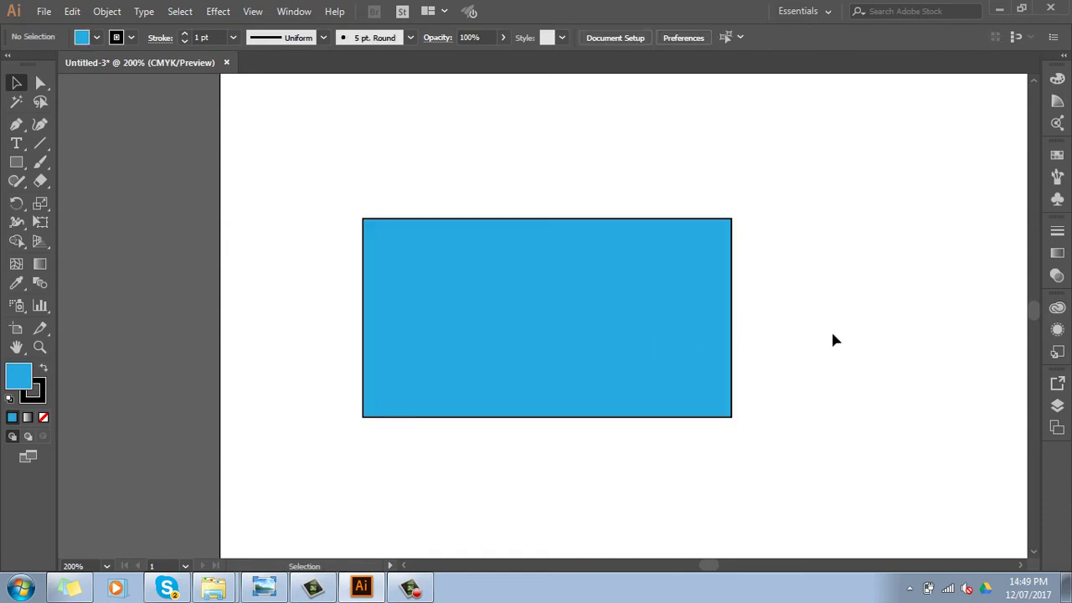
{"action": "left_click", "coordinate": [495, 271]}
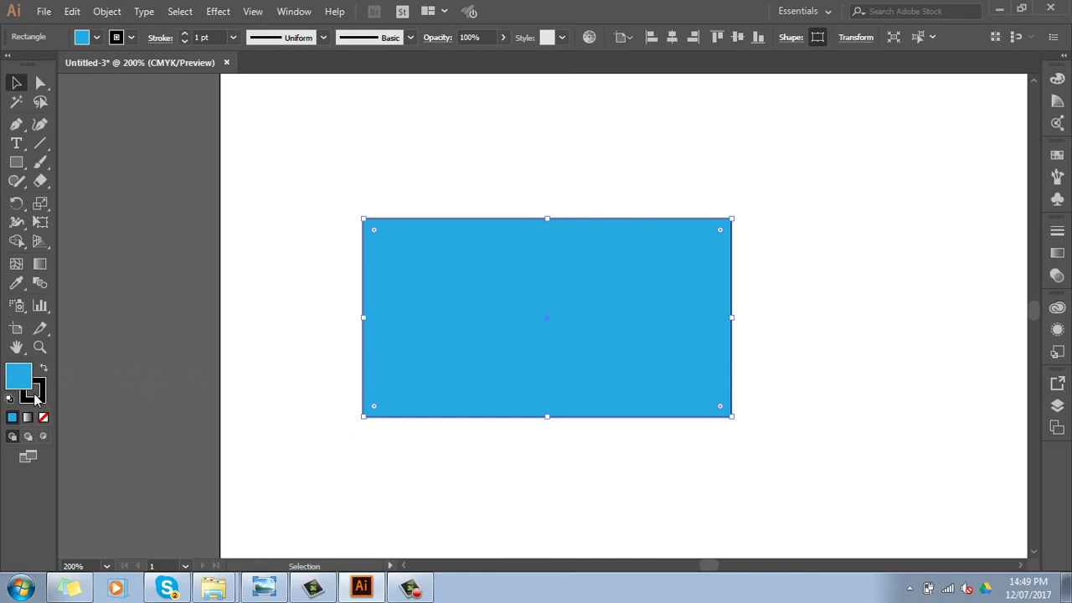
{"action": "left_click", "coordinate": [33, 392]}
{"action": "double_click", "coordinate": [33, 392]}
{"action": "left_click", "coordinate": [683, 284]}
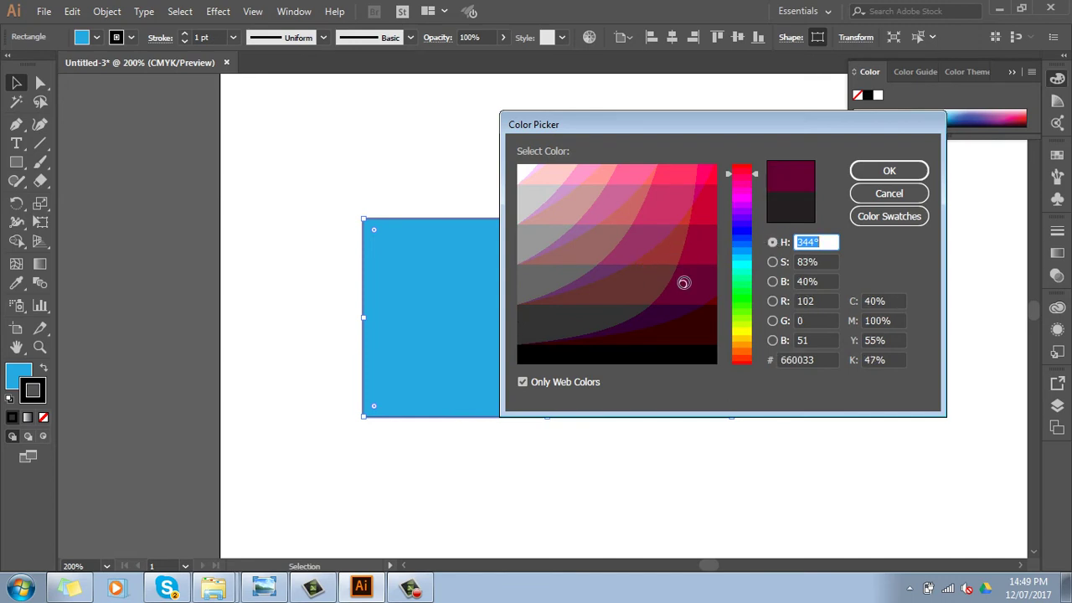
{"action": "left_click", "coordinate": [888, 170]}
{"action": "left_click", "coordinate": [837, 326]}
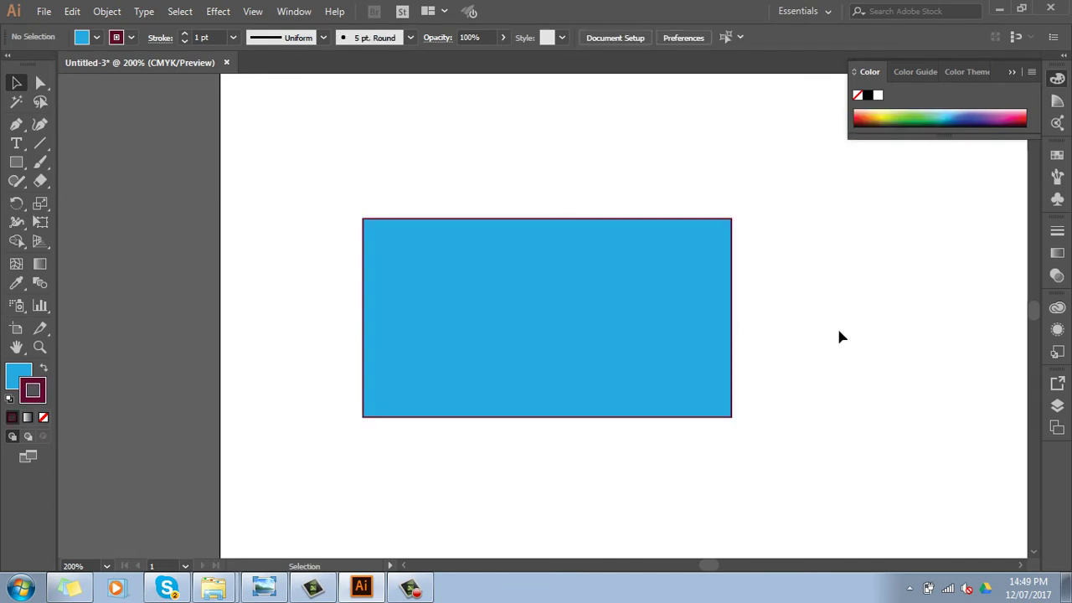
Zoom in and change the rectangle's outline to light pink.
{"action": "key", "text": "ctrl+plus"}
{"action": "key", "text": "ctrl+plus"}
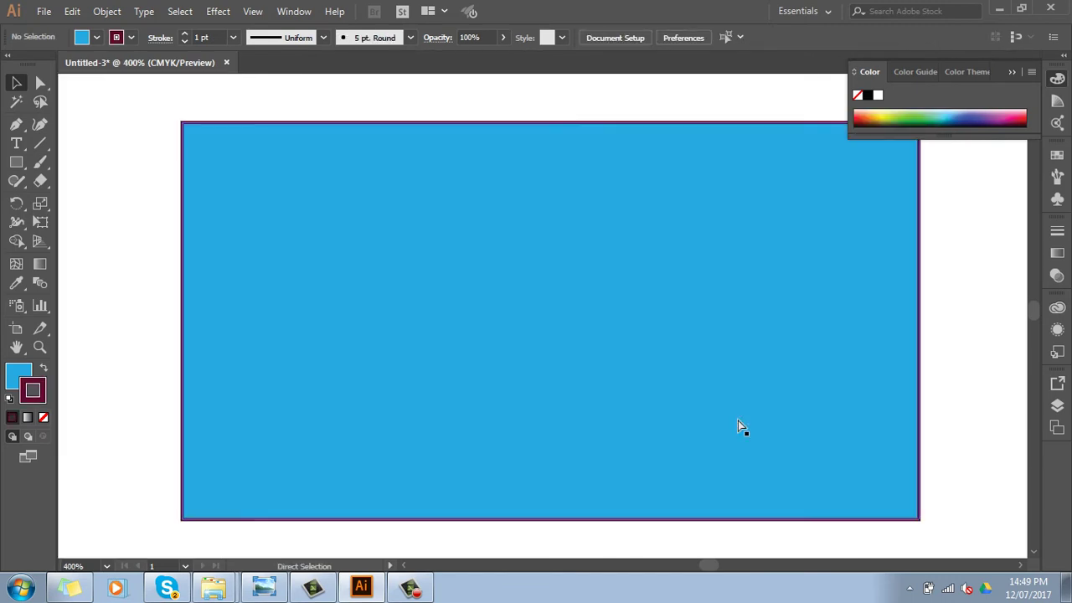
{"action": "left_click", "coordinate": [184, 437]}
{"action": "double_click", "coordinate": [36, 400]}
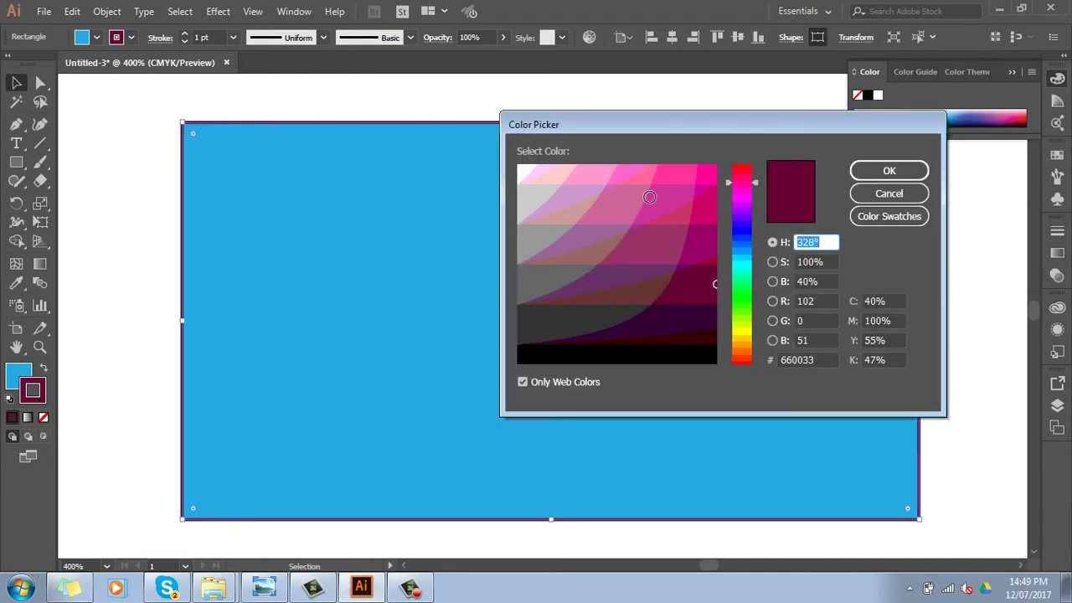
{"action": "left_click", "coordinate": [602, 172]}
{"action": "left_click", "coordinate": [889, 170]}
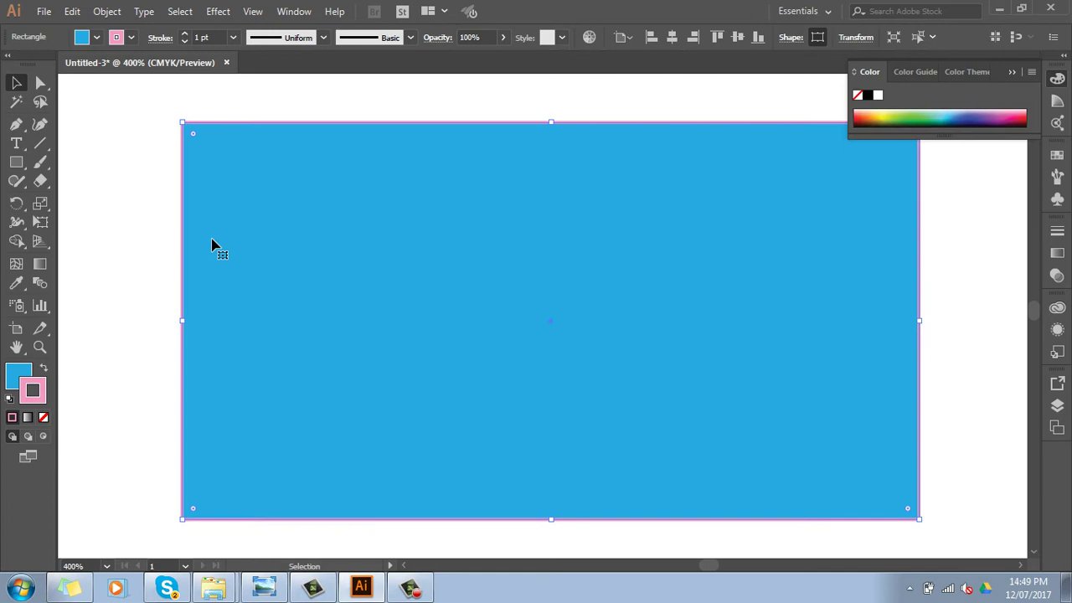
{"action": "left_click", "coordinate": [129, 266]}
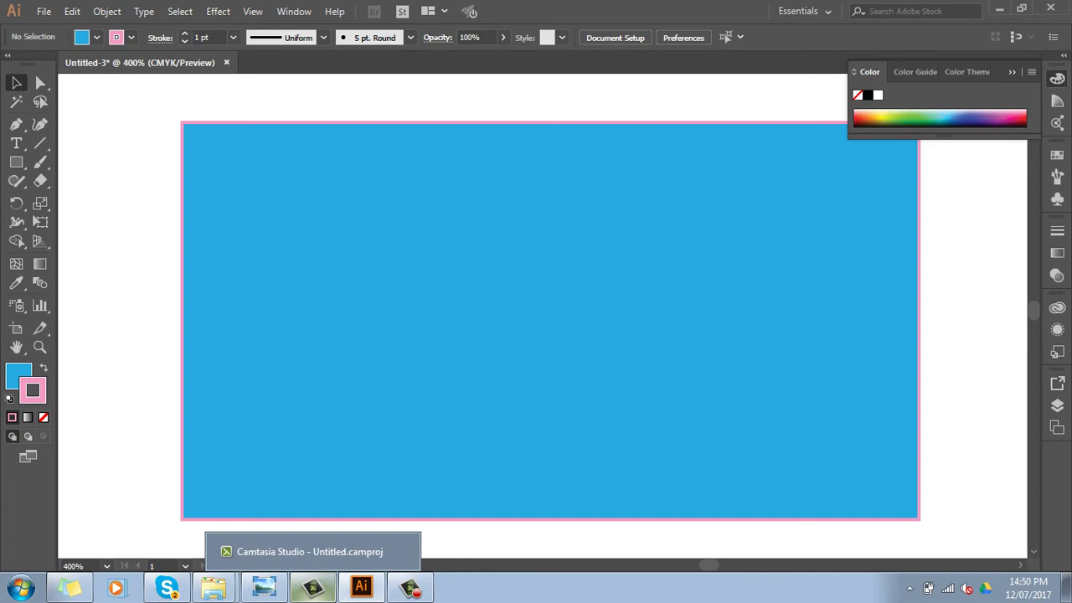
Zoom back to 200%, set the rectangle's fill to None, then undo it.
{"action": "key", "text": "ctrl+minus"}
{"action": "key", "text": "ctrl+minus"}
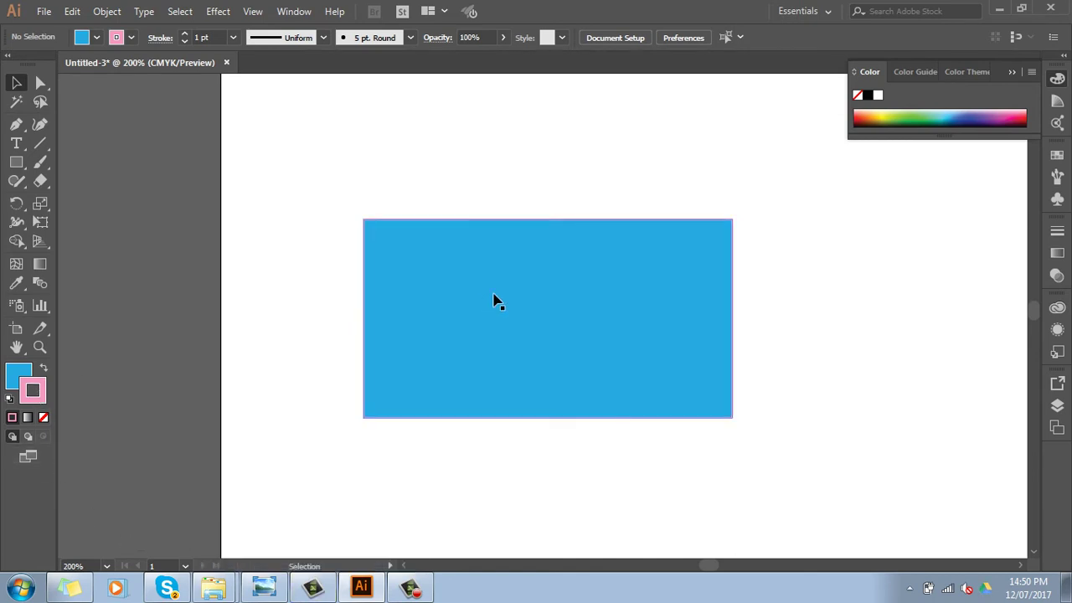
{"action": "left_click", "coordinate": [20, 371]}
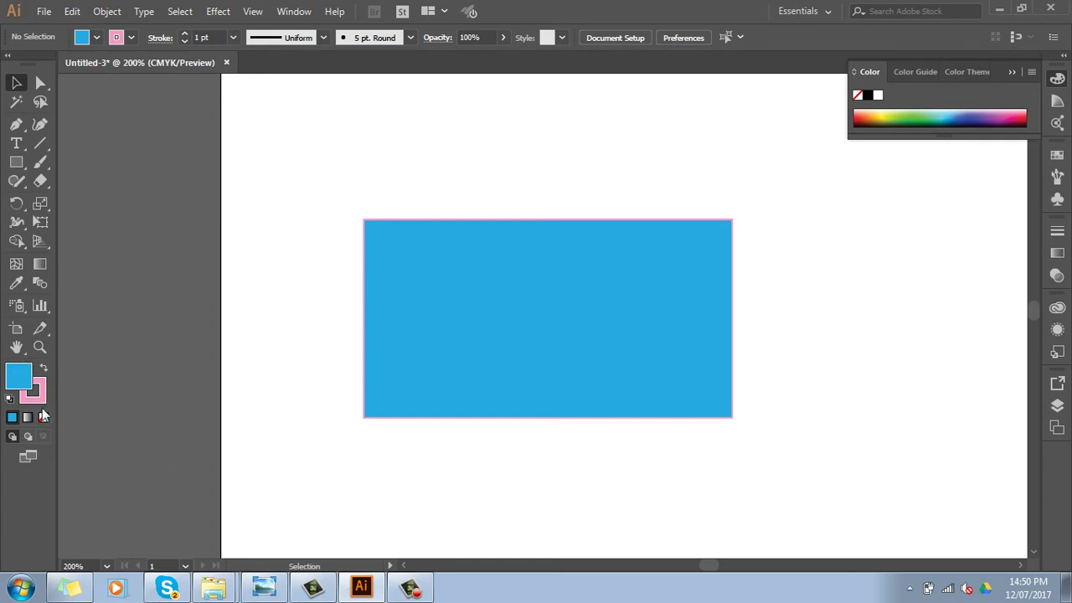
{"action": "left_click", "coordinate": [502, 276]}
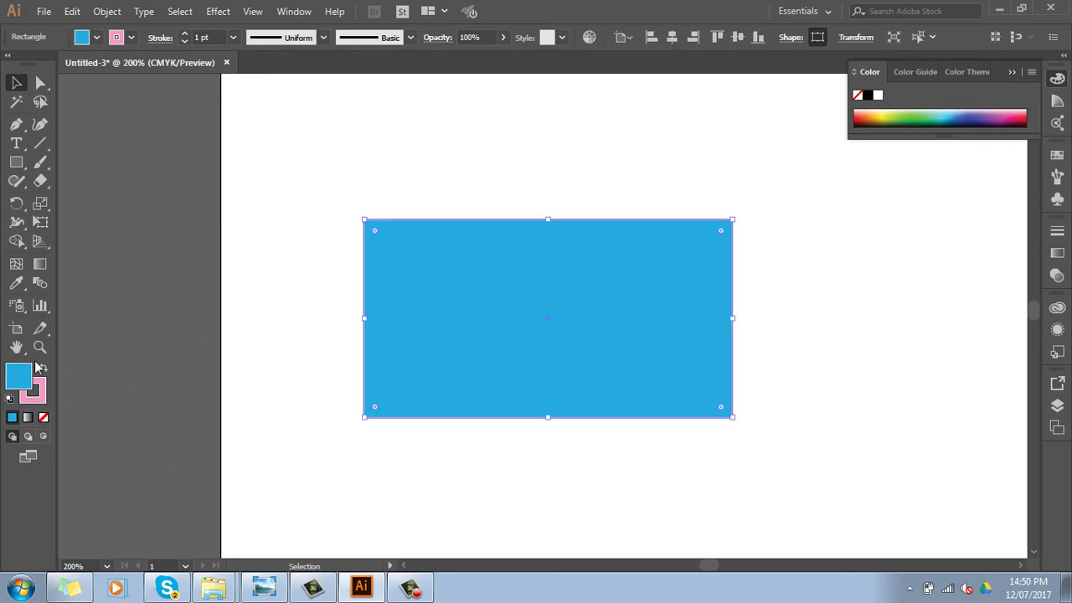
{"action": "left_click", "coordinate": [44, 417]}
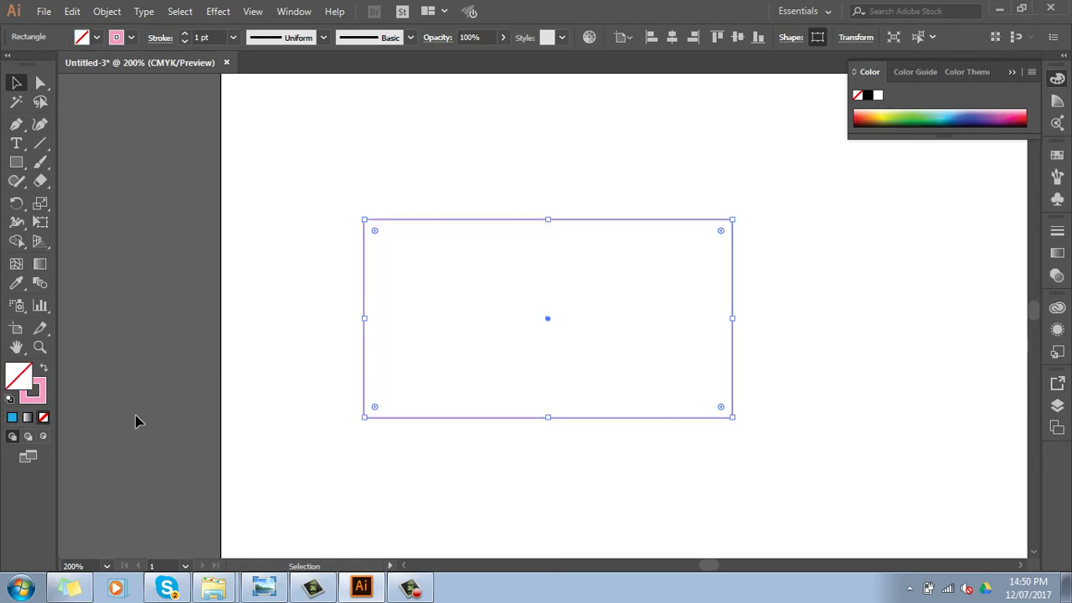
{"action": "left_click", "coordinate": [192, 486]}
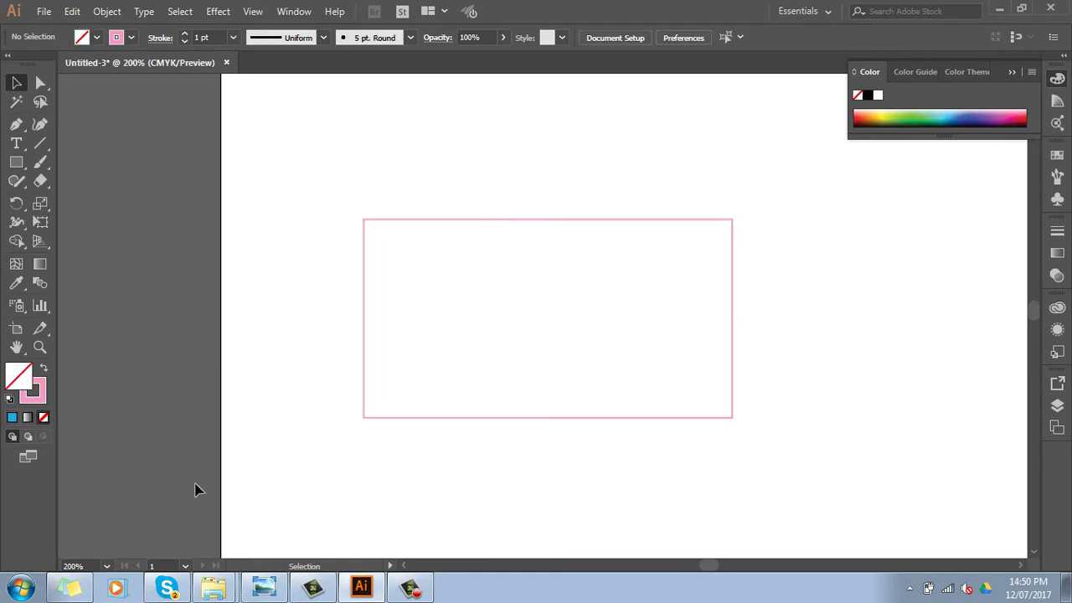
{"action": "key", "text": "ctrl+z"}
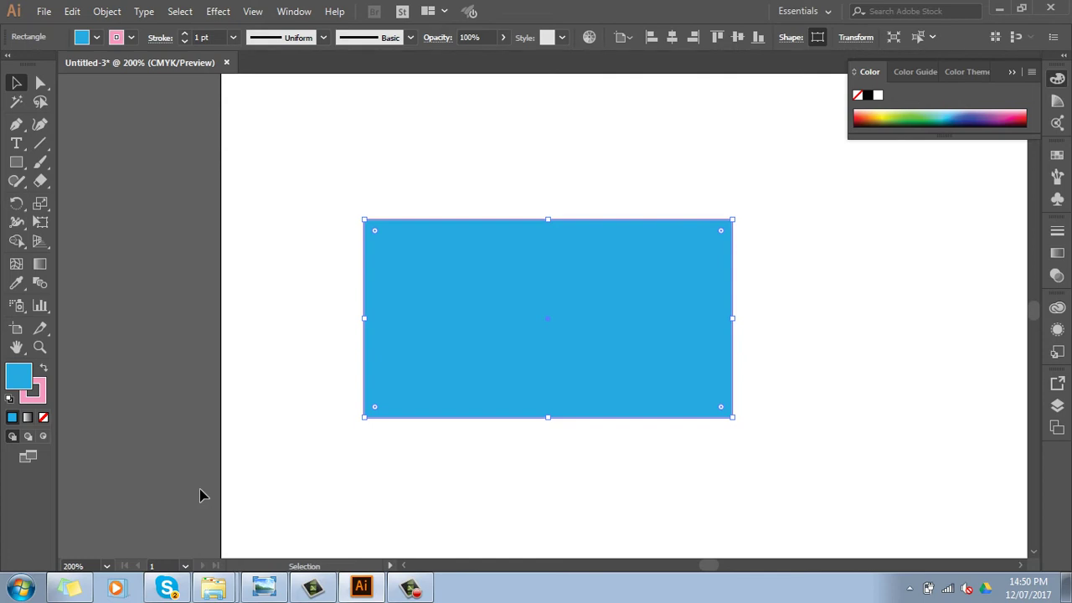
Set the rectangle's stroke to None, leaving only the blue fill.
{"action": "left_click", "coordinate": [40, 399]}
{"action": "left_click", "coordinate": [44, 418]}
{"action": "left_click", "coordinate": [381, 505]}
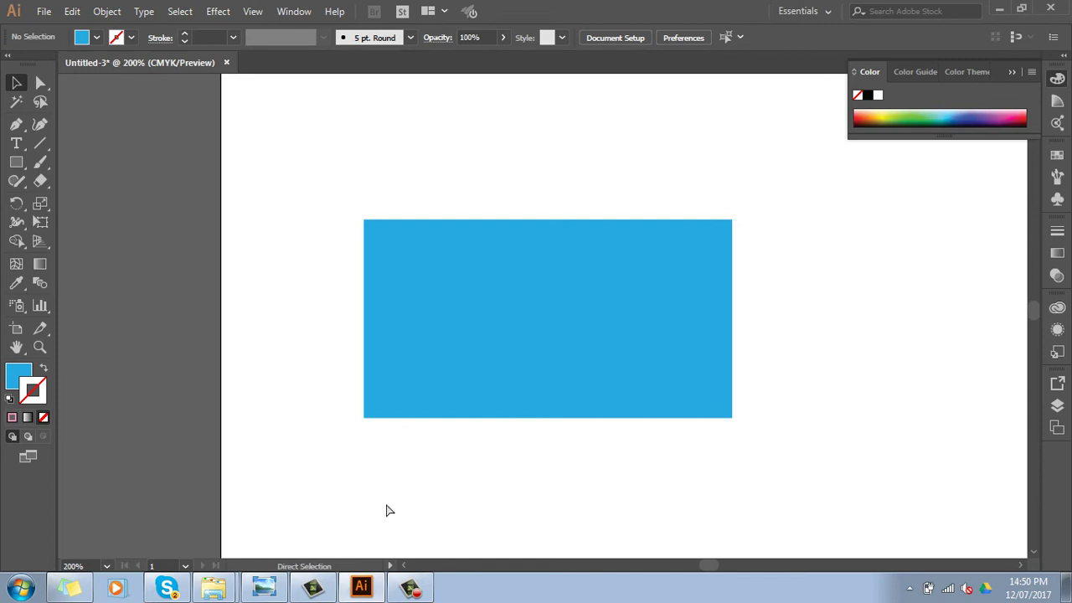
Restore the rectangle's light pink outline and marquee-zoom in around the rectangle.
{"action": "key", "text": "ctrl+a"}
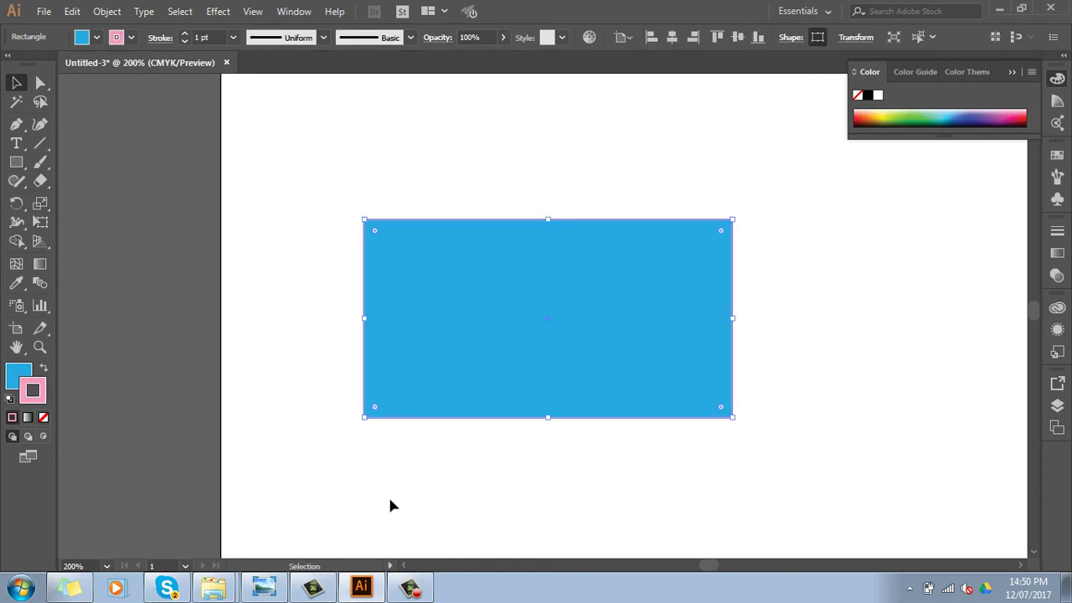
{"action": "key", "text": "z"}
{"action": "left_click_drag", "start_coordinate": [345, 181], "coordinate": [761, 460]}
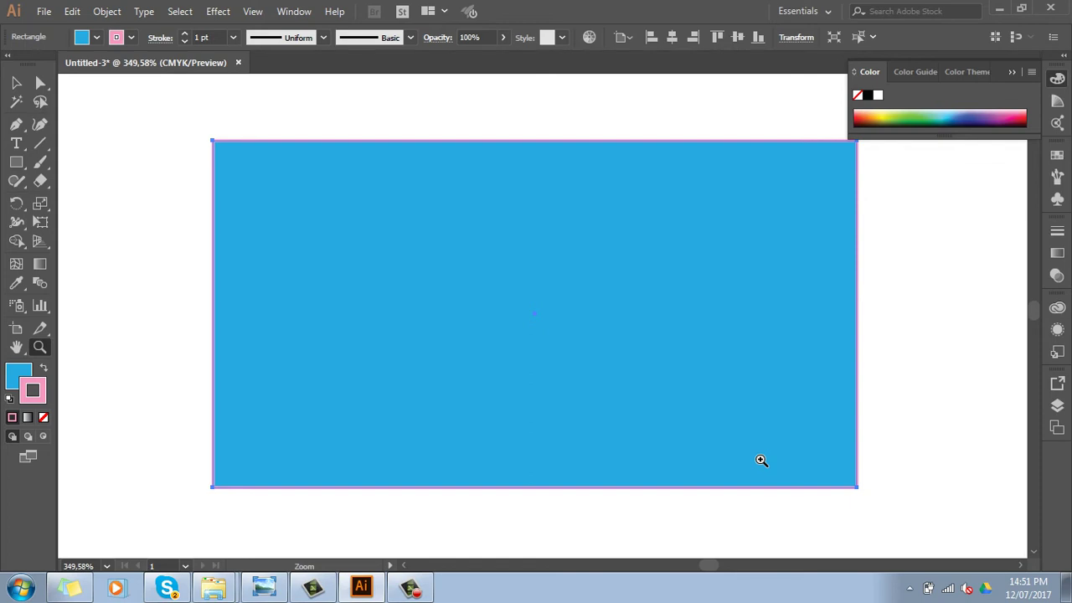
{"action": "key", "text": "shift+x"}
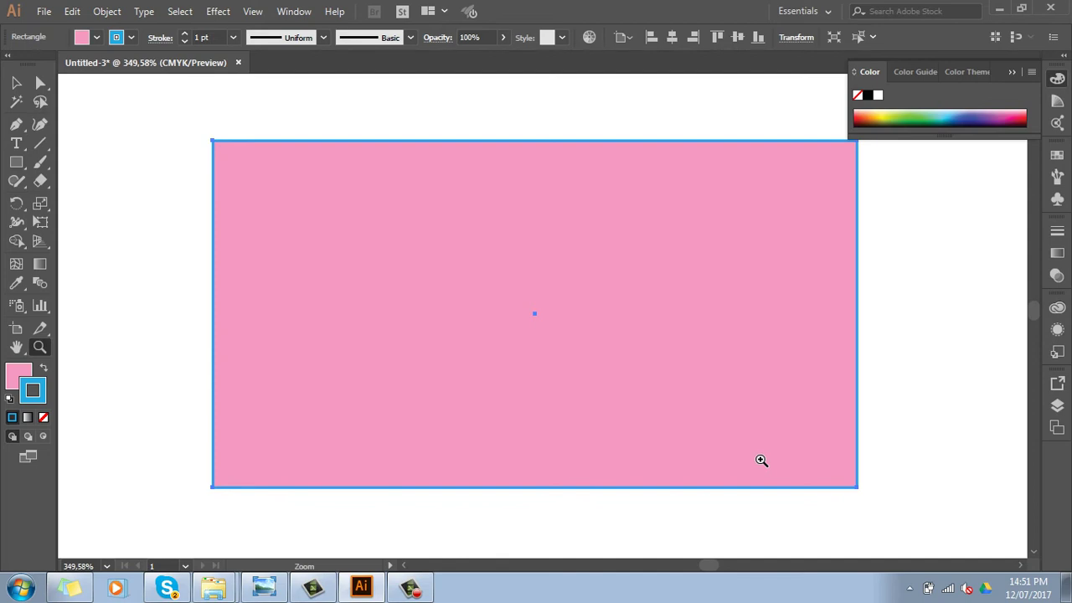
{"action": "key", "text": "shift+x"}
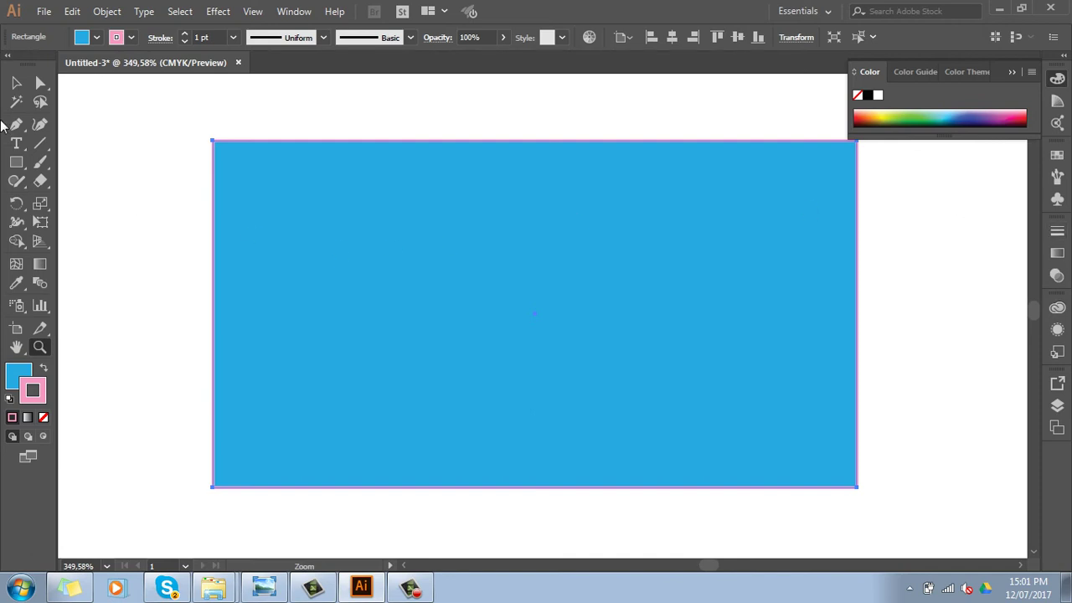
Set the blue rectangle's stroke to None, removing its pink outline.
{"action": "left_click", "coordinate": [16, 82]}
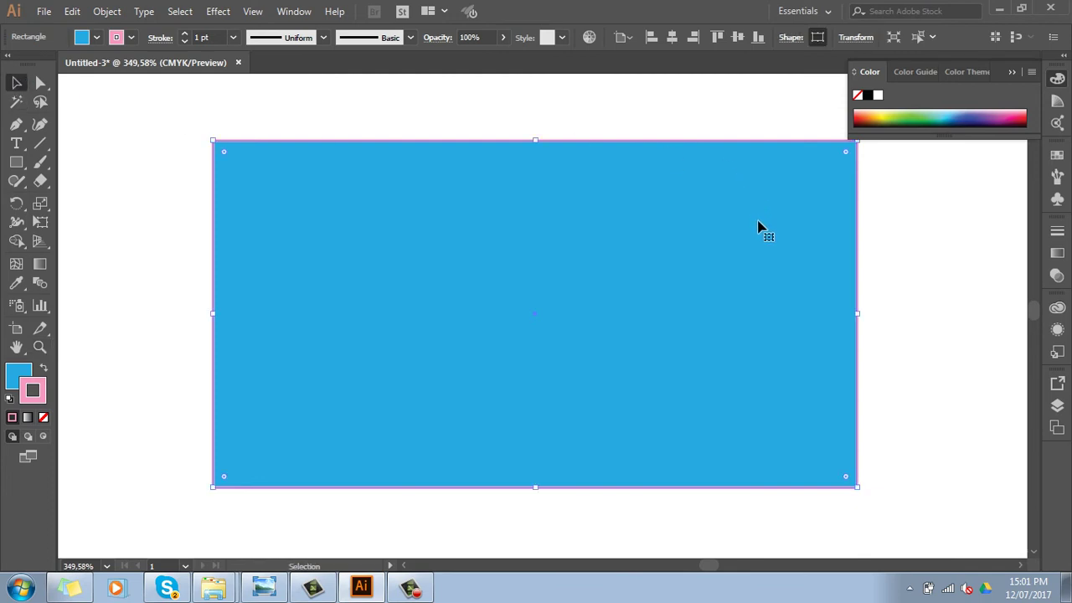
{"action": "left_click", "coordinate": [1011, 72]}
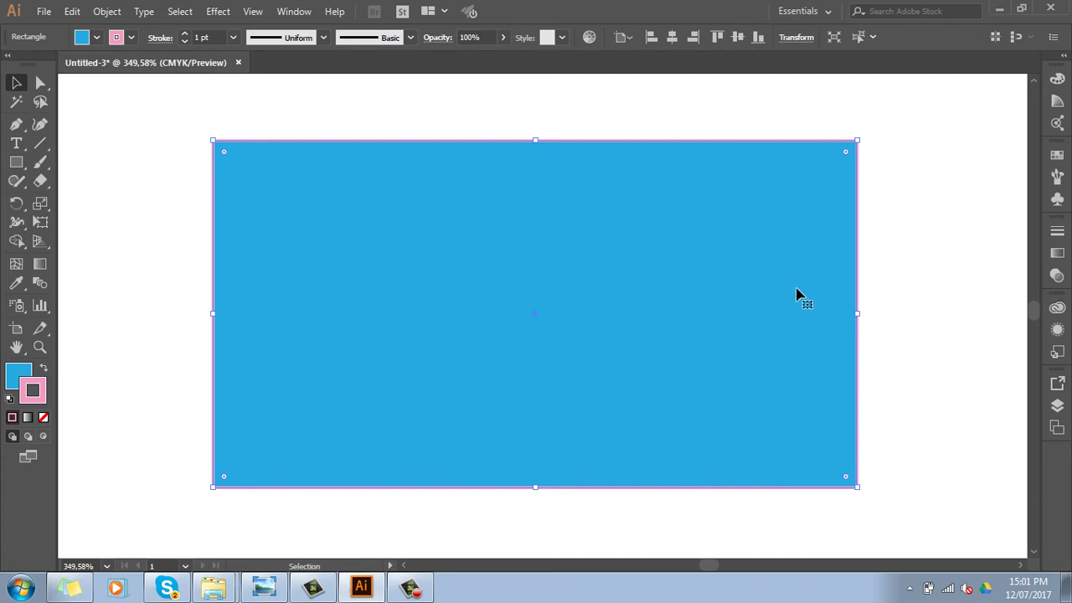
{"action": "left_click", "coordinate": [44, 418]}
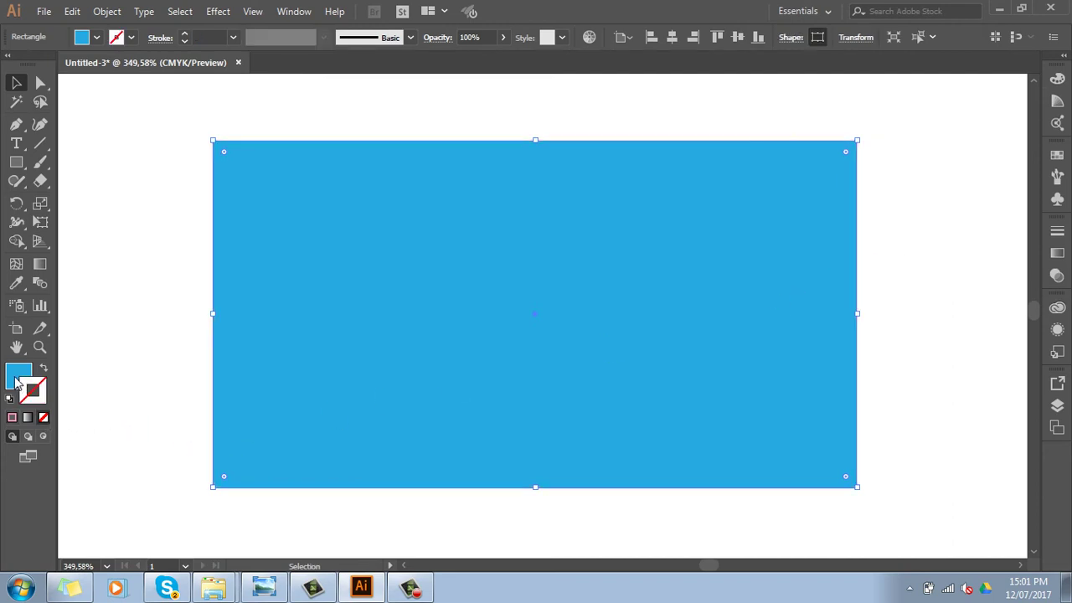
{"action": "left_click", "coordinate": [889, 201]}
{"action": "left_click", "coordinate": [1007, 77]}
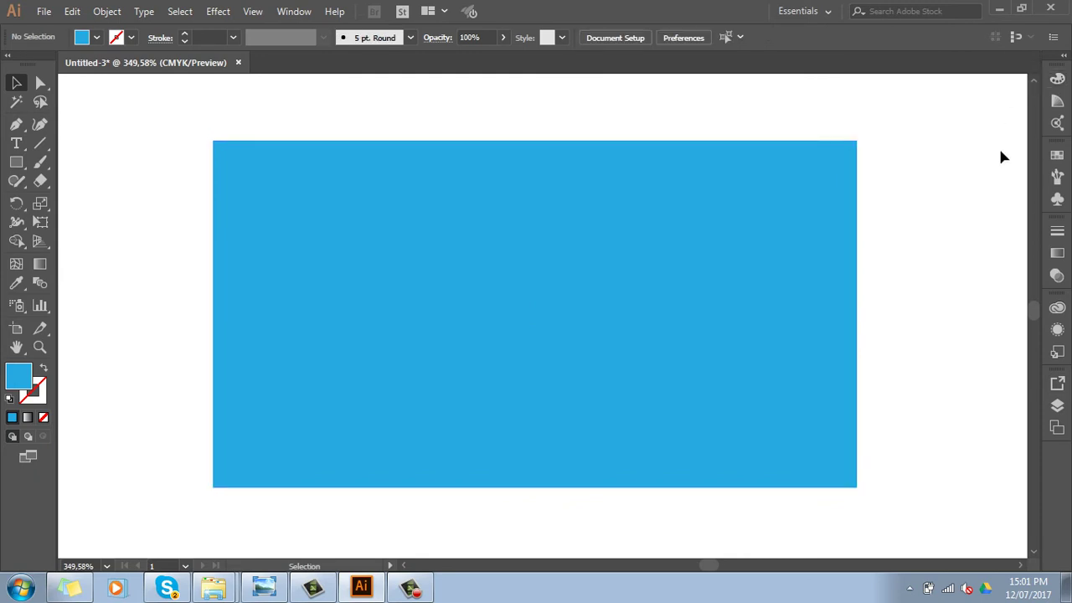
Zoom out to 300%, recentre the view and reselect the blue rectangle.
{"action": "key", "text": "ctrl+minus"}
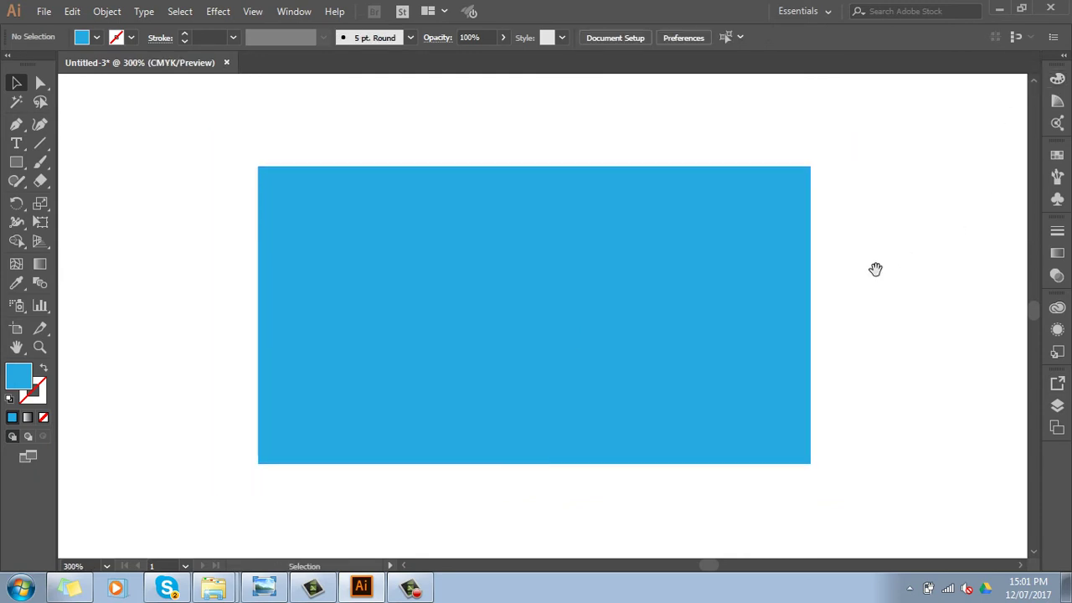
{"action": "left_click_drag", "start_coordinate": [876, 268], "coordinate": [821, 283]}
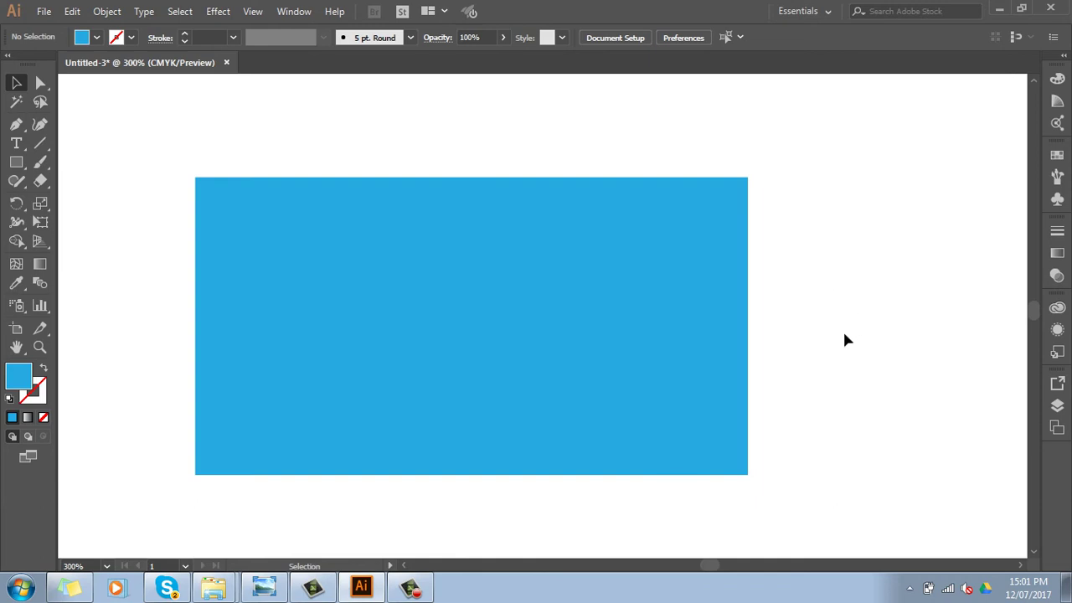
{"action": "left_click", "coordinate": [684, 334]}
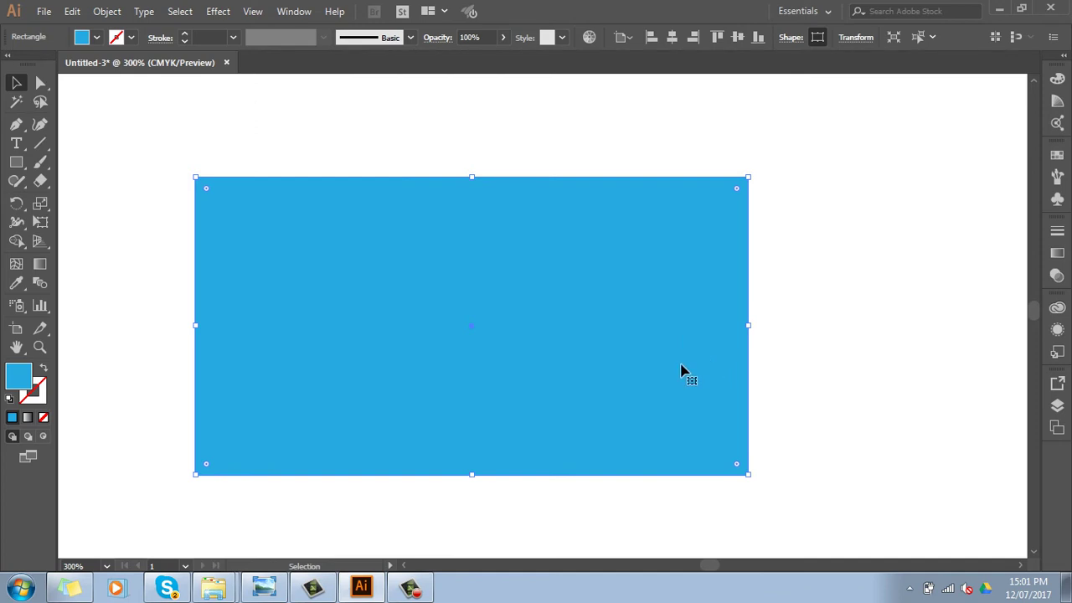
Copy the blue rectangle and paste a duplicate of it.
{"action": "key", "text": "ctrl+shift+a"}
{"action": "left_click", "coordinate": [606, 351]}
{"action": "key", "text": "a"}
{"action": "key", "text": "v"}
{"action": "key", "text": "ctrl+c"}
{"action": "key", "text": "ctrl+v"}
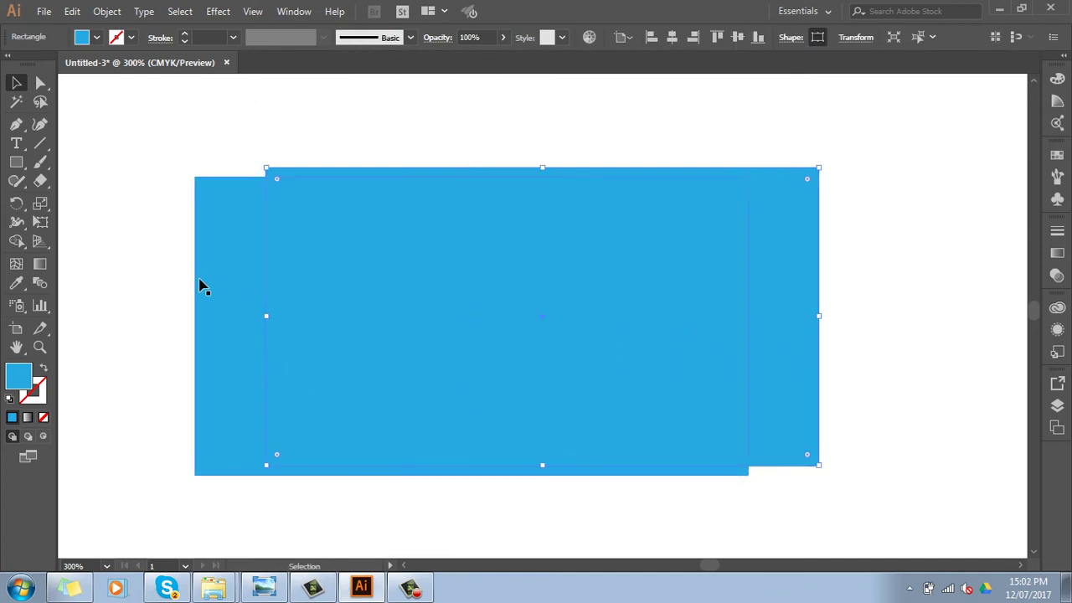
Drag the pasted copy back so it sits exactly over the original.
{"action": "left_click_drag", "start_coordinate": [585, 345], "coordinate": [607, 299]}
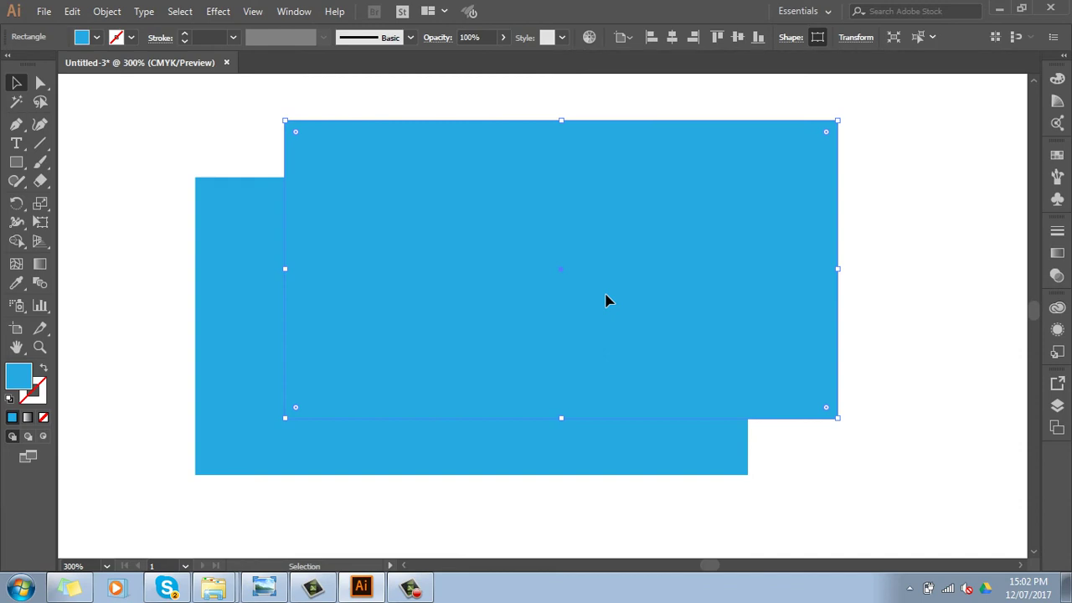
{"action": "left_click", "coordinate": [921, 223]}
{"action": "left_click_drag", "start_coordinate": [634, 216], "coordinate": [545, 272]}
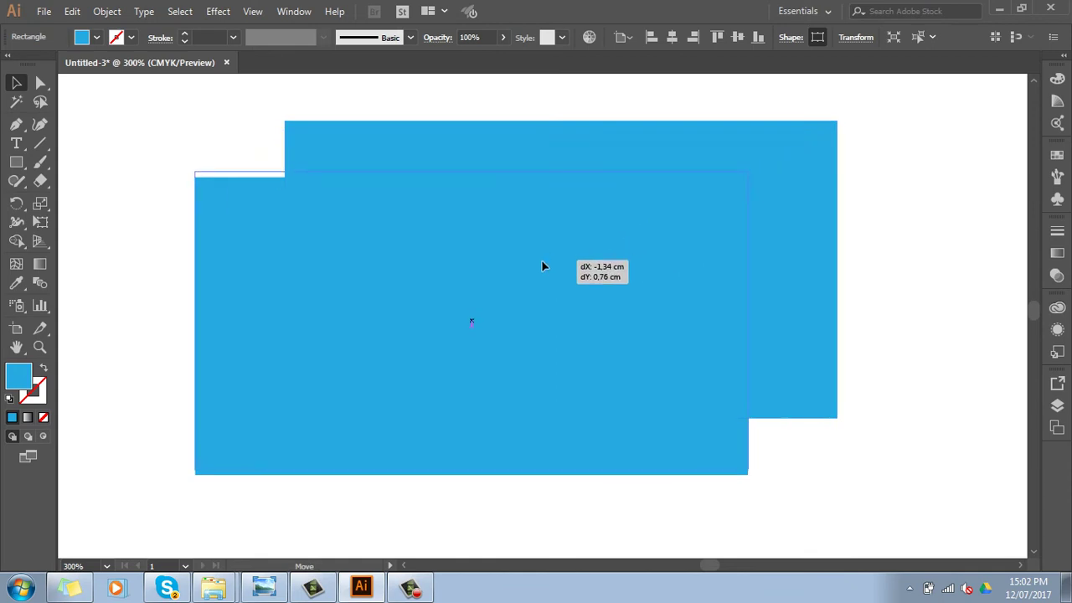
Narrow the copy from its right edge into a strip and fill it green.
{"action": "left_click_drag", "start_coordinate": [752, 327], "coordinate": [410, 335]}
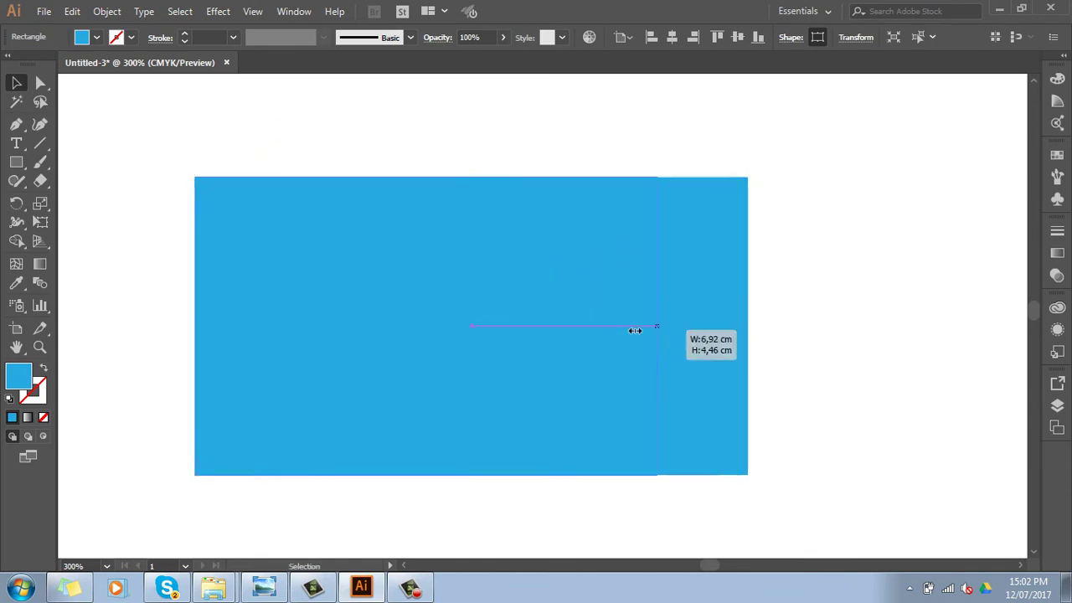
{"action": "left_click", "coordinate": [1057, 155]}
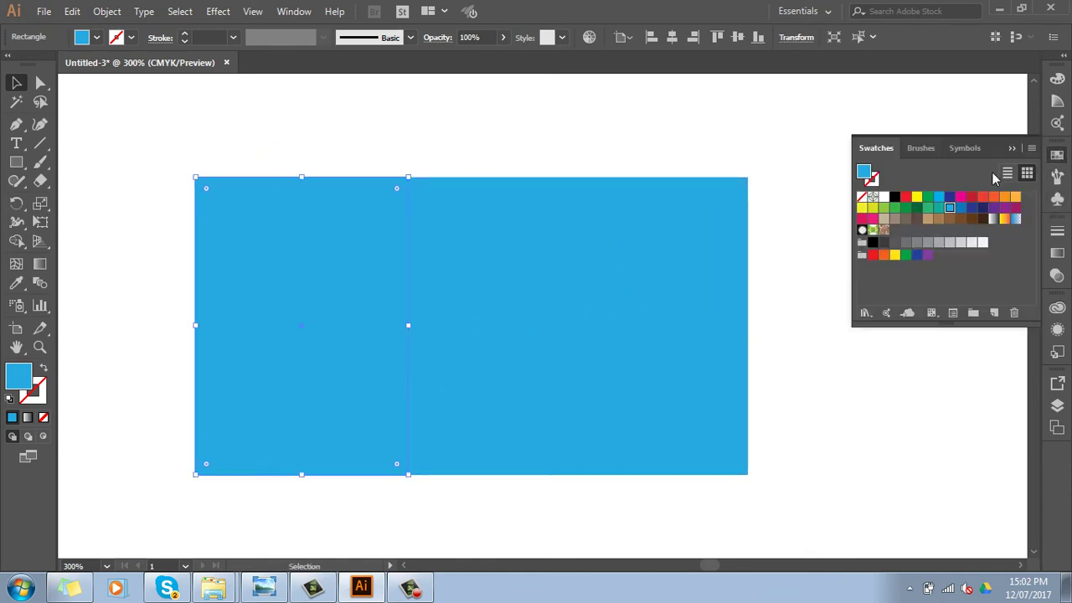
{"action": "left_click", "coordinate": [939, 207]}
{"action": "left_click", "coordinate": [905, 207]}
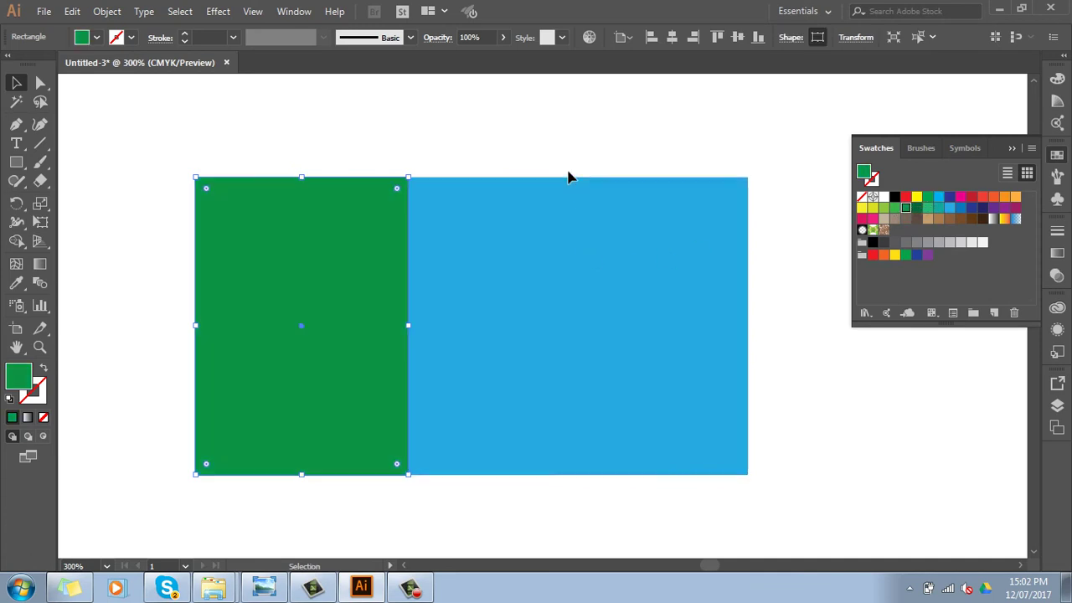
Delete the green strip, leaving only the blue rectangle.
{"action": "left_click", "coordinate": [577, 142]}
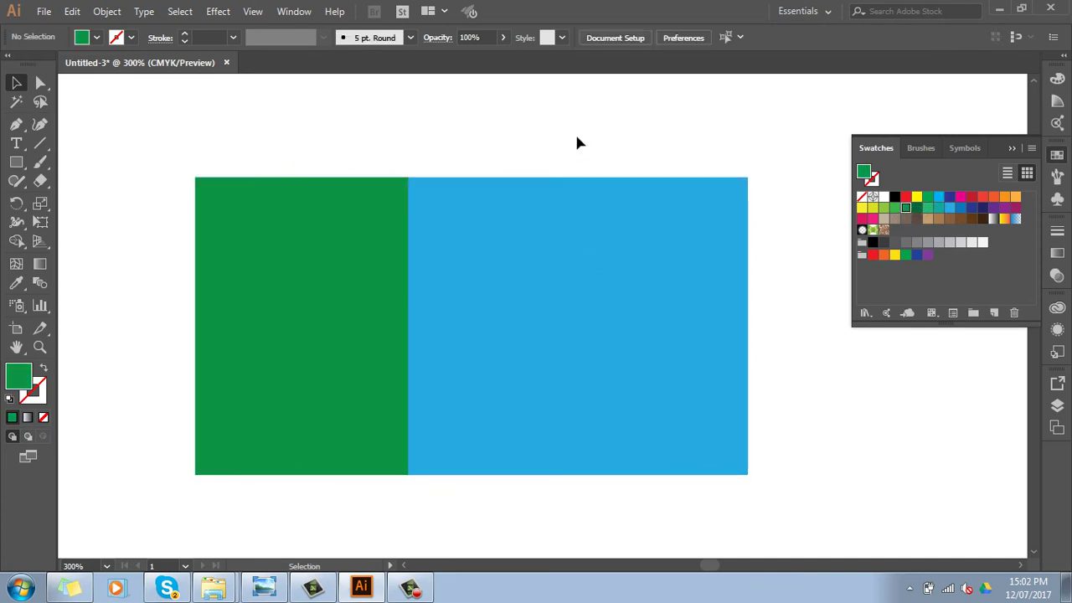
{"action": "left_click", "coordinate": [393, 295]}
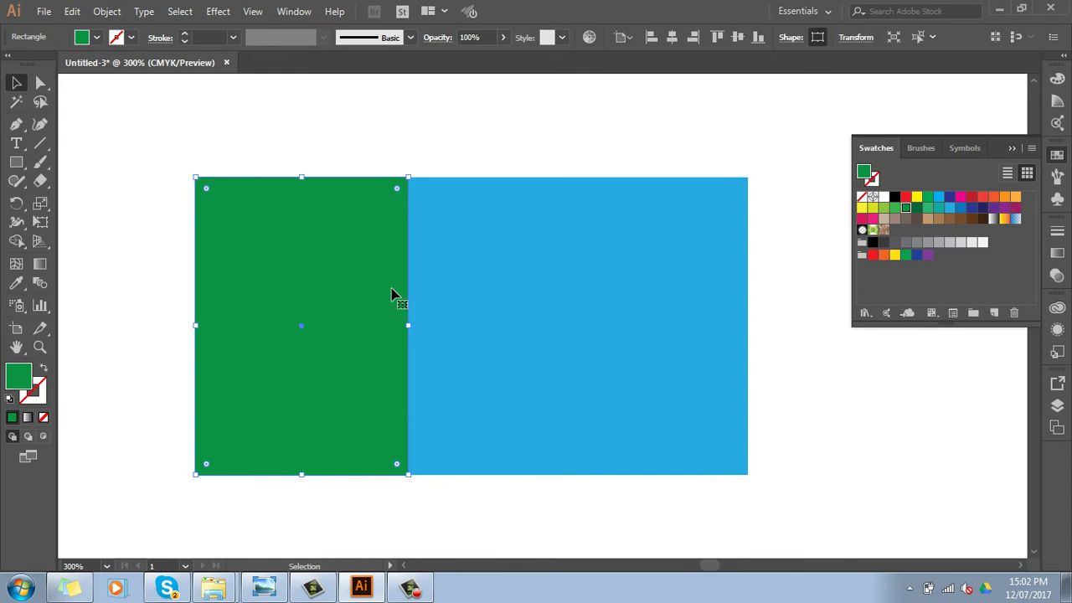
{"action": "key", "text": "Delete"}
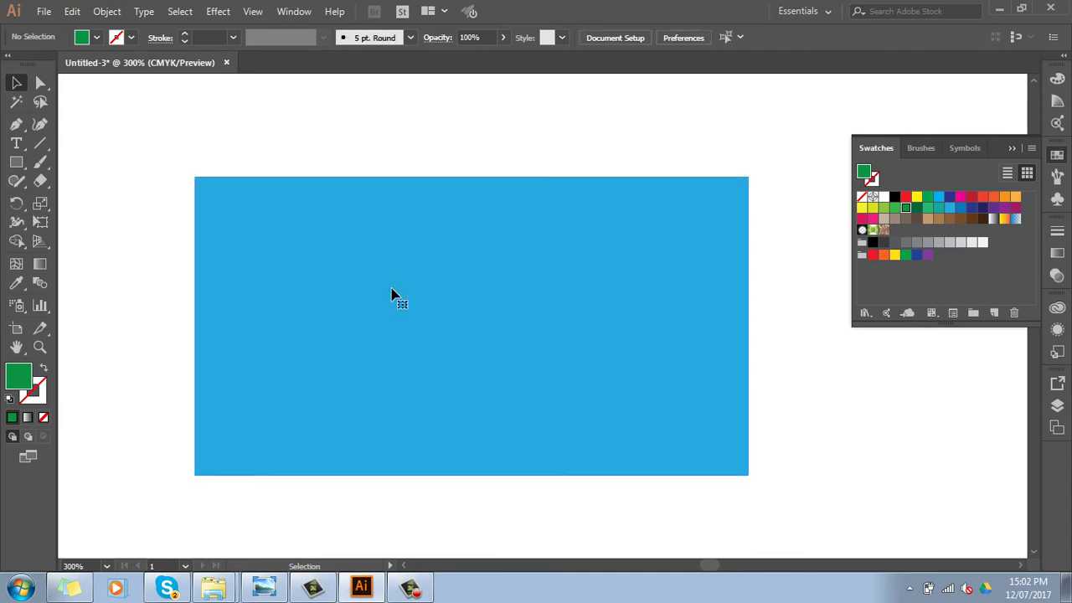
{"action": "left_click", "coordinate": [574, 400]}
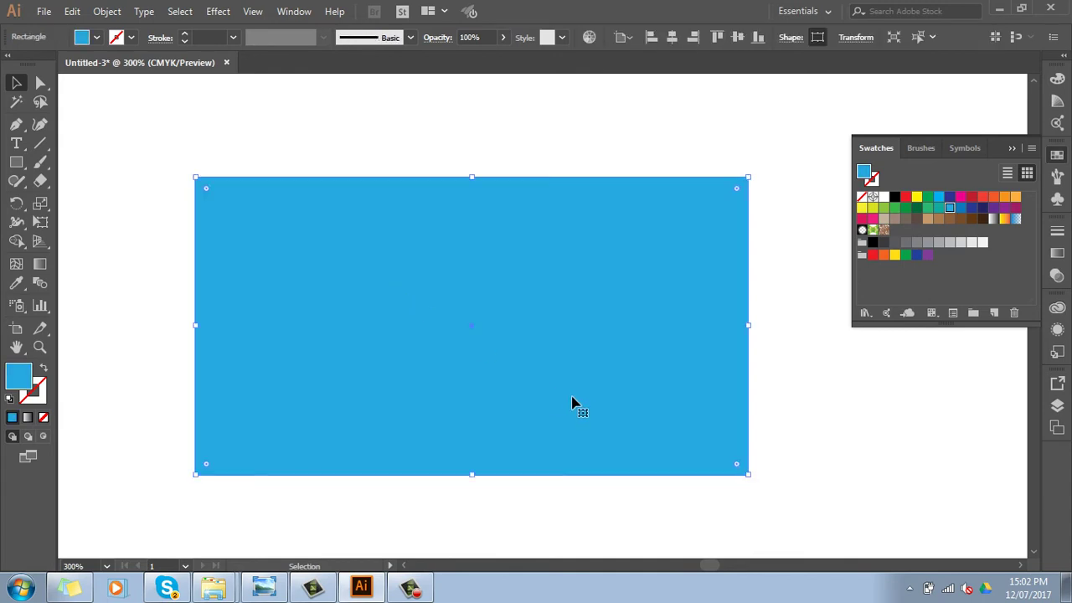
{"action": "key", "text": "ctrl+minus"}
{"action": "left_click_drag", "start_coordinate": [756, 404], "coordinate": [559, 371]}
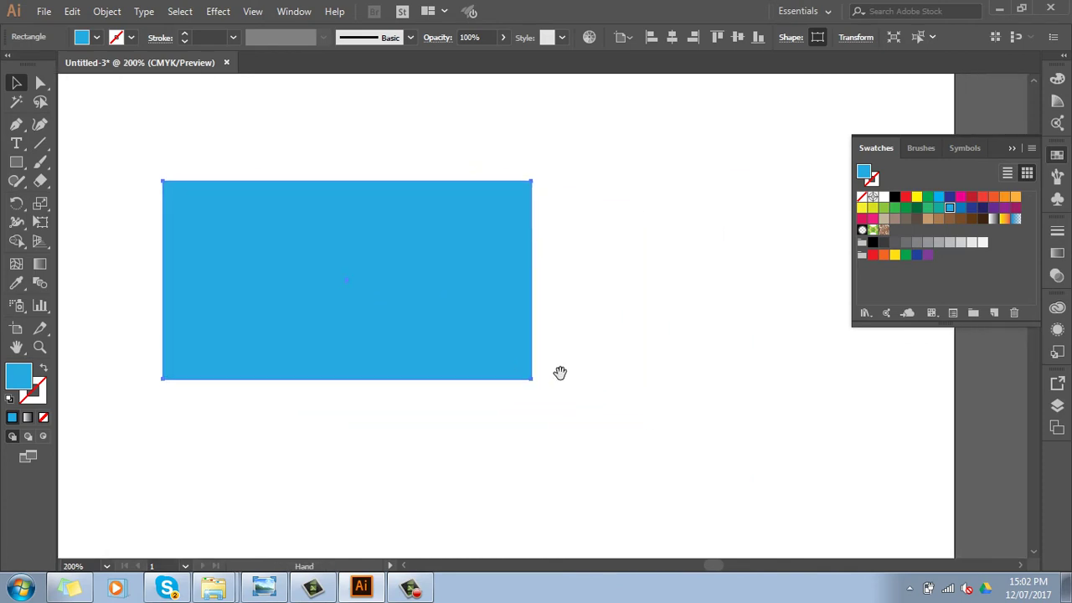
{"action": "left_click_drag", "start_coordinate": [371, 331], "coordinate": [764, 450]}
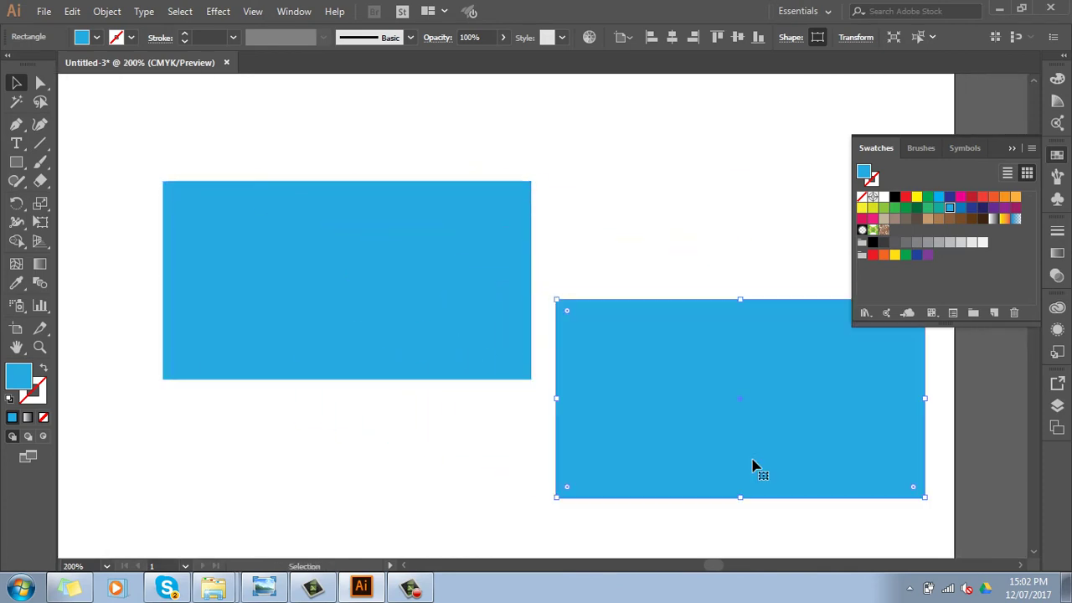
{"action": "key", "text": "ctrl+z"}
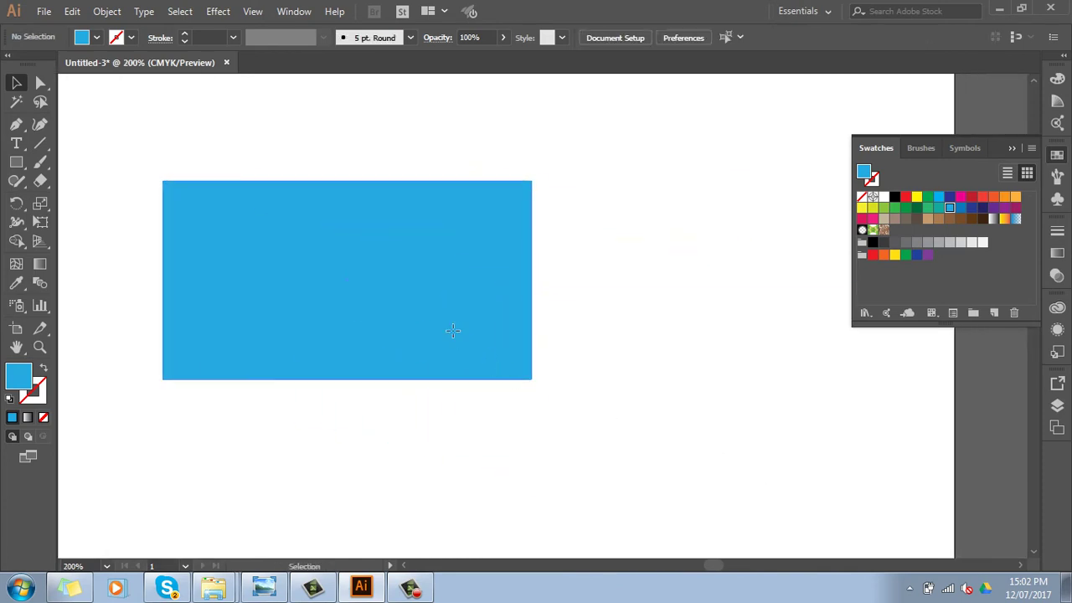
{"action": "left_click", "coordinate": [452, 333]}
{"action": "left_click_drag", "start_coordinate": [304, 307], "coordinate": [752, 424]}
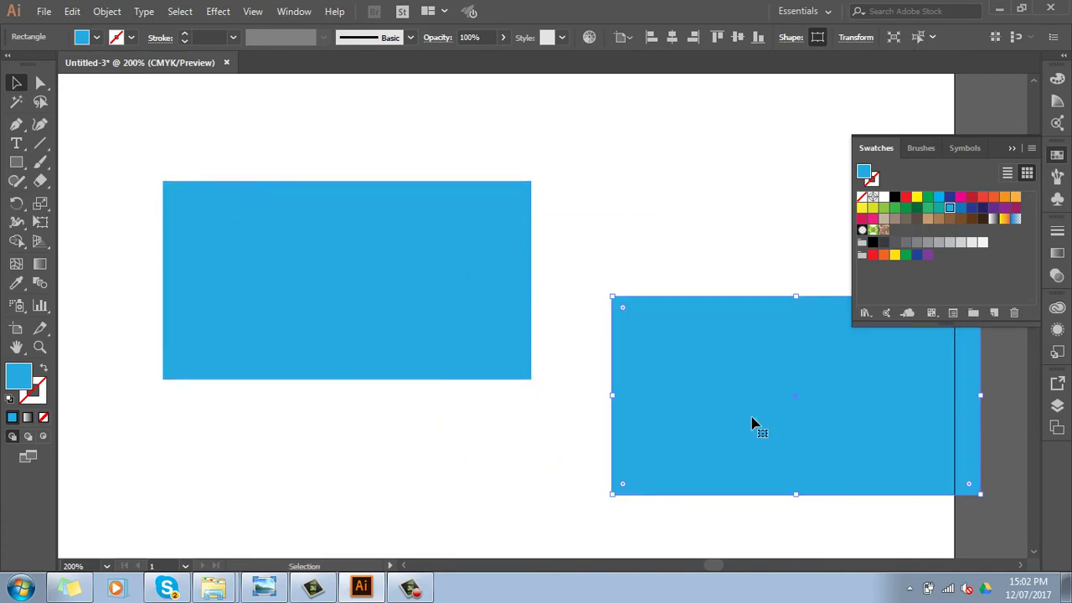
{"action": "key", "text": "ctrl+z"}
{"action": "left_click_drag", "start_coordinate": [442, 315], "coordinate": [226, 347]}
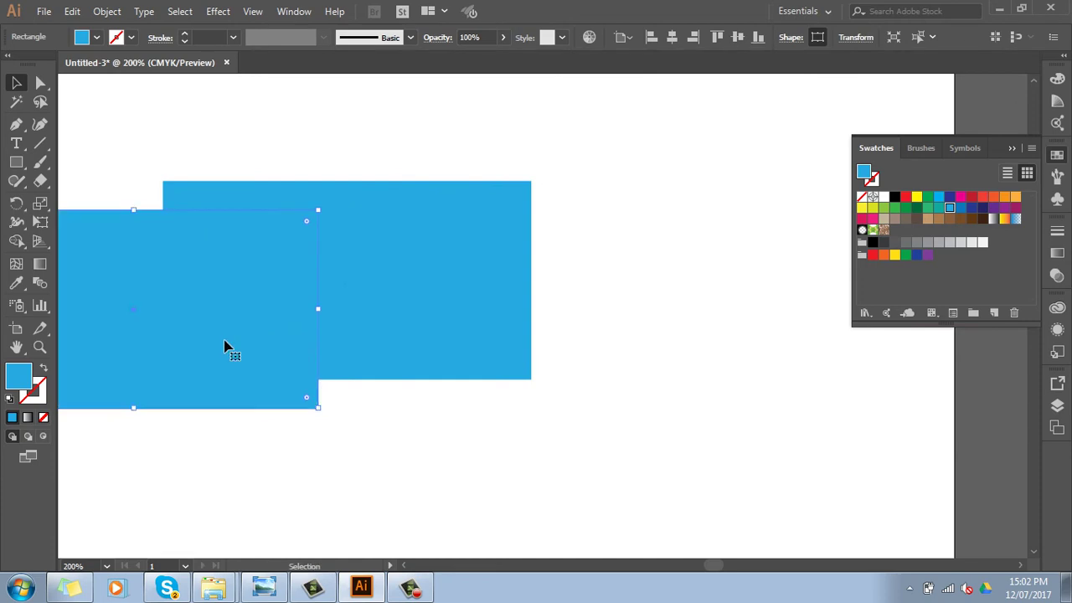
{"action": "key", "text": "ctrl+z"}
{"action": "left_click", "coordinate": [407, 342]}
{"action": "left_click_drag", "start_coordinate": [407, 343], "coordinate": [411, 222]}
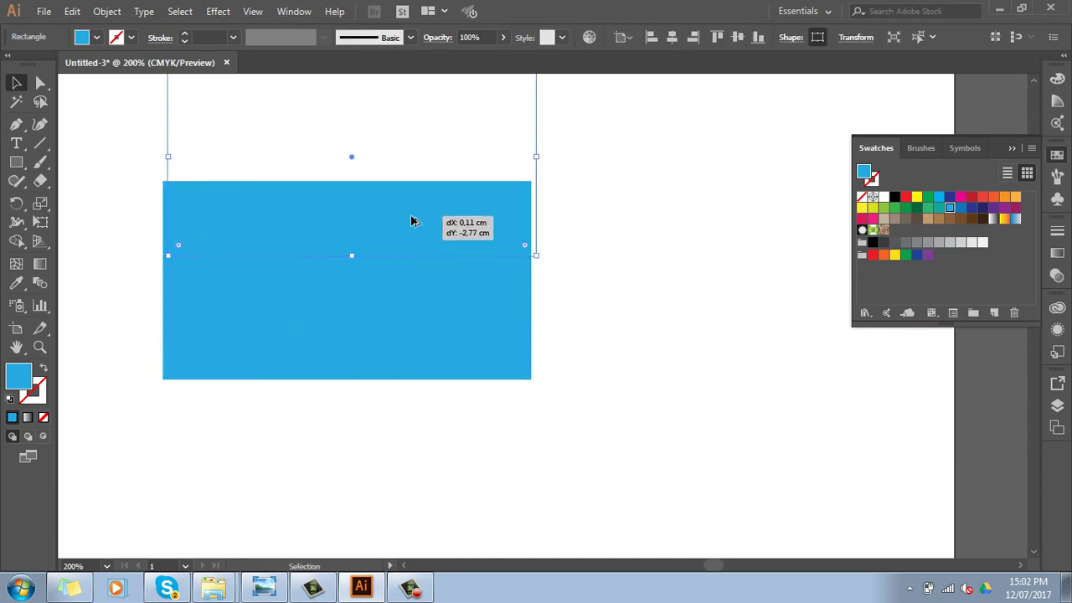
{"action": "key", "text": "ctrl+z"}
{"action": "left_click_drag", "start_coordinate": [411, 293], "coordinate": [416, 412]}
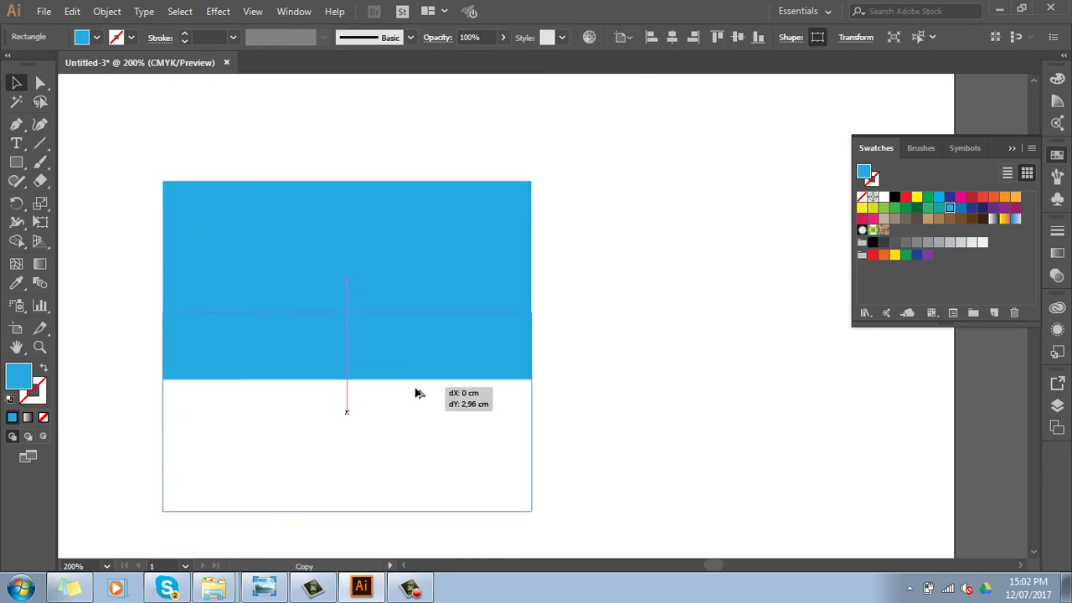
{"action": "key", "text": "ctrl+z"}
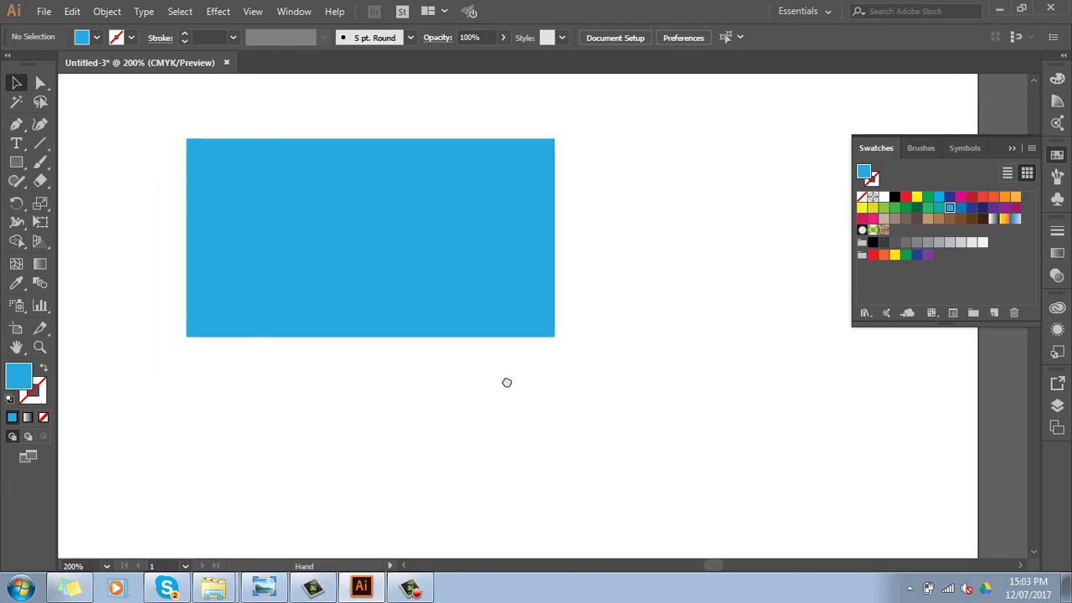
Pan the canvas so the light-blue rectangle sits centred in the window.
{"action": "left_click", "coordinate": [514, 302]}
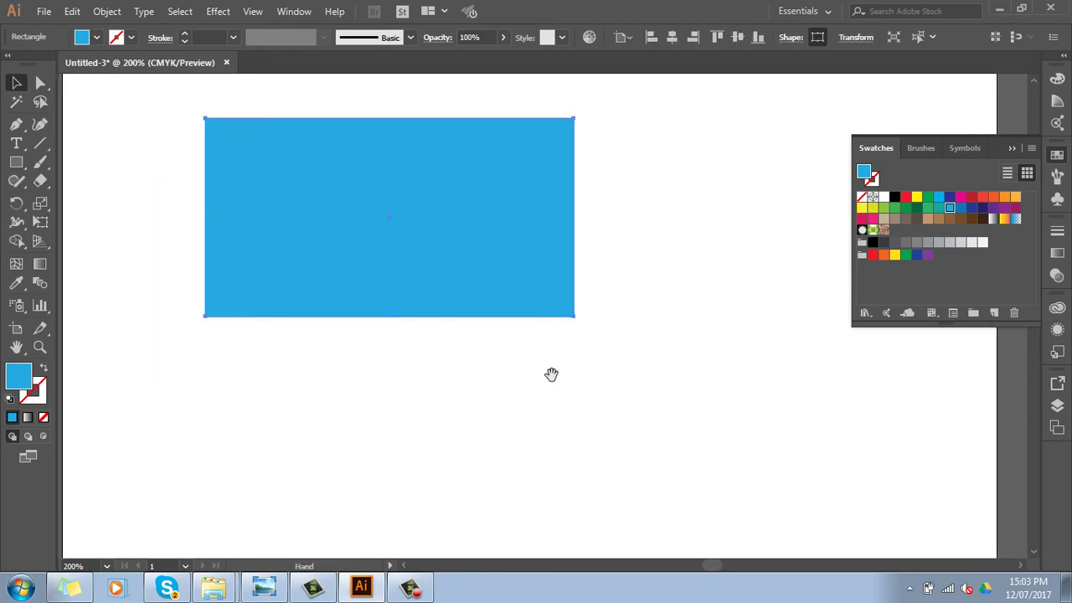
{"action": "left_click_drag", "start_coordinate": [550, 375], "coordinate": [551, 331]}
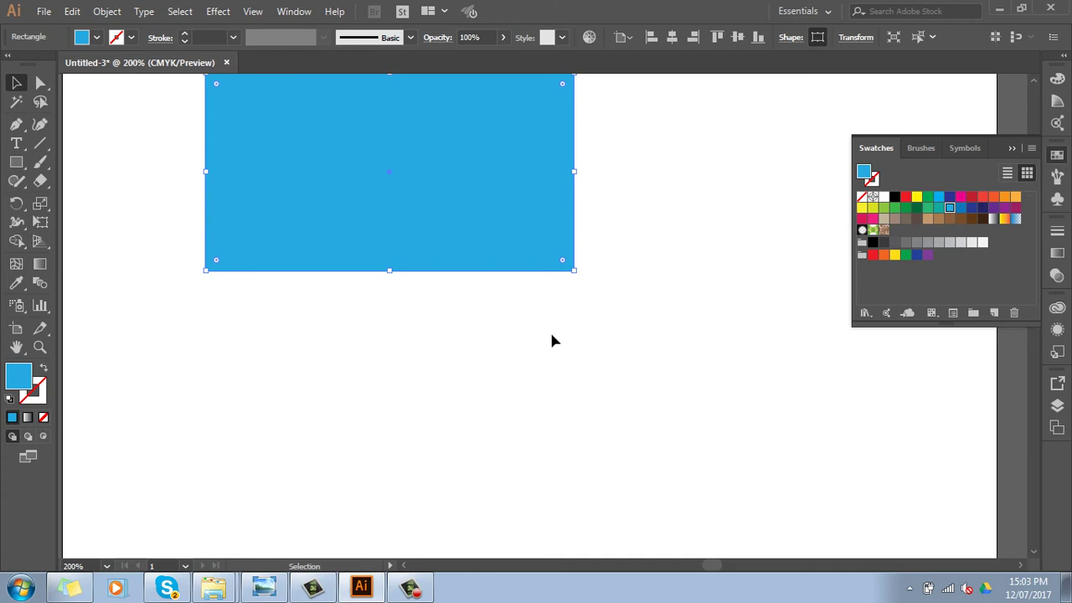
{"action": "left_click_drag", "start_coordinate": [551, 332], "coordinate": [667, 390]}
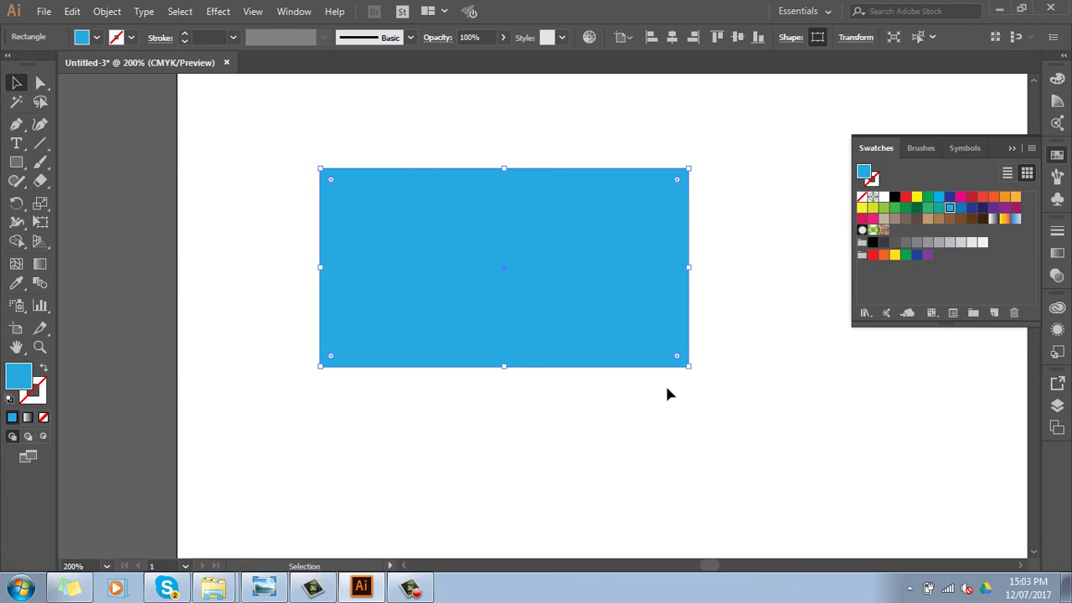
Fill the rectangle with dark navy, move a navy copy aside, then delete it.
{"action": "left_click", "coordinate": [708, 434]}
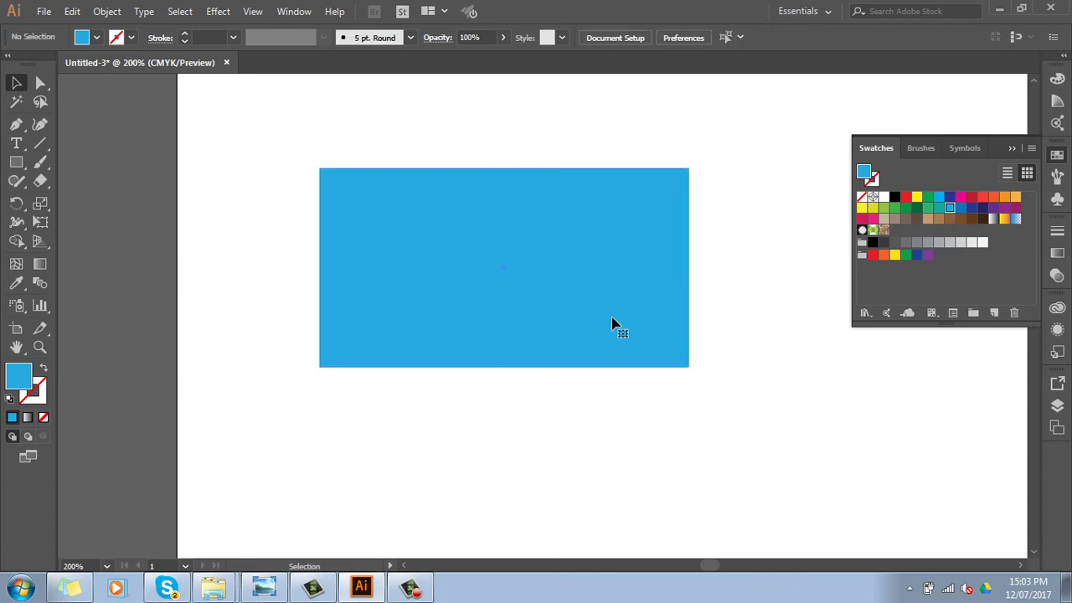
{"action": "left_click", "coordinate": [612, 324], "text": "ctrl"}
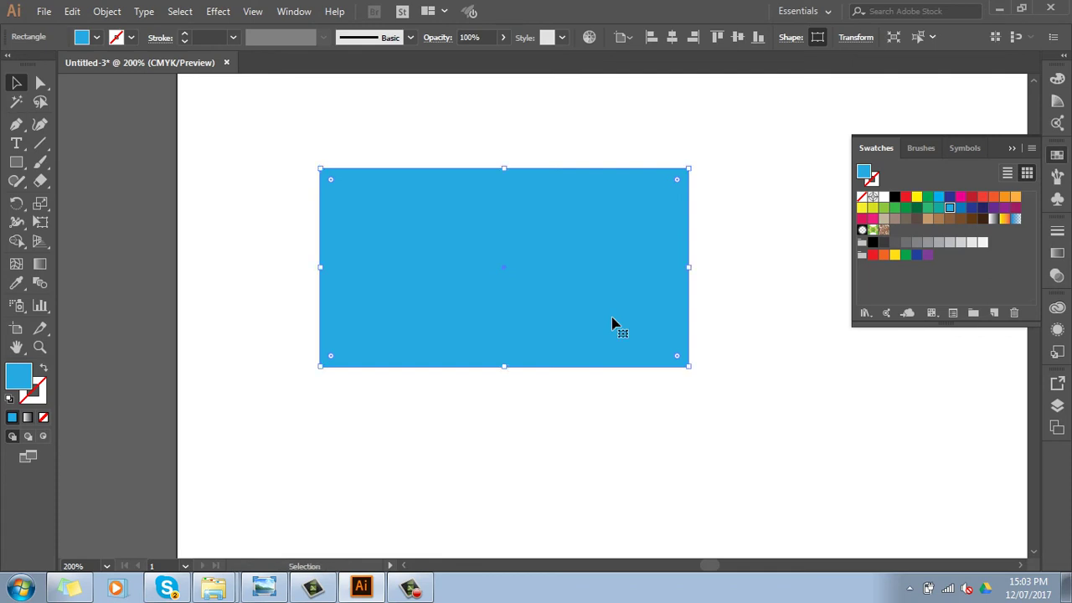
{"action": "left_click", "coordinate": [982, 207]}
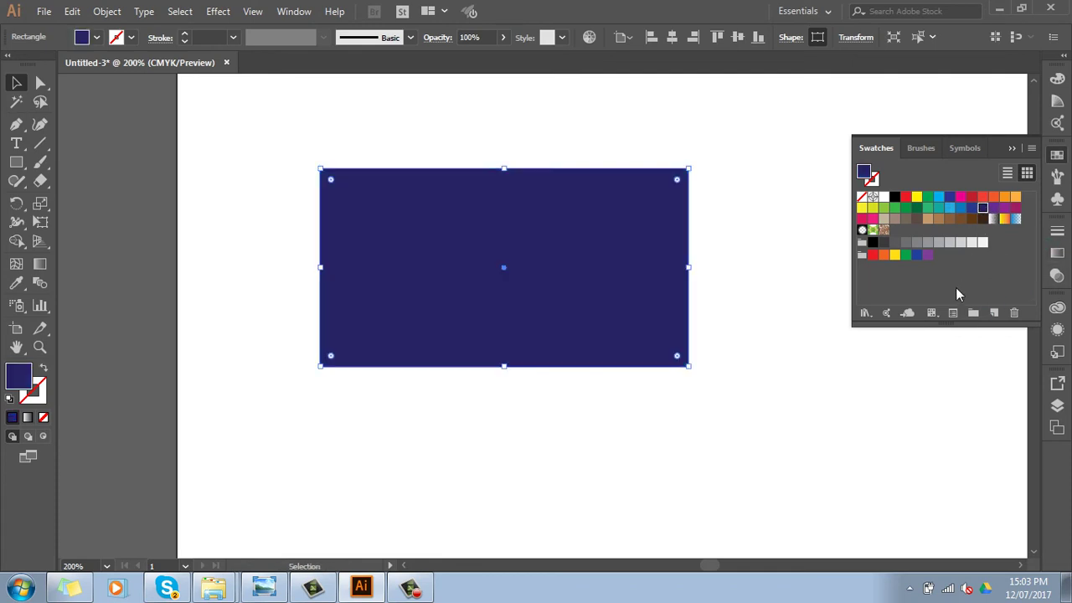
{"action": "left_click", "coordinate": [771, 376]}
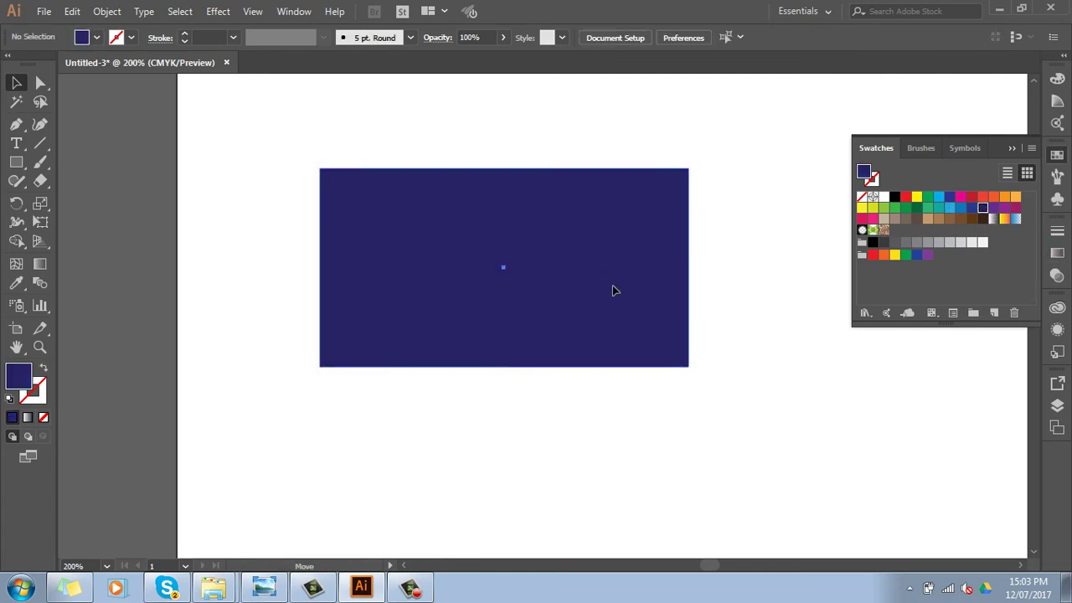
{"action": "left_click_drag", "start_coordinate": [612, 290], "coordinate": [682, 394]}
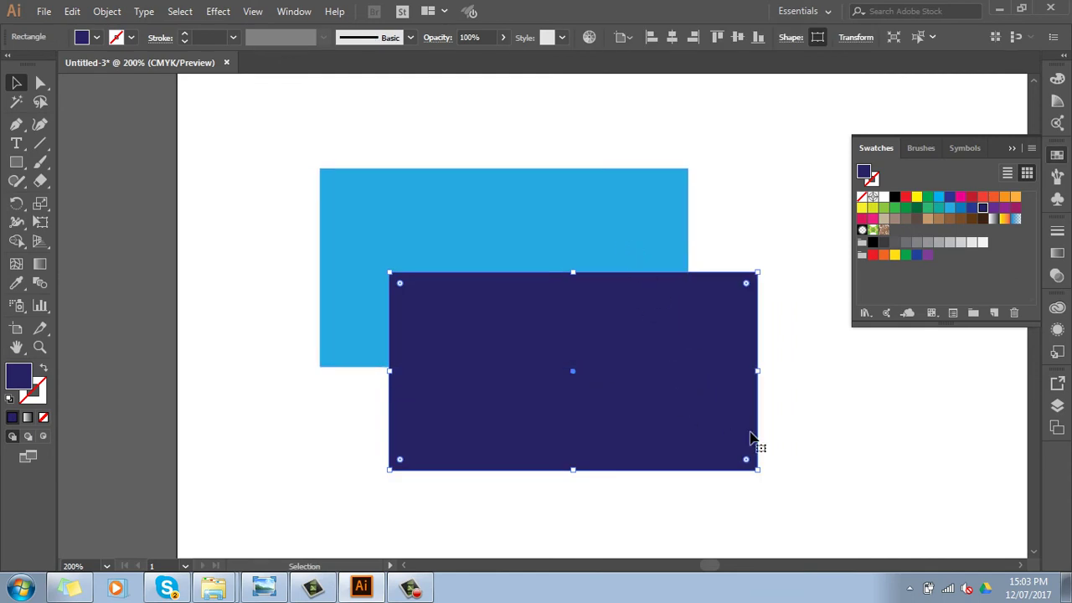
{"action": "key", "text": "Delete"}
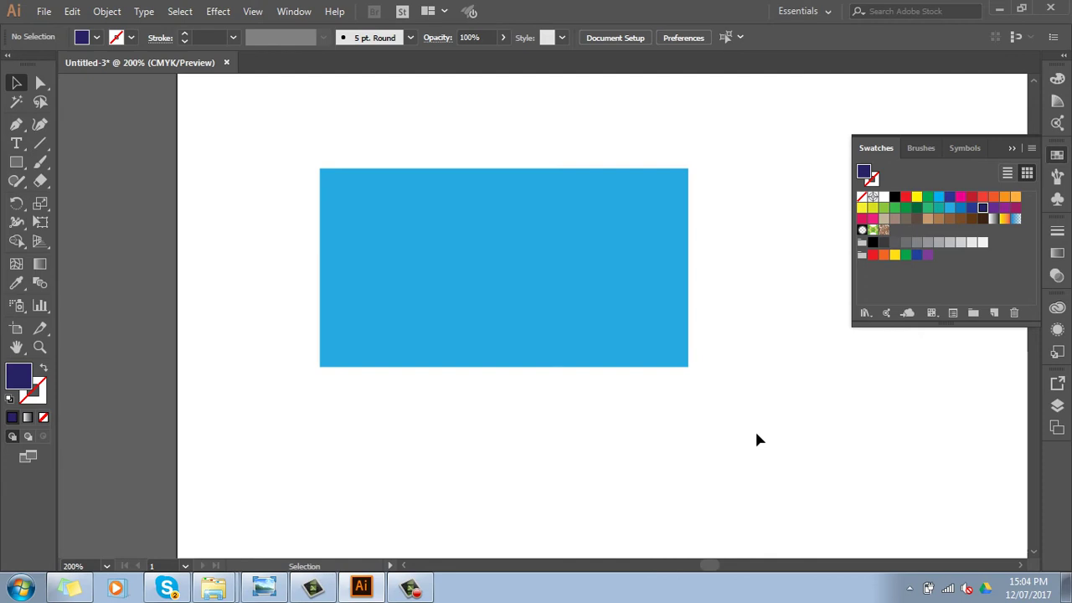
Recolour the rectangle orange-red, pull a duplicate, then delete both rectangles.
{"action": "left_click", "coordinate": [524, 314]}
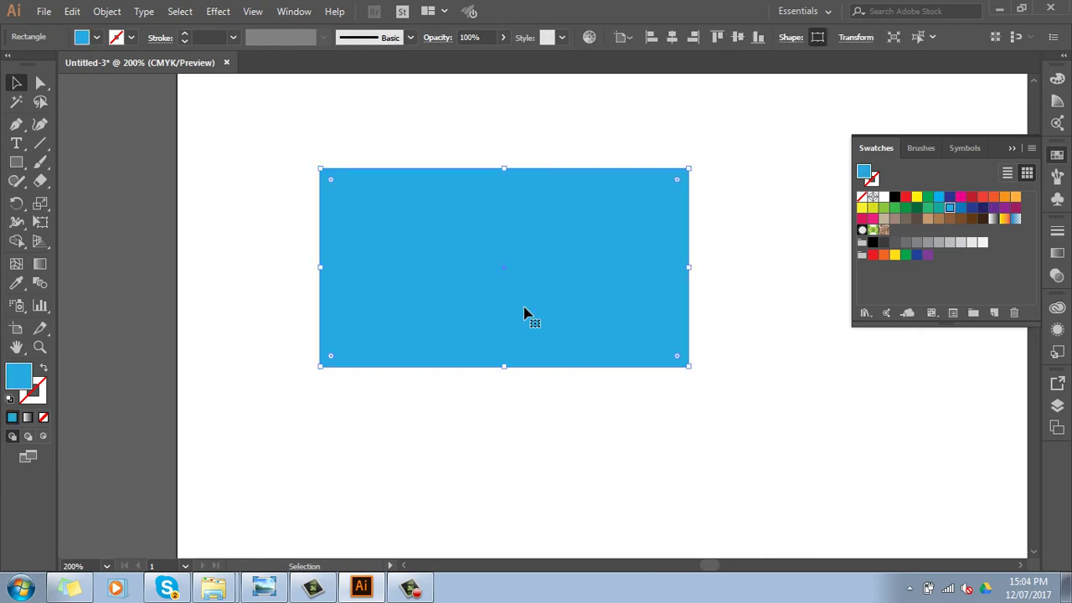
{"action": "key", "text": "a"}
{"action": "key", "text": "v"}
{"action": "left_click", "coordinate": [993, 197]}
{"action": "left_click_drag", "start_coordinate": [563, 335], "coordinate": [713, 441]}
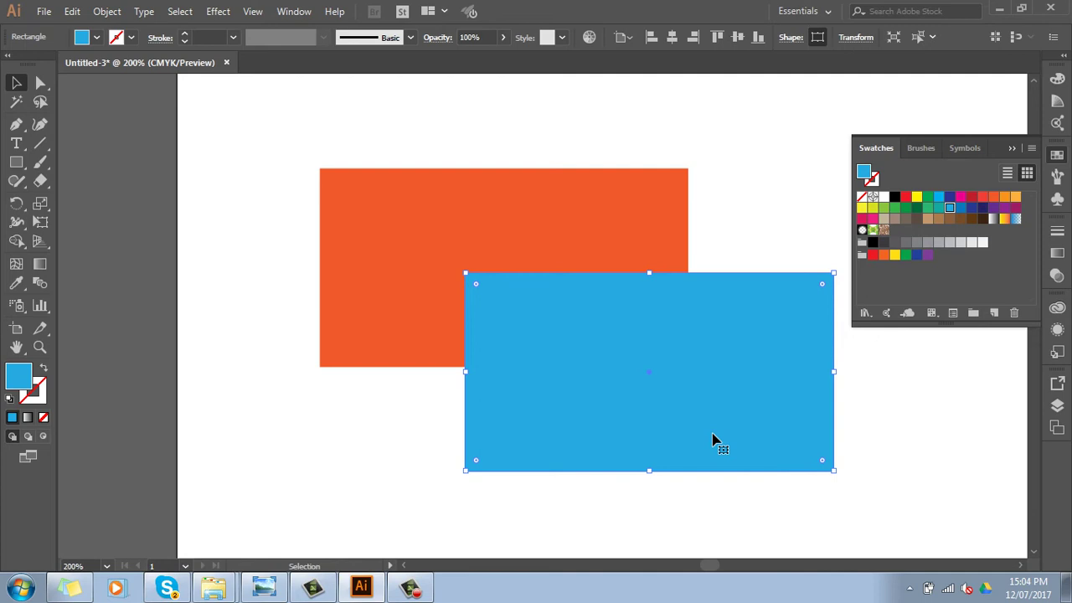
{"action": "key", "text": "Delete"}
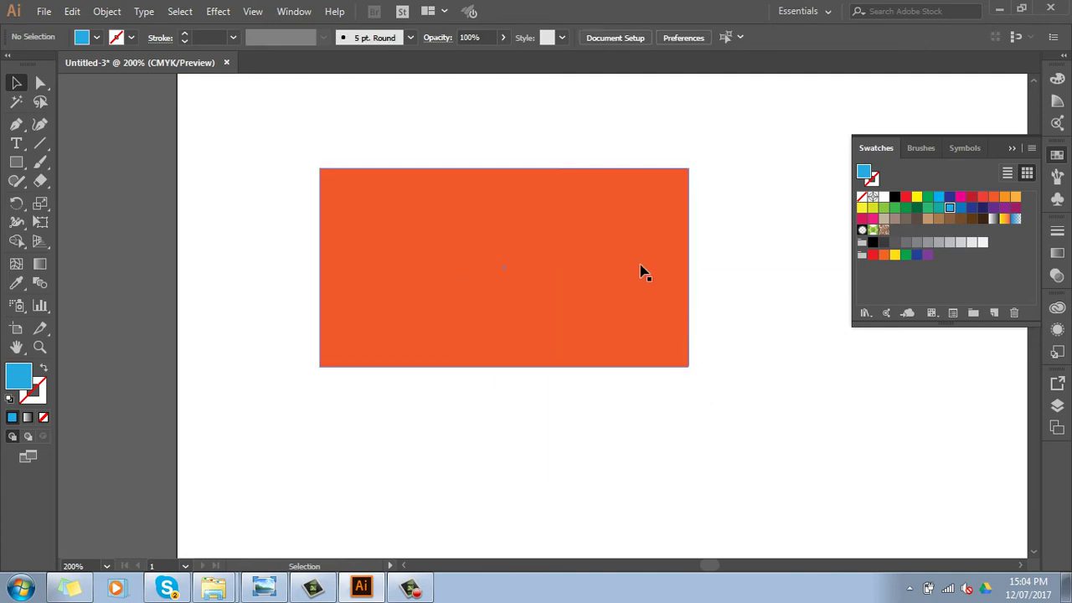
{"action": "left_click", "coordinate": [641, 271]}
{"action": "key", "text": "Delete"}
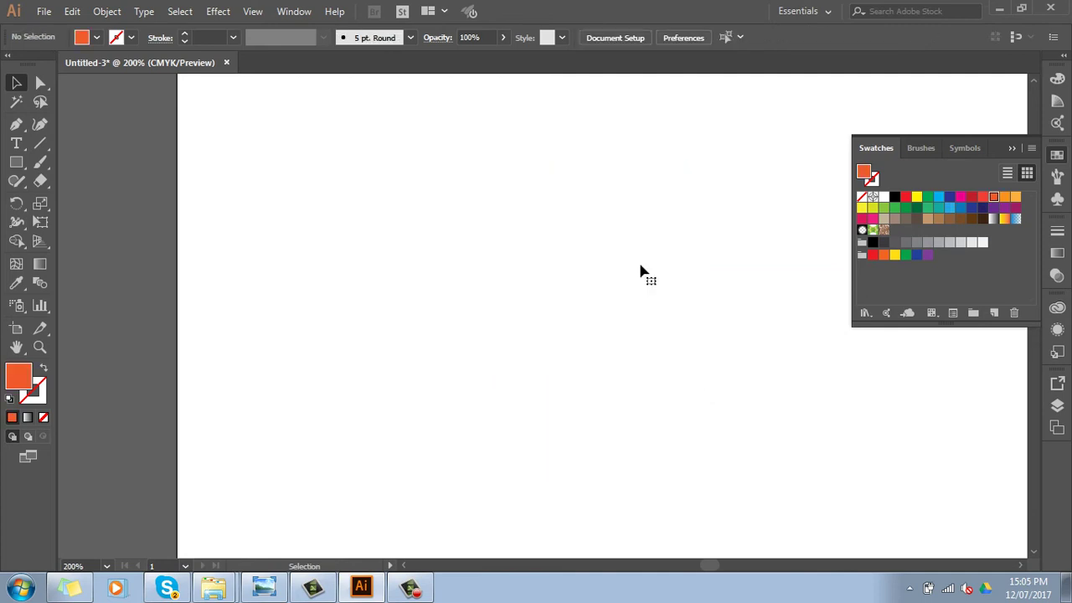
Collapse the Swatches panel to reveal the whole empty artboard.
{"action": "left_click", "coordinate": [1011, 148]}
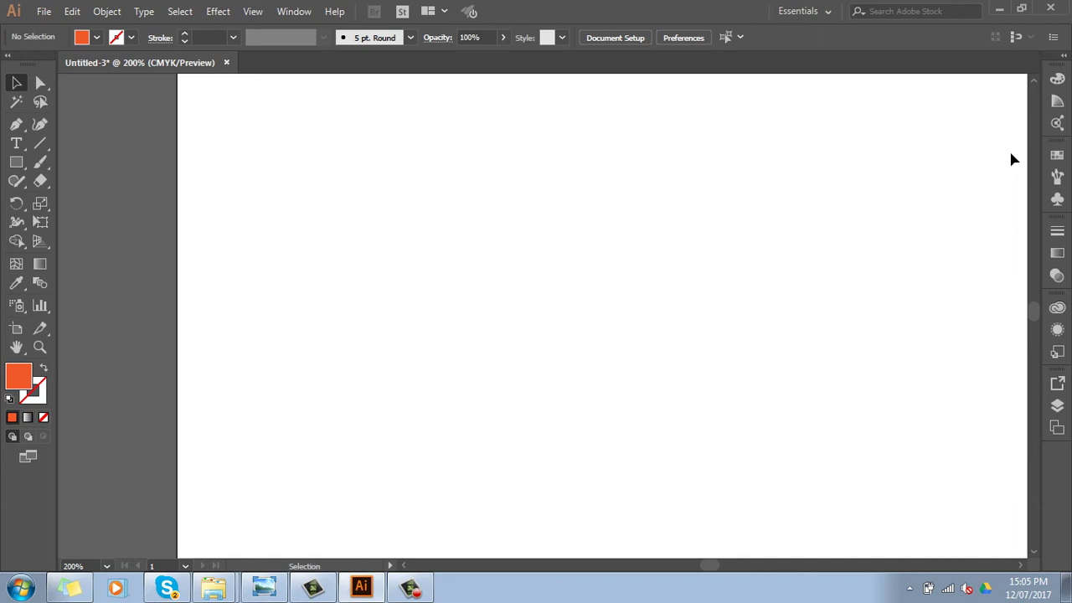
Place the photo of the blonde, pink-haired woman, dragging out its size on the artboard.
{"action": "left_click", "coordinate": [39, 16]}
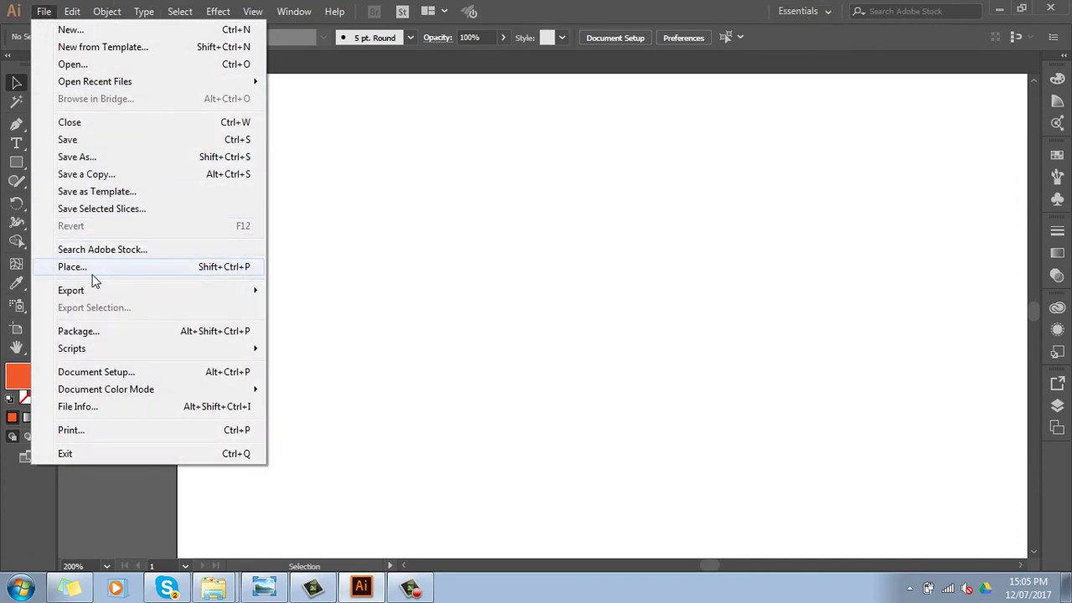
{"action": "left_click", "coordinate": [131, 272]}
{"action": "left_click", "coordinate": [184, 269]}
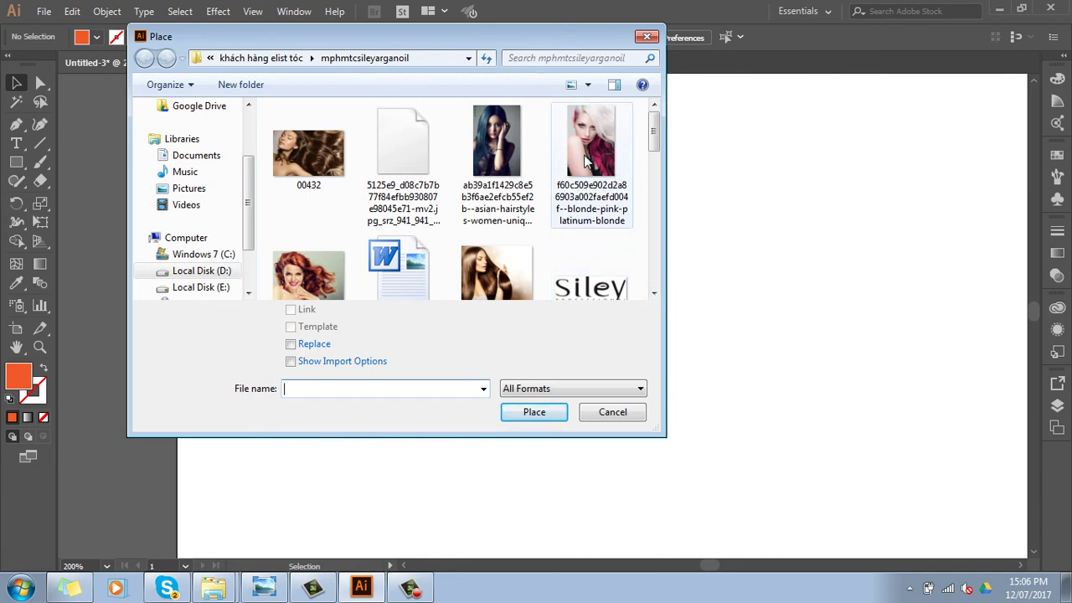
{"action": "left_click", "coordinate": [586, 161]}
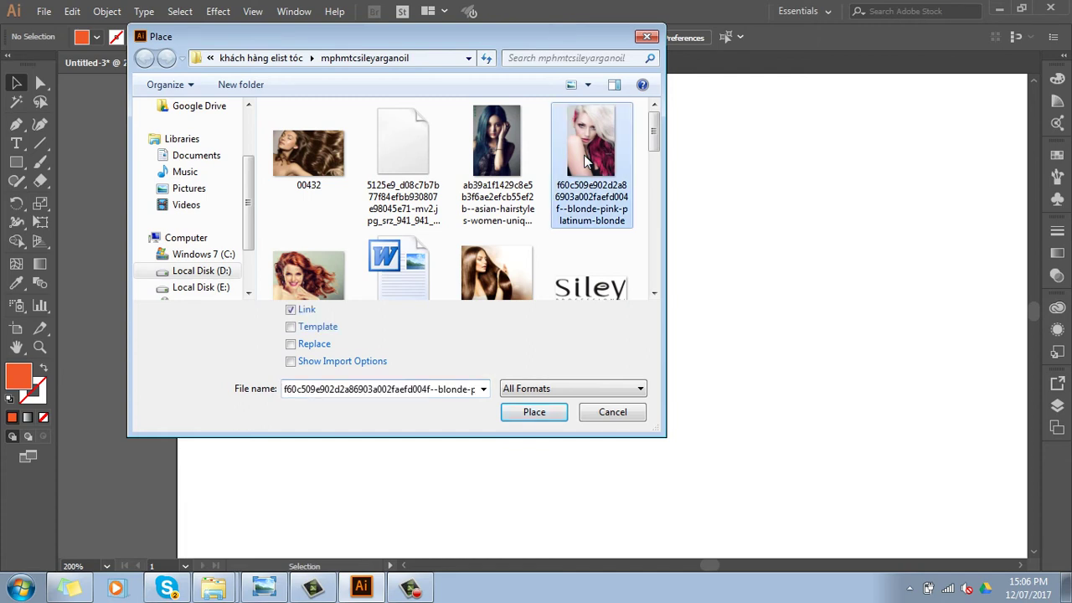
{"action": "left_click", "coordinate": [536, 414]}
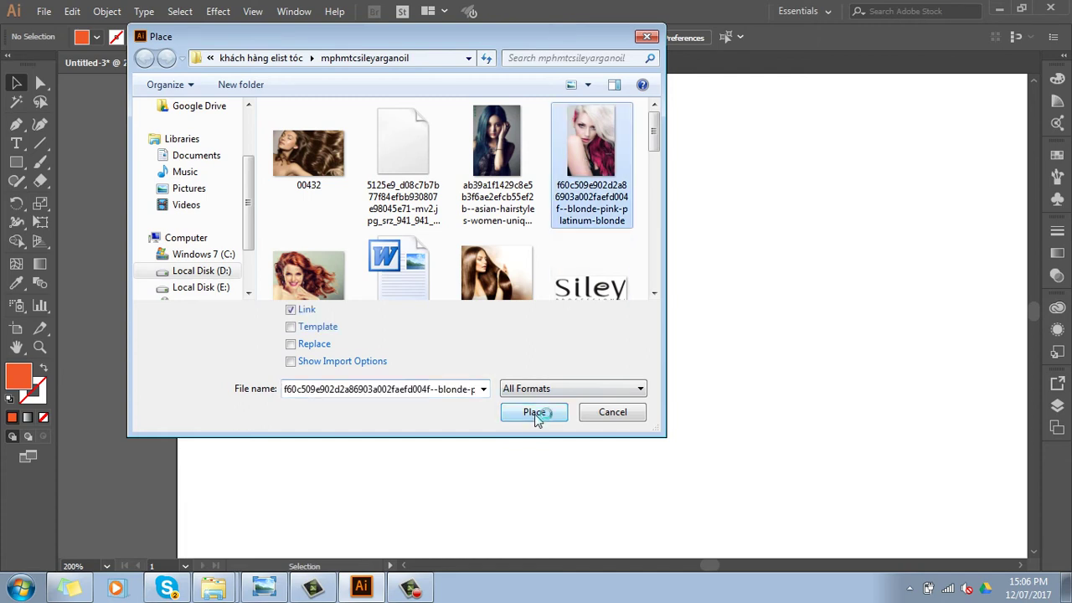
{"action": "left_click_drag", "start_coordinate": [469, 168], "coordinate": [733, 460]}
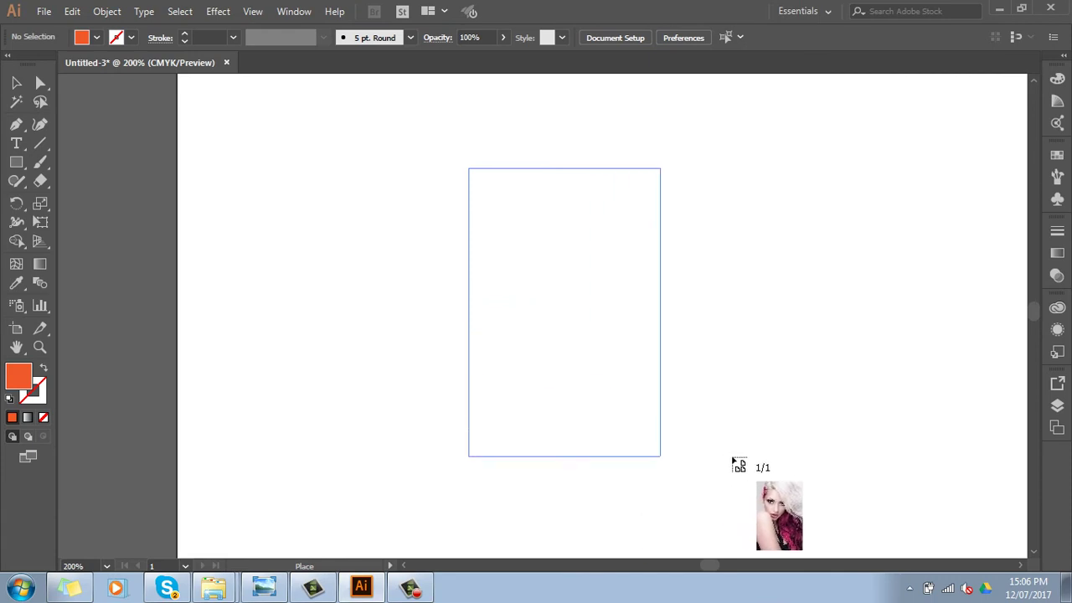
{"action": "left_click", "coordinate": [779, 405]}
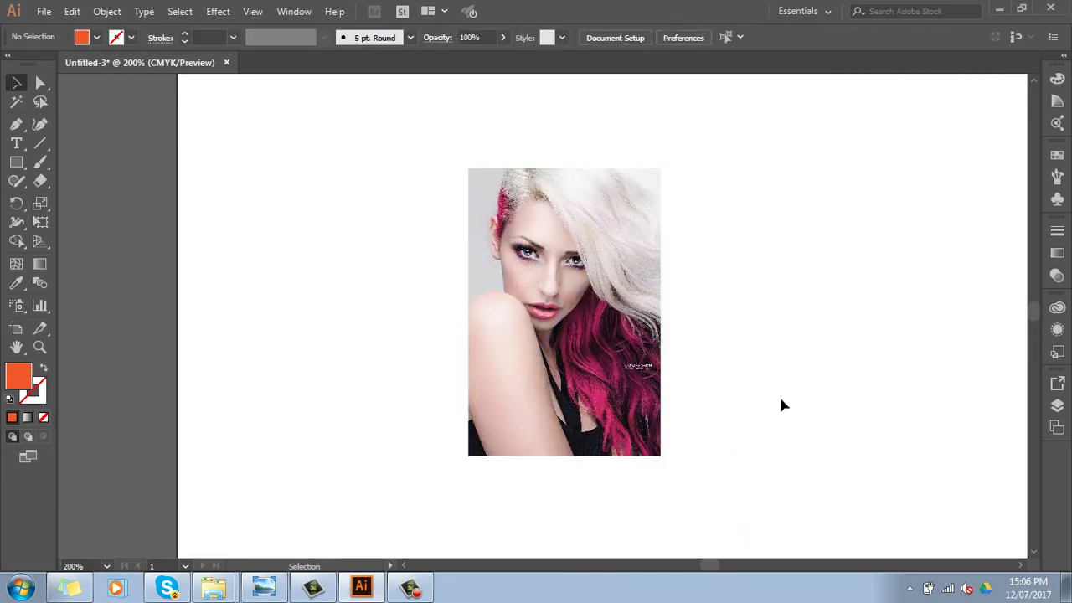
Zoom in around the placed photo and pan it toward the left of the window.
{"action": "key", "text": "z"}
{"action": "left_click_drag", "start_coordinate": [454, 134], "coordinate": [732, 480]}
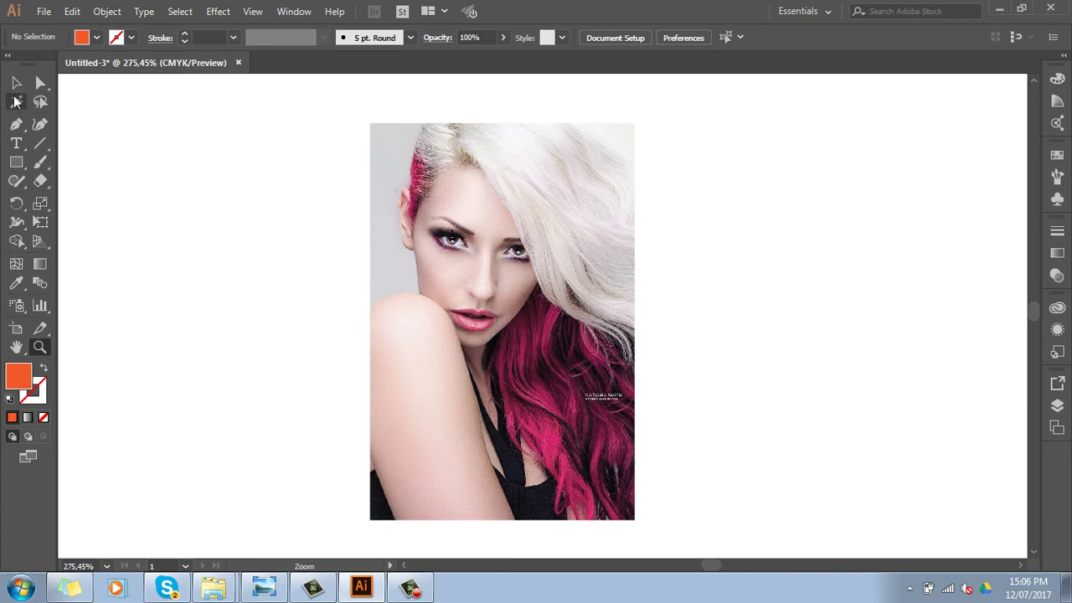
{"action": "key", "text": "v"}
{"action": "left_click_drag", "start_coordinate": [582, 465], "coordinate": [481, 435]}
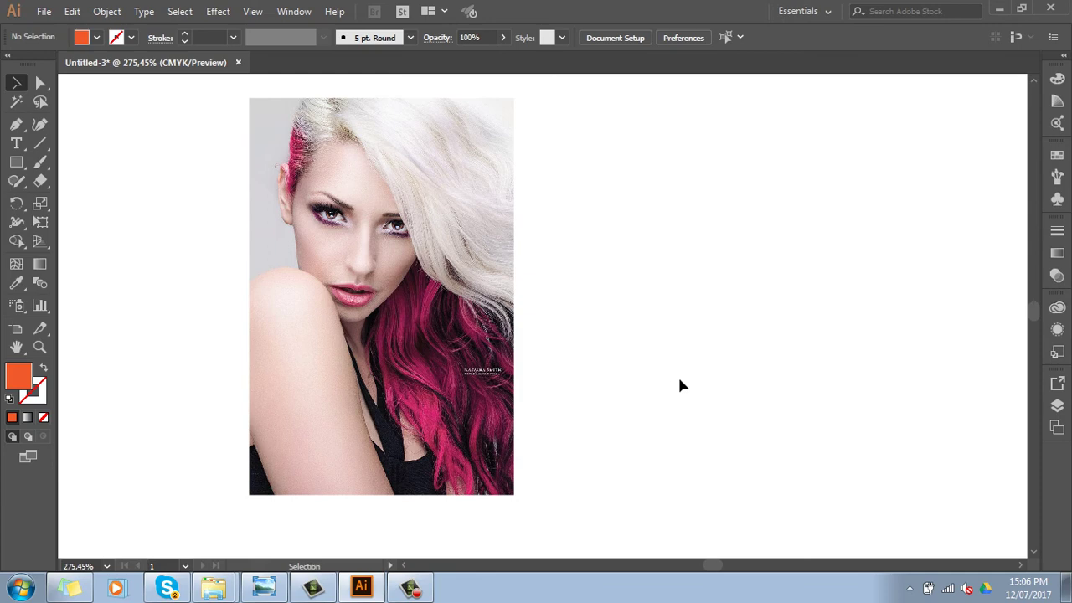
{"action": "key", "text": "i"}
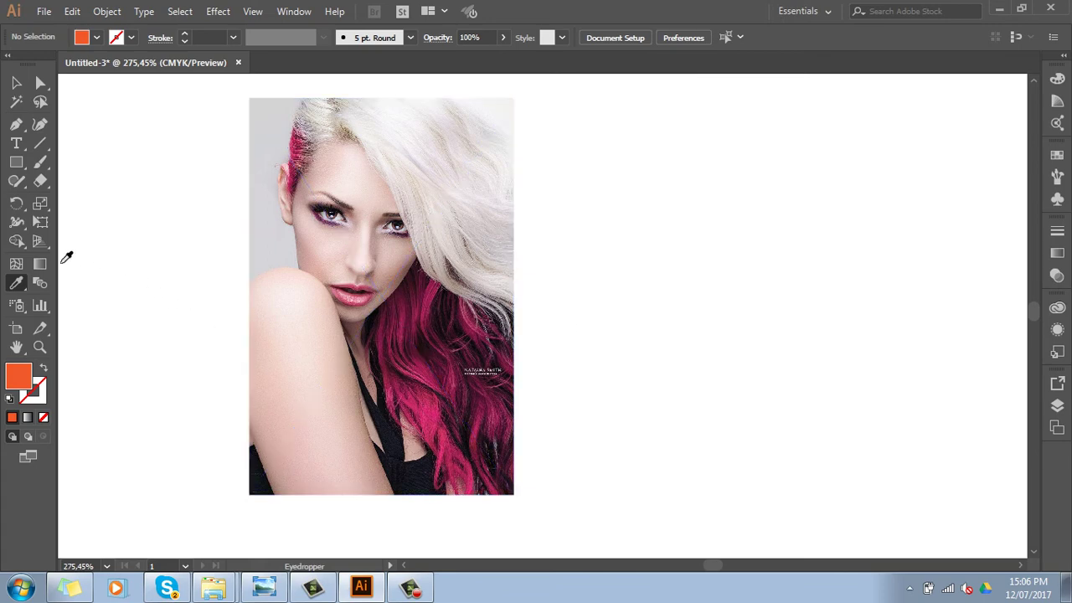
Sample the dark magenta hair colour as the fill, after briefly trying the lip pink.
{"action": "left_click", "coordinate": [23, 292]}
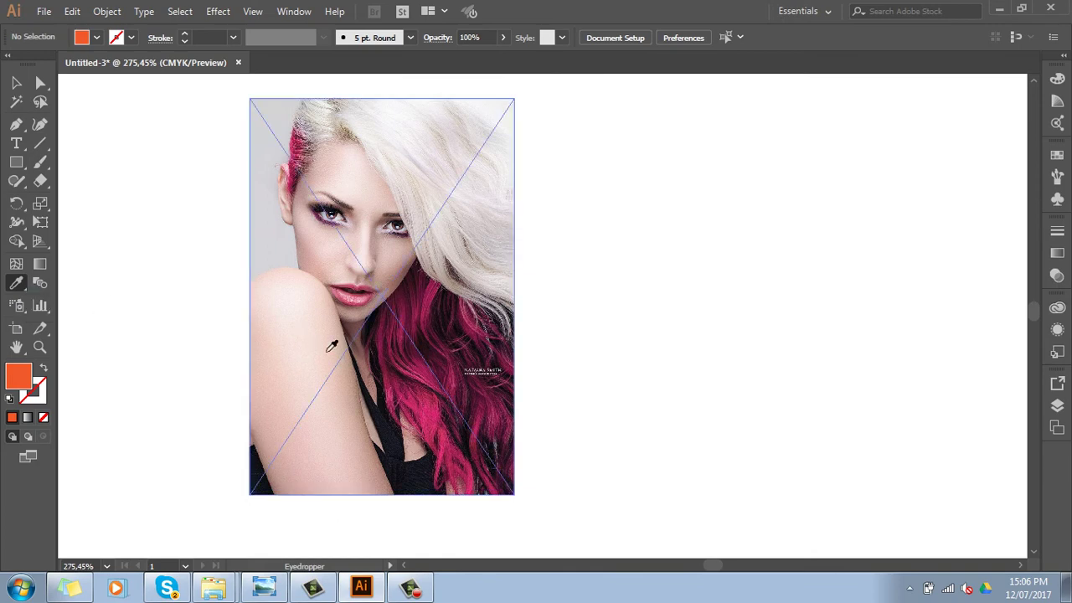
{"action": "left_click", "coordinate": [418, 314]}
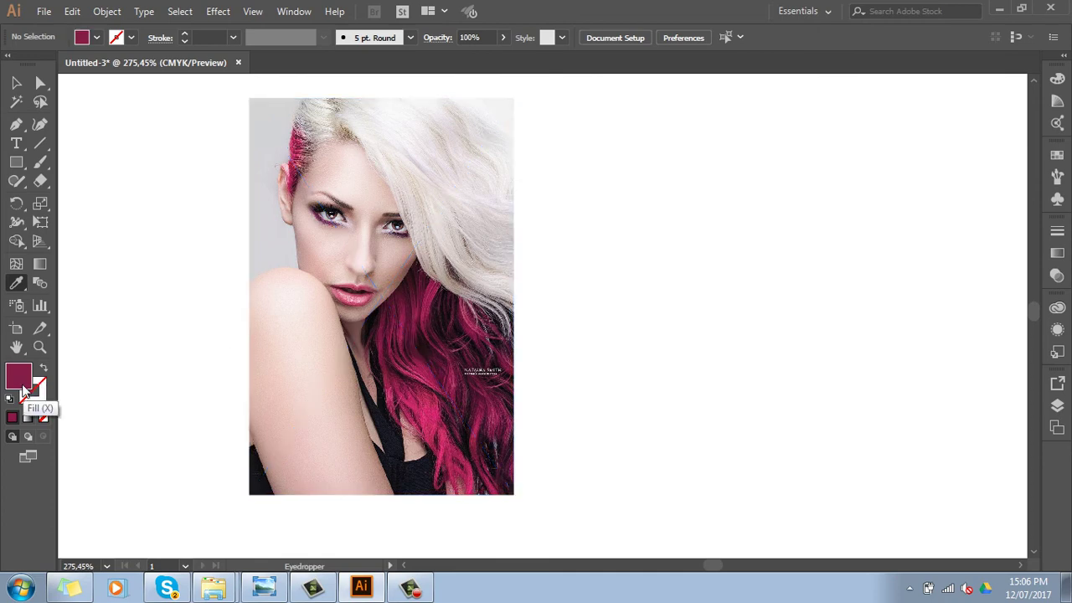
{"action": "left_click", "coordinate": [365, 295]}
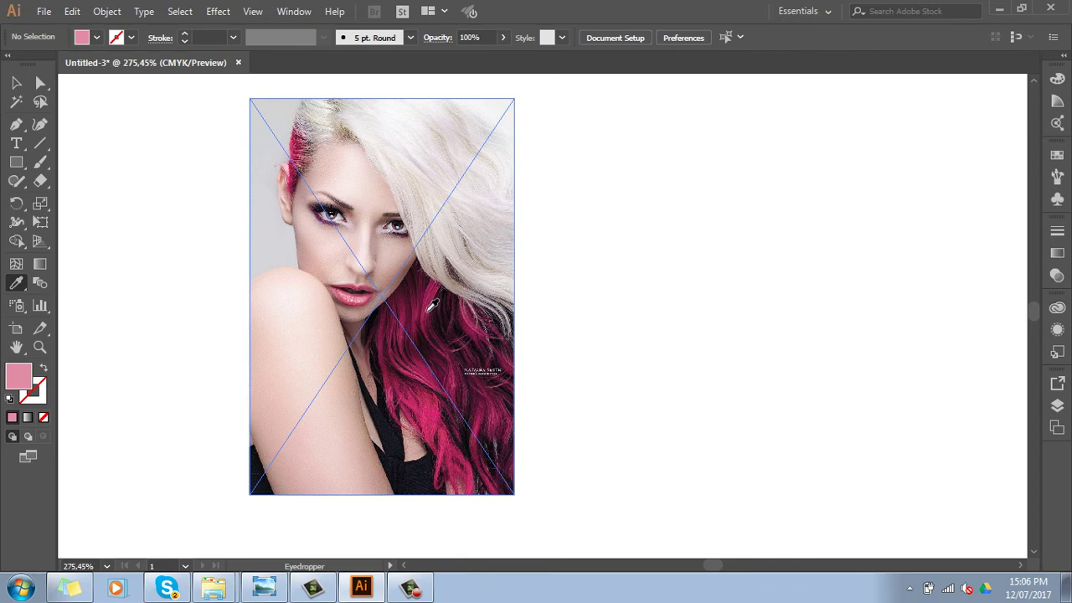
{"action": "left_click", "coordinate": [428, 309]}
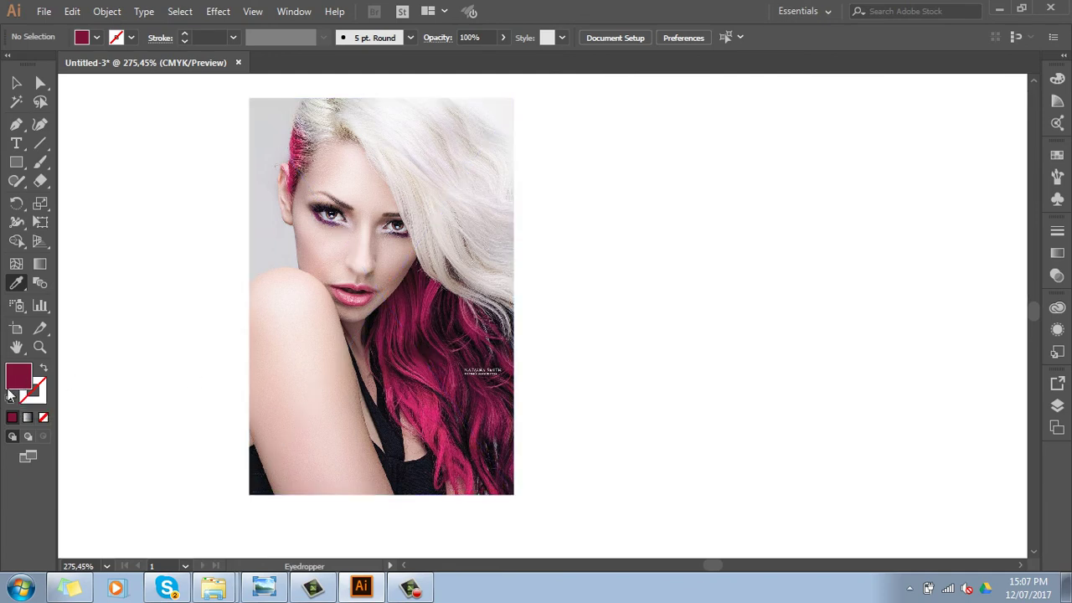
Save the sampled dark red hair colour as a new swatch.
{"action": "left_click", "coordinate": [1057, 156]}
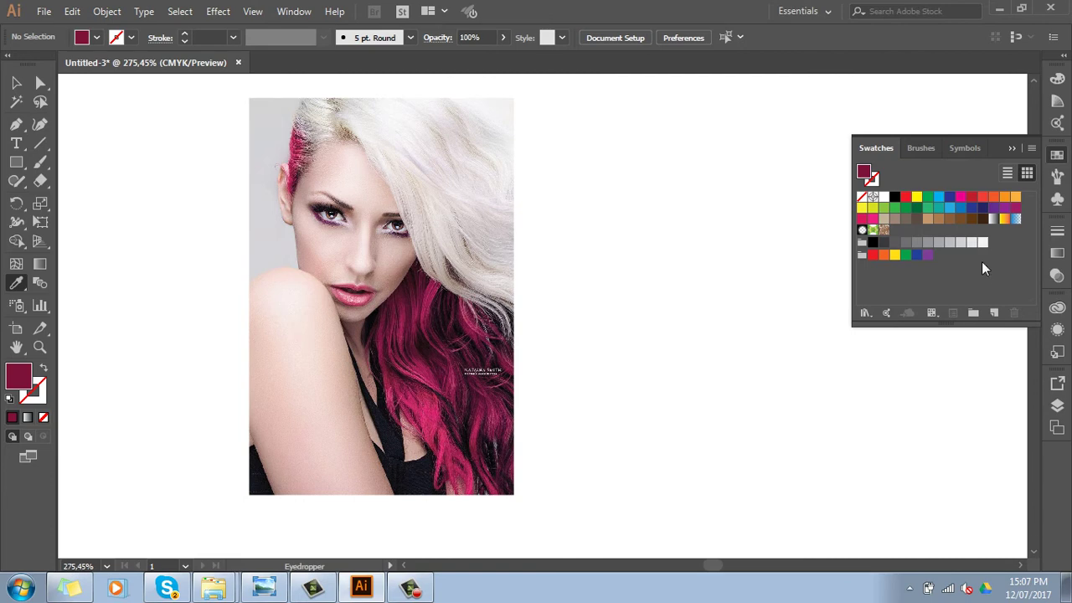
{"action": "left_click", "coordinate": [997, 316]}
{"action": "left_click", "coordinate": [996, 316]}
{"action": "left_click", "coordinate": [996, 317]}
{"action": "left_click", "coordinate": [998, 320]}
{"action": "left_click", "coordinate": [996, 312]}
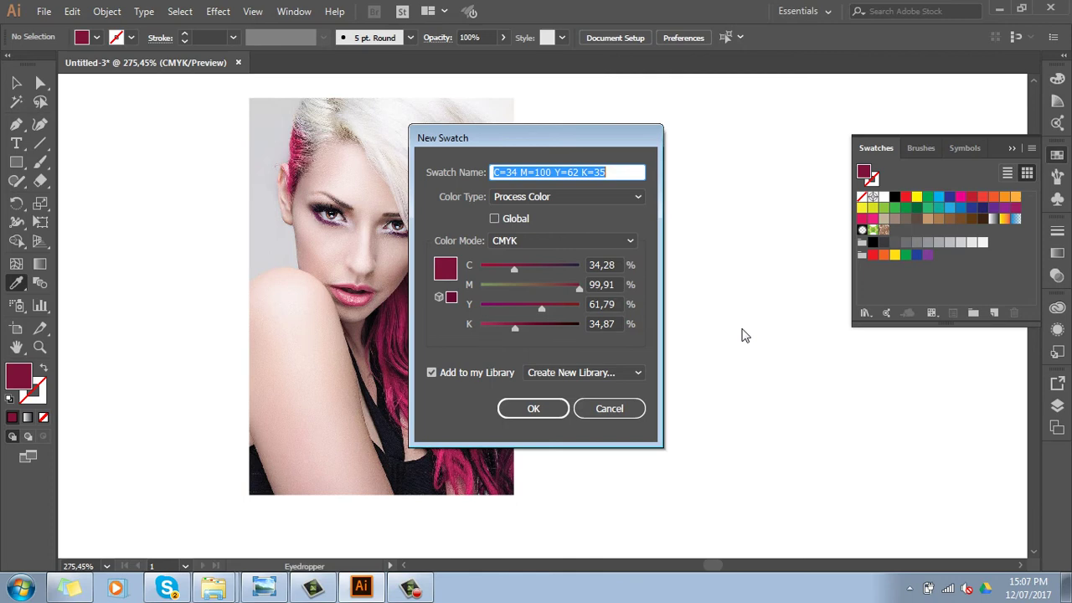
{"action": "left_click", "coordinate": [535, 407]}
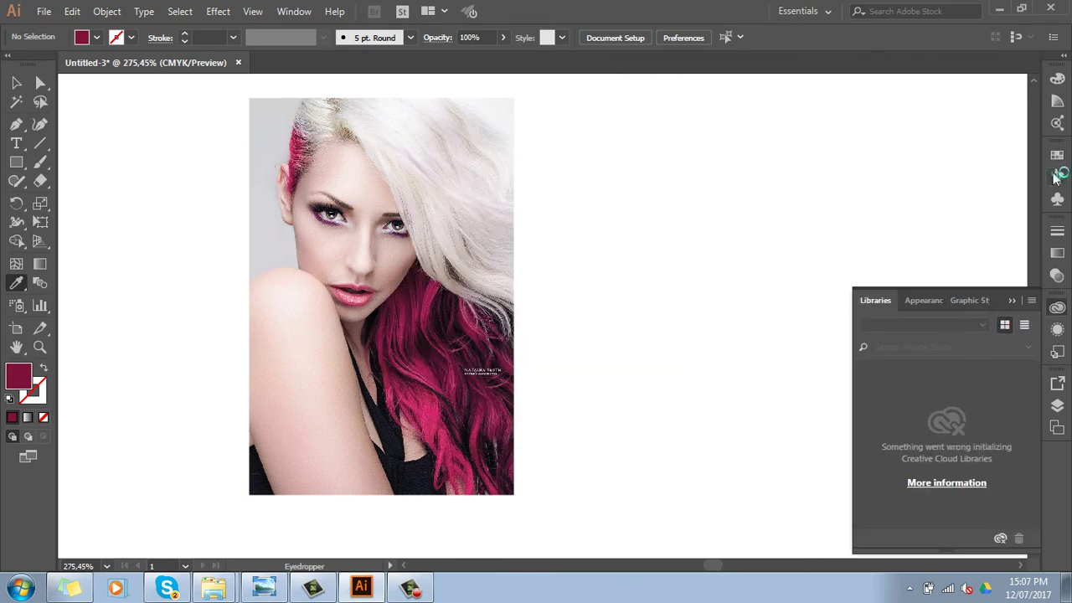
{"action": "left_click", "coordinate": [1057, 175]}
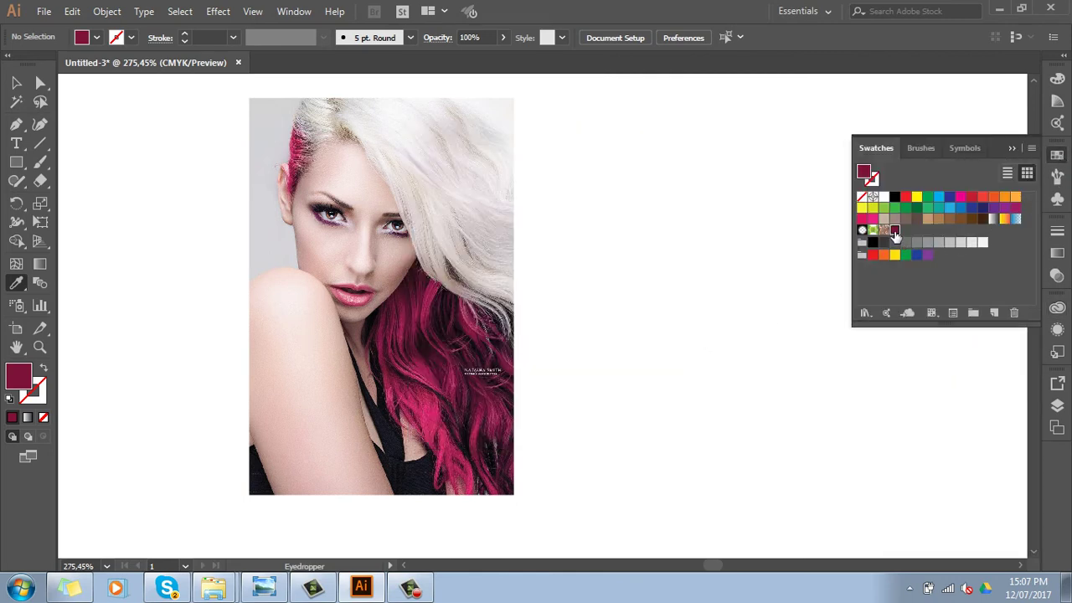
Sample the lip pink and add it as a new swatch.
{"action": "left_click", "coordinate": [350, 299]}
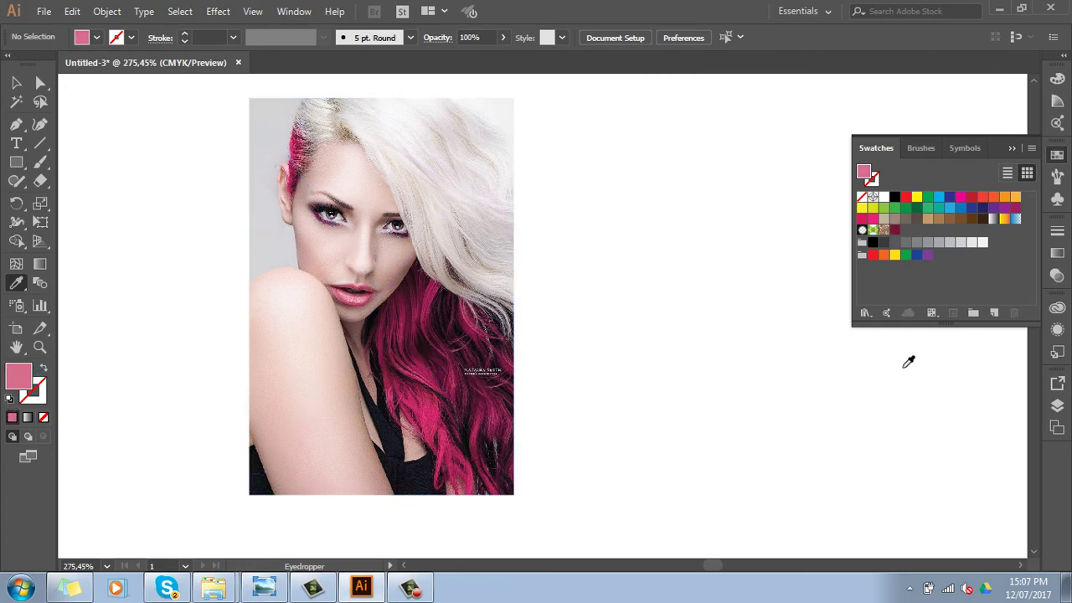
{"action": "left_click", "coordinate": [994, 313]}
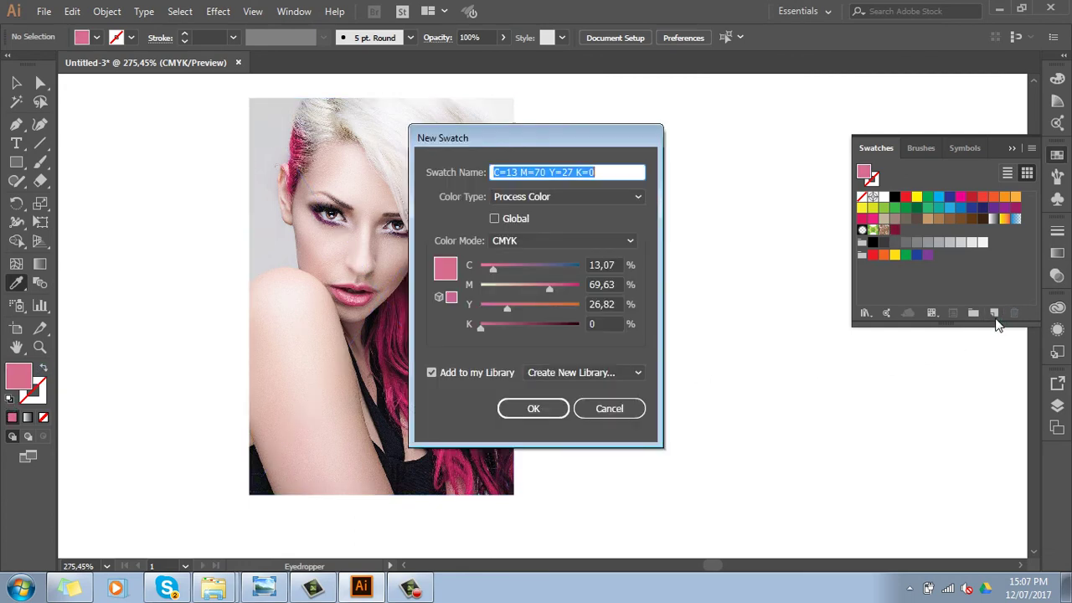
{"action": "left_click", "coordinate": [534, 408]}
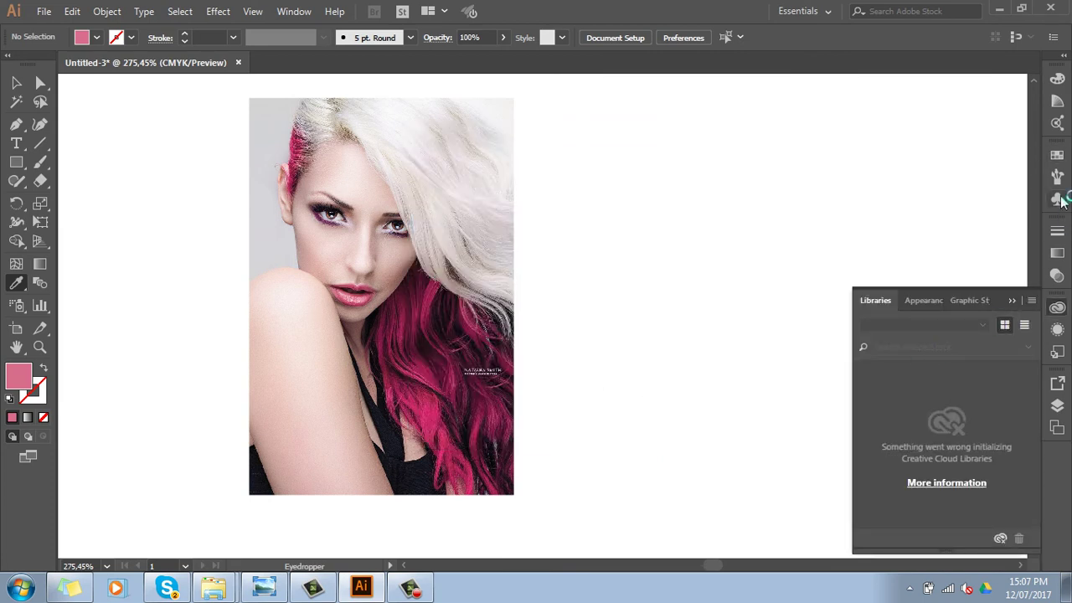
{"action": "left_click", "coordinate": [1057, 155]}
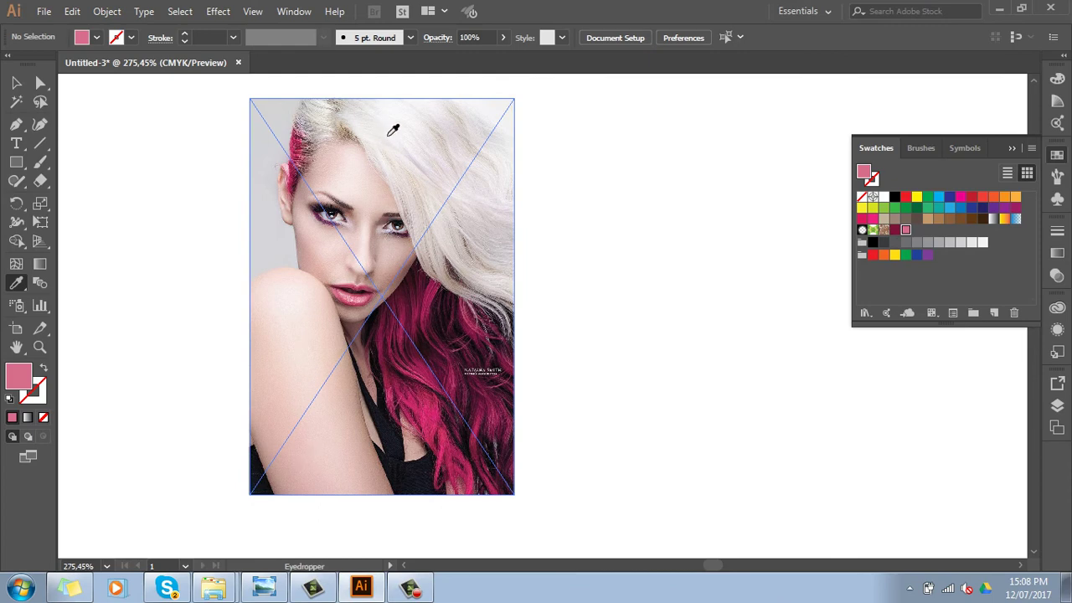
Sample the pale grey of the blonde hair and add it as a swatch.
{"action": "left_click", "coordinate": [358, 112]}
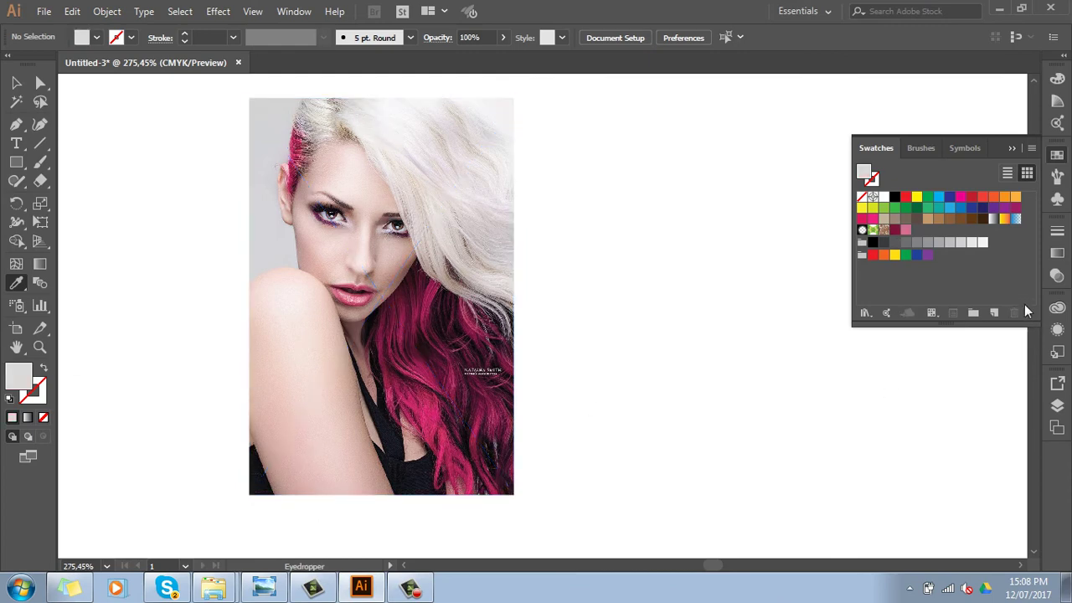
{"action": "left_click", "coordinate": [993, 312]}
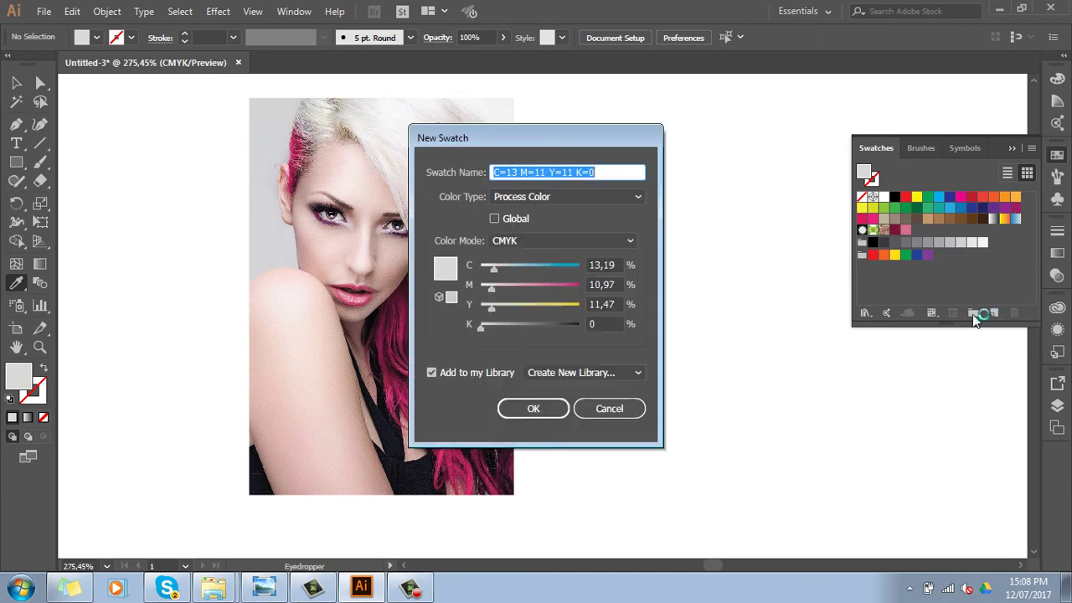
{"action": "left_click", "coordinate": [533, 409]}
{"action": "left_click", "coordinate": [1057, 155]}
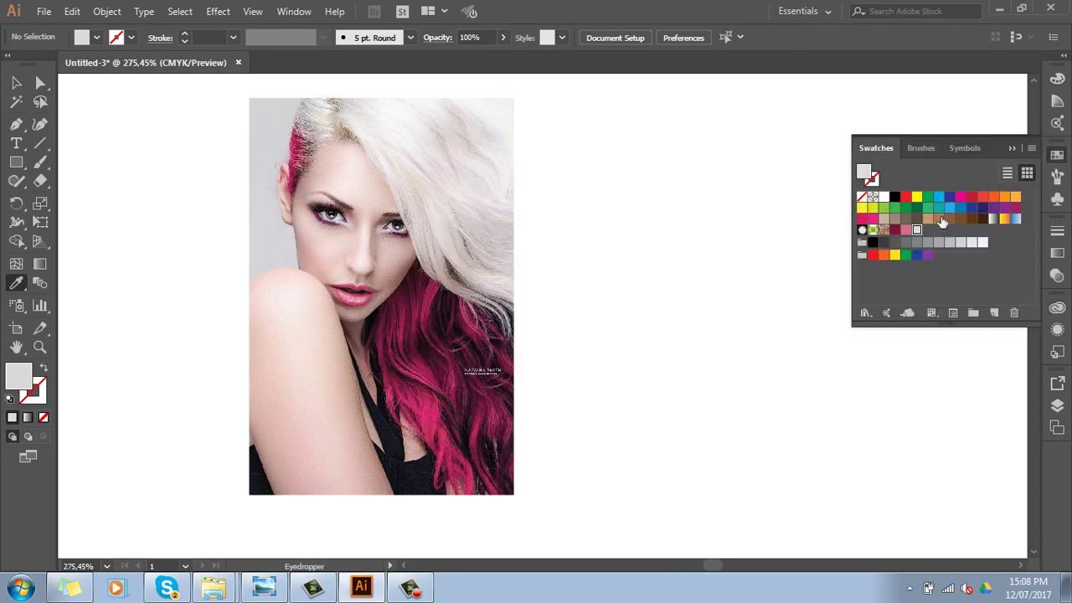
Draw a small square right of the photo and fill it with the dark maroon swatch.
{"action": "left_click", "coordinate": [17, 162]}
{"action": "left_click_drag", "start_coordinate": [627, 173], "coordinate": [692, 245]}
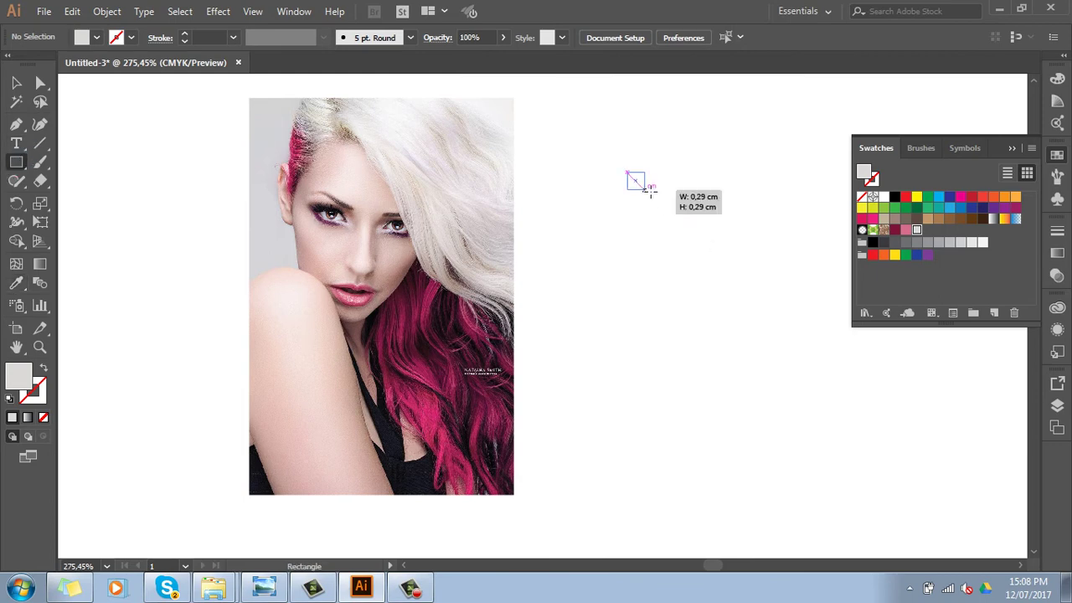
{"action": "left_click", "coordinate": [905, 229]}
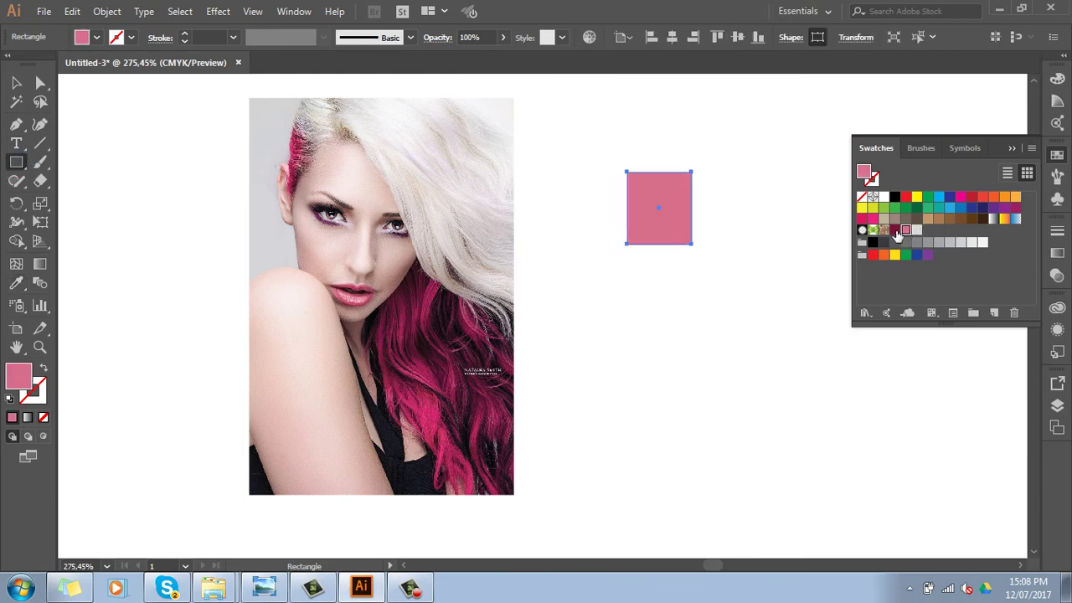
{"action": "left_click", "coordinate": [894, 230]}
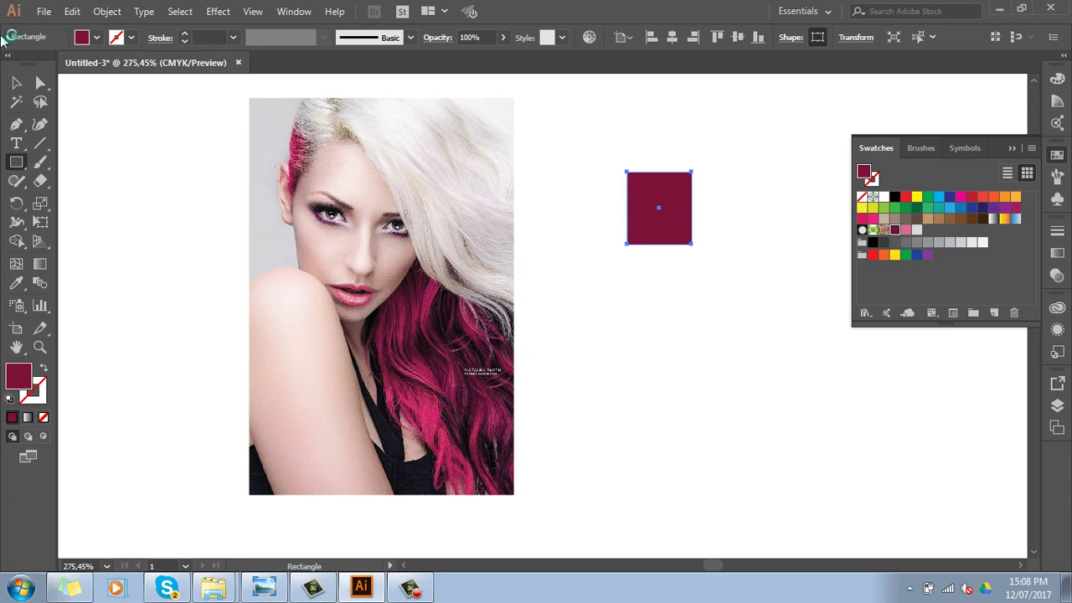
{"action": "left_click", "coordinate": [16, 82]}
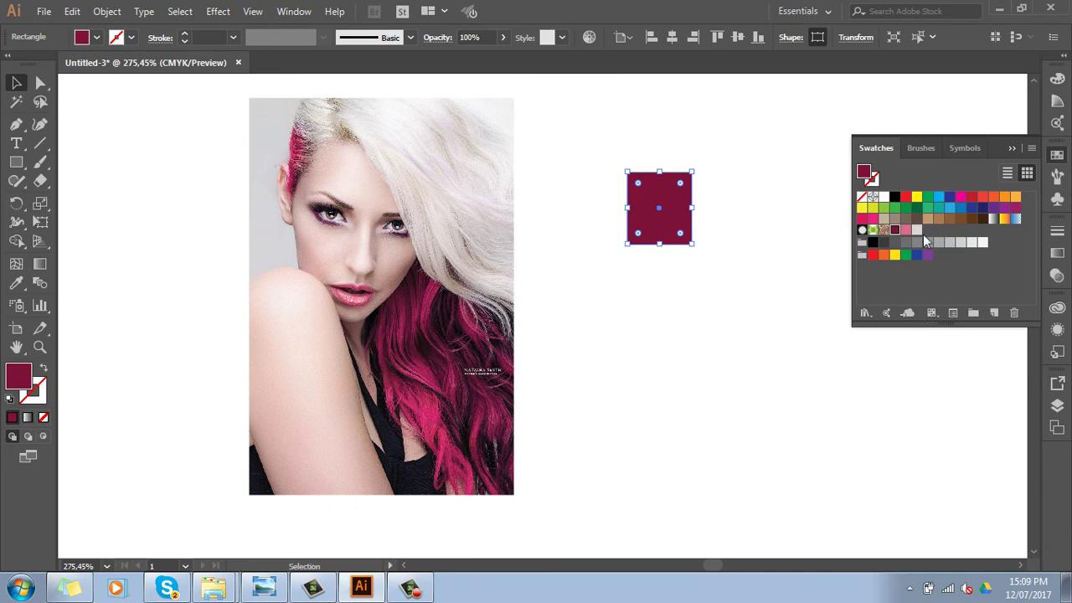
{"action": "left_click", "coordinate": [43, 11]}
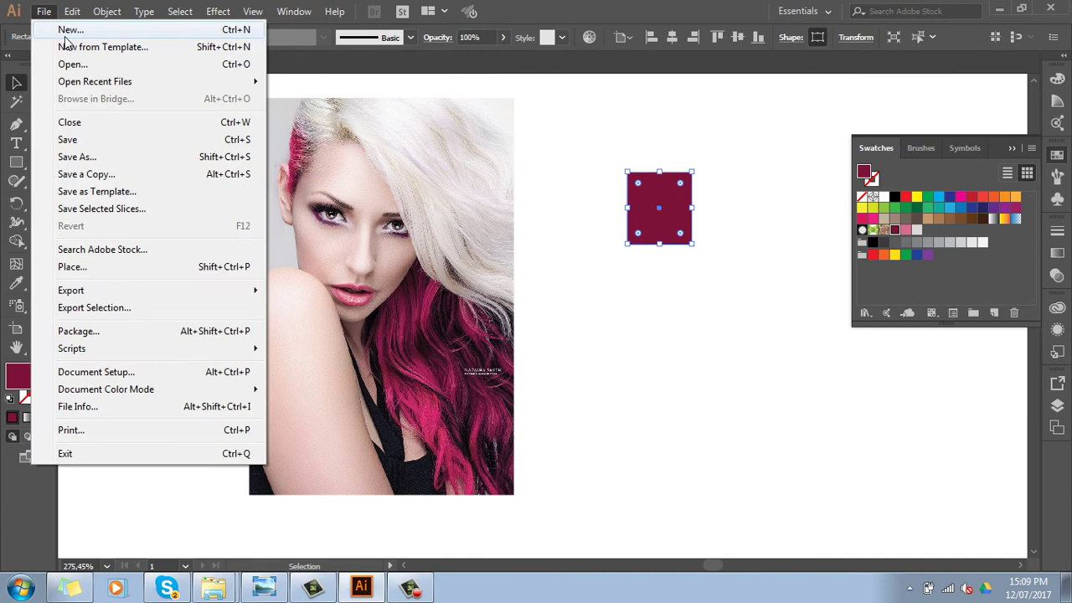
{"action": "left_click", "coordinate": [67, 37]}
{"action": "left_click", "coordinate": [67, 36]}
{"action": "left_click", "coordinate": [66, 38]}
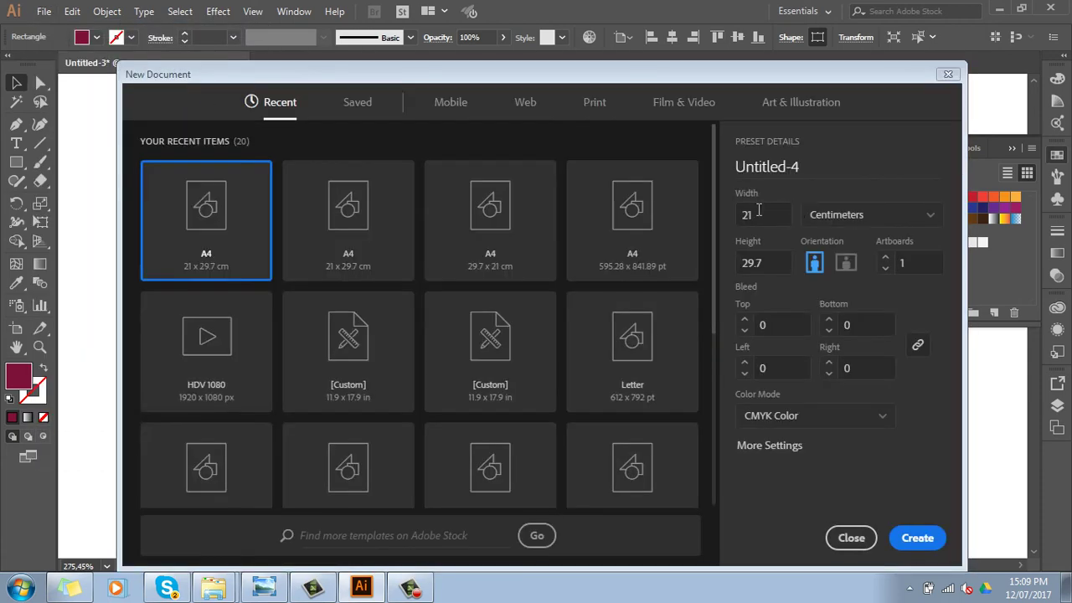
{"action": "left_click", "coordinate": [596, 107]}
{"action": "left_click", "coordinate": [366, 232]}
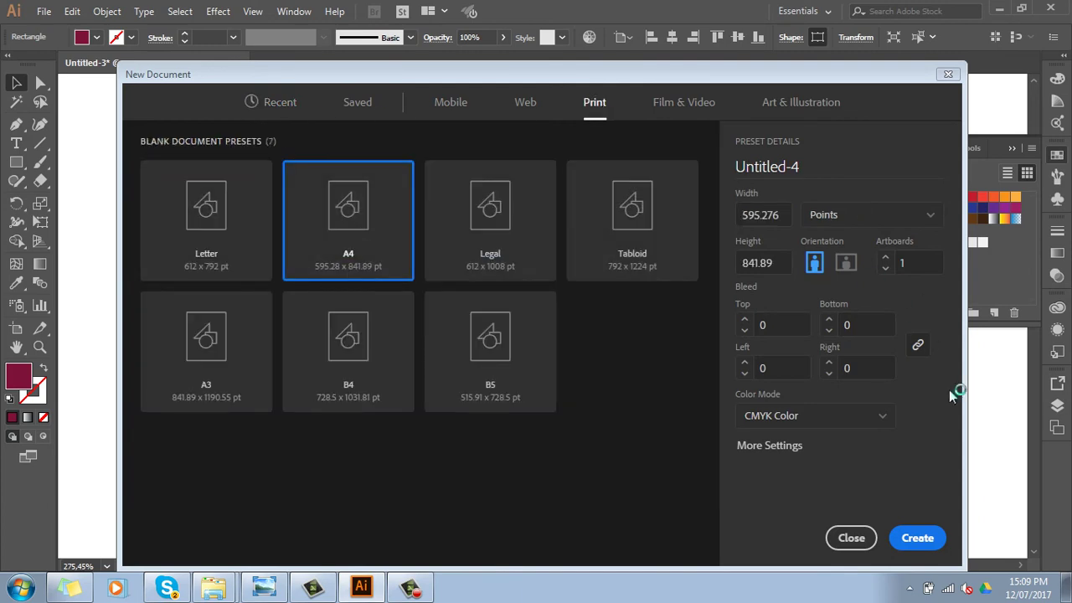
{"action": "left_click", "coordinate": [918, 538]}
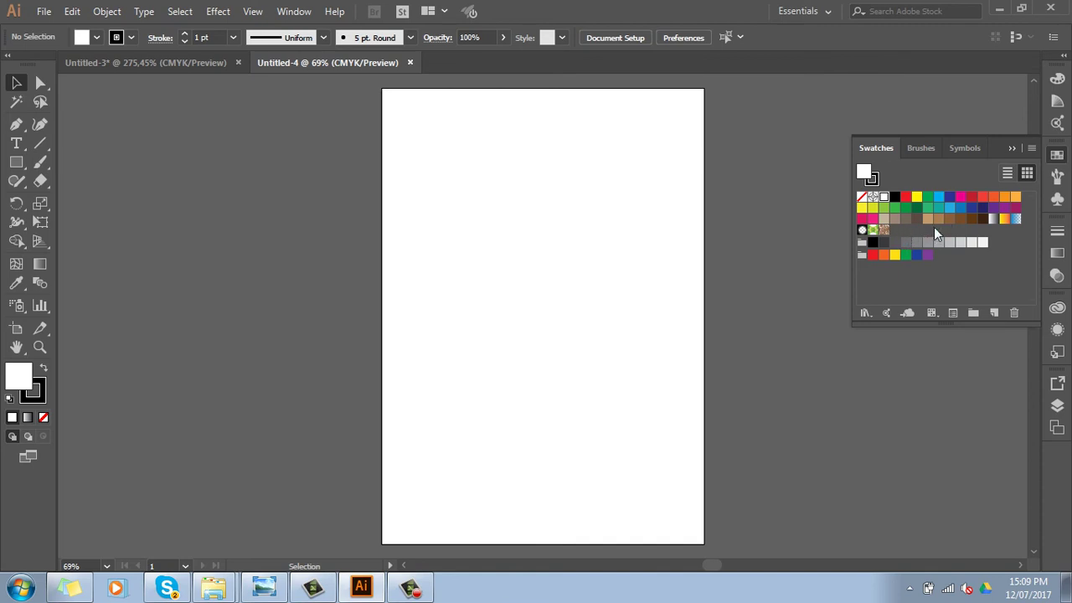
{"action": "left_click", "coordinate": [409, 62]}
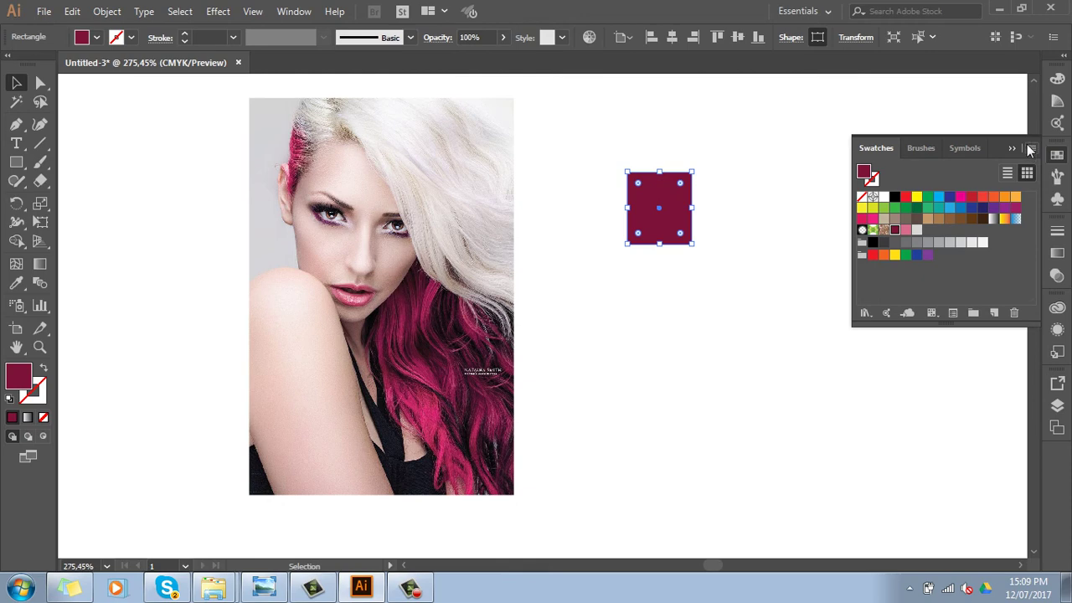
Choose Save Swatch Library as AI from the Swatches panel menu, pointing it at the Desktop.
{"action": "left_click", "coordinate": [1033, 148]}
{"action": "mouse_move", "coordinate": [907, 495]}
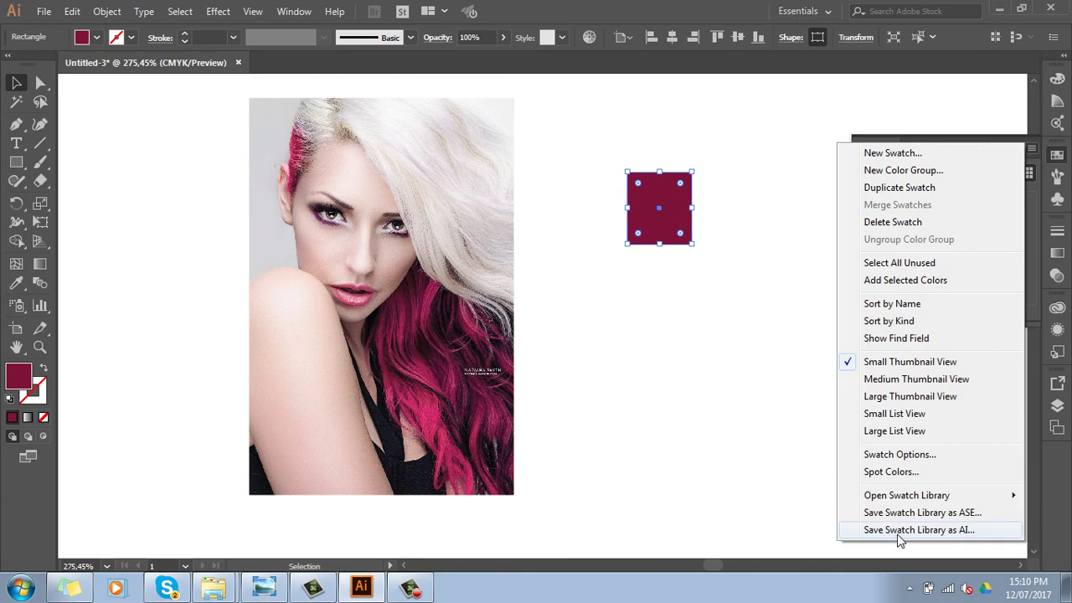
{"action": "left_click", "coordinate": [963, 531]}
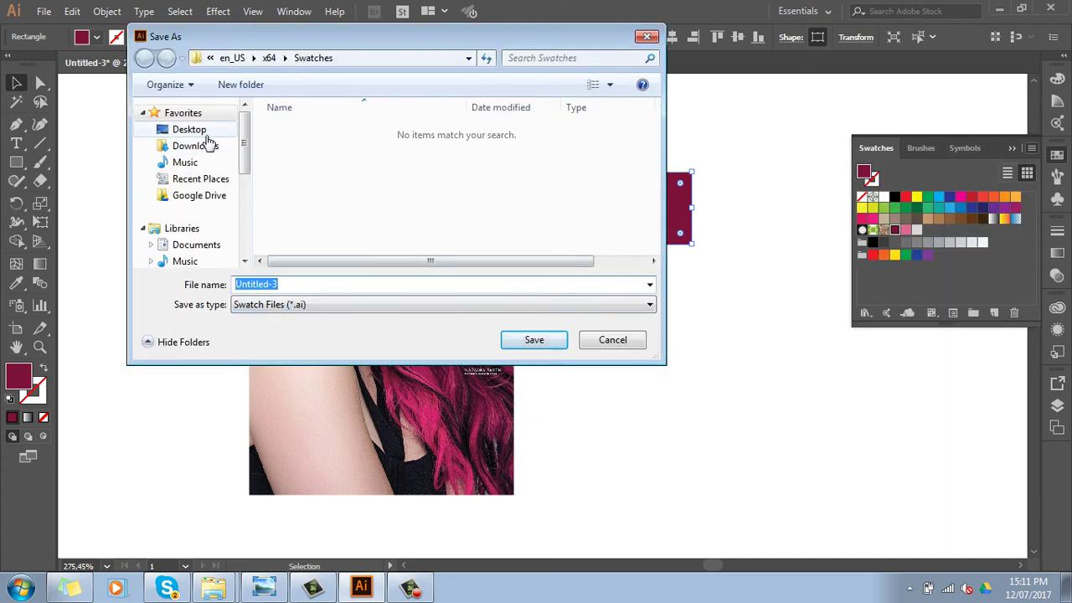
{"action": "left_click", "coordinate": [206, 132]}
Save the swatch library on the Desktop as mauthoitrang.ai and reveal the desktop.
{"action": "left_click", "coordinate": [316, 288]}
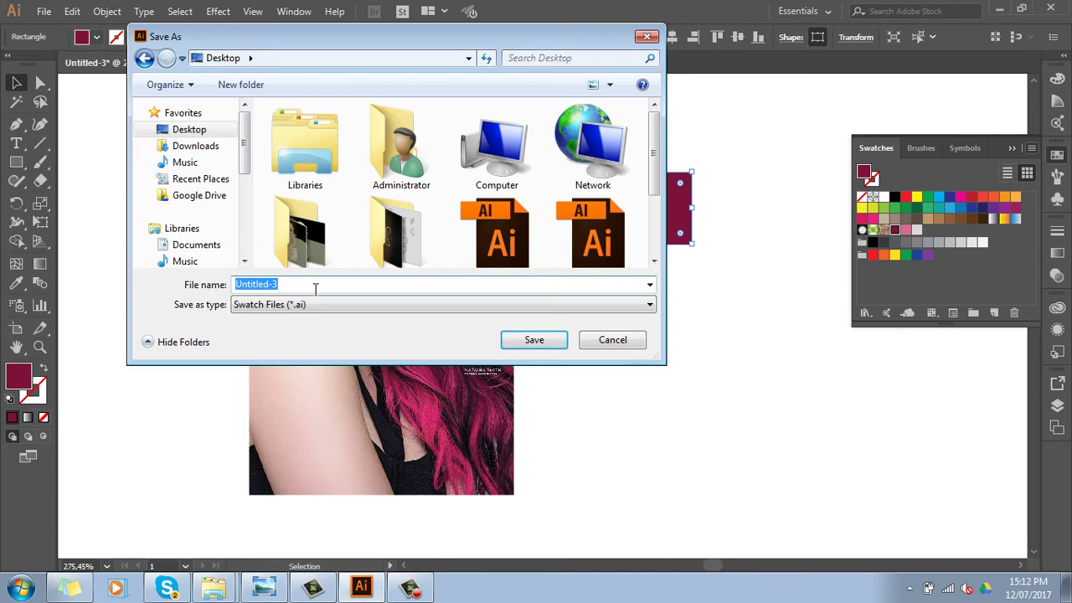
{"action": "left_click", "coordinate": [315, 288]}
{"action": "key", "text": "ctrl+a"}
{"action": "key", "text": "BackSpace"}
{"action": "type", "text": "mautho"}
{"action": "type", "text": "itrang"}
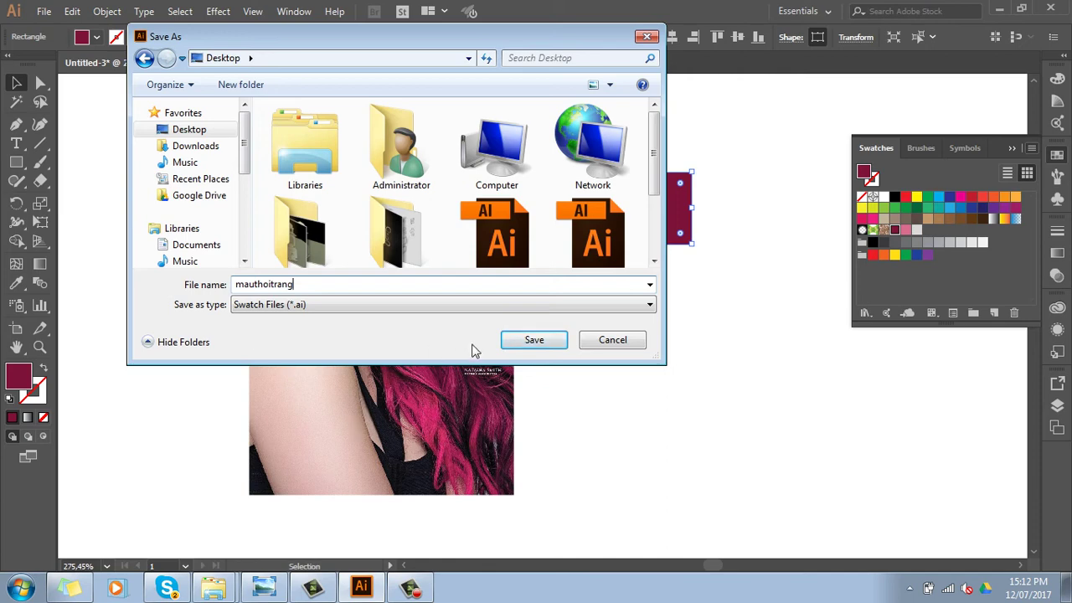
{"action": "left_click", "coordinate": [550, 340]}
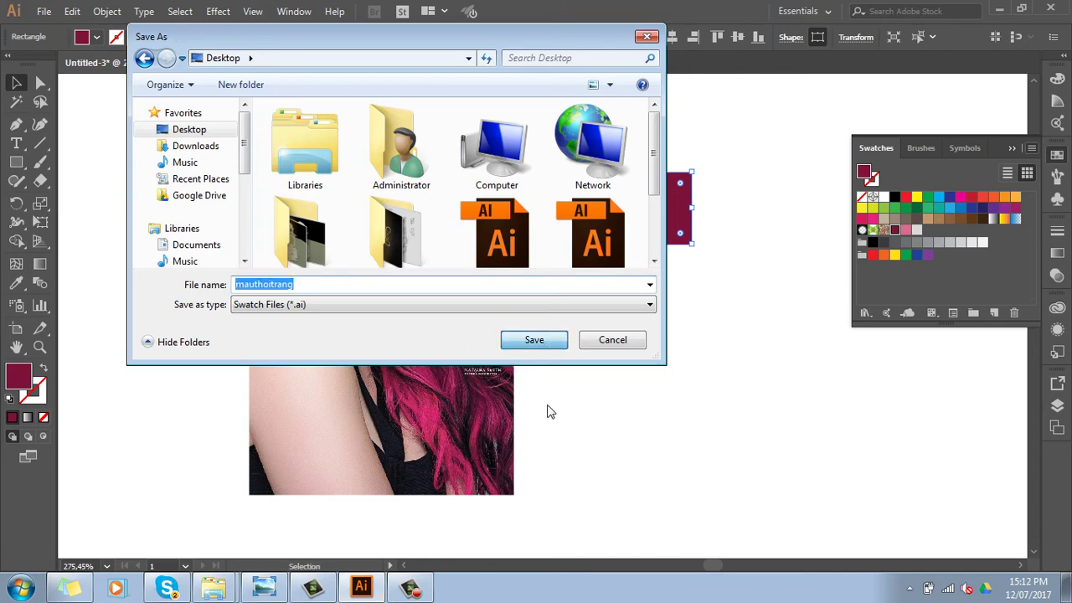
{"action": "key", "text": "super+d"}
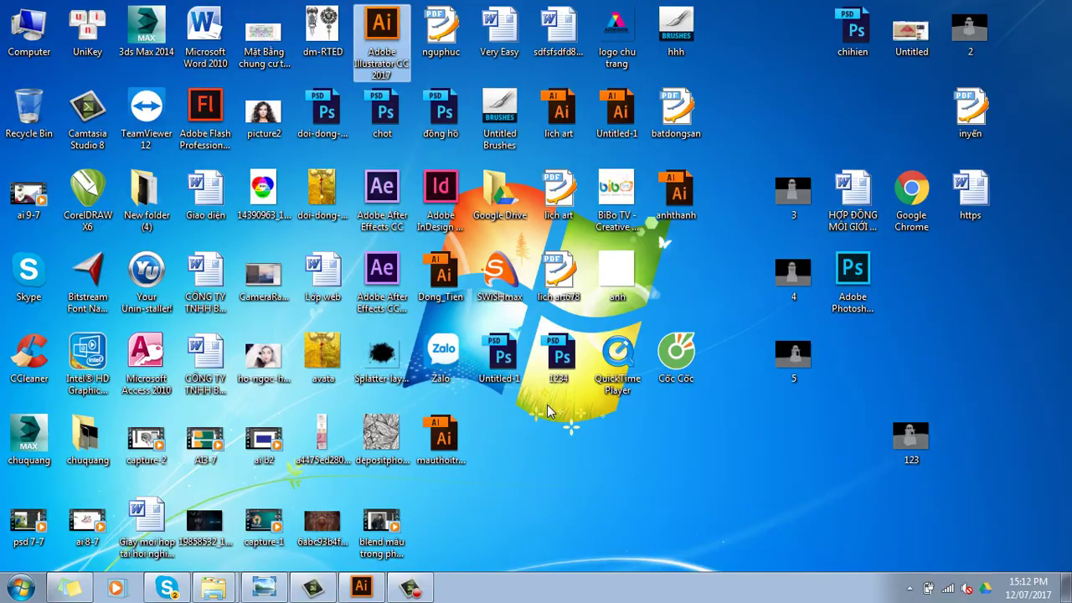
Open the saved mauthoitrang file from the desktop, then restore the Illustrator document window.
{"action": "left_click", "coordinate": [692, 203]}
{"action": "type", "text": "mau"}
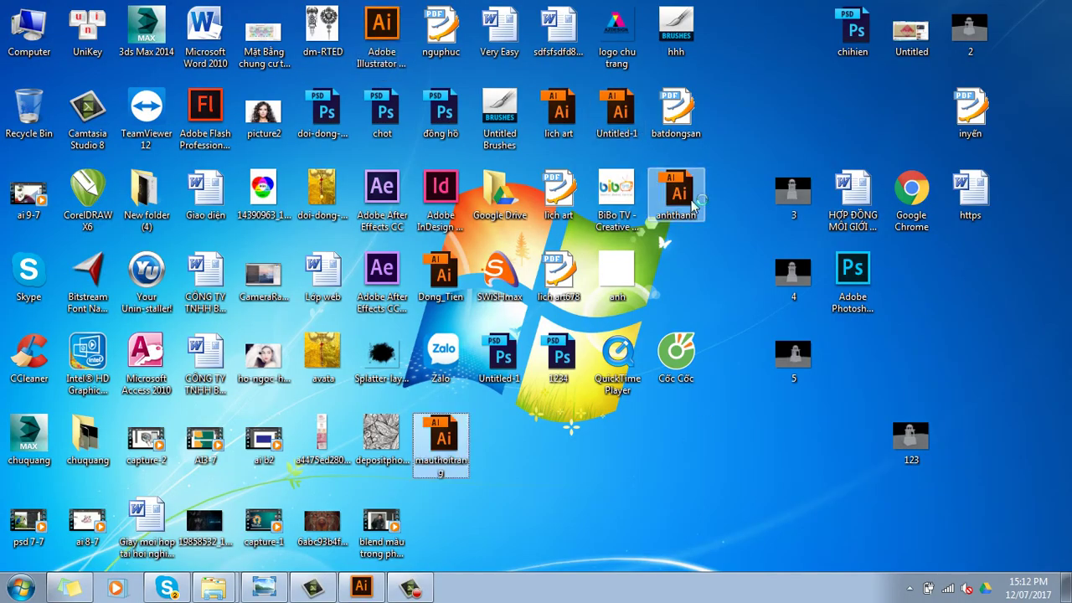
{"action": "double_click", "coordinate": [450, 429]}
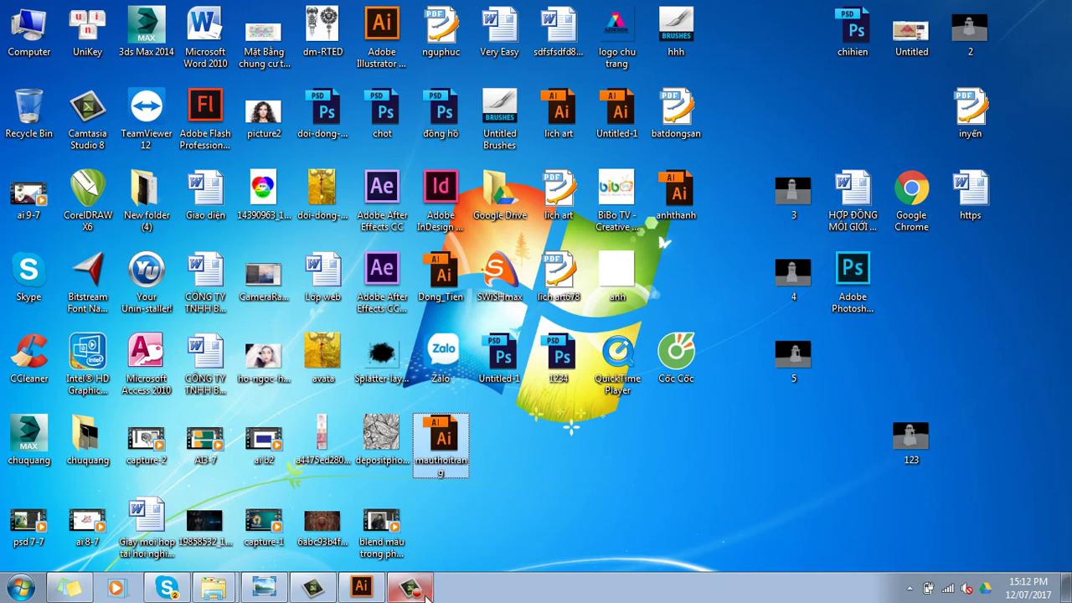
{"action": "mouse_move", "coordinate": [410, 587]}
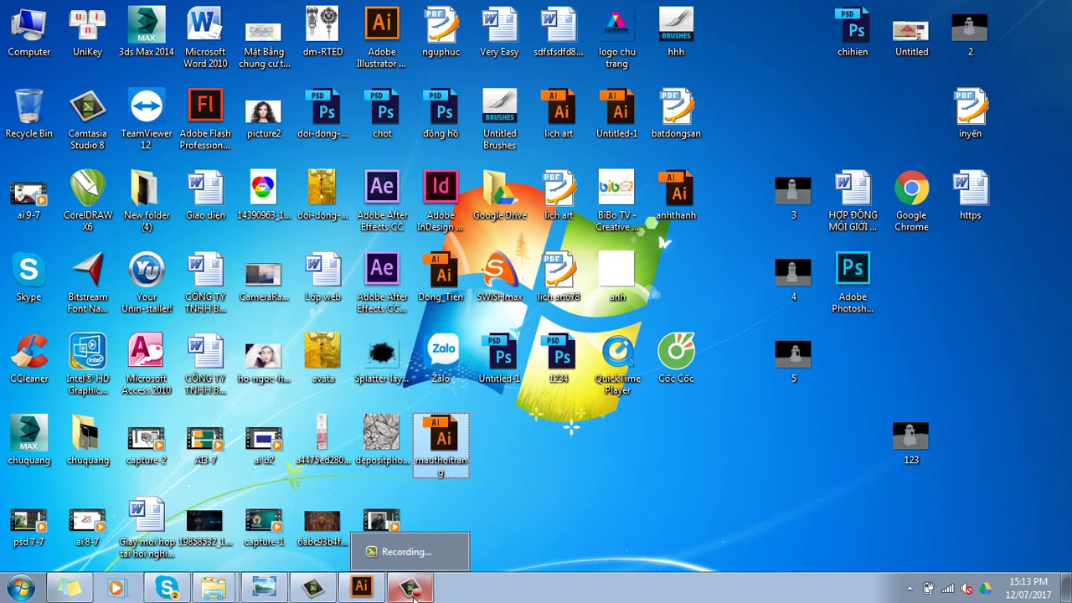
{"action": "left_click", "coordinate": [412, 590]}
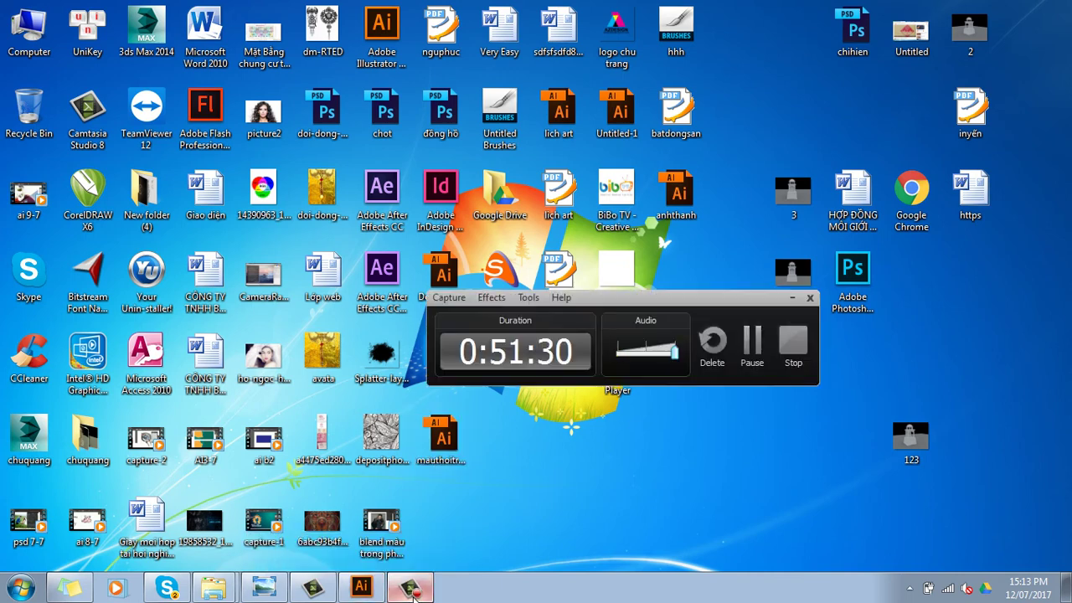
{"action": "left_click", "coordinate": [361, 588]}
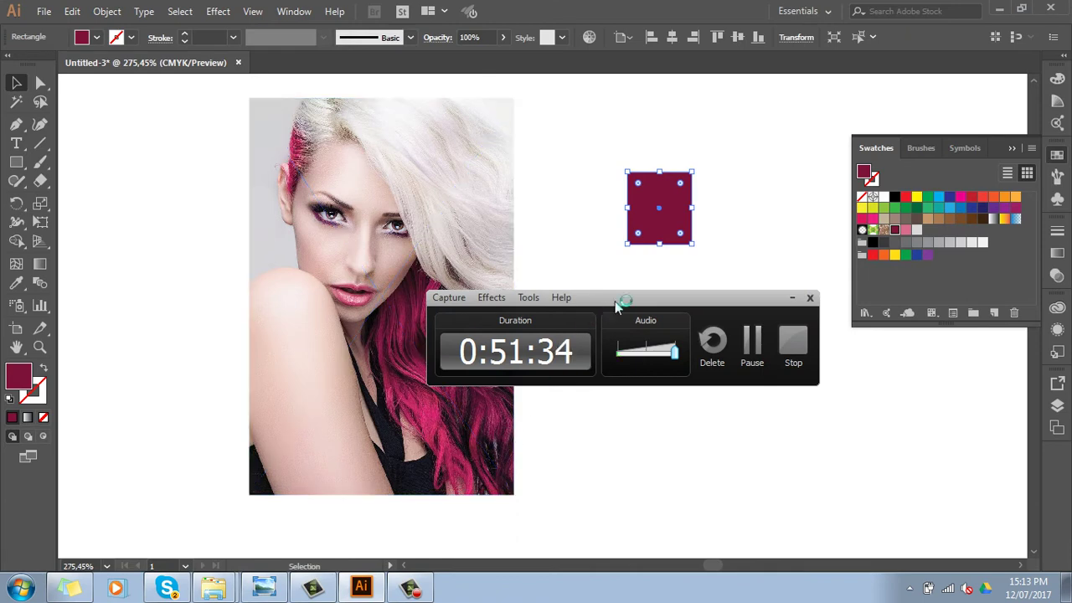
Create a new blank A4 document from the Print presets.
{"action": "mouse_move", "coordinate": [617, 301]}
{"action": "left_mouse_down"}
{"action": "mouse_move", "coordinate": [648, 503]}
{"action": "mouse_move", "coordinate": [617, 555]}
{"action": "mouse_move", "coordinate": [480, 546]}
{"action": "left_mouse_up"}
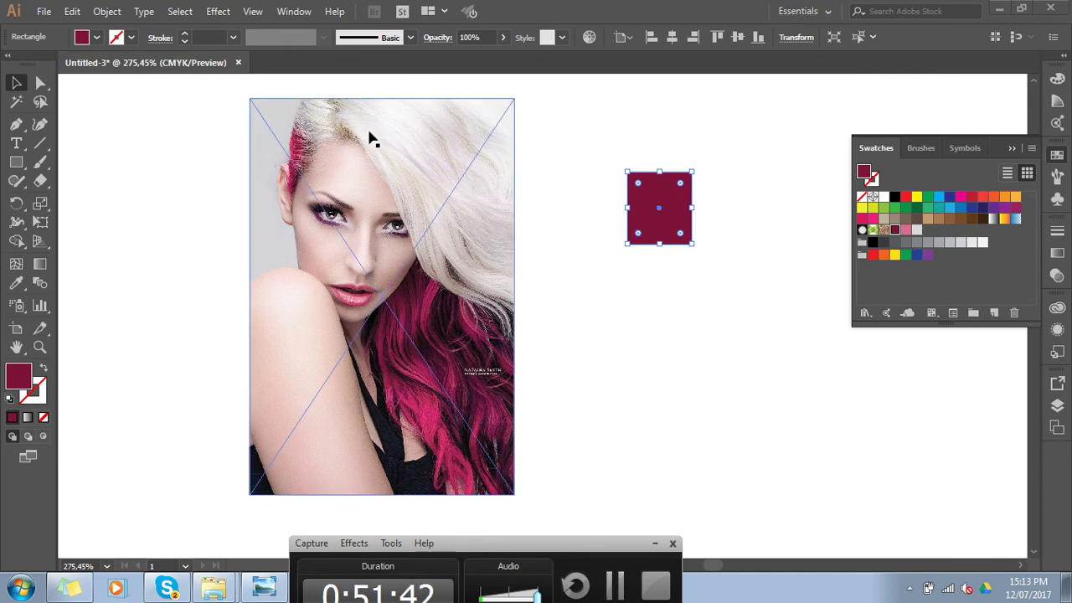
{"action": "left_click", "coordinate": [44, 11]}
{"action": "left_click", "coordinate": [42, 24]}
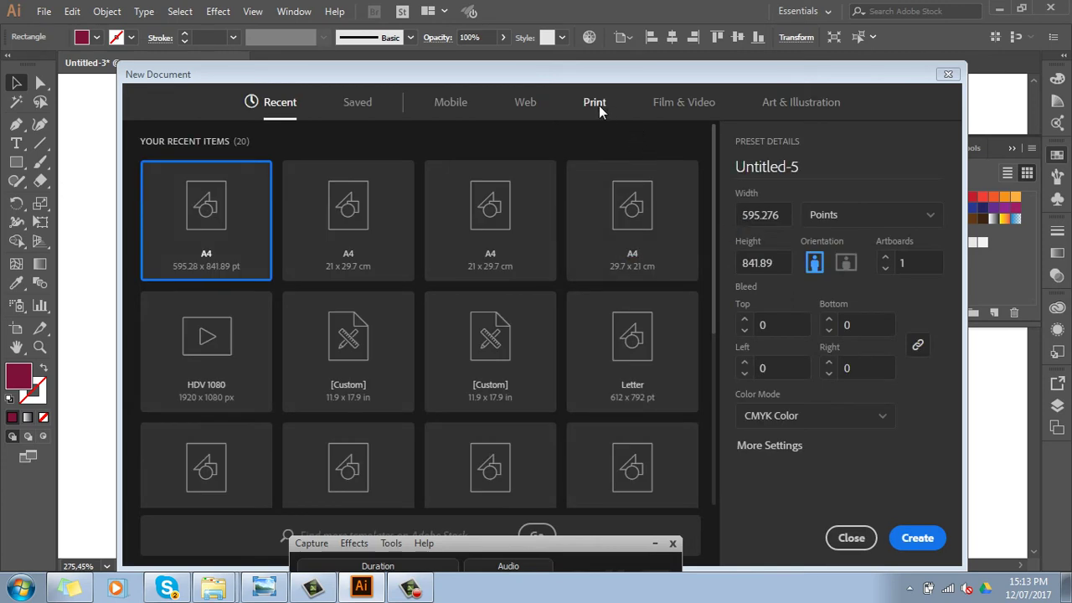
{"action": "left_click", "coordinate": [596, 104]}
{"action": "left_click", "coordinate": [368, 215]}
{"action": "left_click", "coordinate": [918, 537]}
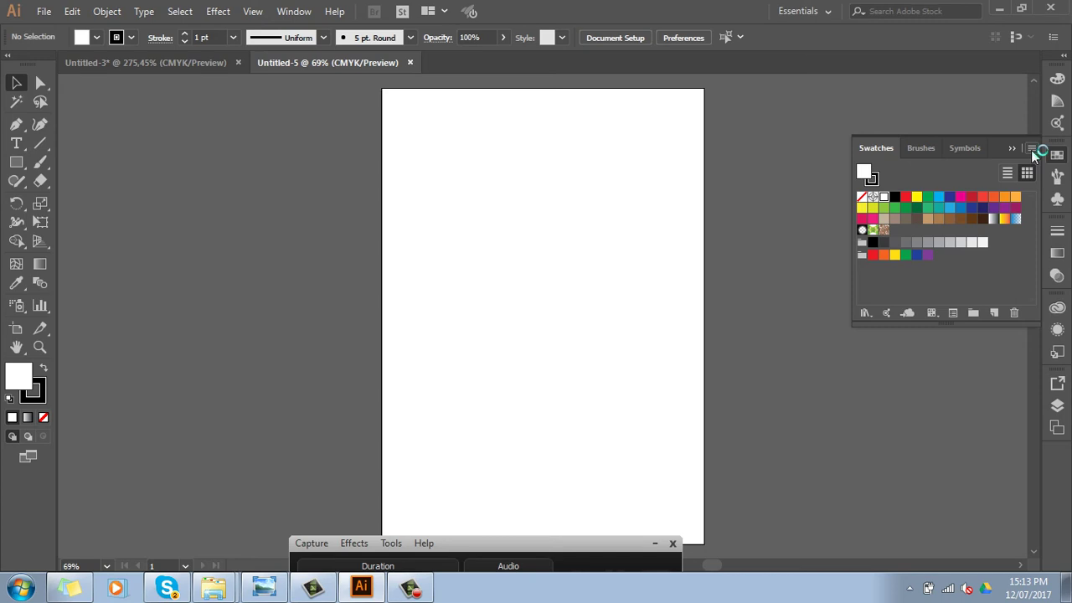
Load the mauthoitrang swatch library from the Desktop via Other Library.
{"action": "left_click", "coordinate": [1033, 150]}
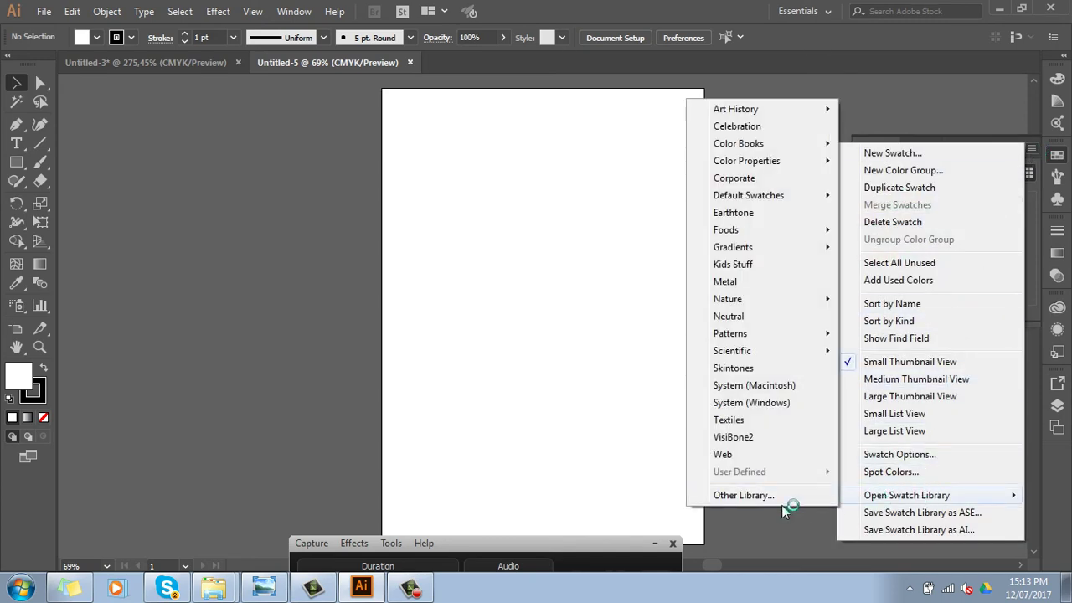
{"action": "mouse_move", "coordinate": [906, 495]}
{"action": "left_click", "coordinate": [774, 496]}
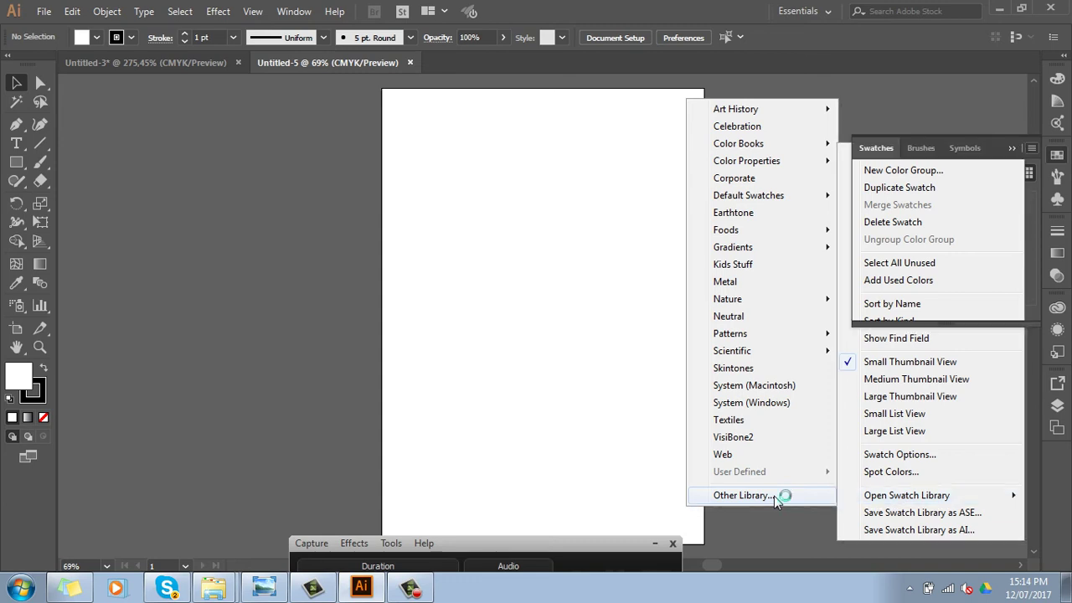
{"action": "left_click", "coordinate": [180, 130]}
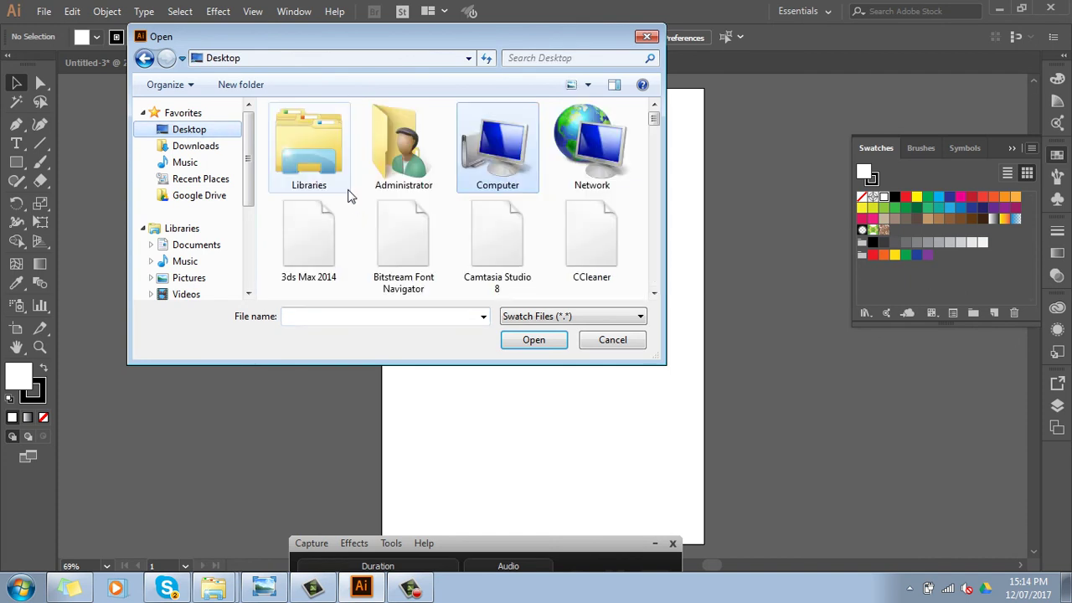
{"action": "left_click", "coordinate": [333, 227]}
{"action": "scroll", "coordinate": [460, 210], "scroll_direction": "down", "scroll_amount": 5}
{"action": "left_click", "coordinate": [586, 159]}
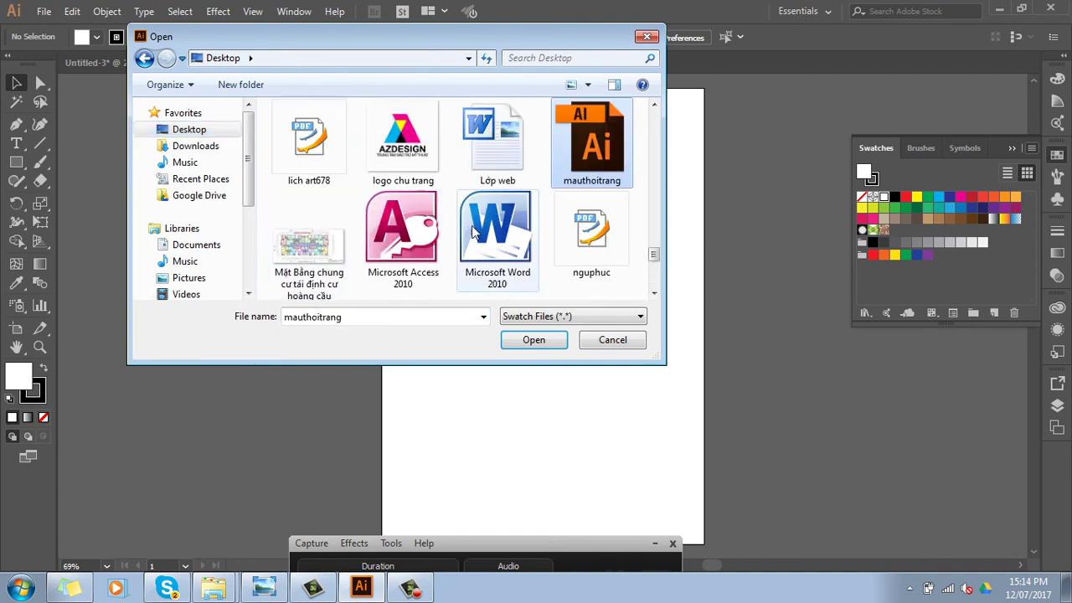
{"action": "left_click", "coordinate": [559, 343]}
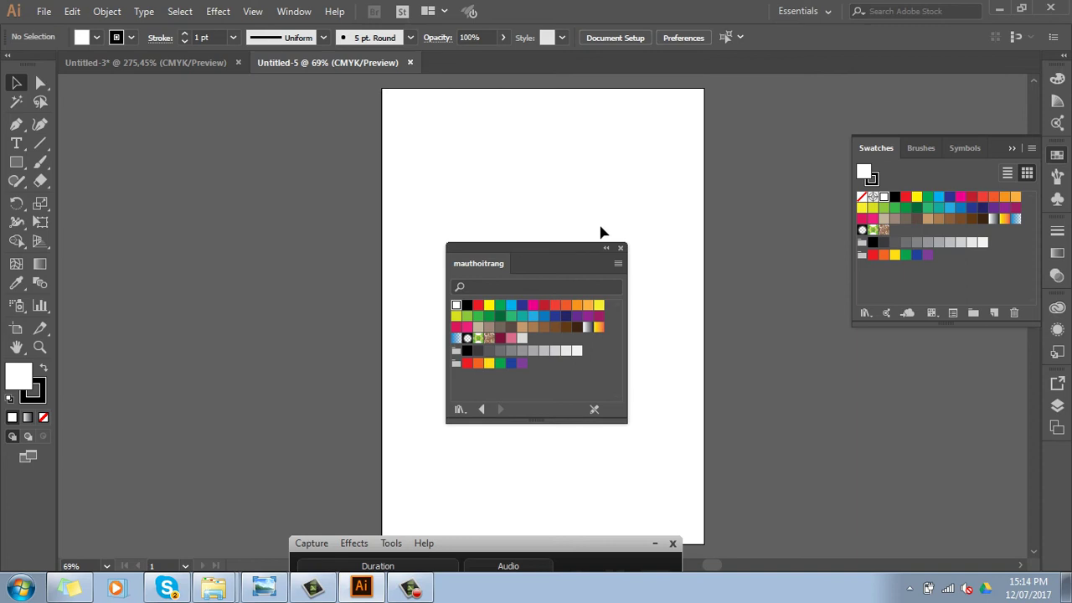
Close the floating mauthoitrang swatch library panel.
{"action": "left_click", "coordinate": [621, 248]}
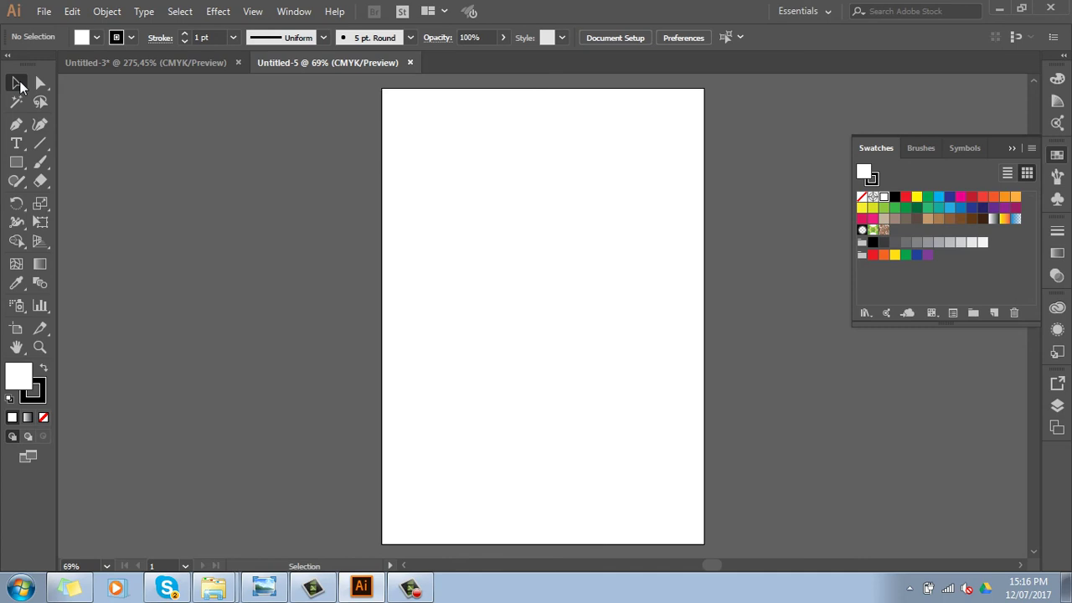
Draw a tall rectangle mid-page, deleting a stray small overlapping rectangle.
{"action": "left_click", "coordinate": [16, 162]}
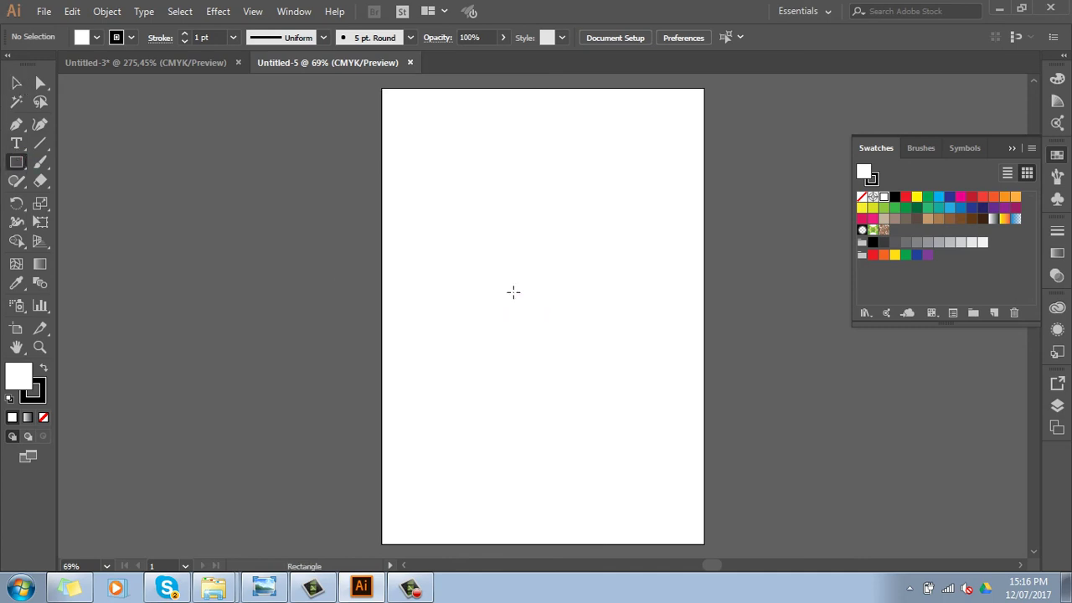
{"action": "left_click_drag", "start_coordinate": [490, 190], "coordinate": [597, 366]}
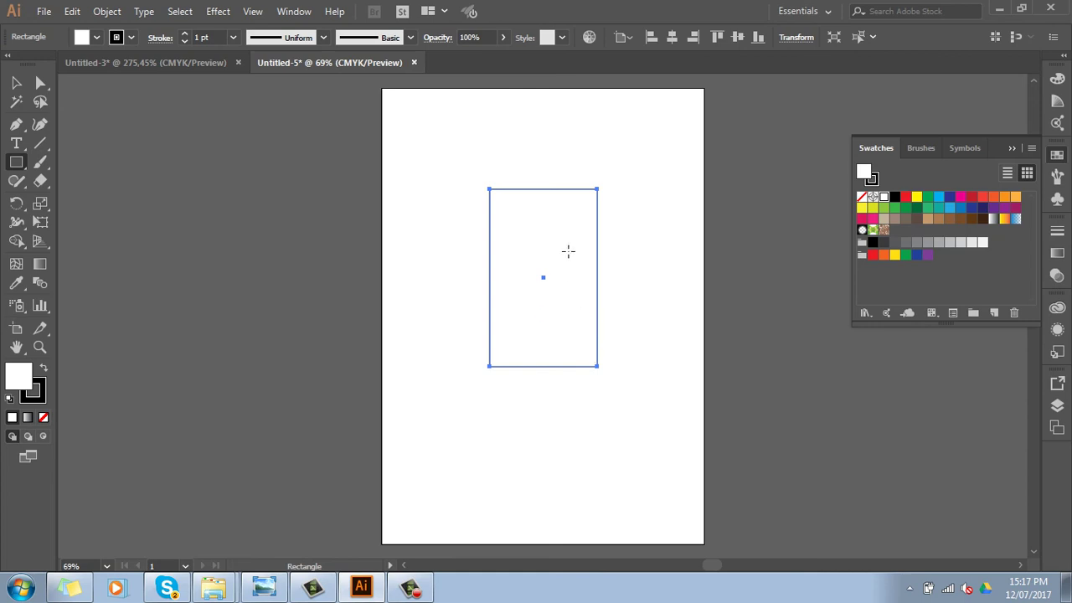
{"action": "left_click_drag", "start_coordinate": [568, 251], "coordinate": [660, 296]}
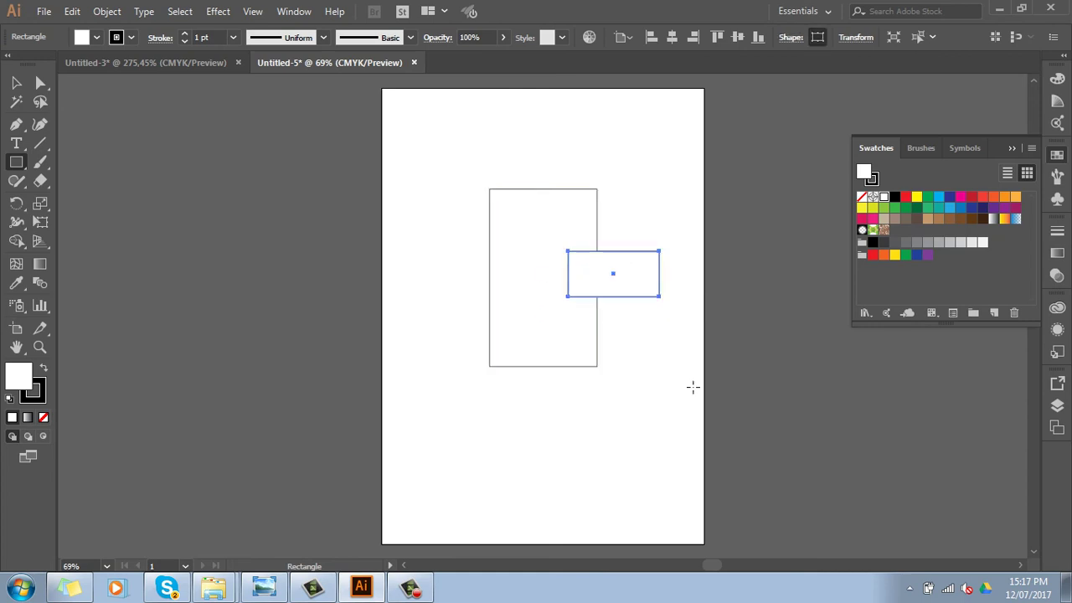
{"action": "key", "text": "Delete"}
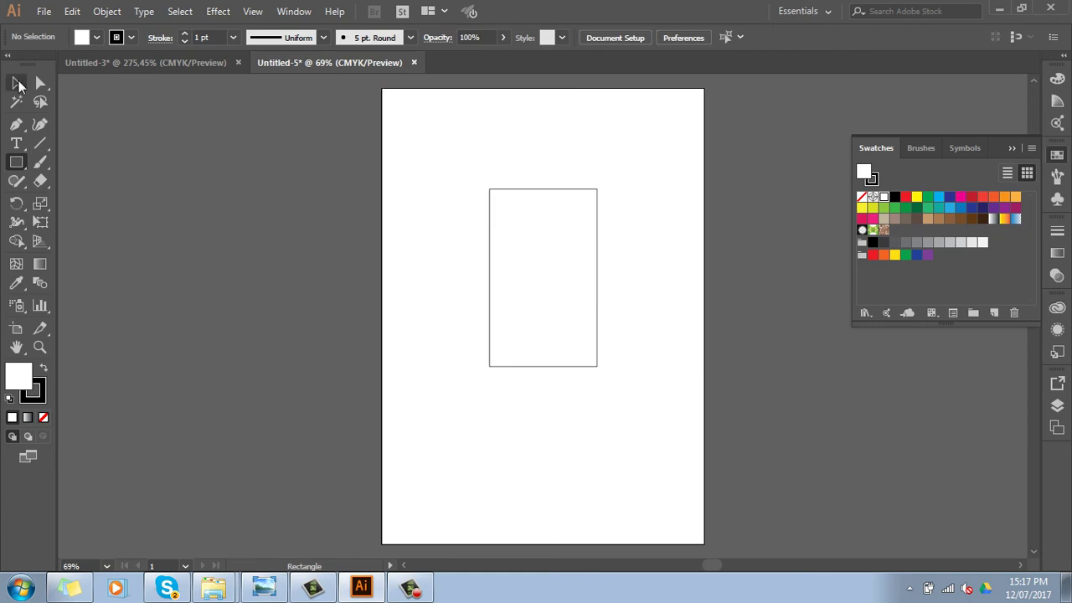
{"action": "left_click", "coordinate": [17, 84]}
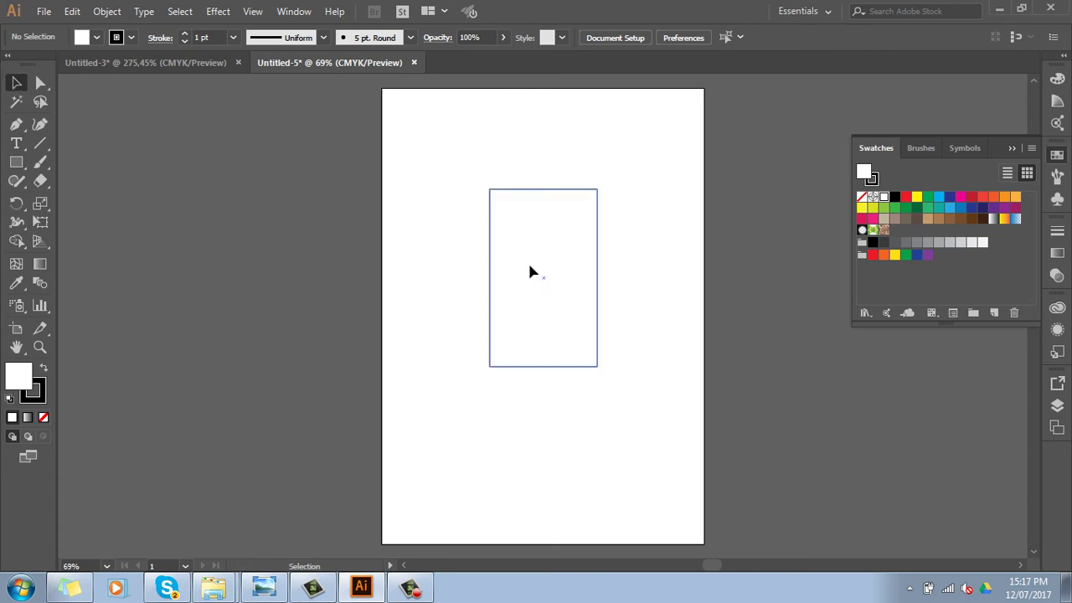
Select the tall rectangle and move it around the page, undoing one move.
{"action": "left_click", "coordinate": [578, 310]}
{"action": "mouse_move", "coordinate": [550, 298]}
{"action": "left_mouse_down"}
{"action": "mouse_move", "coordinate": [651, 311]}
{"action": "mouse_move", "coordinate": [543, 304]}
{"action": "mouse_move", "coordinate": [531, 280]}
{"action": "left_mouse_up"}
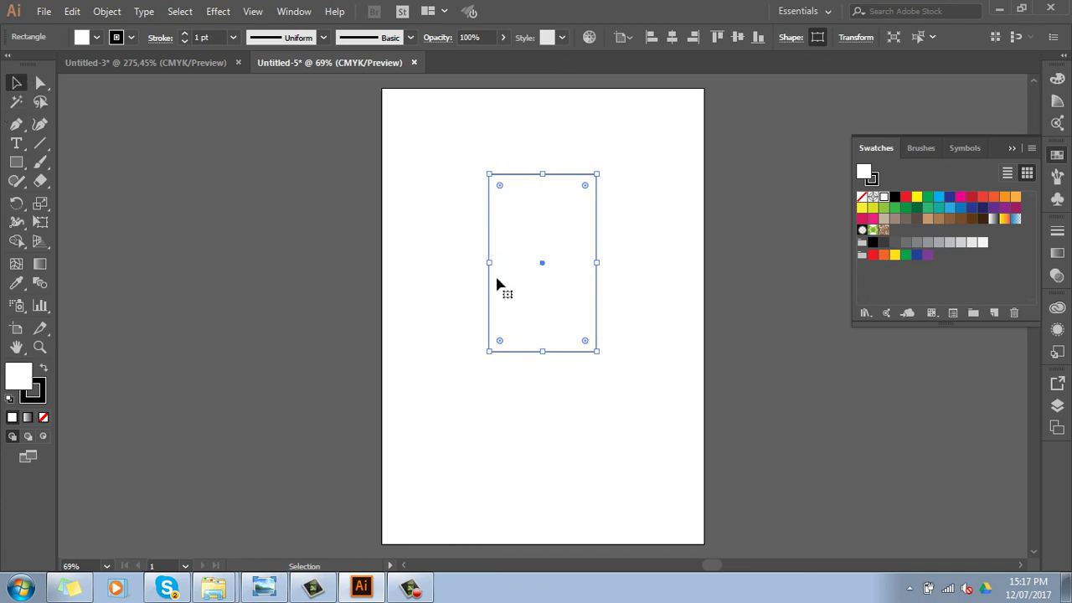
{"action": "key", "text": "ctrl+z"}
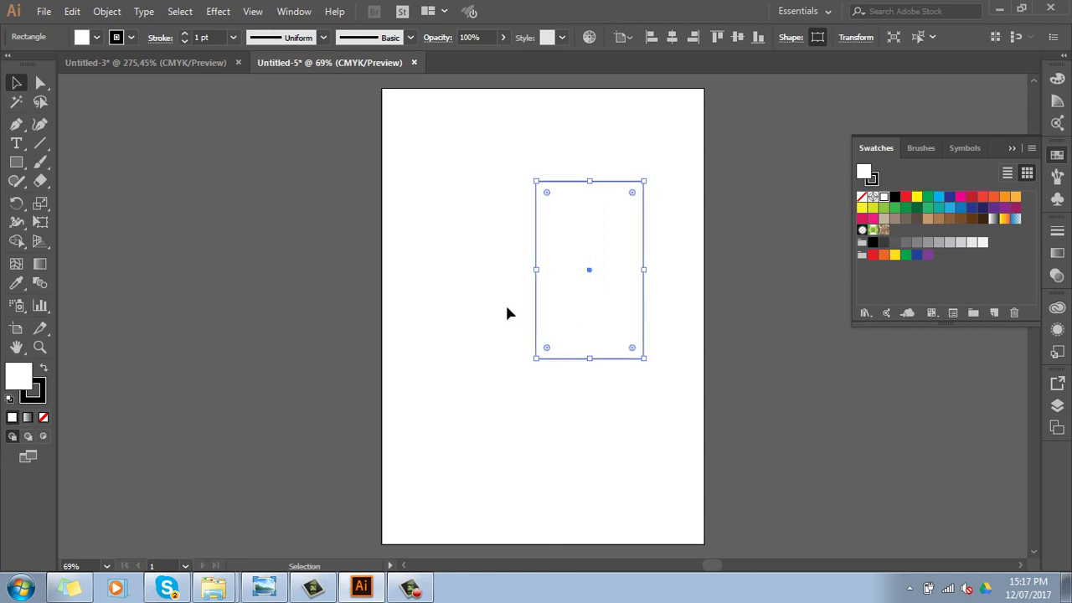
{"action": "left_click_drag", "start_coordinate": [615, 308], "coordinate": [544, 310]}
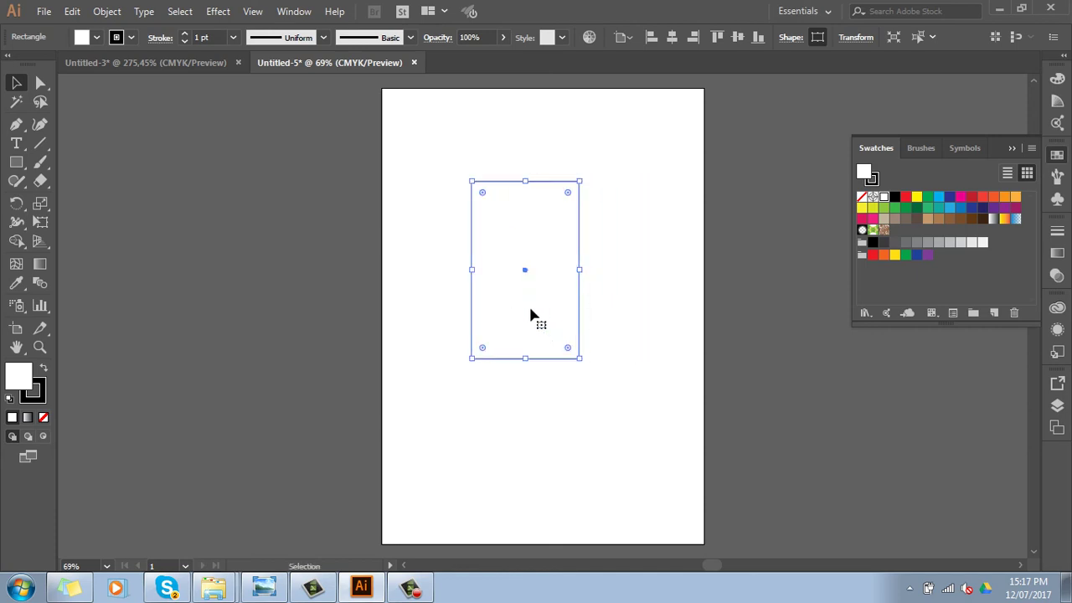
{"action": "mouse_move", "coordinate": [527, 314]}
{"action": "left_mouse_down"}
{"action": "mouse_move", "coordinate": [620, 304]}
{"action": "mouse_move", "coordinate": [491, 308]}
{"action": "left_mouse_up"}
{"action": "mouse_move", "coordinate": [491, 308]}
{"action": "left_mouse_down"}
{"action": "mouse_move", "coordinate": [501, 223]}
{"action": "mouse_move", "coordinate": [521, 296]}
{"action": "mouse_move", "coordinate": [648, 321]}
{"action": "mouse_move", "coordinate": [450, 297]}
{"action": "mouse_move", "coordinate": [565, 307]}
{"action": "left_mouse_up"}
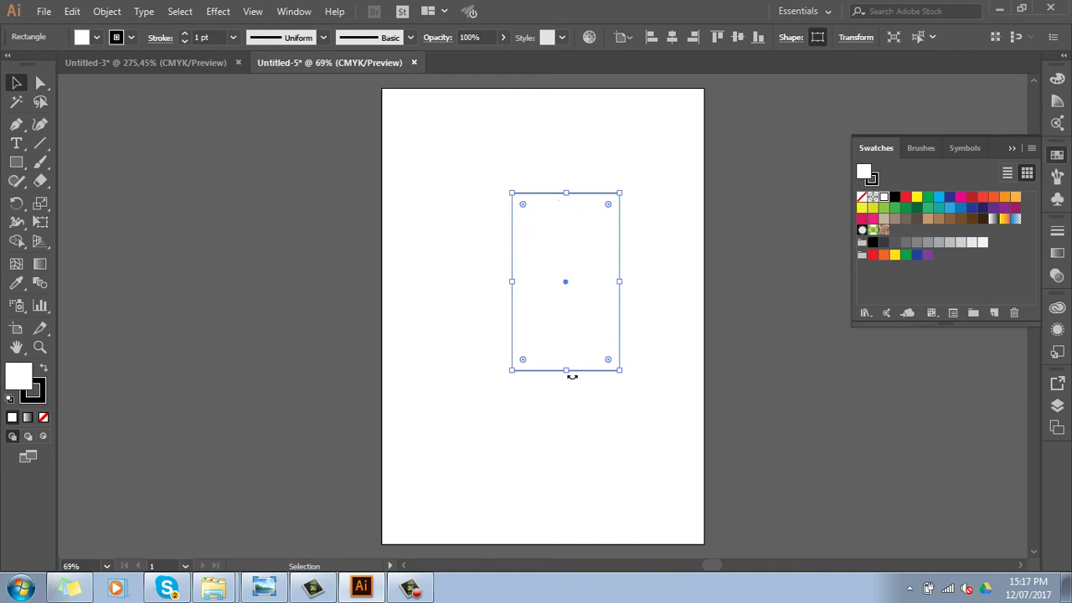
Resize the rectangle from its edges and corners, then delete it.
{"action": "left_click_drag", "start_coordinate": [566, 193], "coordinate": [566, 255]}
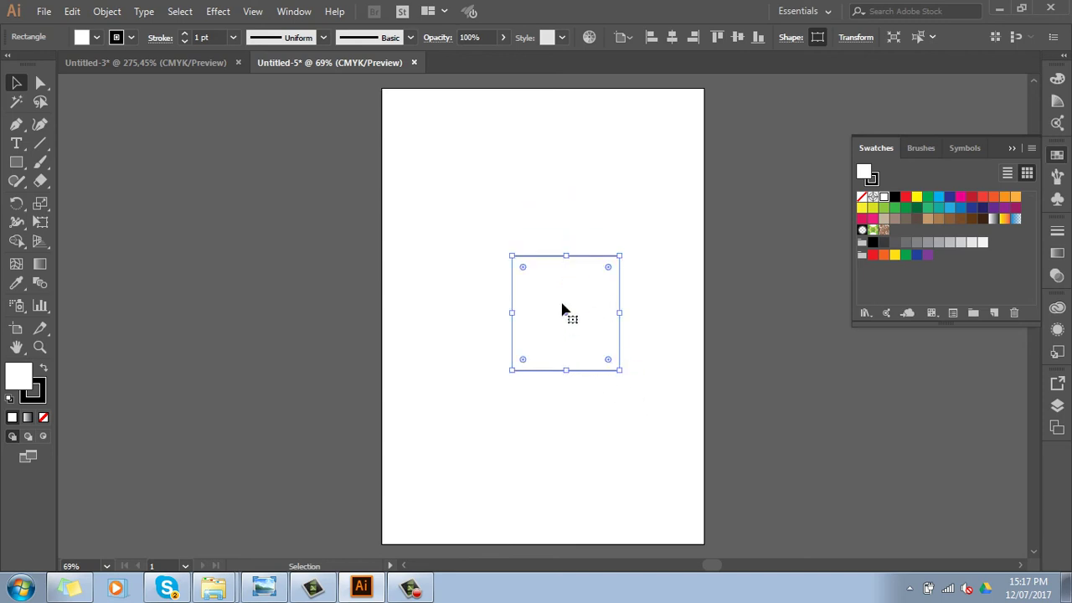
{"action": "left_click_drag", "start_coordinate": [566, 255], "coordinate": [568, 173]}
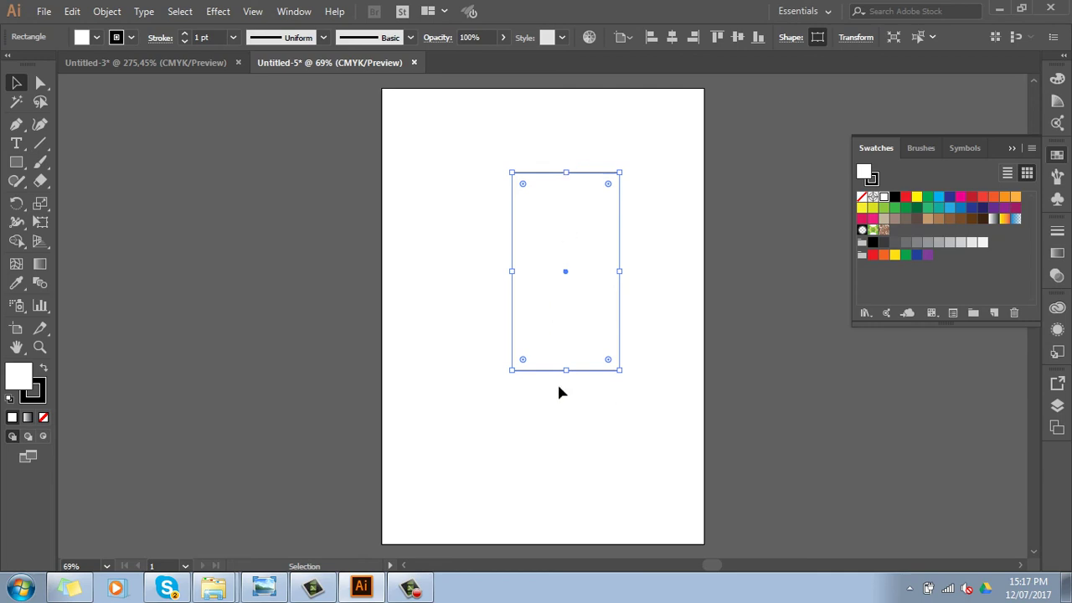
{"action": "mouse_move", "coordinate": [566, 370]}
{"action": "left_mouse_down"}
{"action": "mouse_move", "coordinate": [567, 432]}
{"action": "mouse_move", "coordinate": [567, 327]}
{"action": "left_mouse_up"}
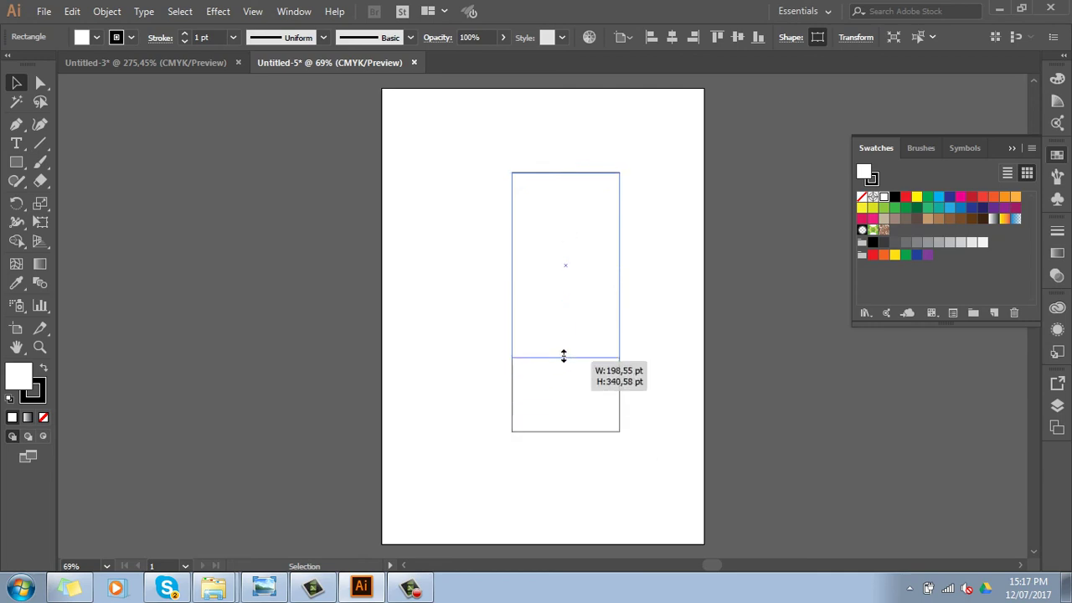
{"action": "mouse_move", "coordinate": [620, 249]}
{"action": "left_mouse_down"}
{"action": "mouse_move", "coordinate": [682, 251]}
{"action": "mouse_move", "coordinate": [615, 253]}
{"action": "left_mouse_up"}
{"action": "mouse_move", "coordinate": [512, 248]}
{"action": "left_mouse_down"}
{"action": "mouse_move", "coordinate": [433, 248]}
{"action": "mouse_move", "coordinate": [484, 249]}
{"action": "left_mouse_up"}
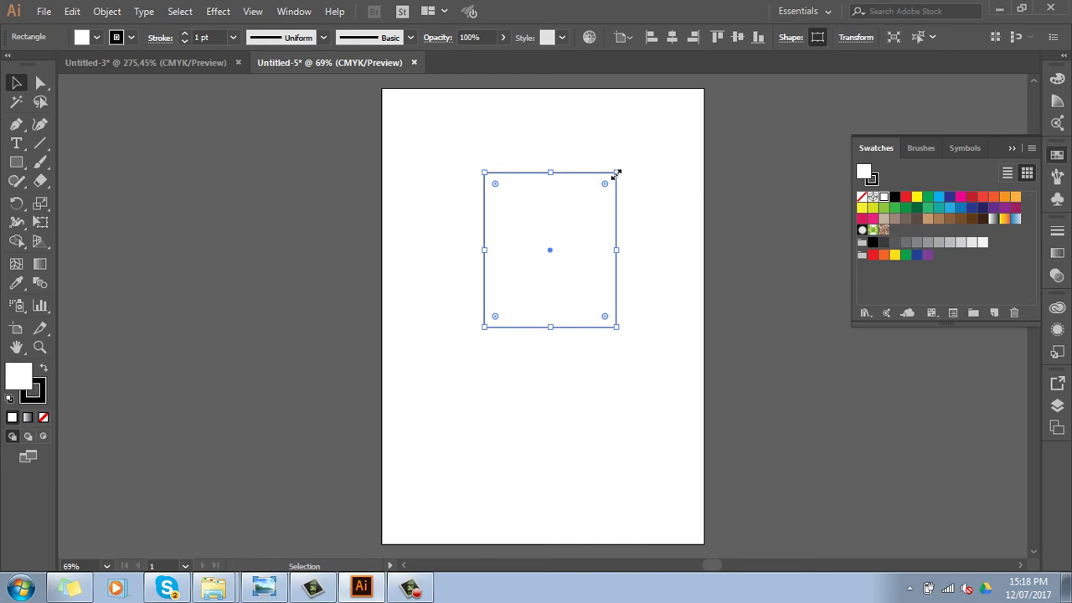
{"action": "mouse_move", "coordinate": [617, 173]}
{"action": "left_mouse_down"}
{"action": "mouse_move", "coordinate": [565, 177]}
{"action": "mouse_move", "coordinate": [670, 184]}
{"action": "left_mouse_up"}
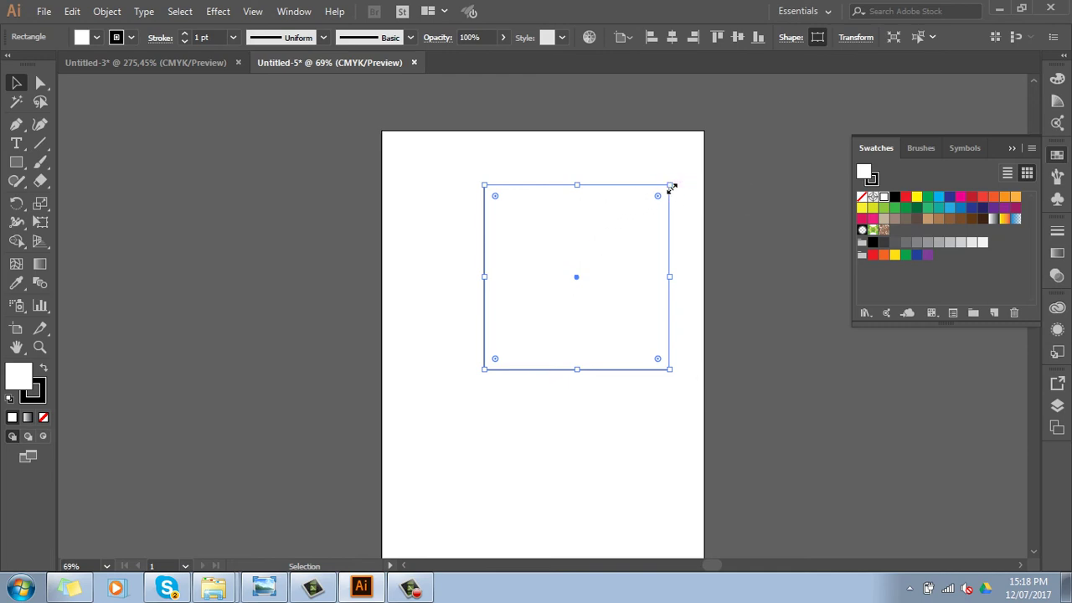
{"action": "mouse_move", "coordinate": [669, 185]}
{"action": "left_mouse_down"}
{"action": "mouse_move", "coordinate": [649, 98]}
{"action": "mouse_move", "coordinate": [643, 230]}
{"action": "mouse_move", "coordinate": [643, 220]}
{"action": "left_mouse_up"}
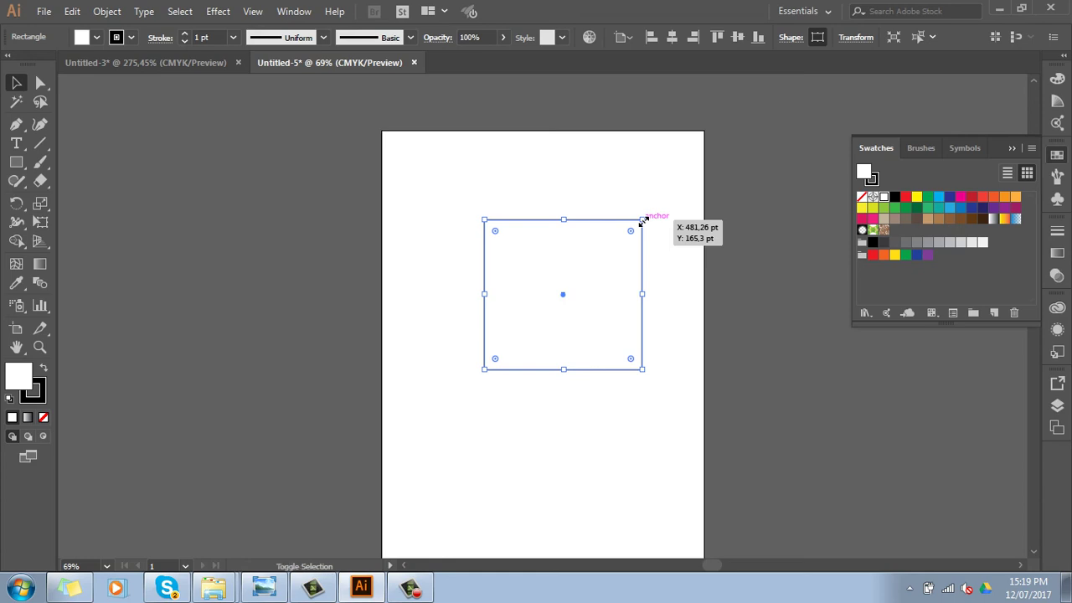
{"action": "mouse_move", "coordinate": [642, 219]}
{"action": "left_mouse_down"}
{"action": "mouse_move", "coordinate": [550, 230]}
{"action": "mouse_move", "coordinate": [688, 136]}
{"action": "mouse_move", "coordinate": [572, 287]}
{"action": "left_mouse_up"}
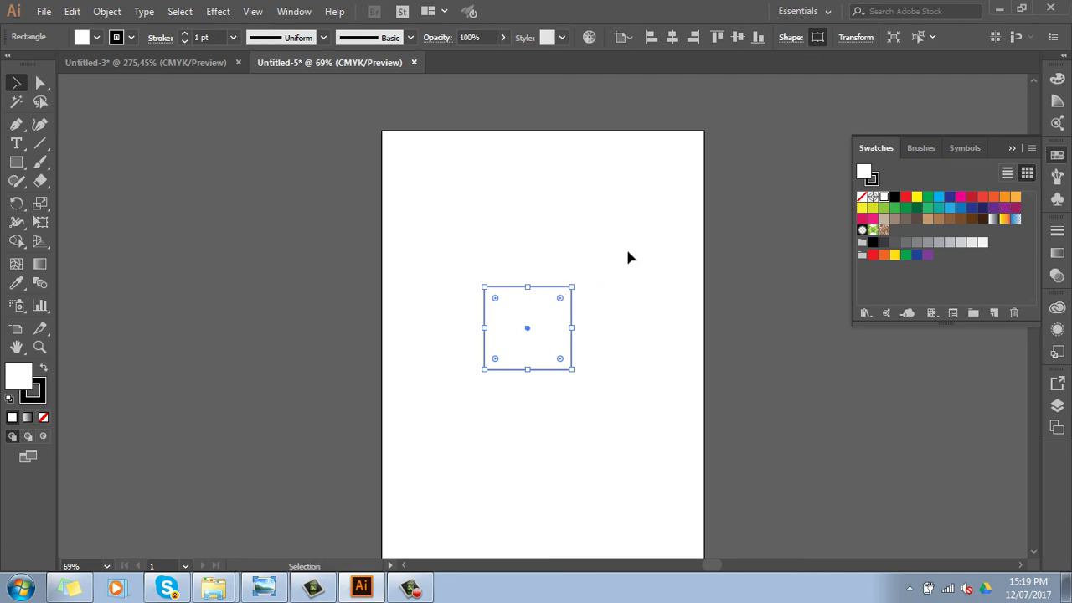
{"action": "mouse_move", "coordinate": [572, 286]}
{"action": "left_mouse_down"}
{"action": "mouse_move", "coordinate": [631, 213]}
{"action": "mouse_move", "coordinate": [603, 240]}
{"action": "mouse_move", "coordinate": [661, 196]}
{"action": "mouse_move", "coordinate": [581, 230]}
{"action": "mouse_move", "coordinate": [638, 181]}
{"action": "mouse_move", "coordinate": [647, 161]}
{"action": "mouse_move", "coordinate": [586, 199]}
{"action": "mouse_move", "coordinate": [639, 151]}
{"action": "left_mouse_up"}
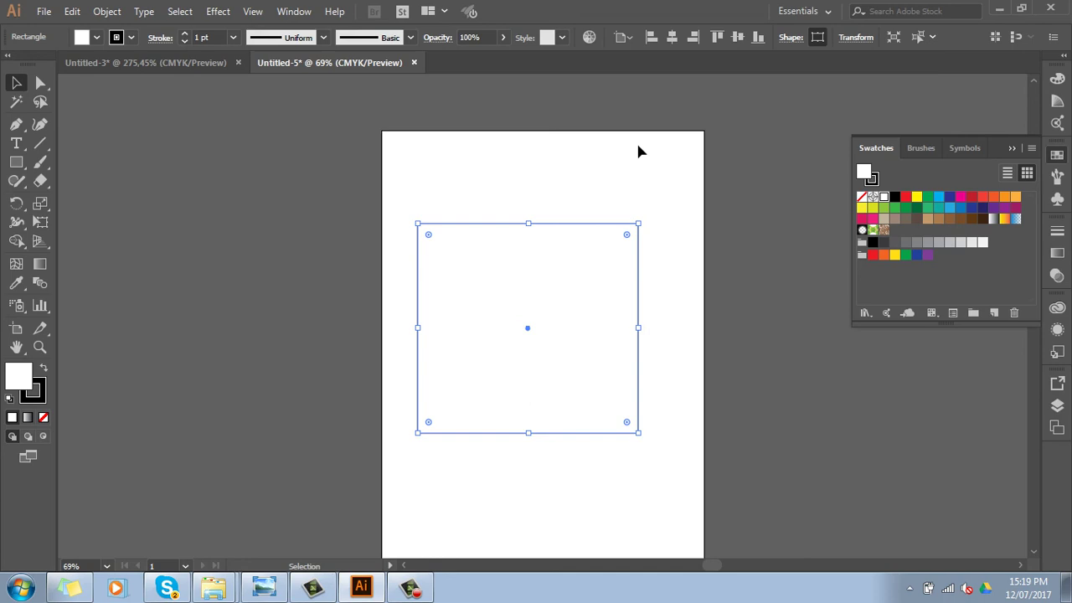
{"action": "key", "text": "Delete"}
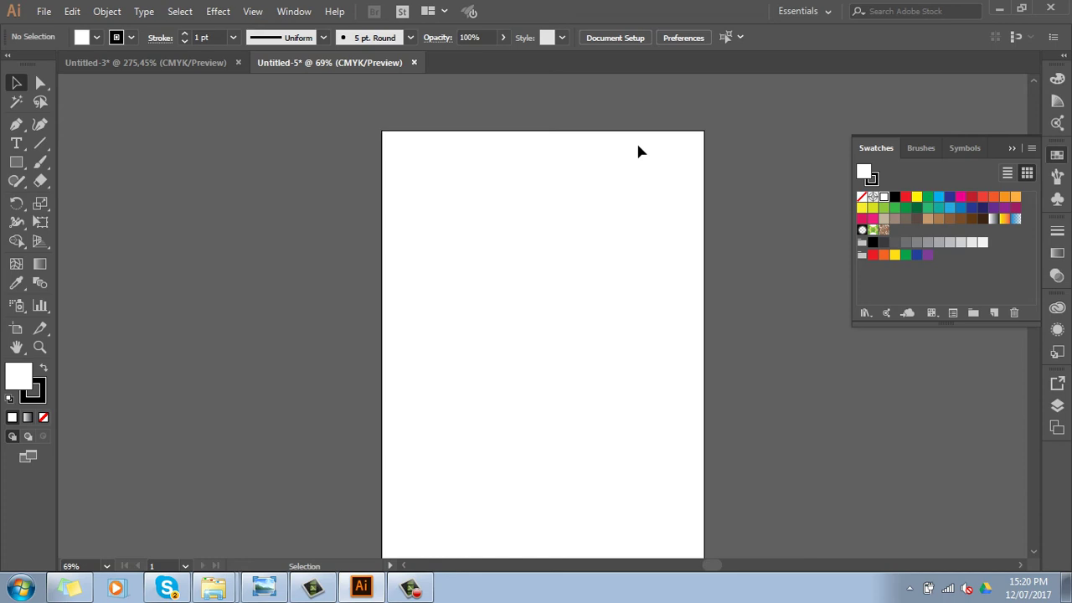
Zoom into the upper artboard and draw a top-left rectangle with dark navy fill and no stroke.
{"action": "key", "text": "z"}
{"action": "left_click_drag", "start_coordinate": [373, 122], "coordinate": [636, 327]}
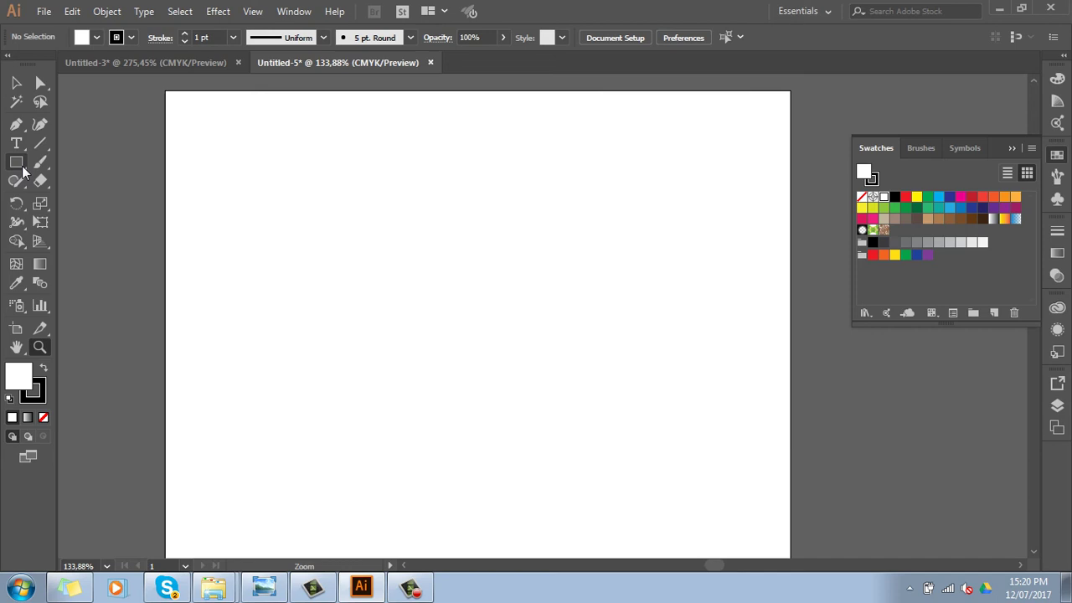
{"action": "left_click", "coordinate": [22, 170]}
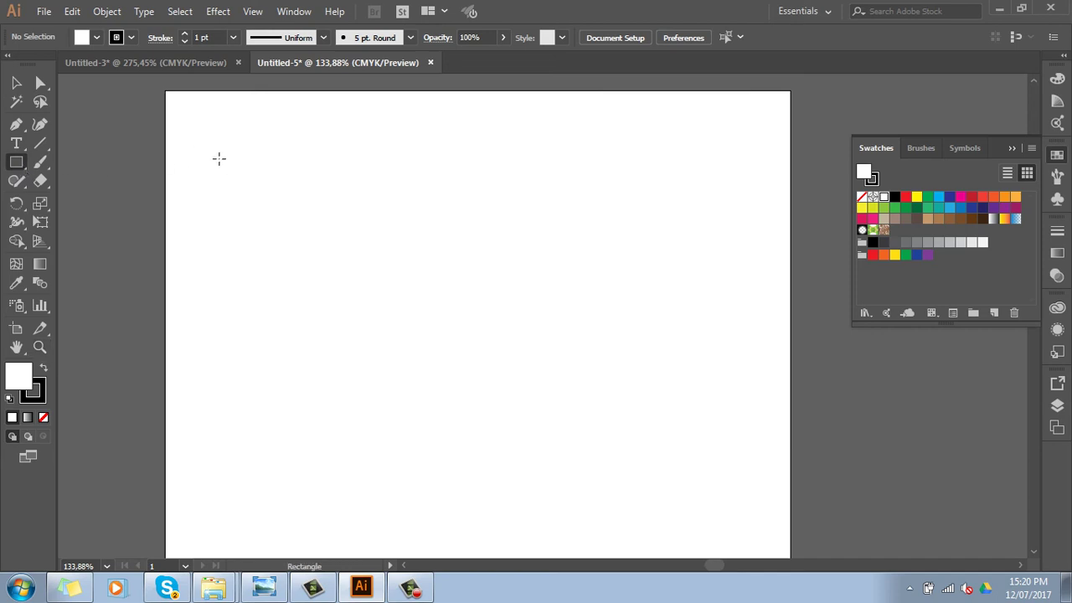
{"action": "left_click_drag", "start_coordinate": [218, 159], "coordinate": [437, 267]}
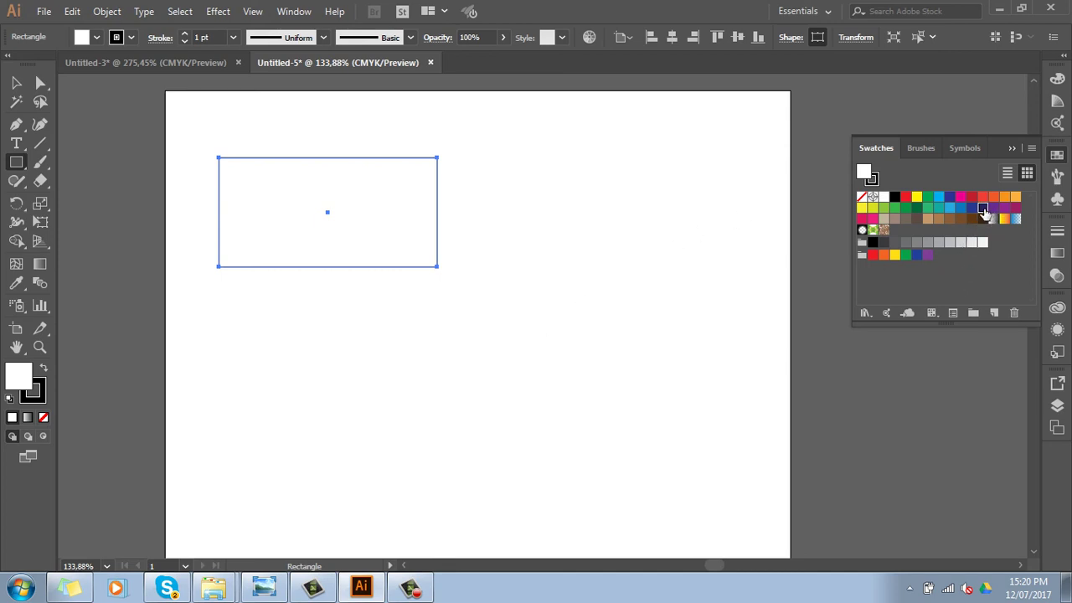
{"action": "left_click", "coordinate": [982, 207]}
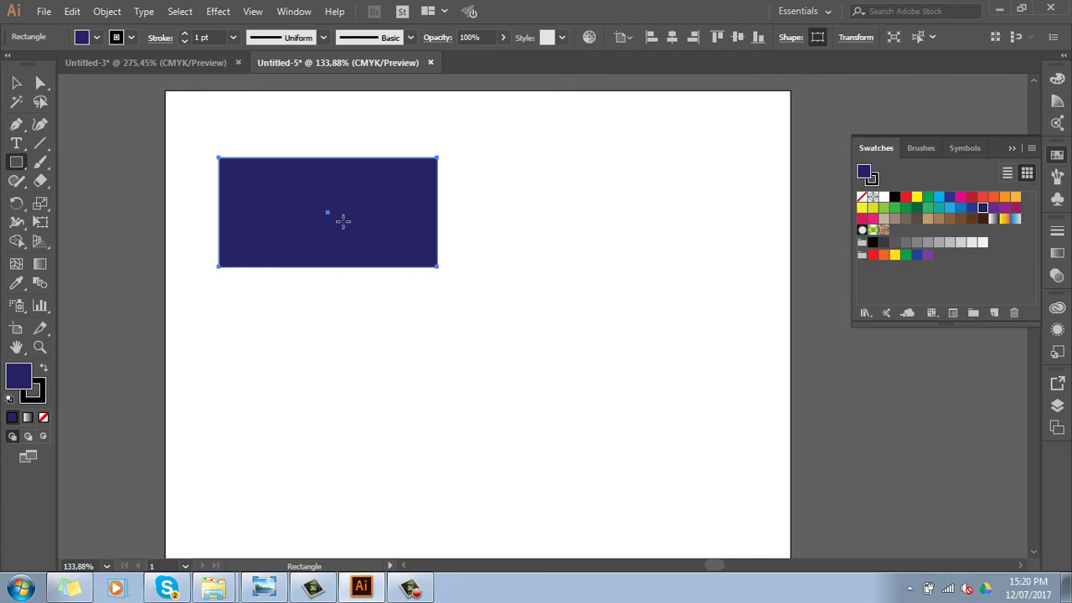
{"action": "left_click", "coordinate": [41, 401]}
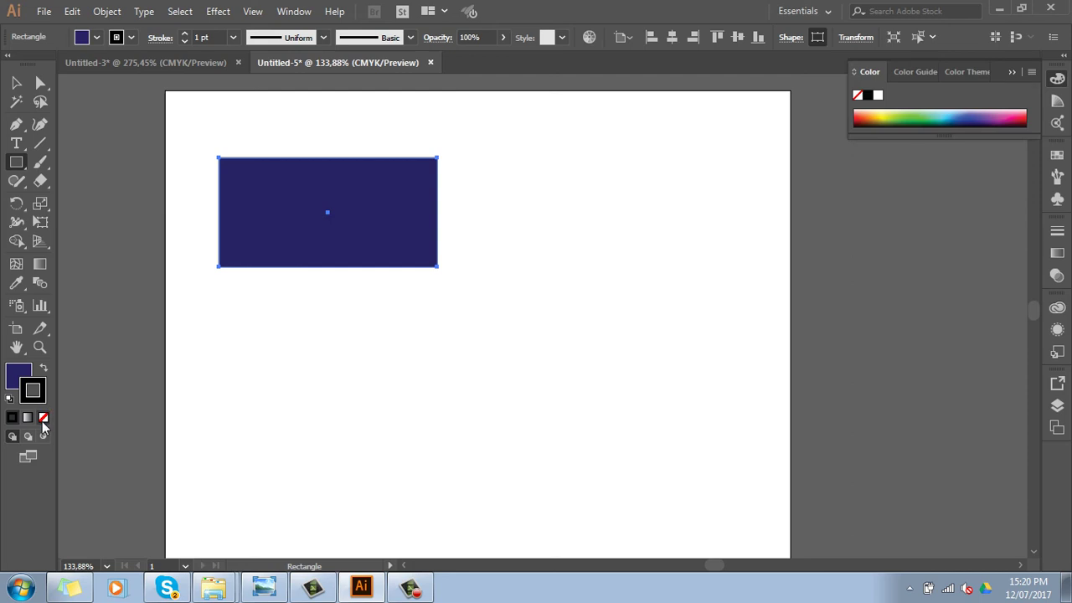
{"action": "left_click", "coordinate": [44, 416]}
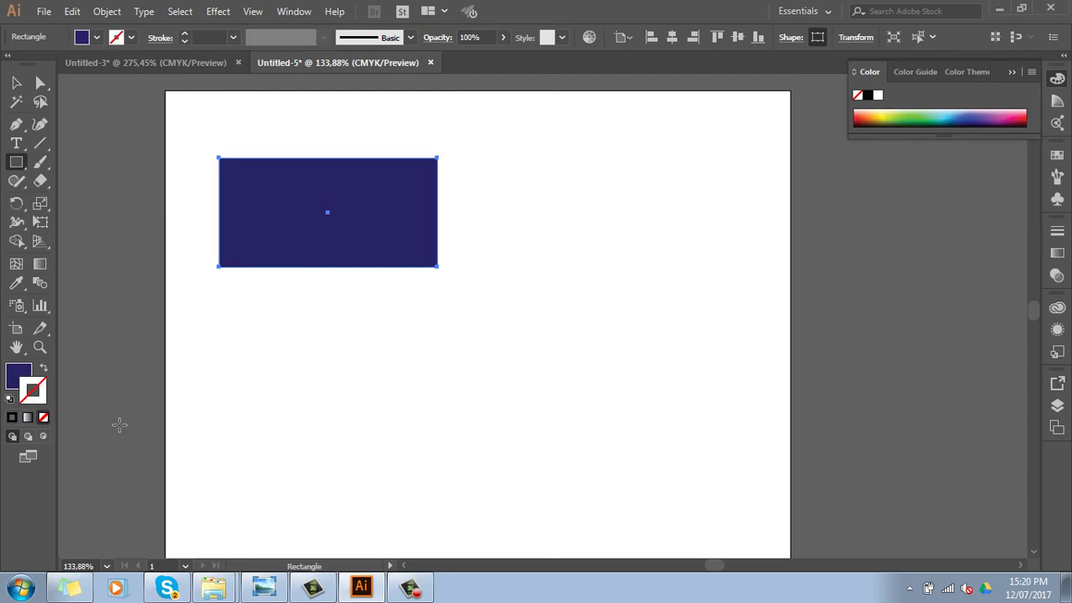
{"action": "left_click", "coordinate": [16, 83]}
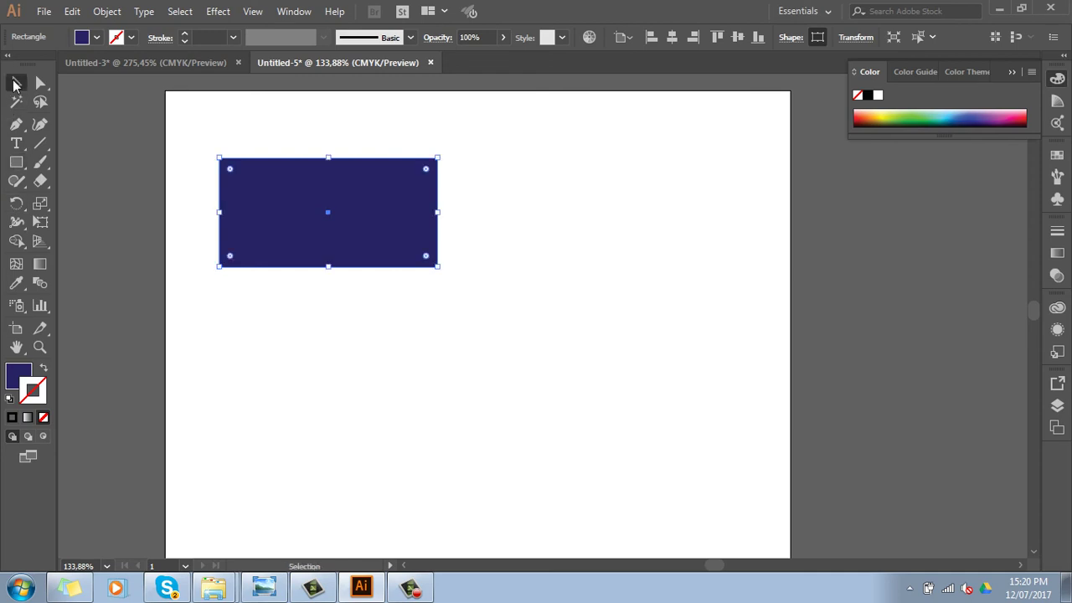
{"action": "left_click", "coordinate": [359, 280]}
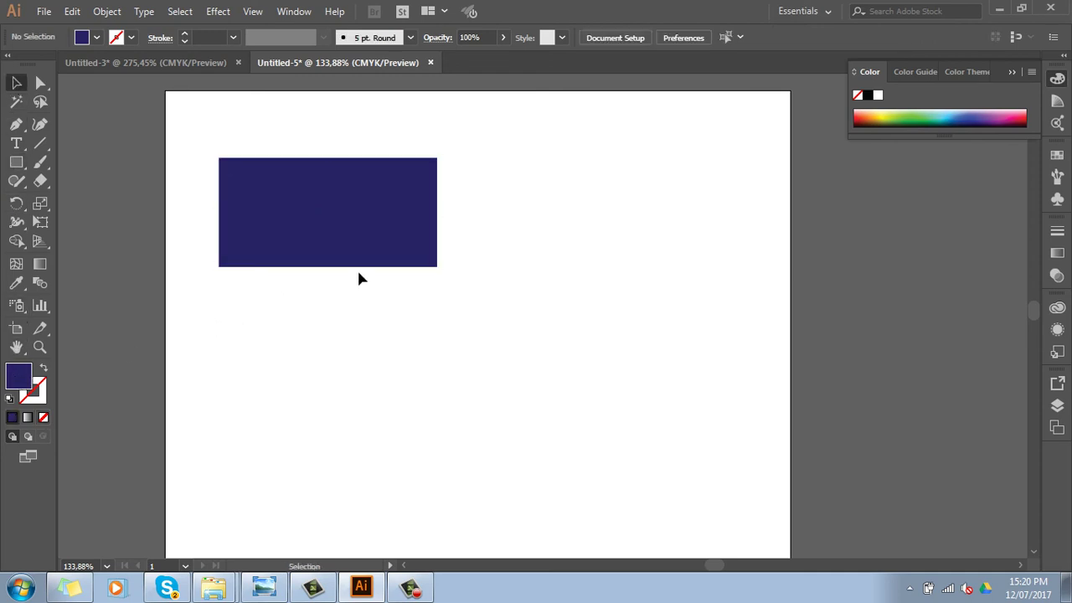
{"action": "key", "text": "ctrl+a"}
Zoom in on the navy rectangle and paste a copy directly in front of it.
{"action": "key", "text": "ctrl+plus"}
{"action": "key", "text": "ctrl+plus"}
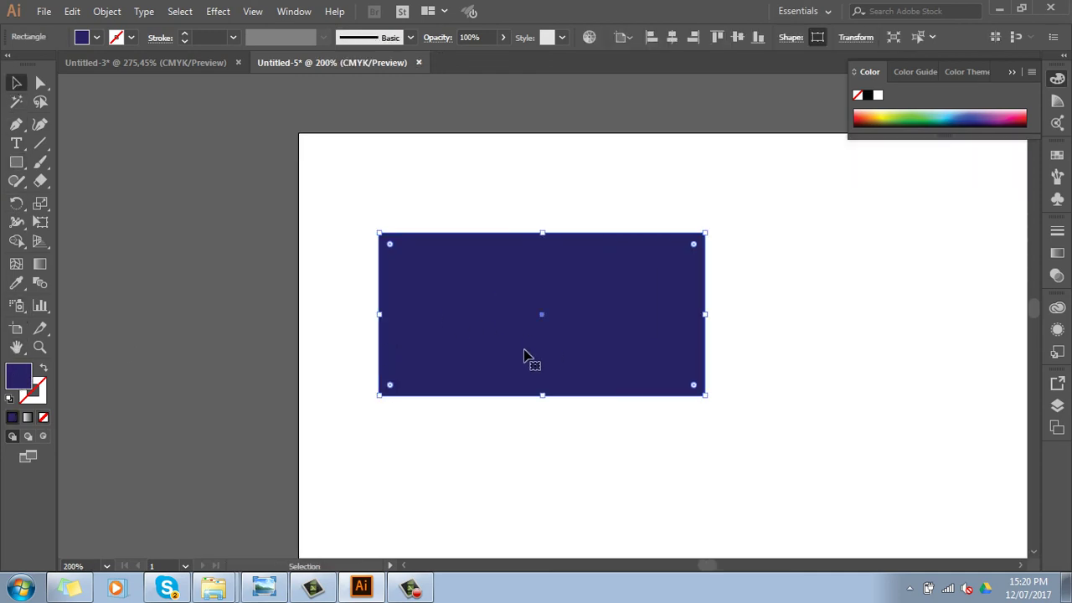
{"action": "key", "text": "ctrl+plus"}
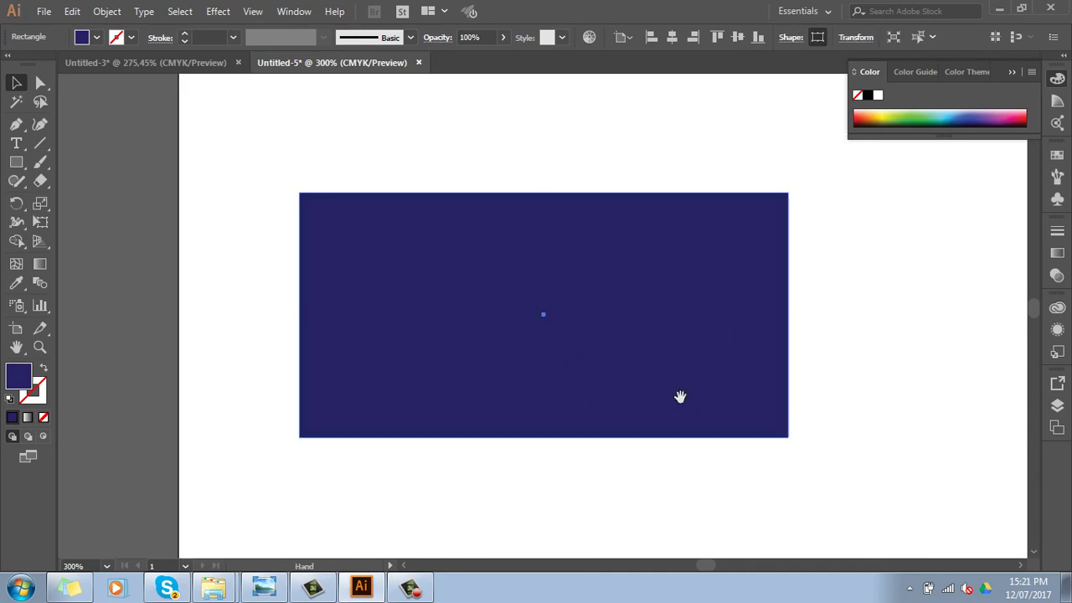
{"action": "left_click_drag", "start_coordinate": [680, 395], "coordinate": [581, 387]}
{"action": "left_click", "coordinate": [811, 387]}
{"action": "left_click", "coordinate": [614, 359]}
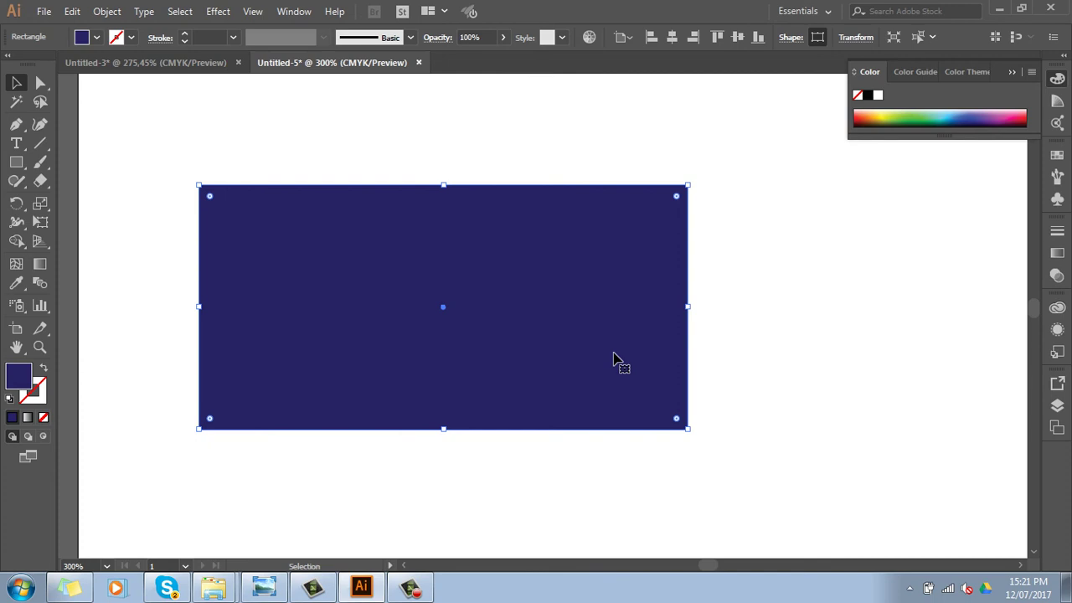
{"action": "key", "text": "a"}
{"action": "key", "text": "v"}
Fill the copy light grey and trim it to a band across the top.
{"action": "left_click", "coordinate": [1055, 199]}
{"action": "left_click", "coordinate": [982, 242]}
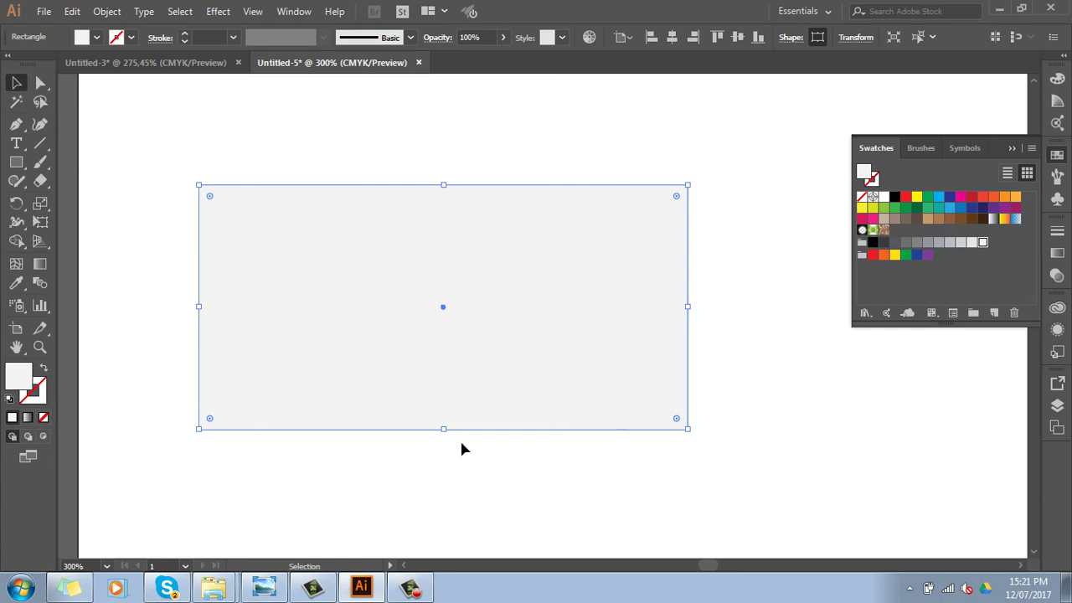
{"action": "left_click_drag", "start_coordinate": [447, 429], "coordinate": [445, 245]}
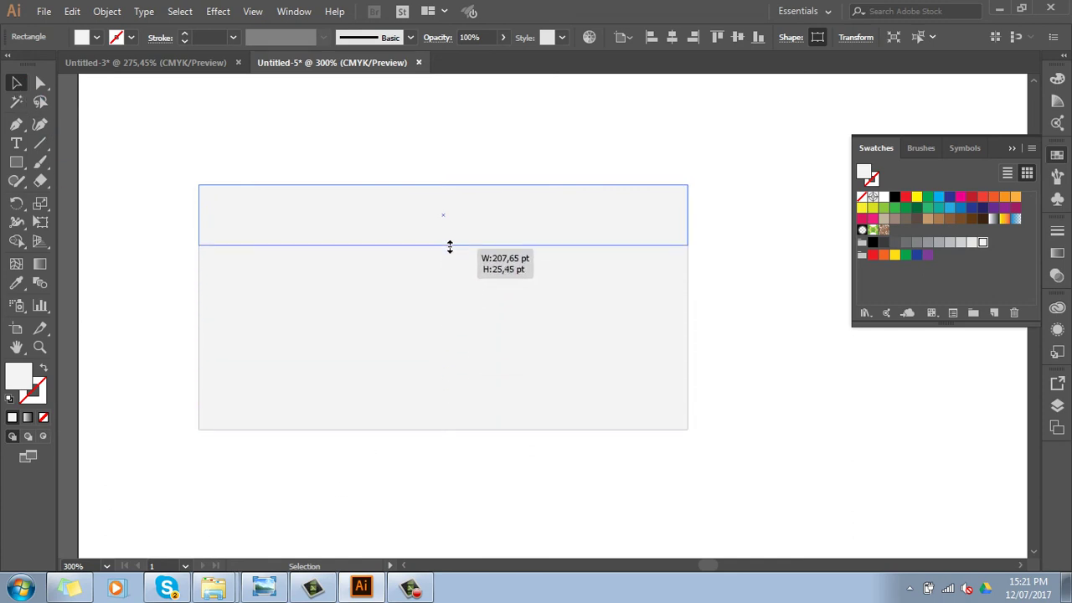
{"action": "left_click", "coordinate": [736, 400]}
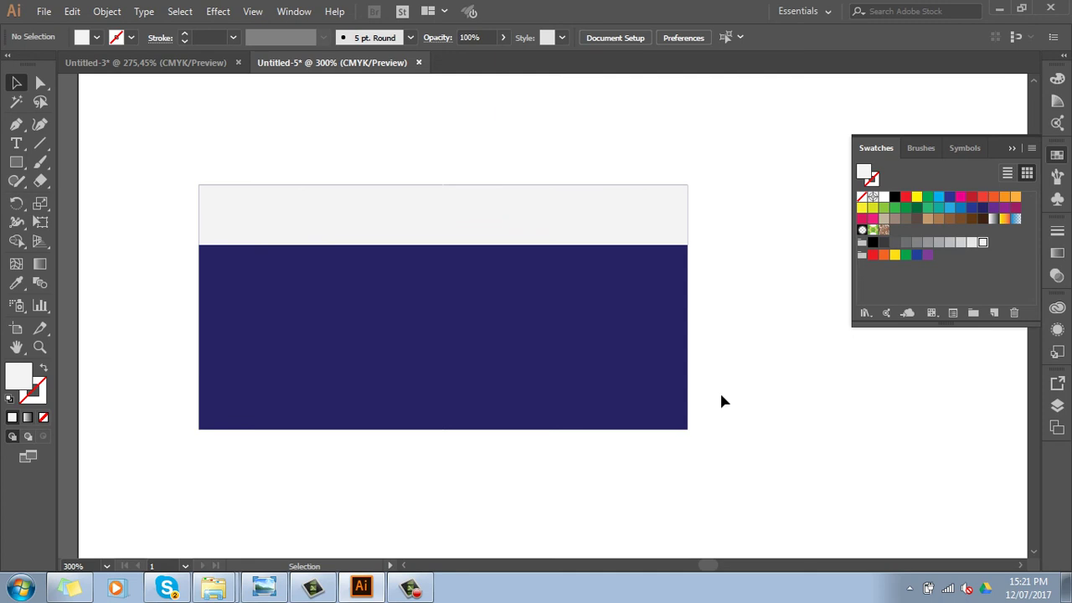
{"action": "left_click", "coordinate": [538, 241]}
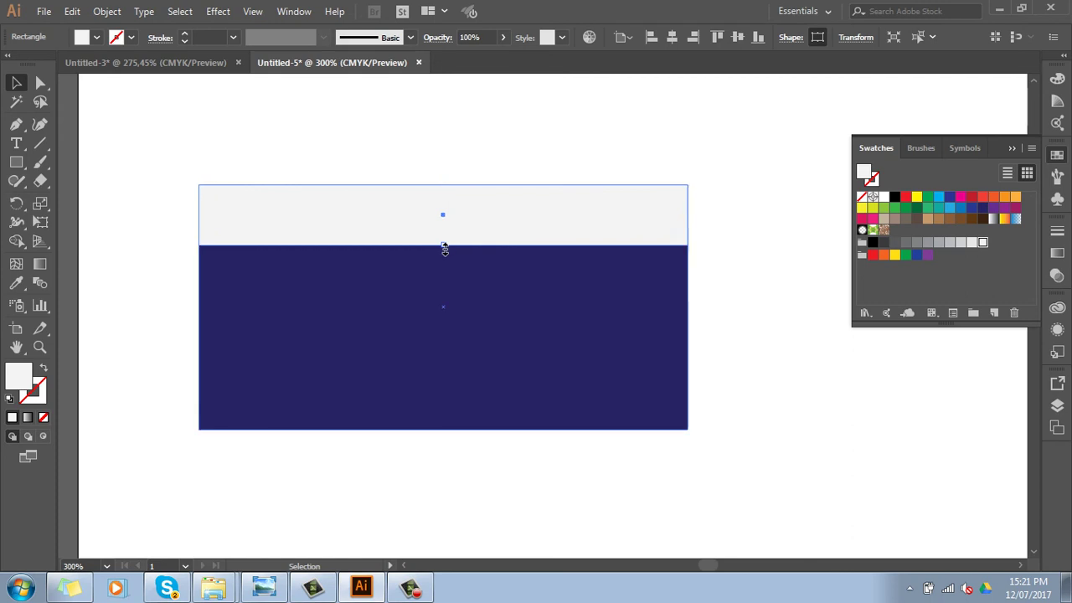
{"action": "left_click_drag", "start_coordinate": [443, 244], "coordinate": [443, 318]}
{"action": "key", "text": "ctrl+z"}
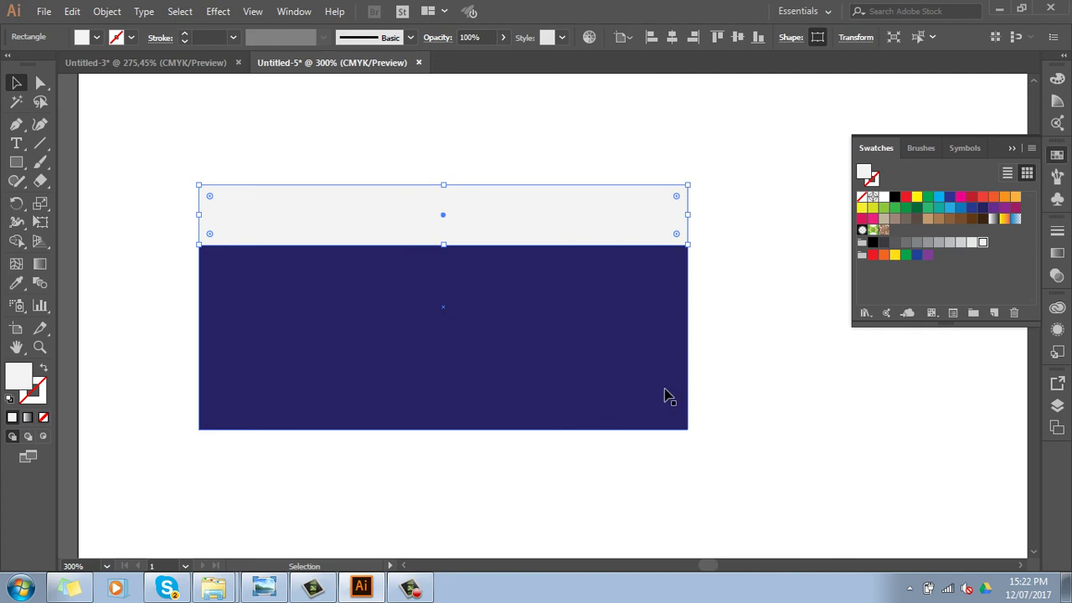
{"action": "left_click", "coordinate": [762, 352]}
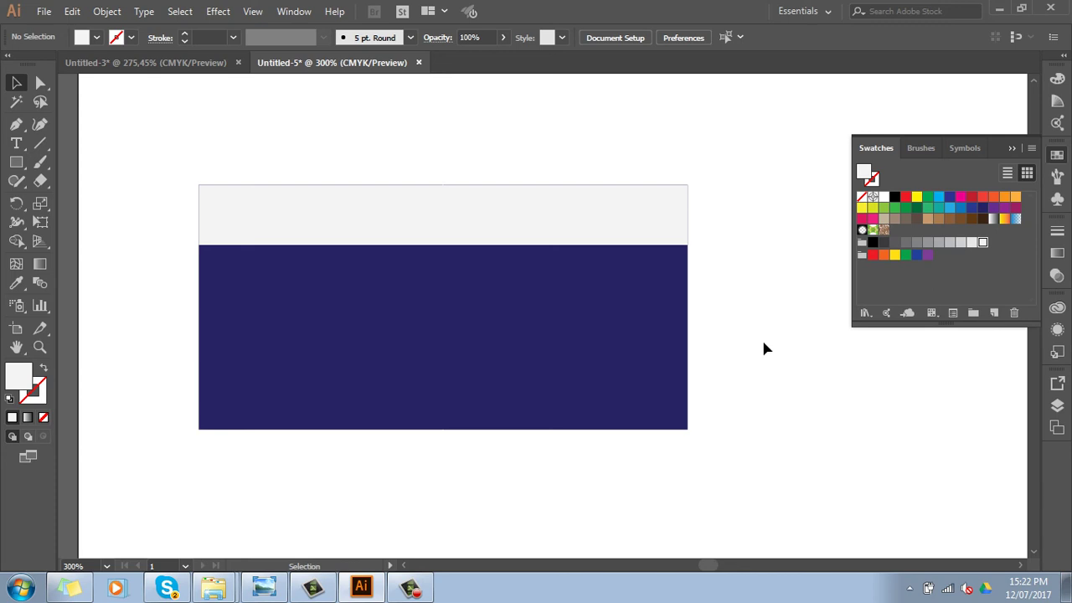
{"action": "left_click", "coordinate": [571, 327]}
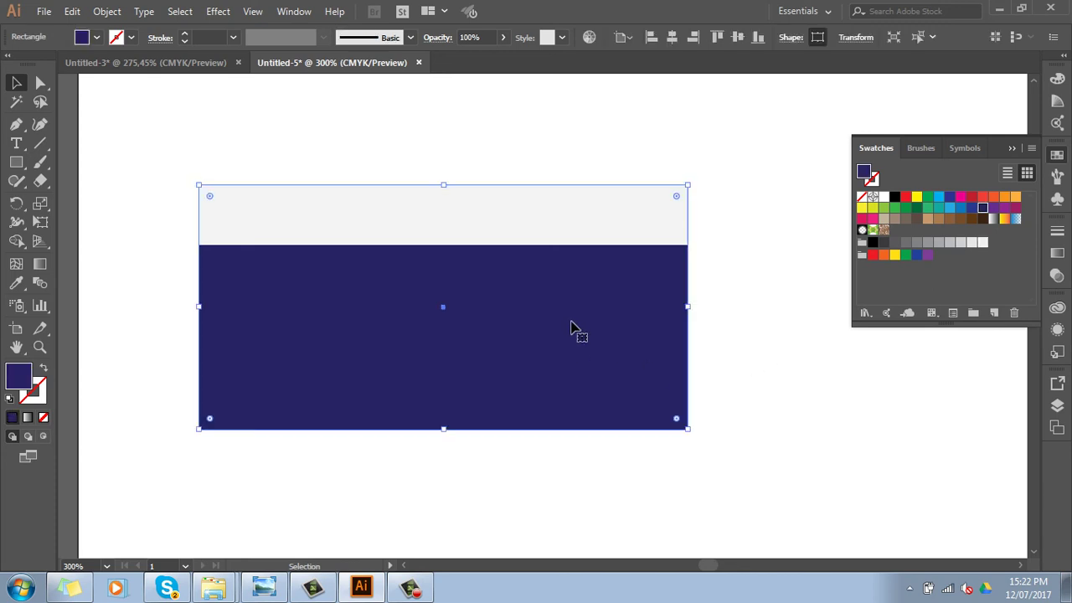
{"action": "left_click", "coordinate": [609, 210]}
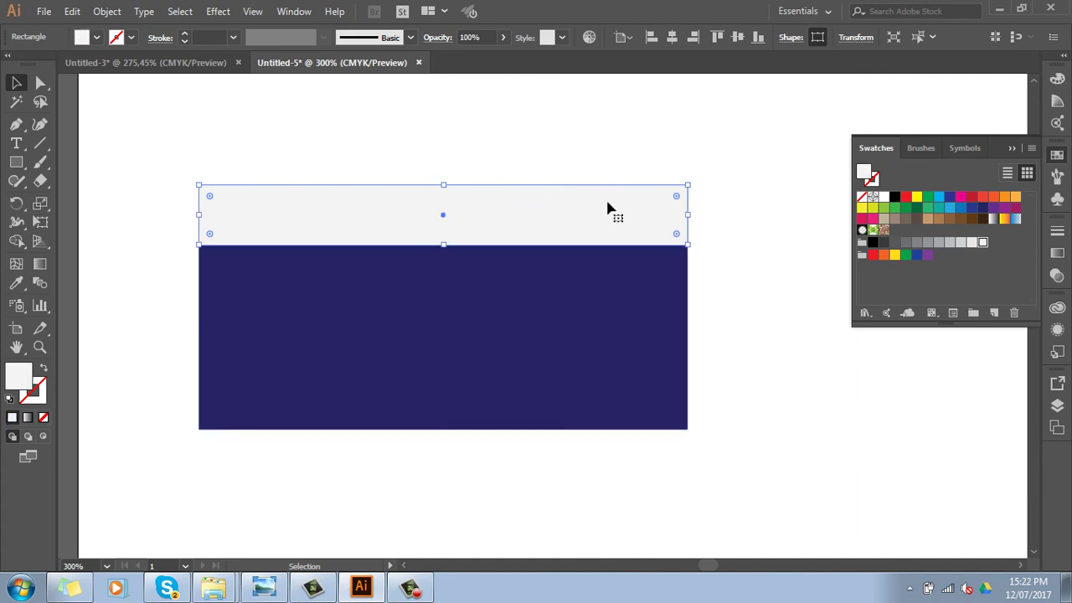
{"action": "left_click", "coordinate": [737, 299]}
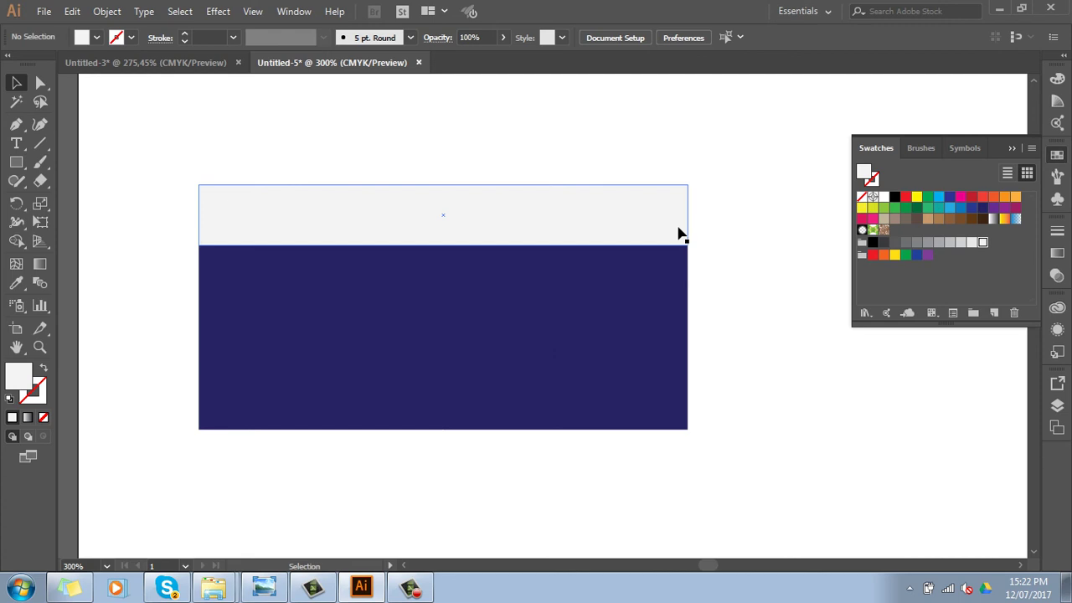
{"action": "left_click", "coordinate": [601, 221]}
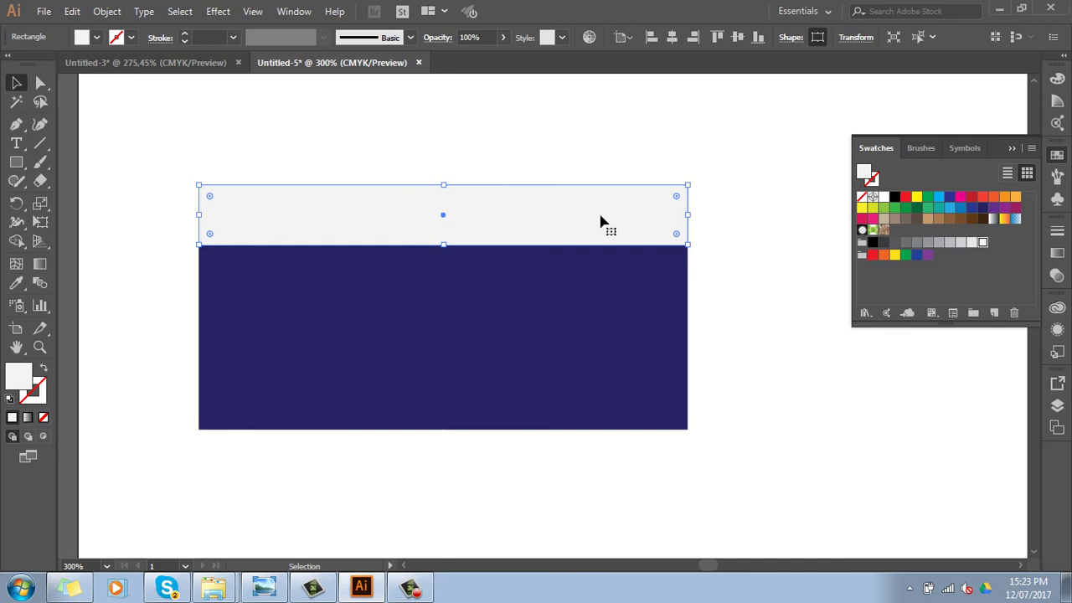
Try resizing, recolouring and moving the light band, then undo those changes.
{"action": "key", "text": "a"}
{"action": "key", "text": "v"}
{"action": "left_click_drag", "start_coordinate": [444, 248], "coordinate": [443, 257]}
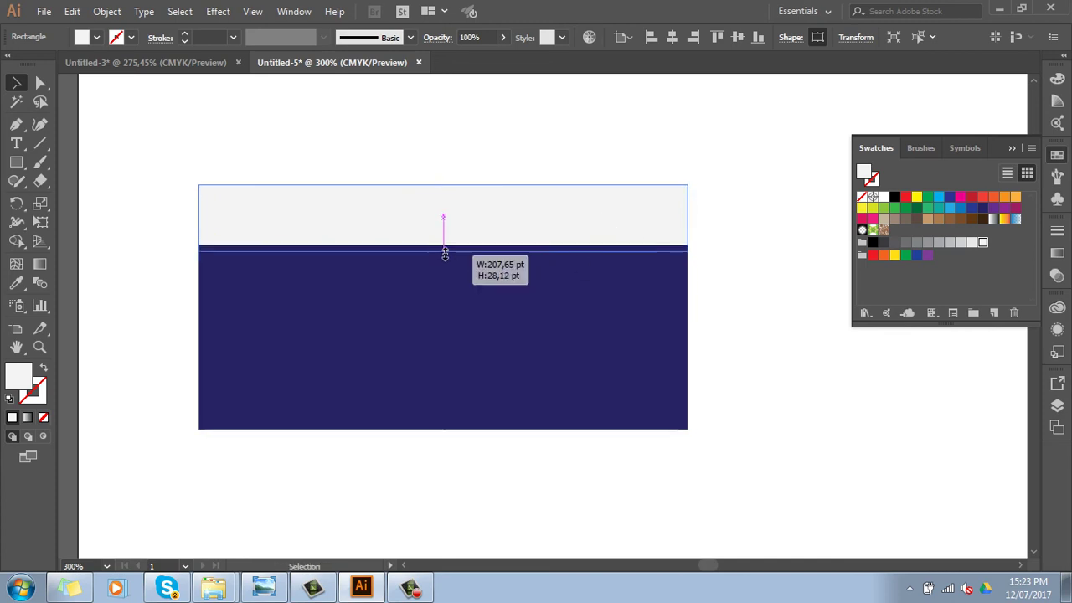
{"action": "left_click", "coordinate": [939, 242]}
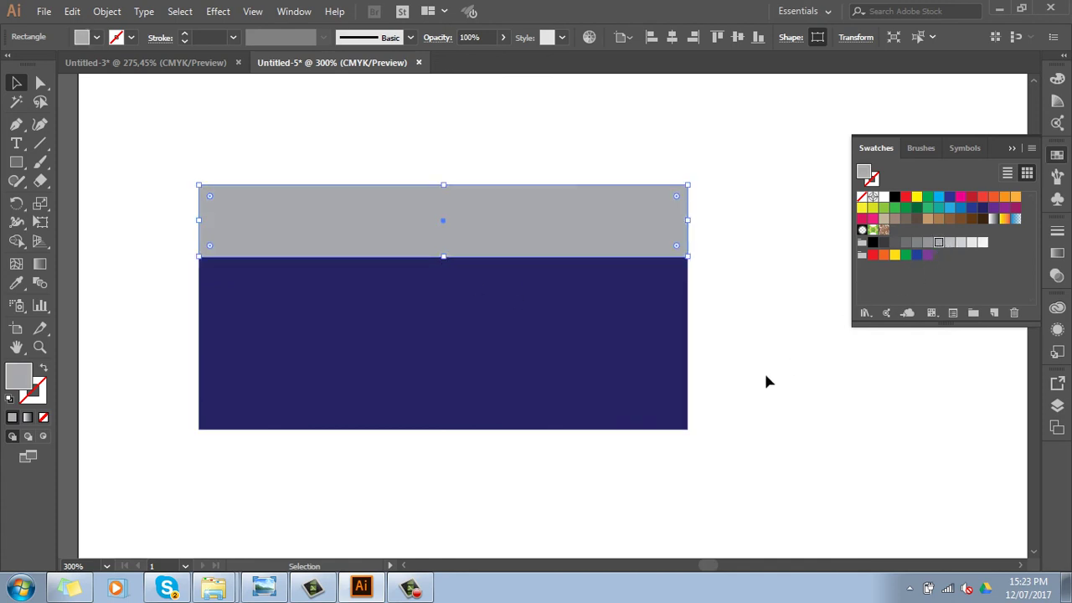
{"action": "key", "text": "ctrl+z"}
{"action": "left_click", "coordinate": [766, 350]}
{"action": "left_click_drag", "start_coordinate": [580, 226], "coordinate": [647, 160]}
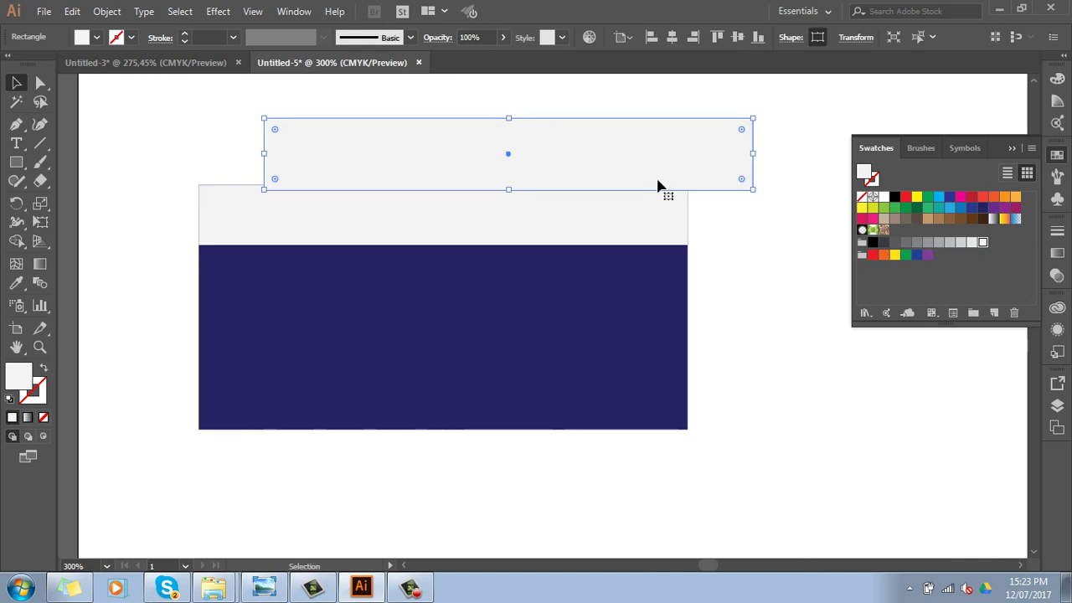
{"action": "key", "text": "ctrl+z"}
{"action": "key", "text": "ctrl+z"}
Stretch the back rectangle down slightly and fill it grey, forming a thin stripe.
{"action": "left_click", "coordinate": [557, 210]}
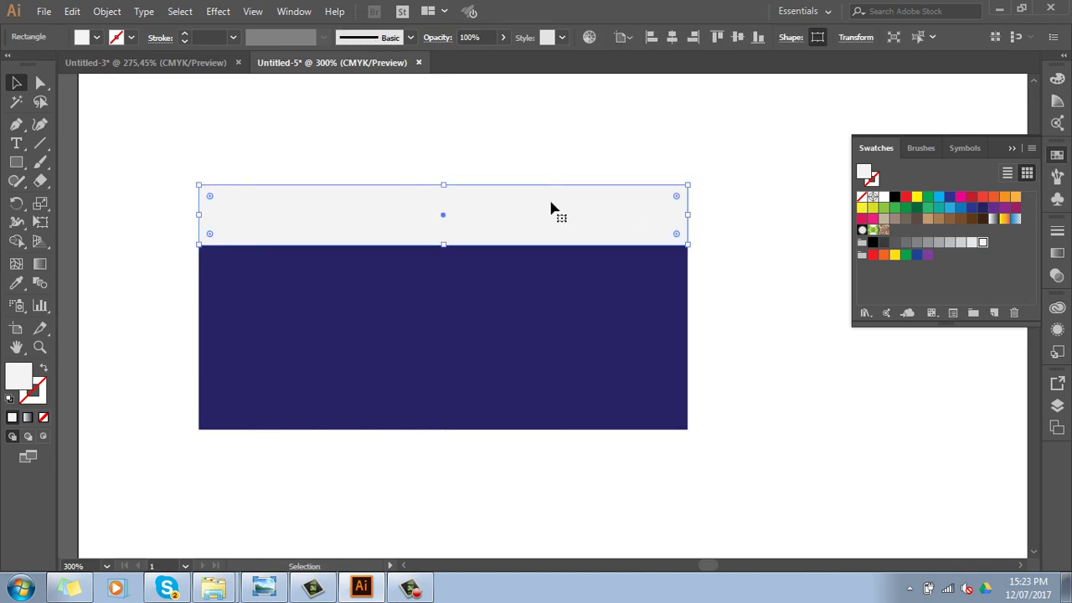
{"action": "key", "text": "a"}
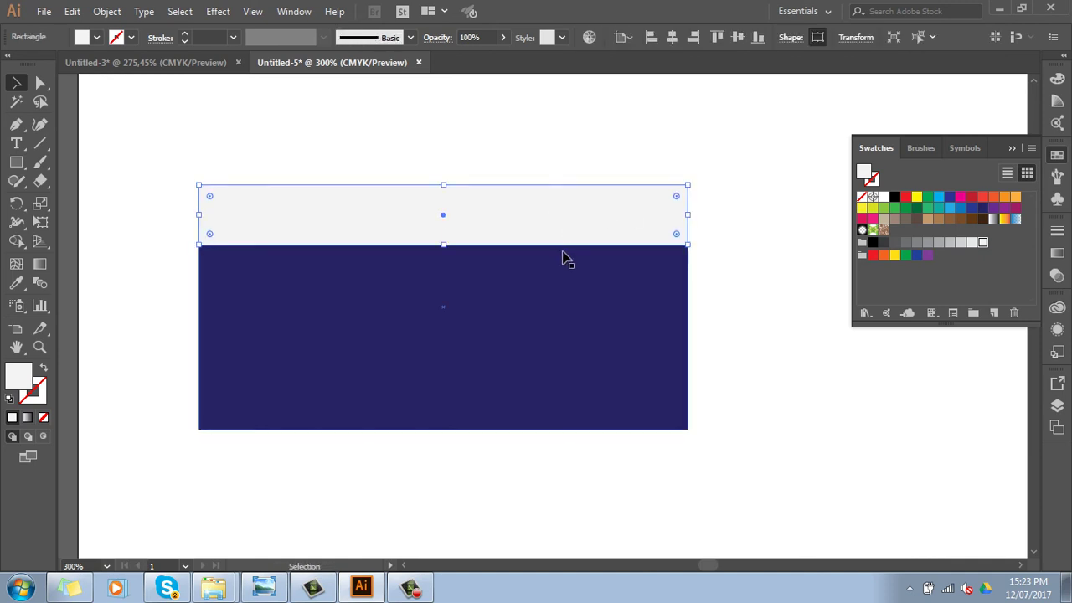
{"action": "key", "text": "v"}
{"action": "left_click_drag", "start_coordinate": [443, 245], "coordinate": [443, 260]}
{"action": "left_click", "coordinate": [949, 244]}
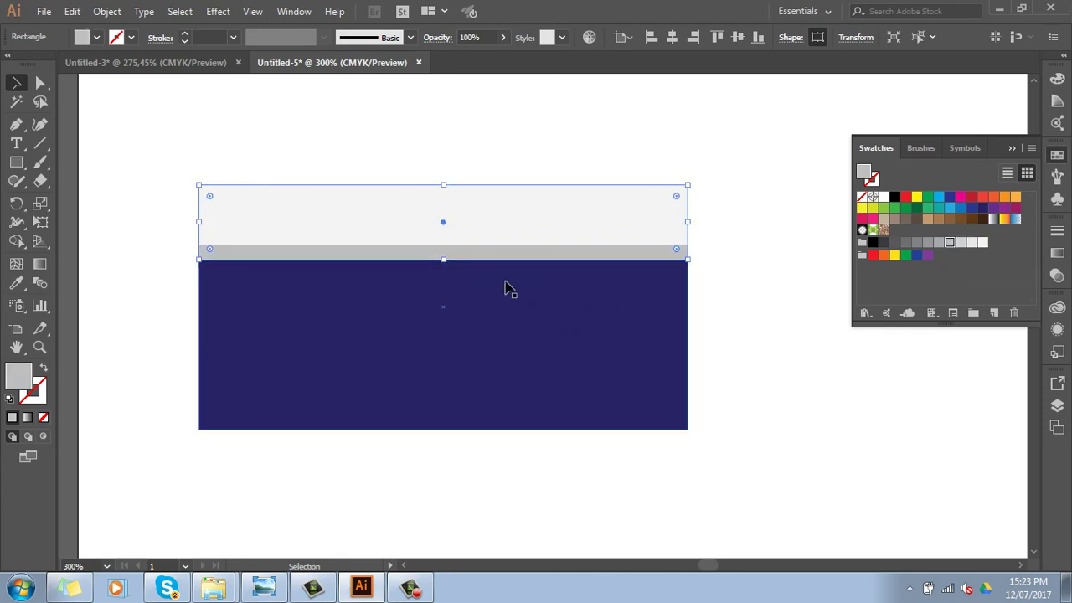
{"action": "left_click", "coordinate": [716, 240]}
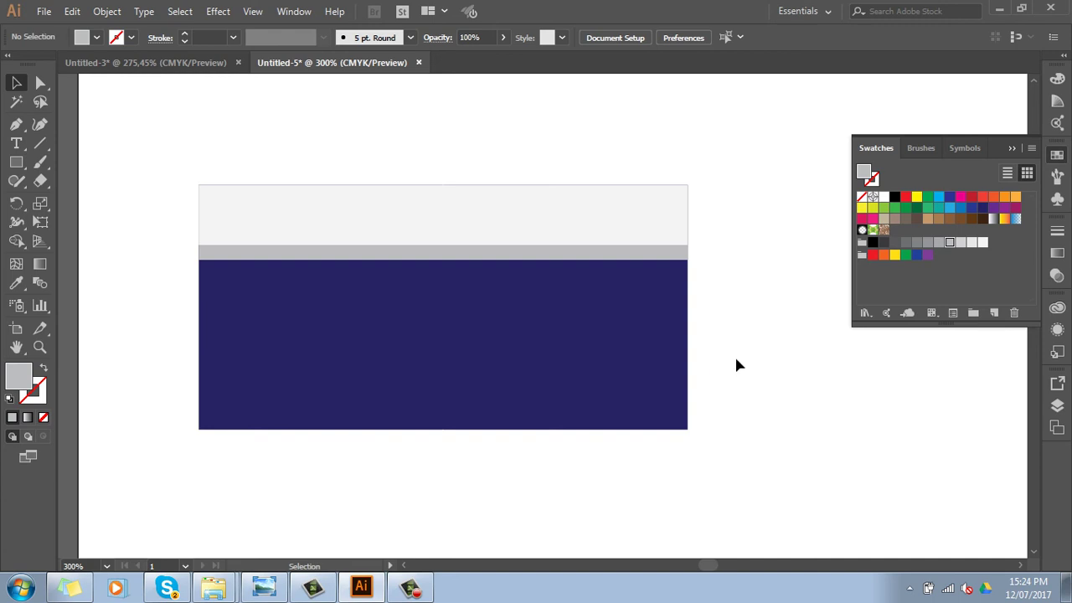
Alt-drag a duplicate of the navy rectangle to the right.
{"action": "left_click_drag", "start_coordinate": [787, 341], "coordinate": [484, 344]}
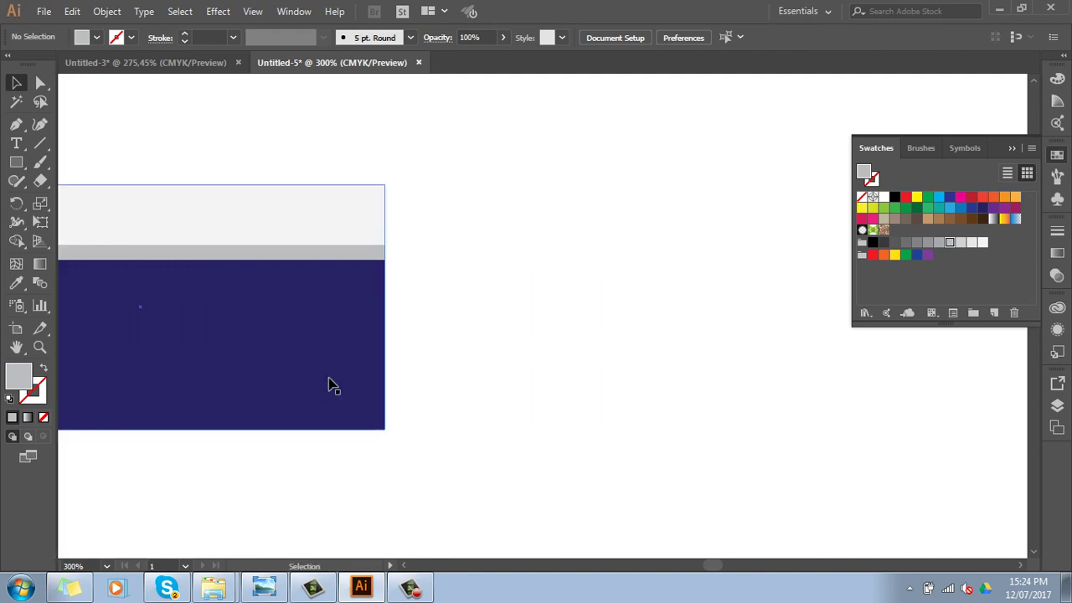
{"action": "left_click", "coordinate": [289, 362]}
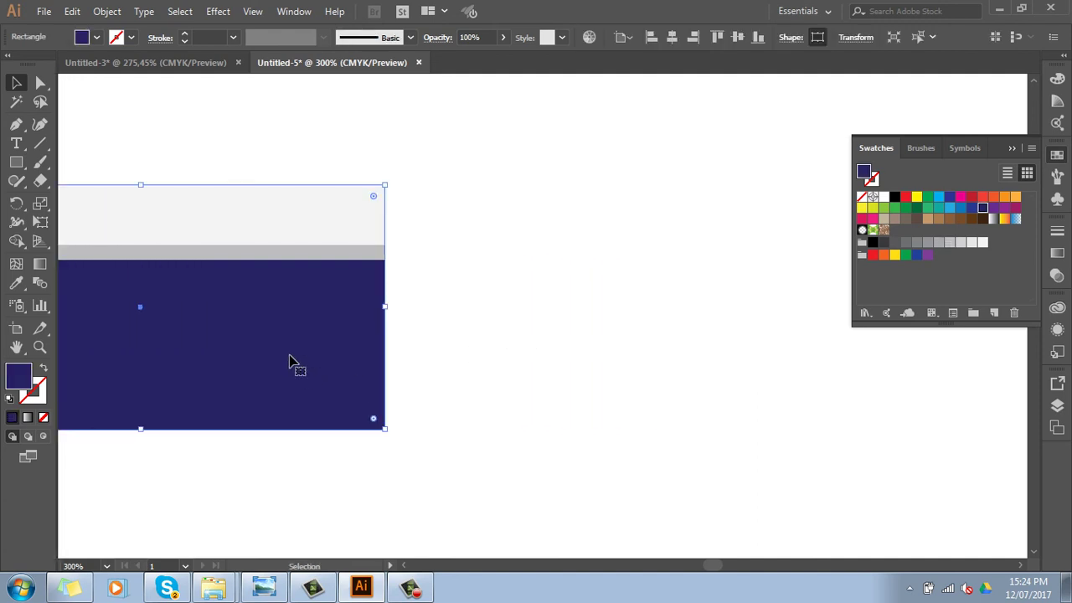
{"action": "mouse_move", "coordinate": [235, 354]}
{"action": "left_mouse_down"}
{"action": "mouse_move", "coordinate": [689, 352]}
{"action": "mouse_move", "coordinate": [553, 355]}
{"action": "left_mouse_up"}
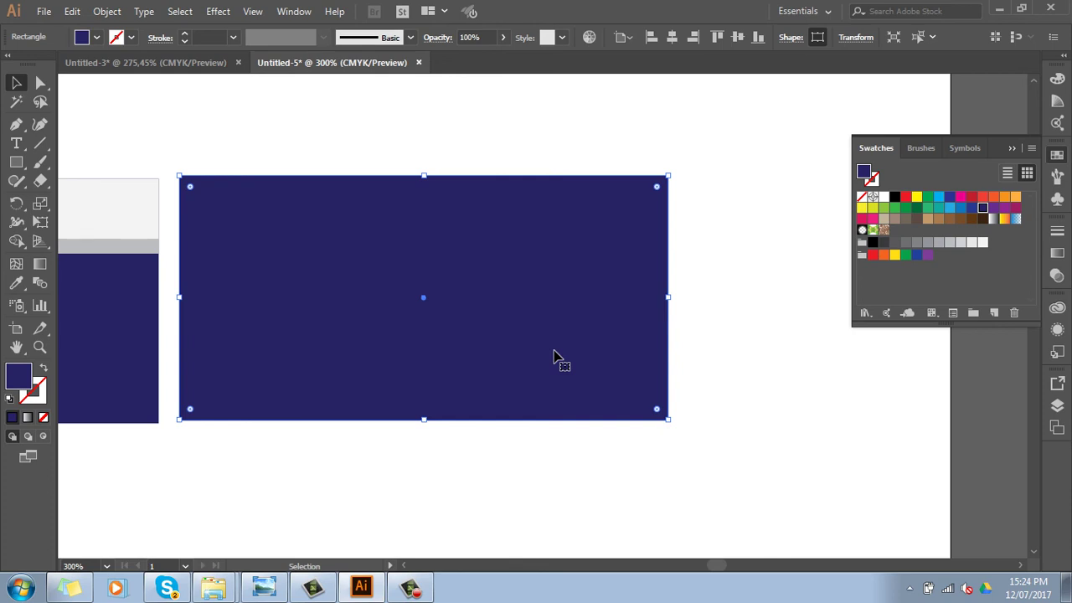
Fill the navy copy white and narrow it to cover roughly the left third.
{"action": "left_click", "coordinate": [670, 376]}
{"action": "left_click", "coordinate": [581, 358]}
{"action": "key", "text": "a"}
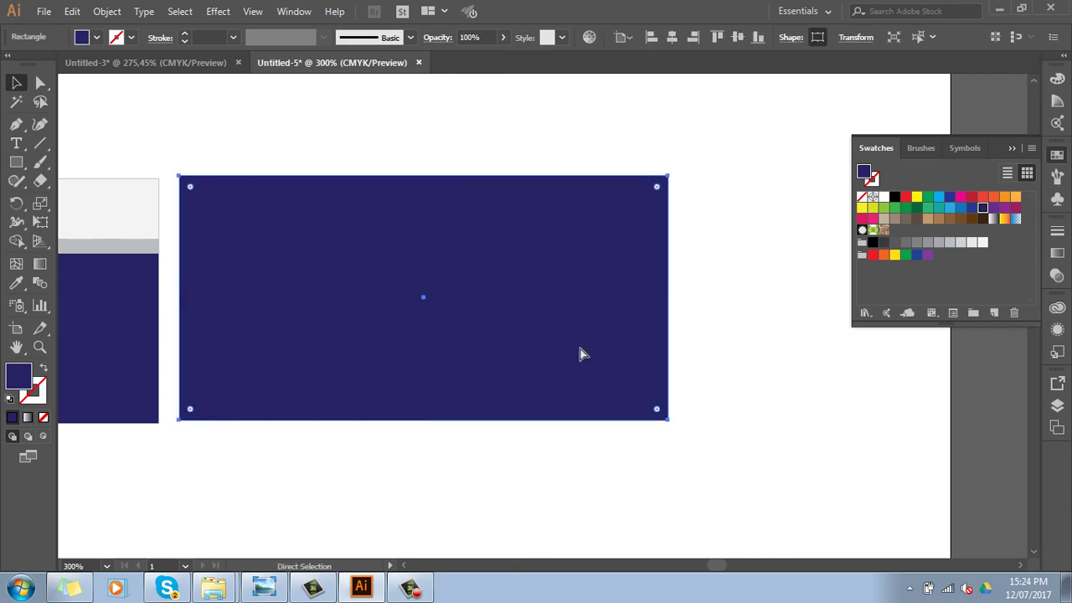
{"action": "key", "text": "v"}
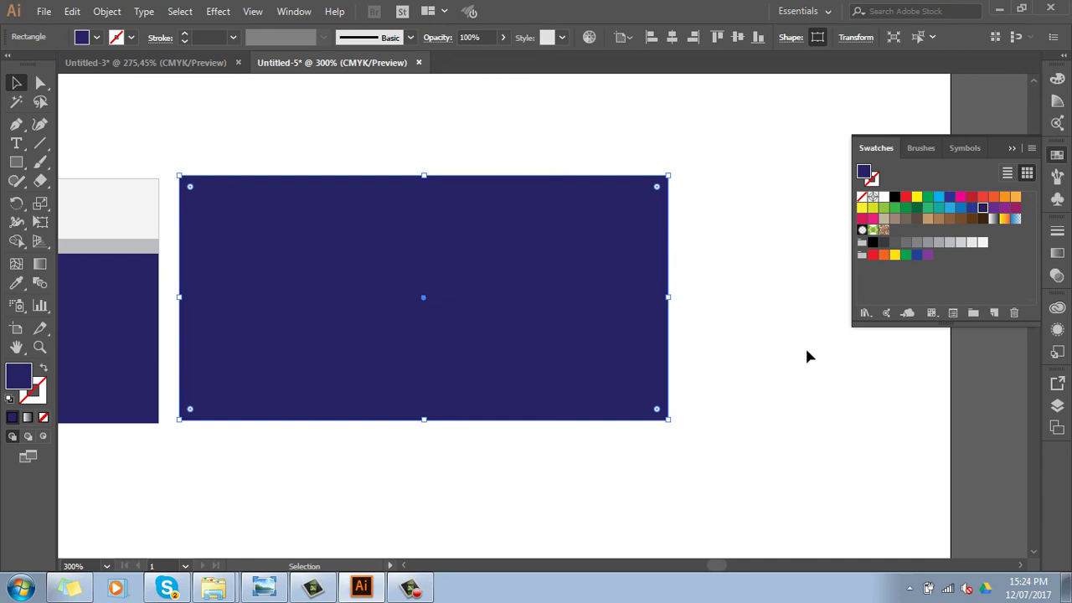
{"action": "left_click", "coordinate": [982, 242]}
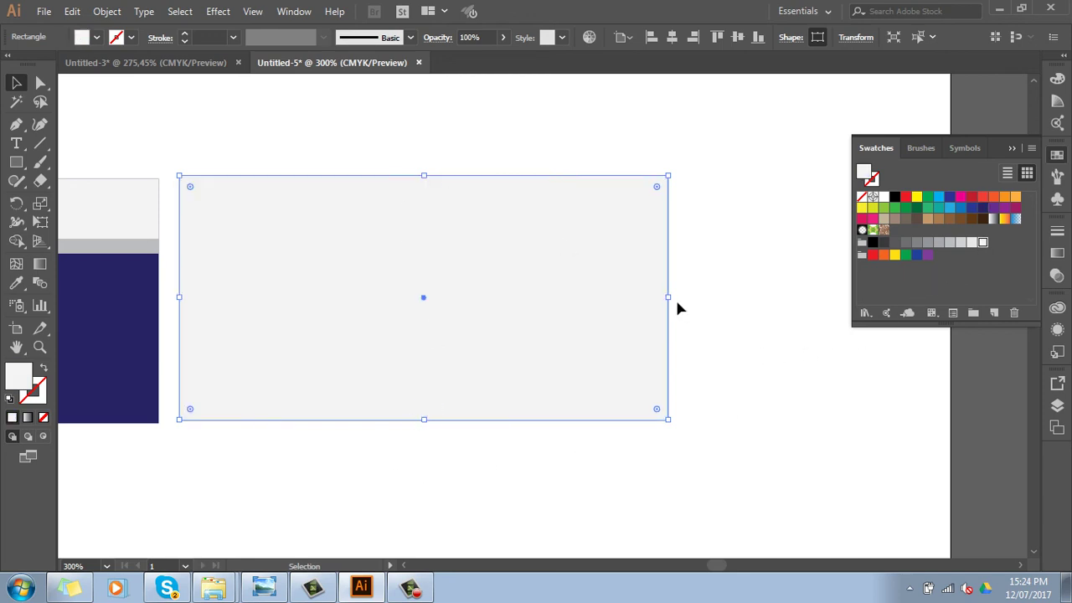
{"action": "left_click_drag", "start_coordinate": [670, 296], "coordinate": [337, 295]}
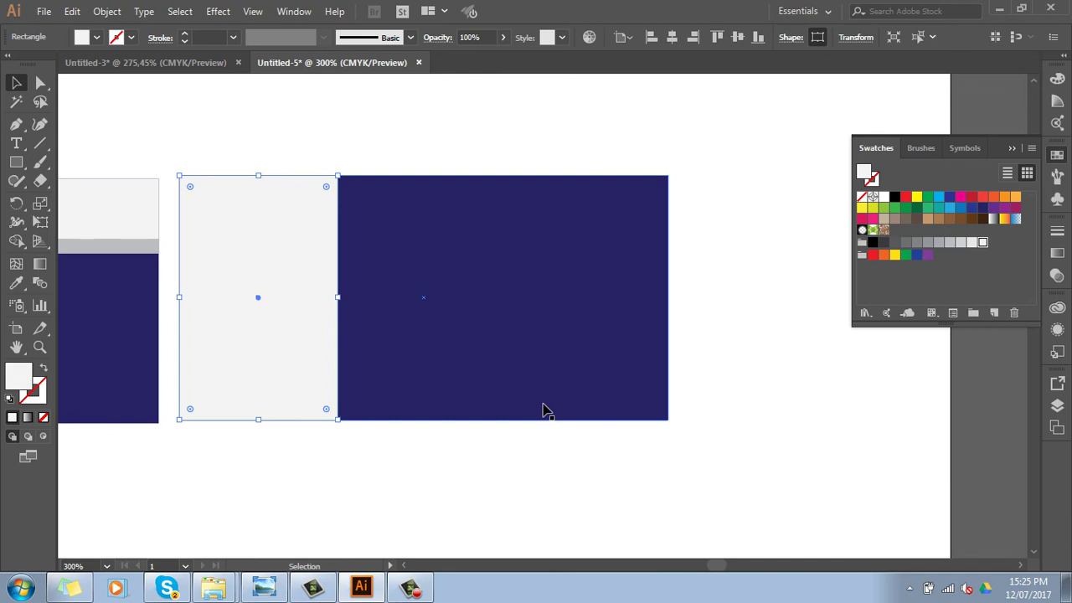
{"action": "left_click", "coordinate": [465, 136]}
{"action": "left_click", "coordinate": [299, 276]}
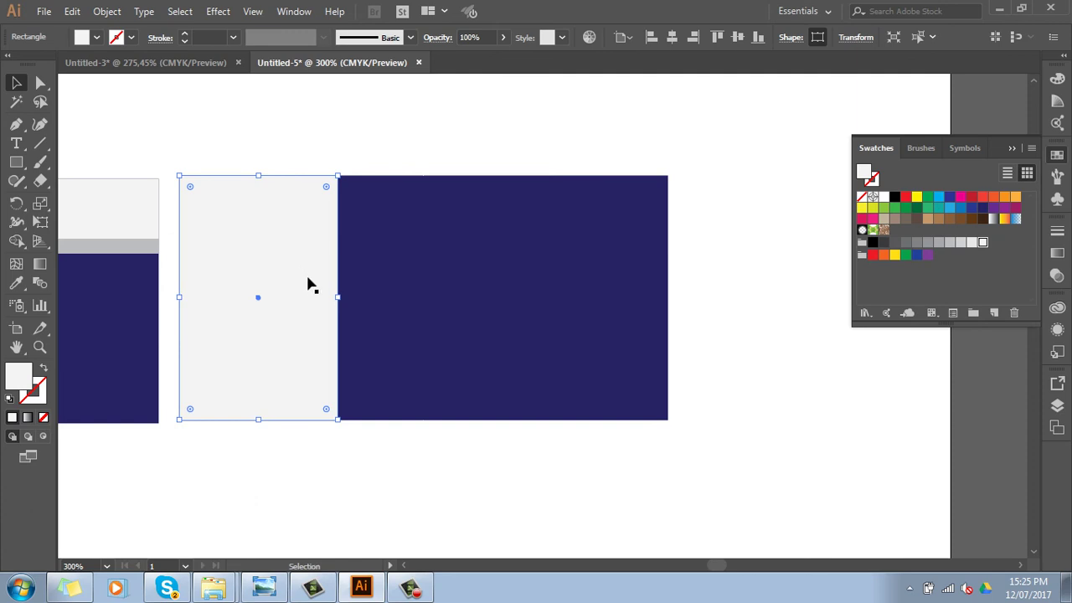
{"action": "left_click_drag", "start_coordinate": [337, 298], "coordinate": [351, 298]}
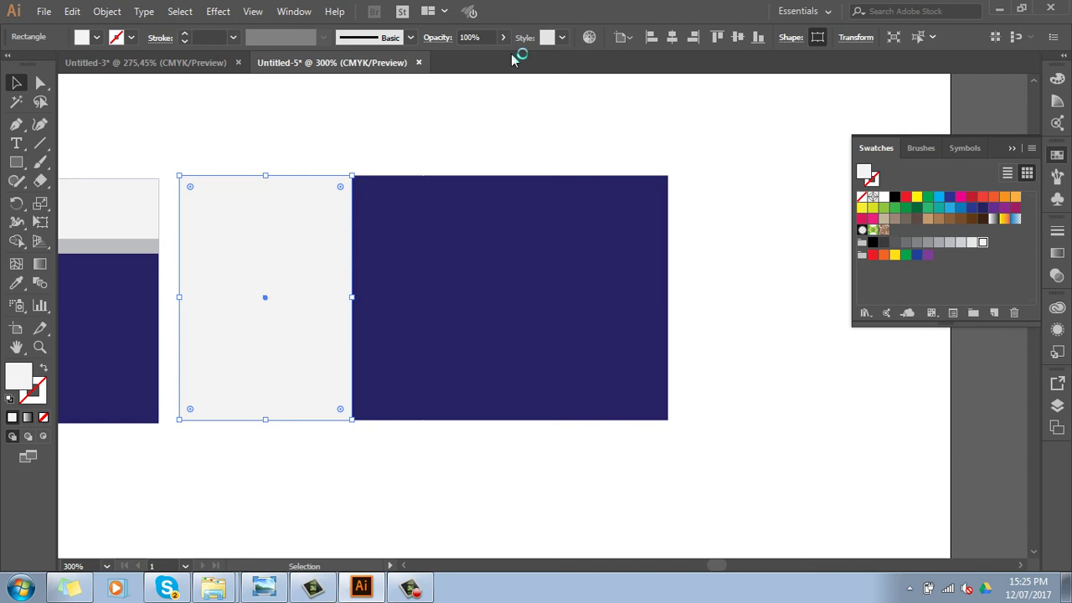
Set the light rectangle's opacity to 50%.
{"action": "left_click", "coordinate": [473, 37]}
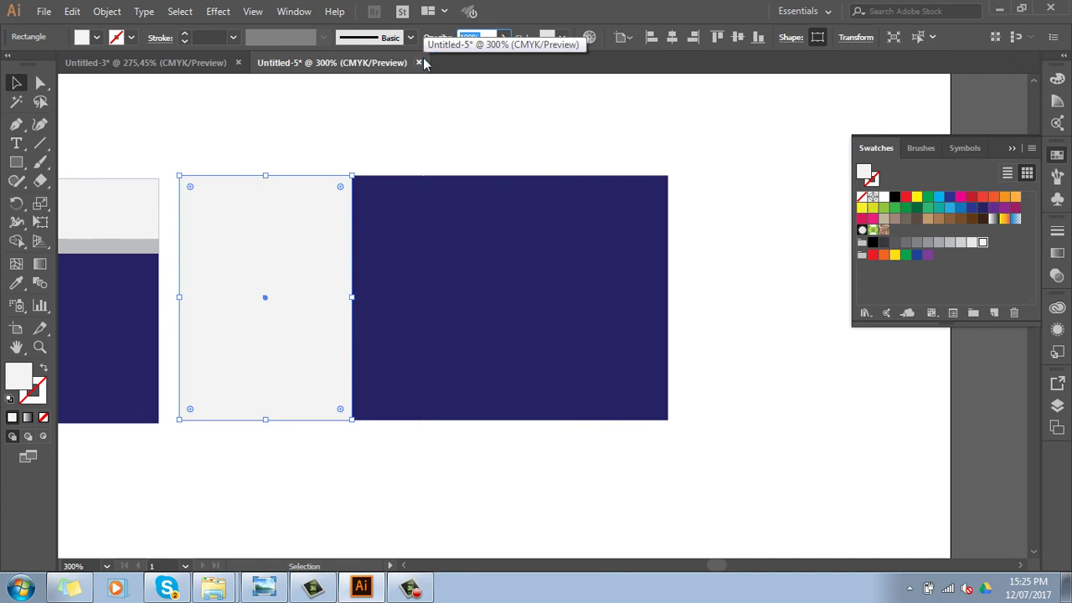
{"action": "type", "text": "50"}
{"action": "key", "text": "Return"}
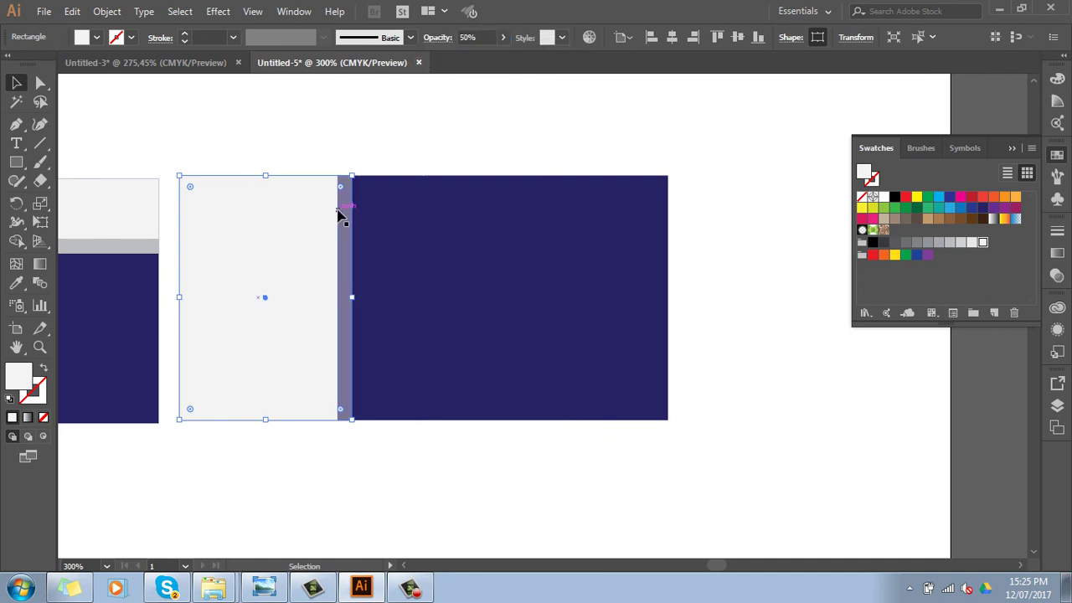
{"action": "left_click", "coordinate": [421, 137]}
{"action": "left_click_drag", "start_coordinate": [353, 210], "coordinate": [369, 176]}
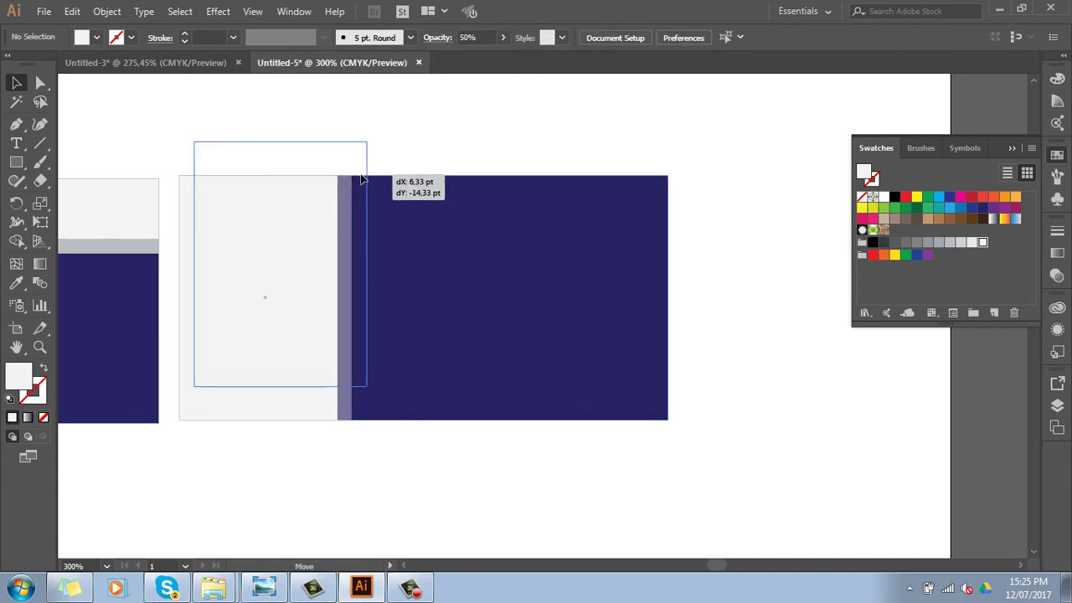
{"action": "left_click", "coordinate": [559, 141]}
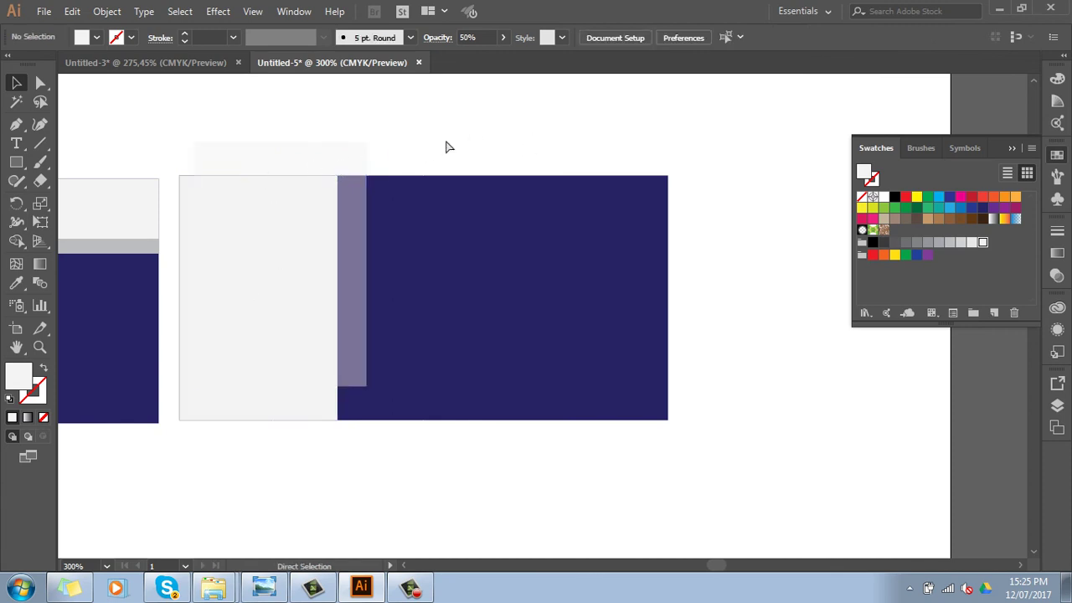
{"action": "key", "text": "ctrl+z"}
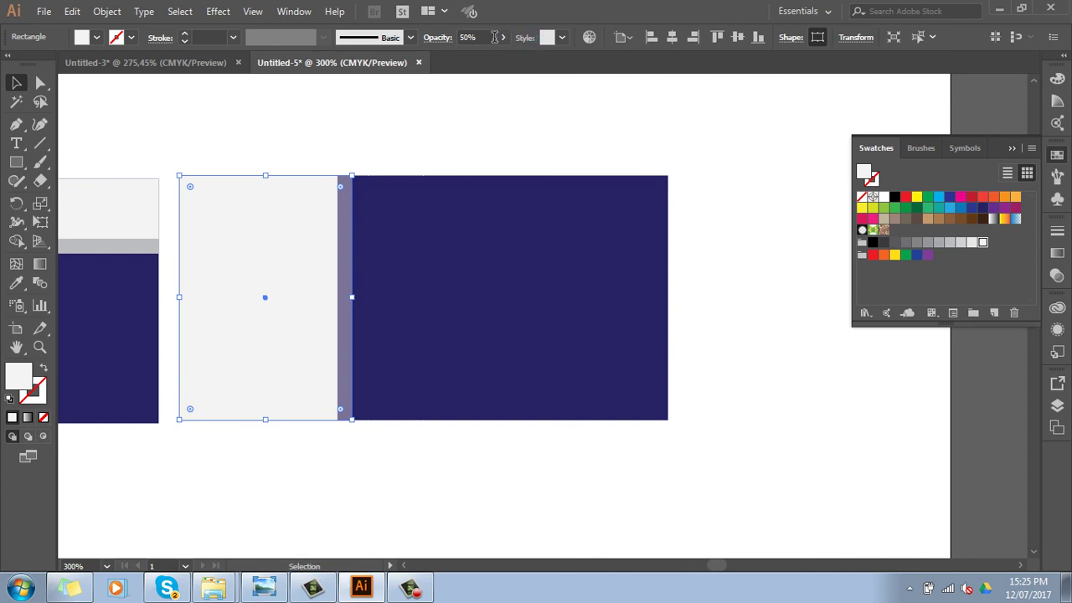
Widen the translucent rectangle slightly and set its opacity to 20%.
{"action": "left_click", "coordinate": [459, 129]}
{"action": "left_click", "coordinate": [350, 284]}
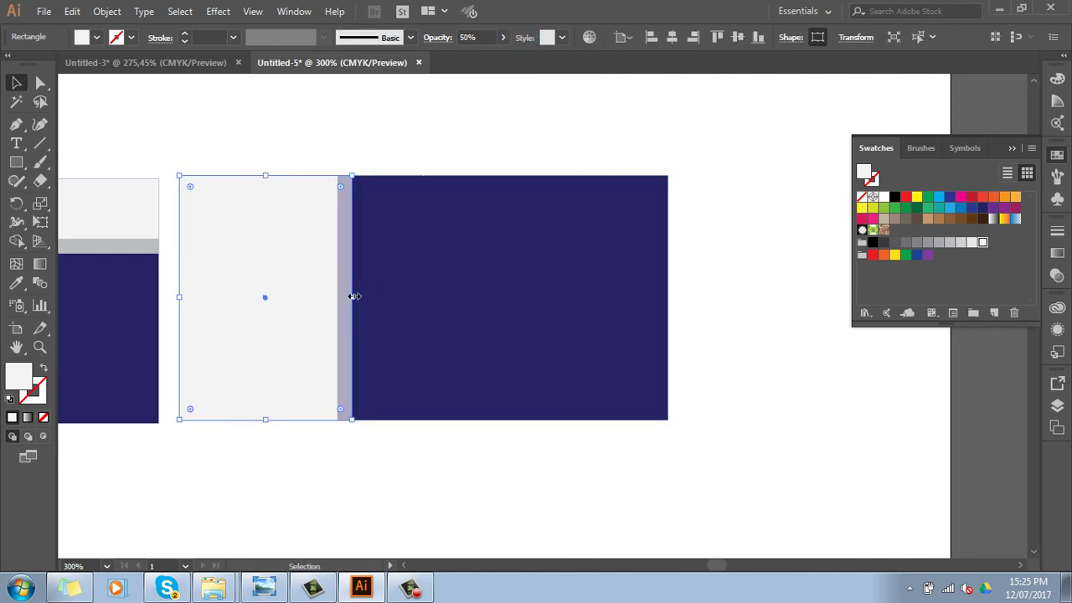
{"action": "left_click_drag", "start_coordinate": [351, 293], "coordinate": [366, 293]}
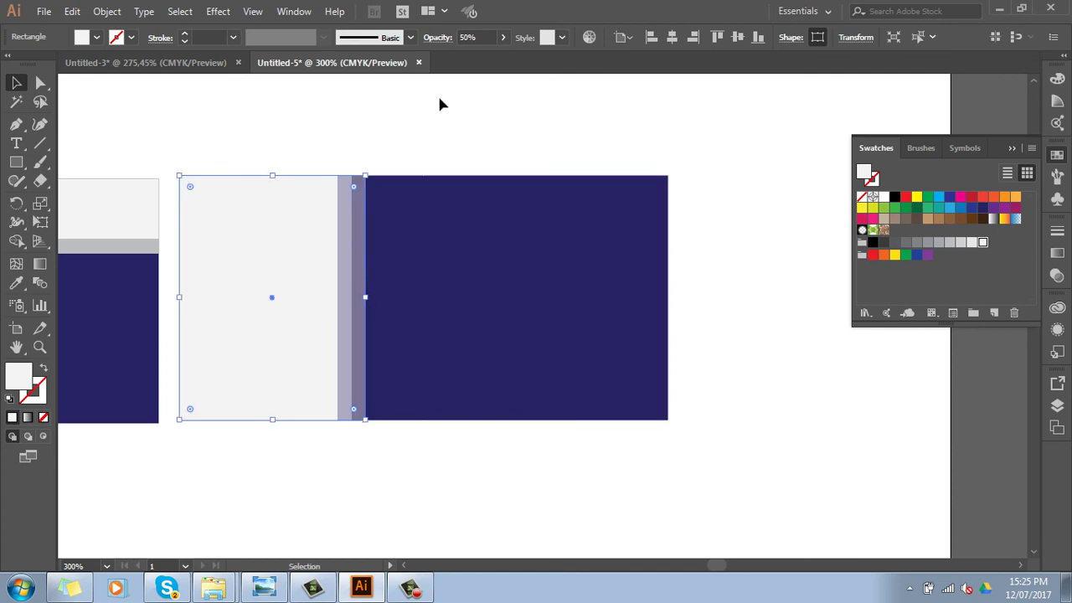
{"action": "left_click", "coordinate": [479, 37]}
{"action": "type", "text": "20"}
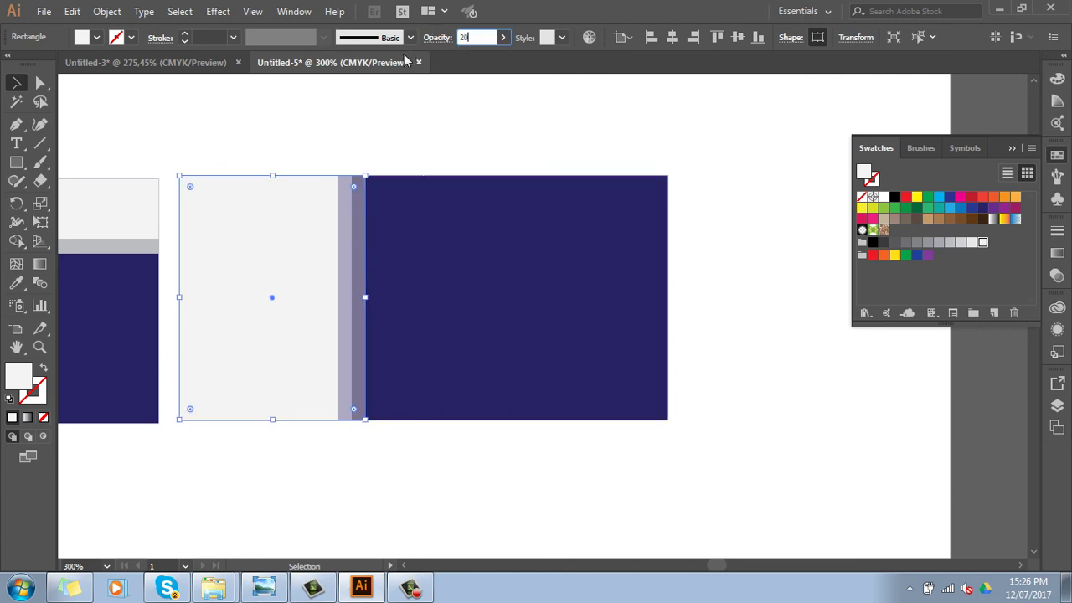
{"action": "key", "text": "Return"}
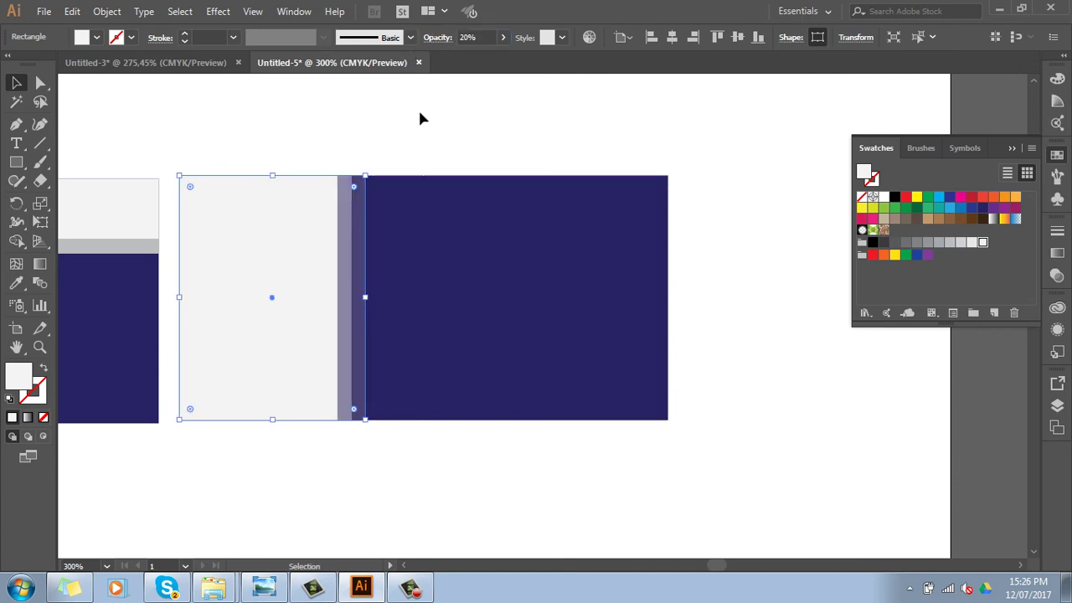
{"action": "left_click", "coordinate": [420, 114]}
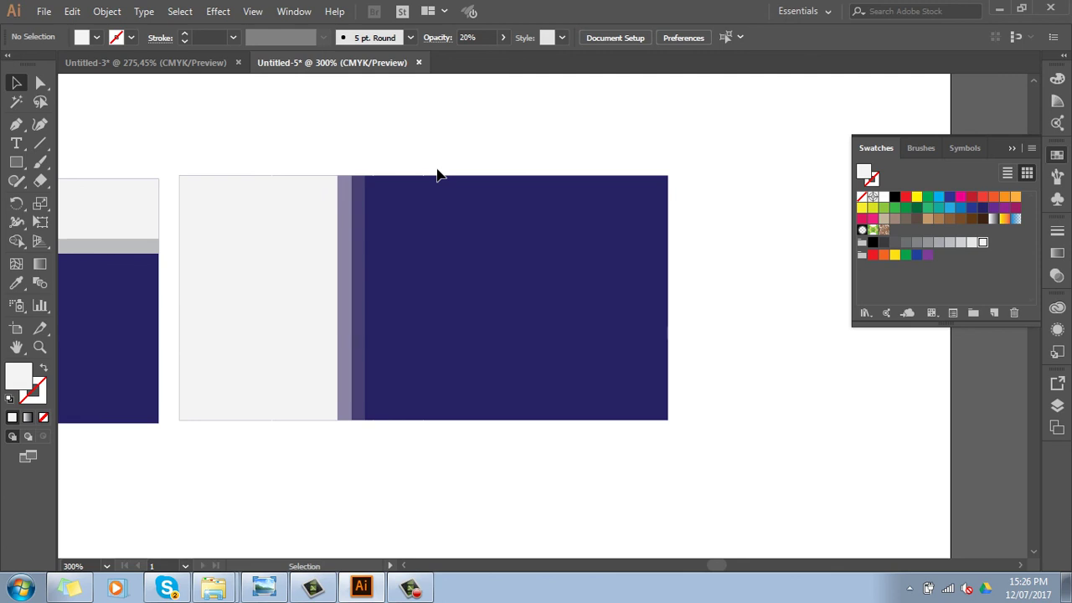
Fill the second panel's navy block with the green swatch.
{"action": "key", "text": "ctrl+minus"}
{"action": "left_click", "coordinate": [459, 242]}
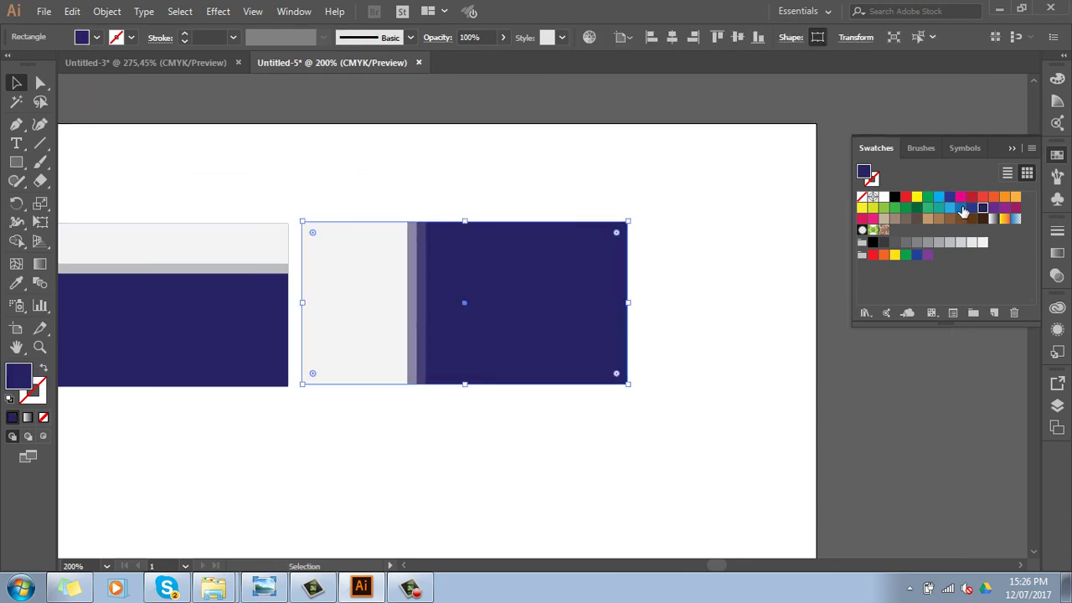
{"action": "left_click", "coordinate": [916, 208]}
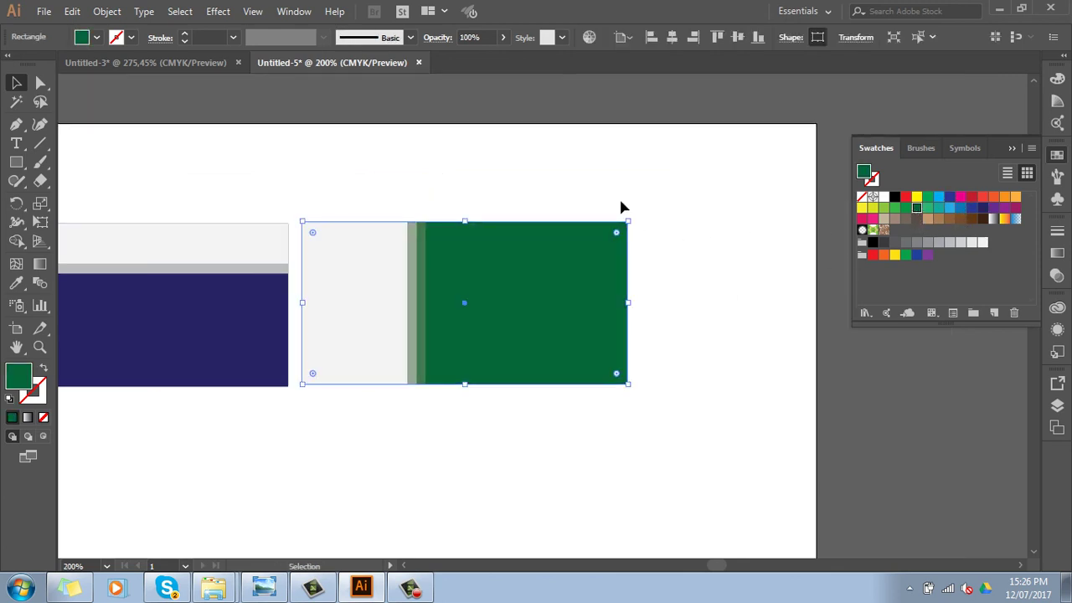
{"action": "left_click", "coordinate": [685, 262]}
{"action": "left_click_drag", "start_coordinate": [651, 326], "coordinate": [757, 309]}
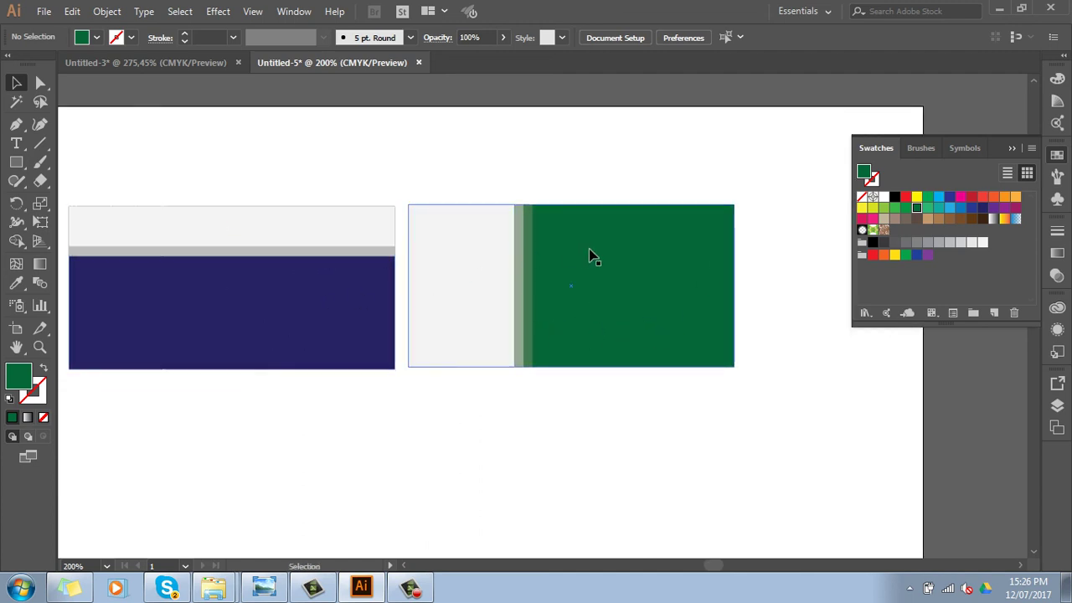
{"action": "left_click_drag", "start_coordinate": [304, 382], "coordinate": [449, 339]}
{"action": "left_click", "coordinate": [434, 232]}
Duplicate the first navy panel straight down and zoom in on the copy.
{"action": "left_click_drag", "start_coordinate": [434, 233], "coordinate": [428, 407]}
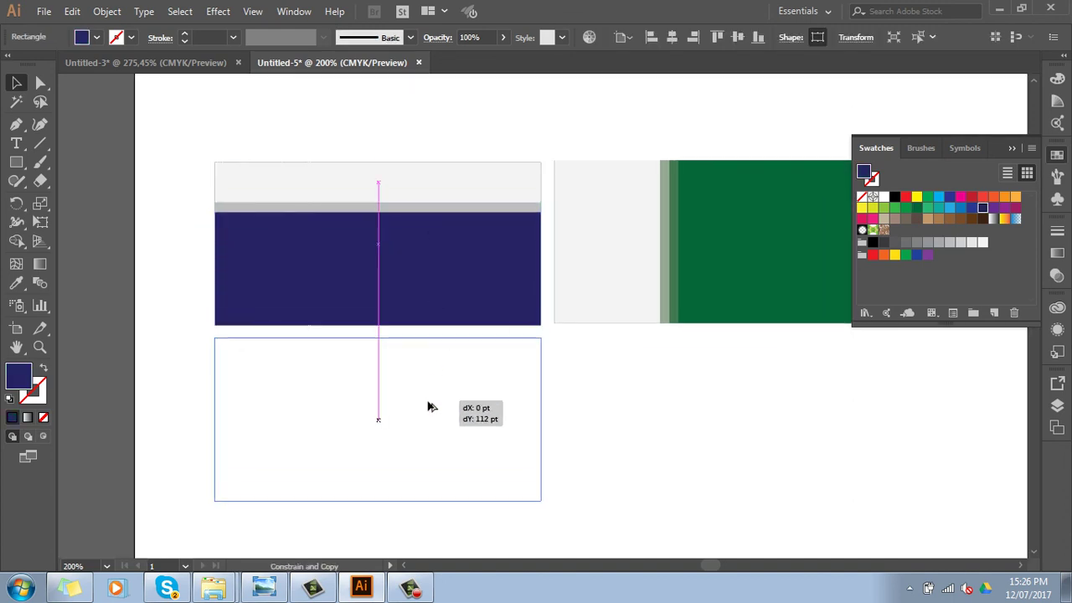
{"action": "key", "text": "z"}
{"action": "left_click_drag", "start_coordinate": [165, 311], "coordinate": [620, 500]}
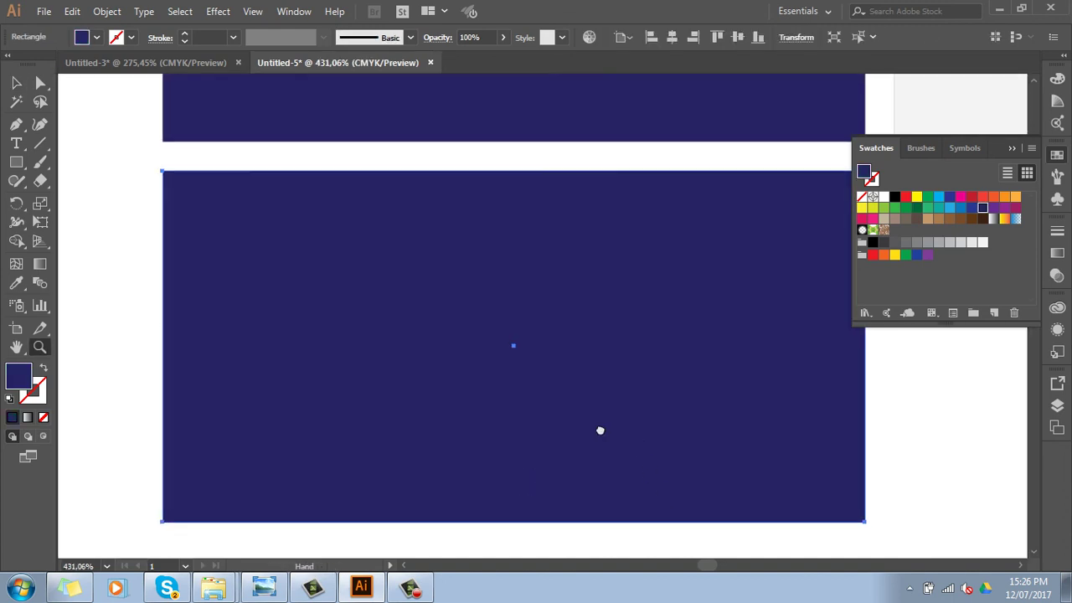
{"action": "left_click_drag", "start_coordinate": [600, 430], "coordinate": [558, 421]}
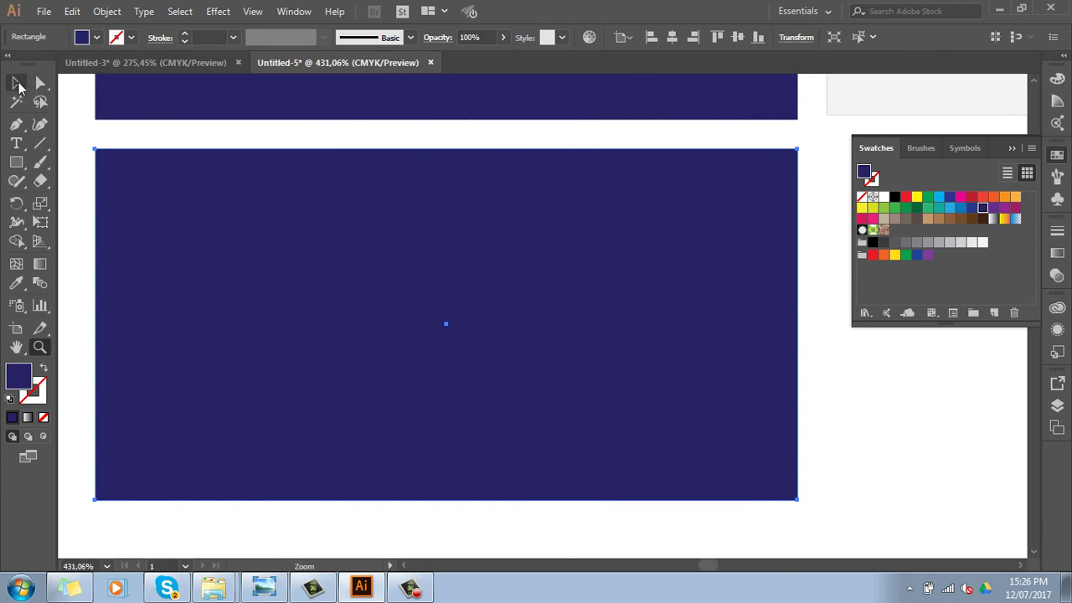
Narrow the copy to a thin white strip at 15% opacity along its left edge.
{"action": "left_click", "coordinate": [18, 86]}
{"action": "key", "text": "a"}
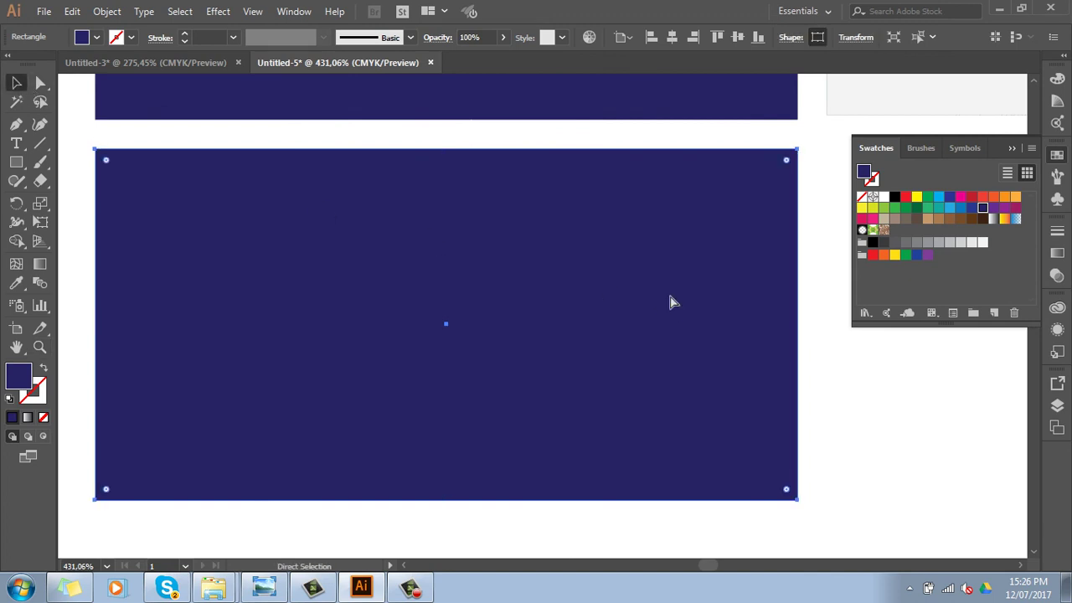
{"action": "left_click_drag", "start_coordinate": [797, 324], "coordinate": [109, 326]}
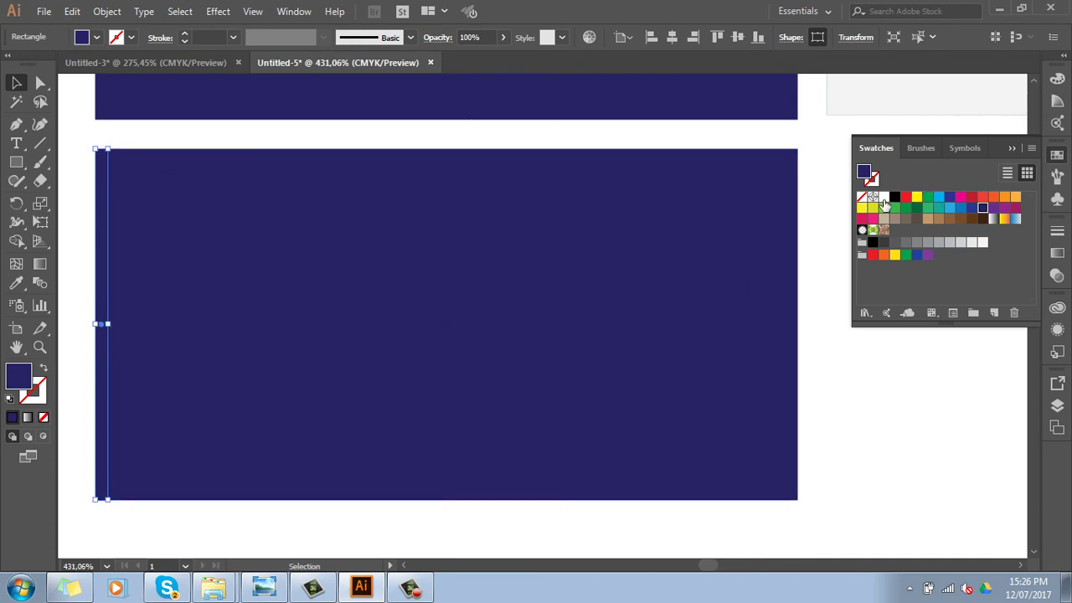
{"action": "left_click", "coordinate": [884, 196]}
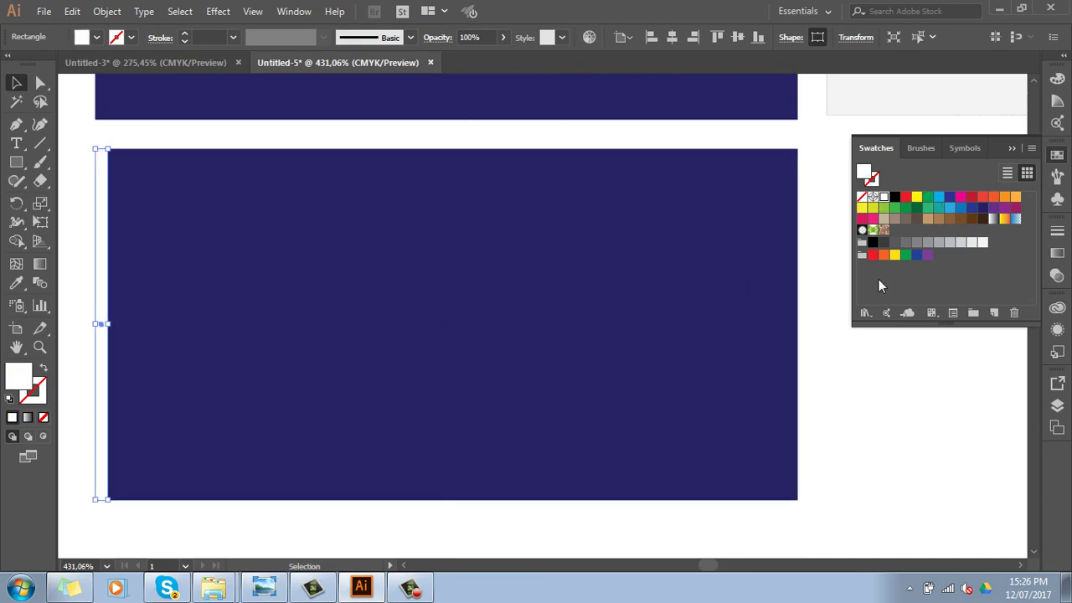
{"action": "left_click", "coordinate": [484, 37]}
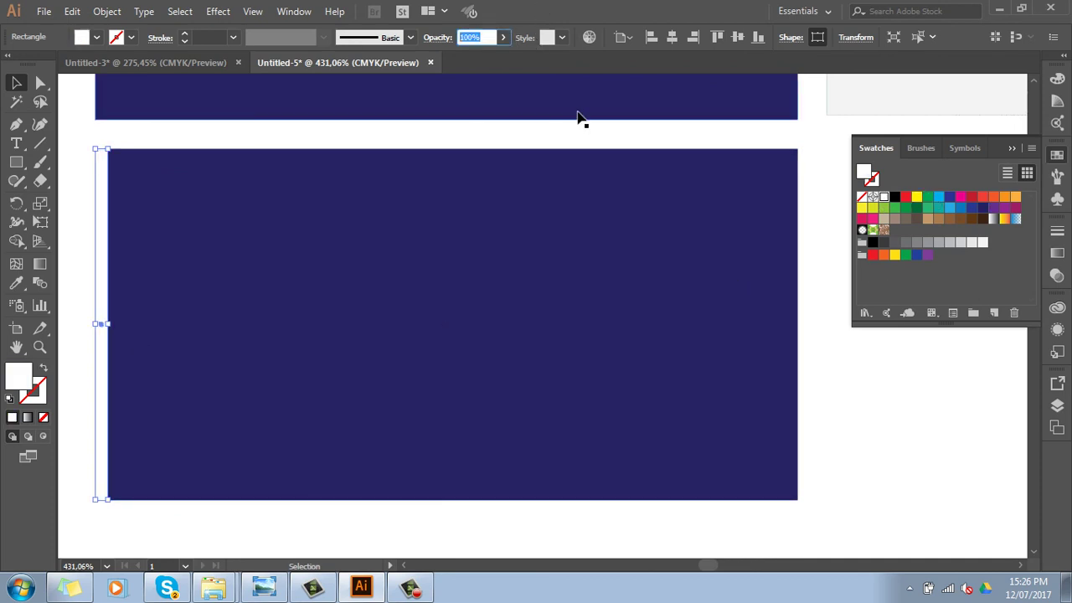
{"action": "type", "text": "15"}
{"action": "key", "text": "Return"}
{"action": "left_click", "coordinate": [896, 425]}
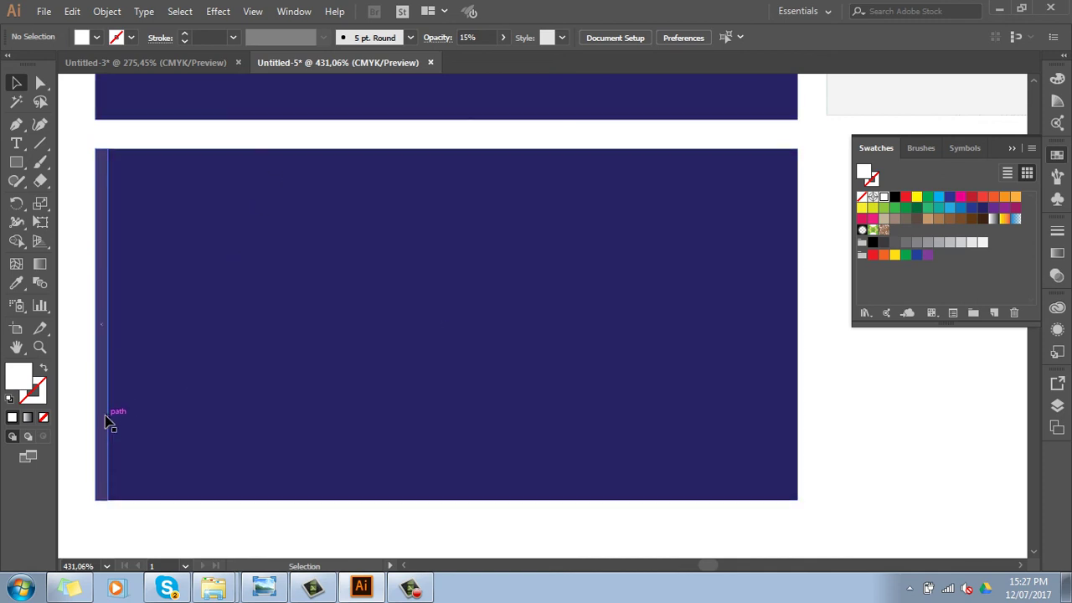
{"action": "left_click", "coordinate": [107, 423]}
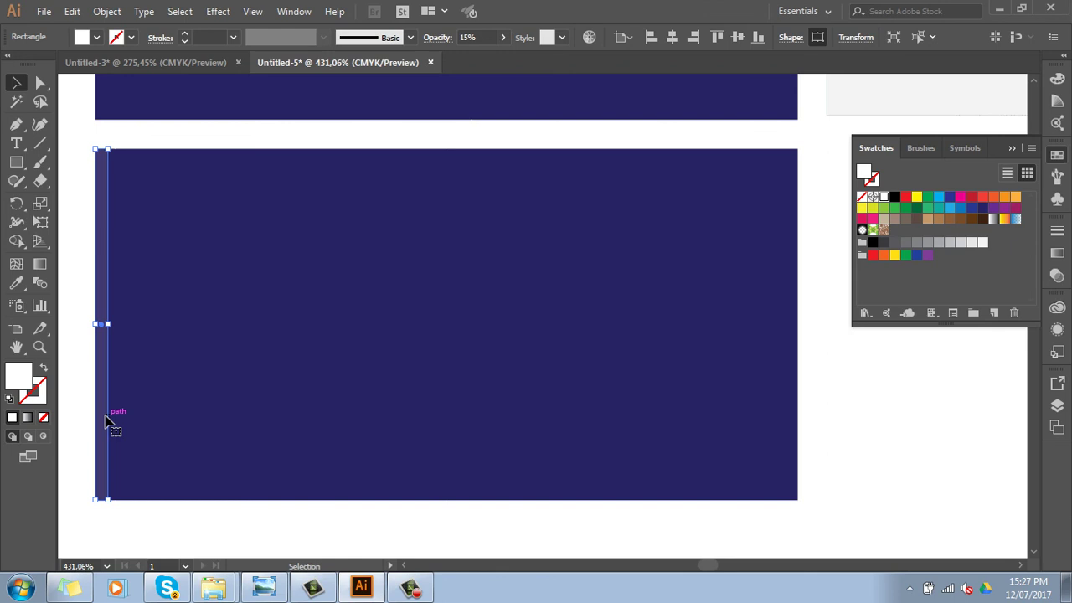
Copy the translucent strip rightward and repeat it with Ctrl+D across the panel.
{"action": "mouse_move", "coordinate": [105, 421]}
{"action": "left_mouse_down"}
{"action": "mouse_move", "coordinate": [145, 418]}
{"action": "mouse_move", "coordinate": [173, 441]}
{"action": "mouse_move", "coordinate": [154, 408]}
{"action": "left_mouse_up"}
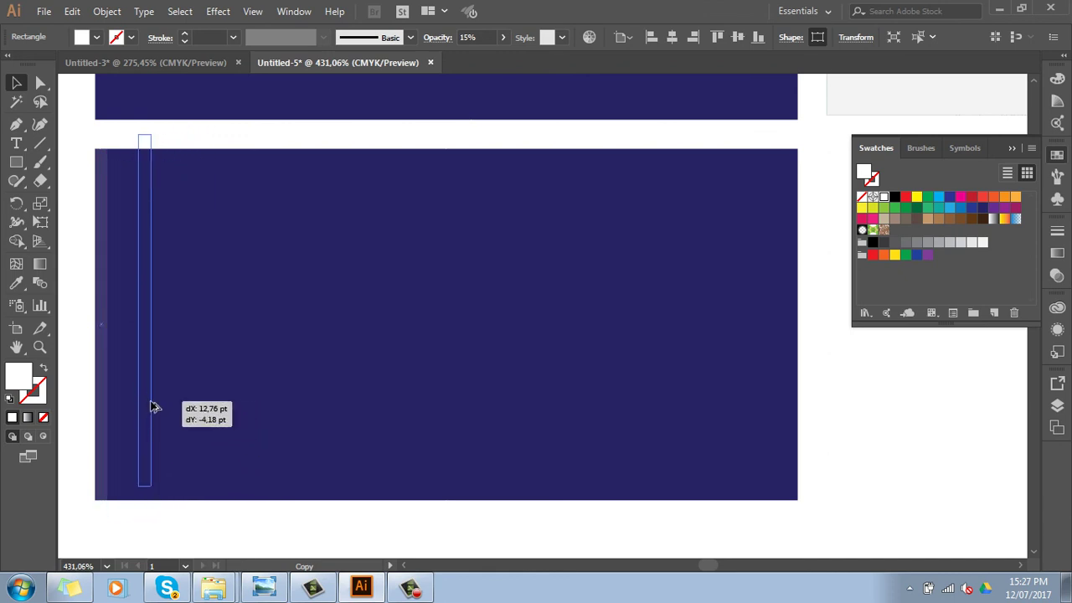
{"action": "mouse_move", "coordinate": [153, 408]}
{"action": "left_mouse_down"}
{"action": "mouse_move", "coordinate": [228, 417]}
{"action": "mouse_move", "coordinate": [146, 422]}
{"action": "left_mouse_up"}
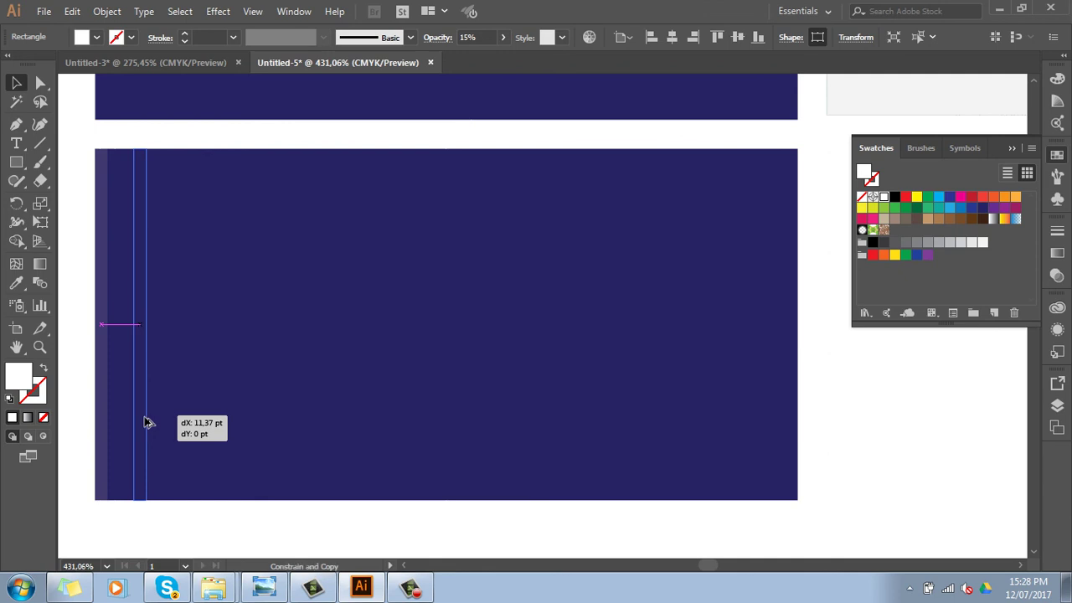
{"action": "left_click_drag", "start_coordinate": [146, 423], "coordinate": [134, 423]}
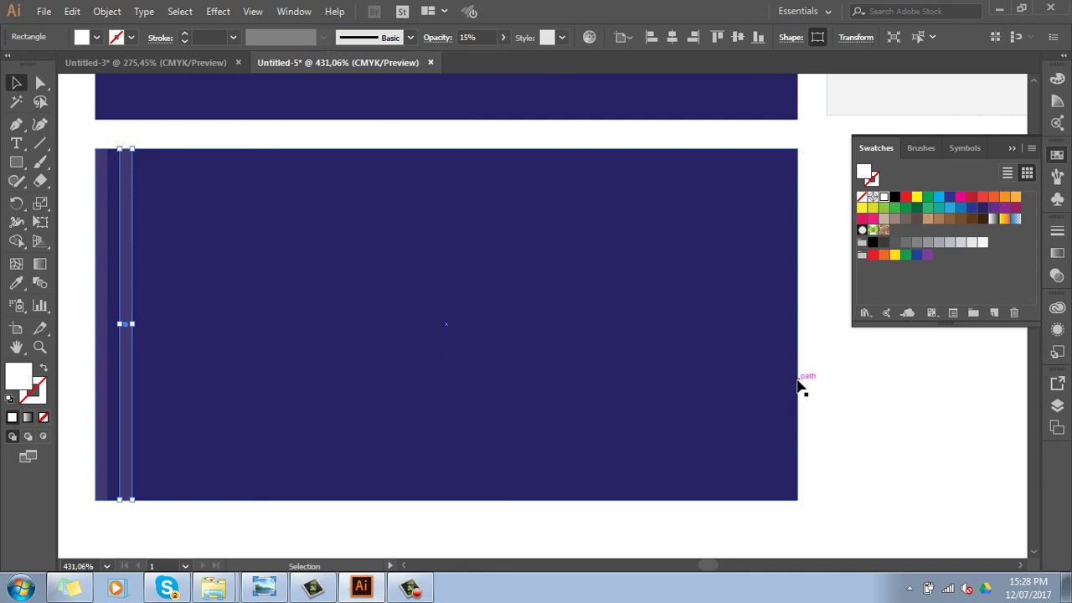
{"action": "key", "text": "a"}
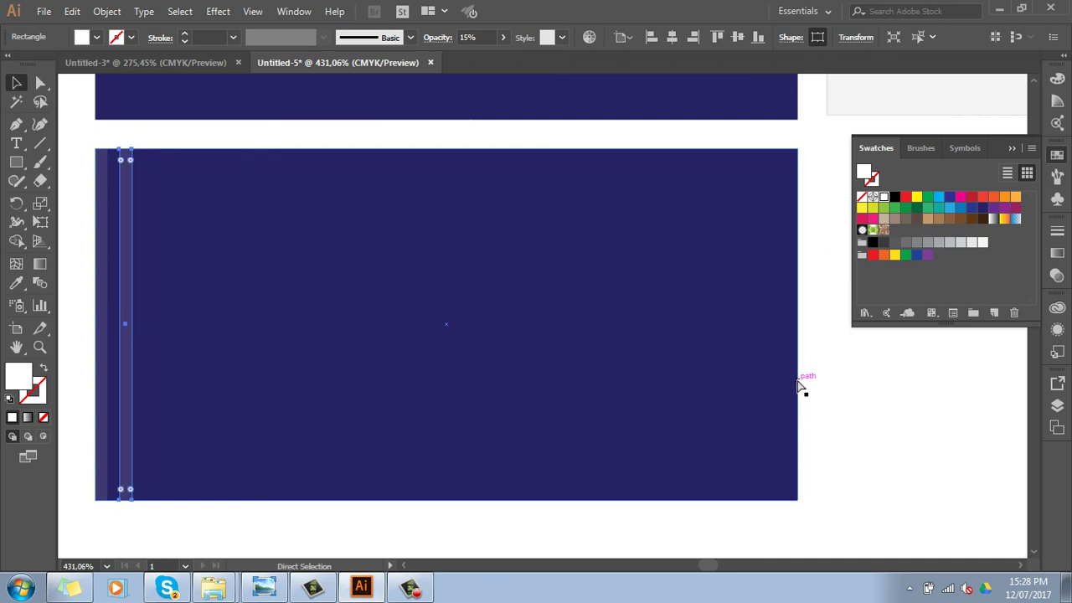
{"action": "key", "text": "ctrl+d"}
{"action": "key", "text": "ctrl+d"}
{"action": "key", "text": "ctrl+d"}
{"action": "key", "text": "ctrl+d"}
{"action": "key", "text": "ctrl+d"}
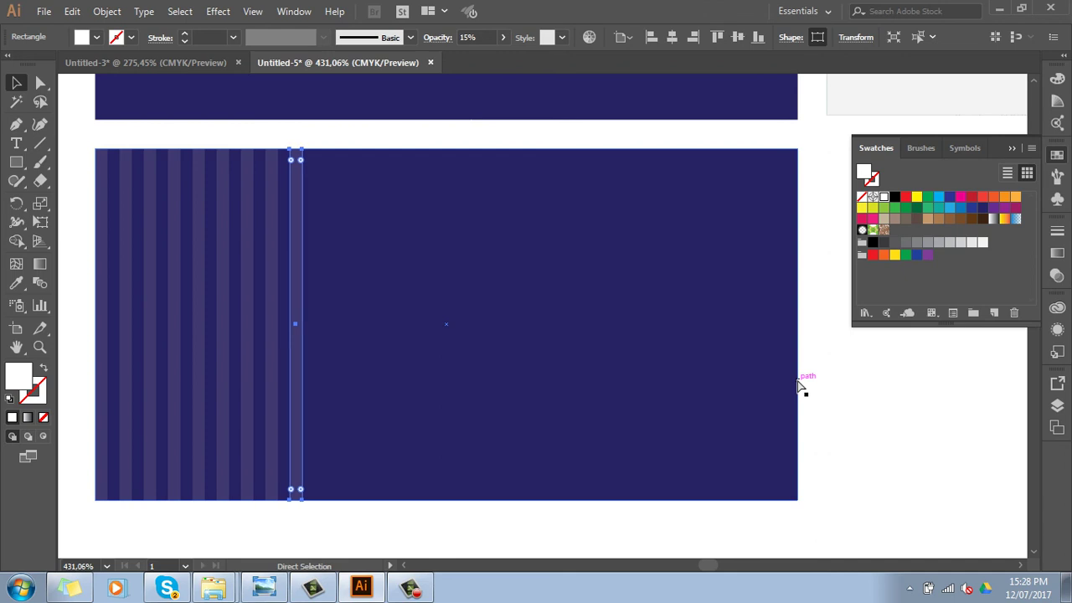
{"action": "key", "text": "ctrl+d"}
{"action": "key", "text": "ctrl+d"}
{"action": "key", "text": "ctrl+d"}
{"action": "key", "text": "ctrl+d"}
{"action": "key", "text": "ctrl+d"}
{"action": "key", "text": "ctrl+d"}
{"action": "key", "text": "ctrl+d"}
{"action": "key", "text": "ctrl+d"}
{"action": "key", "text": "ctrl+d"}
{"action": "key", "text": "ctrl+d"}
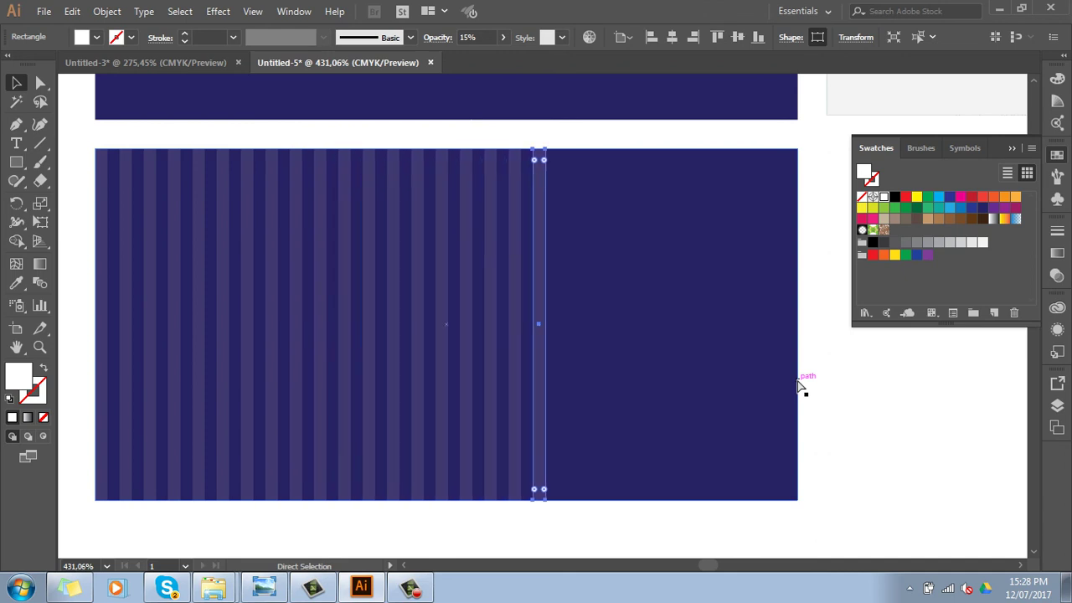
{"action": "key", "text": "ctrl+d"}
{"action": "key", "text": "ctrl+d"}
{"action": "key", "text": "ctrl+d"}
{"action": "key", "text": "ctrl+d"}
{"action": "key", "text": "ctrl+d"}
{"action": "key", "text": "ctrl+d"}
{"action": "key", "text": "ctrl+d"}
{"action": "key", "text": "ctrl+d"}
{"action": "key", "text": "ctrl+d"}
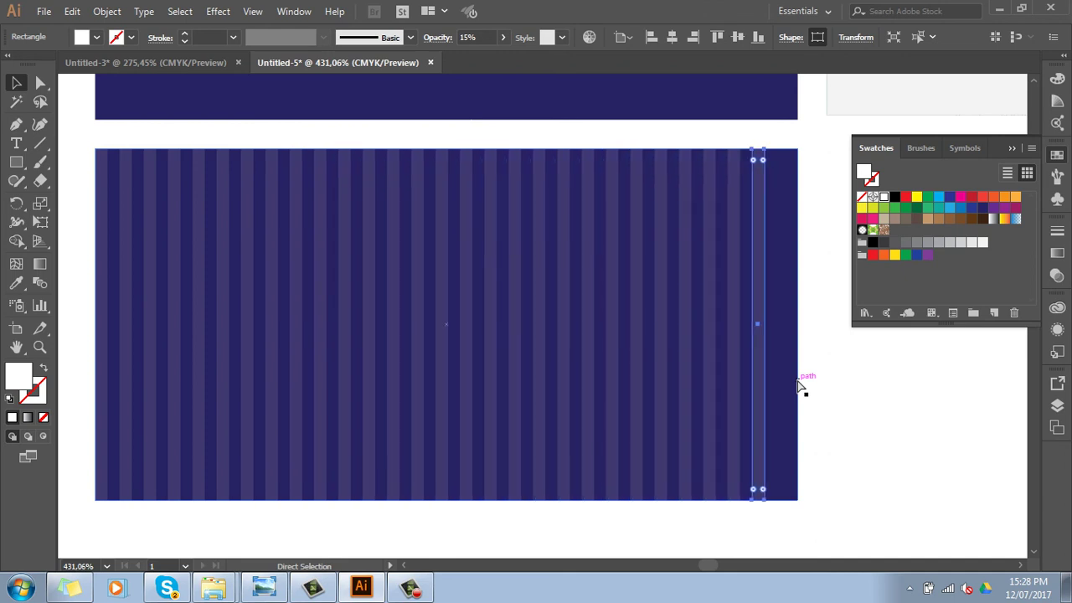
{"action": "key", "text": "ctrl+d"}
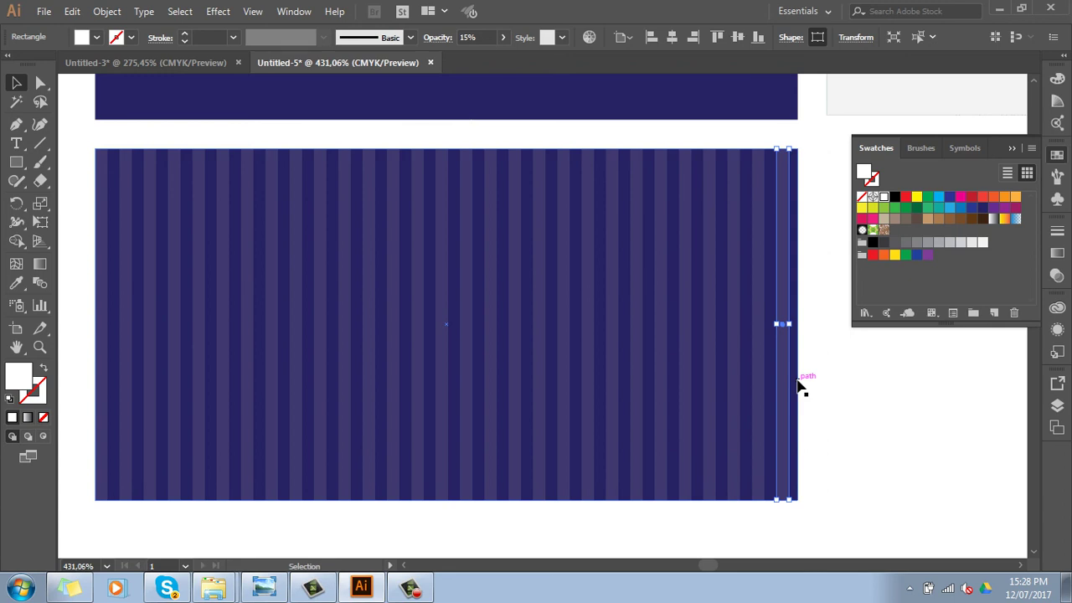
Fill the panel's background rectangle with dark brown.
{"action": "left_click", "coordinate": [848, 445]}
{"action": "left_click", "coordinate": [800, 474]}
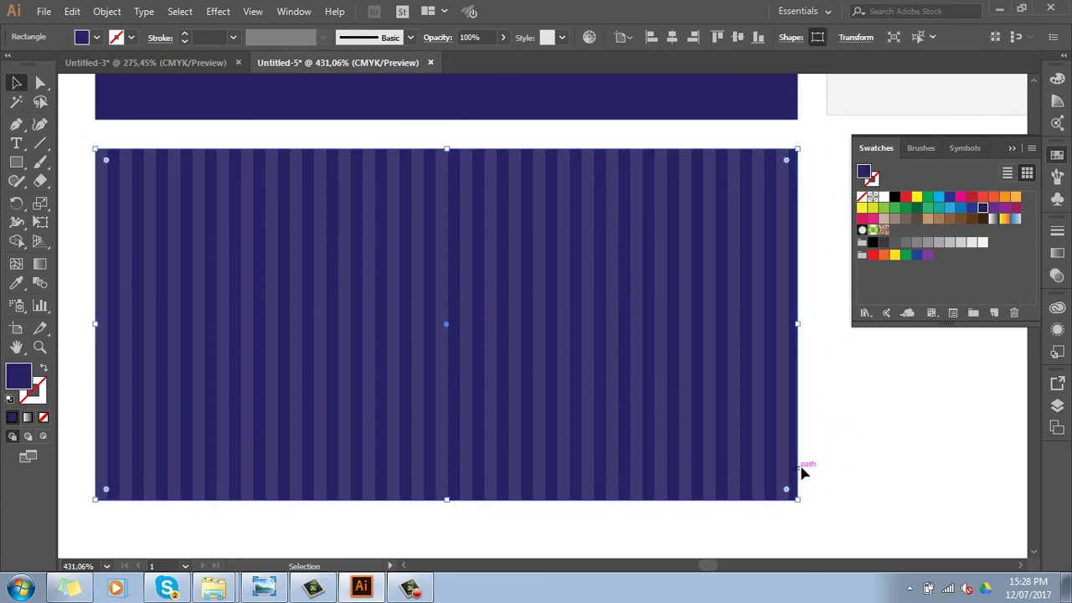
{"action": "left_click", "coordinate": [982, 219]}
Copy the green rectangle down beside the brown panel.
{"action": "key", "text": "ctrl+minus"}
{"action": "key", "text": "ctrl+minus"}
{"action": "left_click_drag", "start_coordinate": [744, 452], "coordinate": [329, 478]}
{"action": "left_click", "coordinate": [589, 384]}
{"action": "mouse_move", "coordinate": [648, 177]}
{"action": "left_mouse_down"}
{"action": "mouse_move", "coordinate": [662, 452]}
{"action": "mouse_move", "coordinate": [636, 402]}
{"action": "left_mouse_up"}
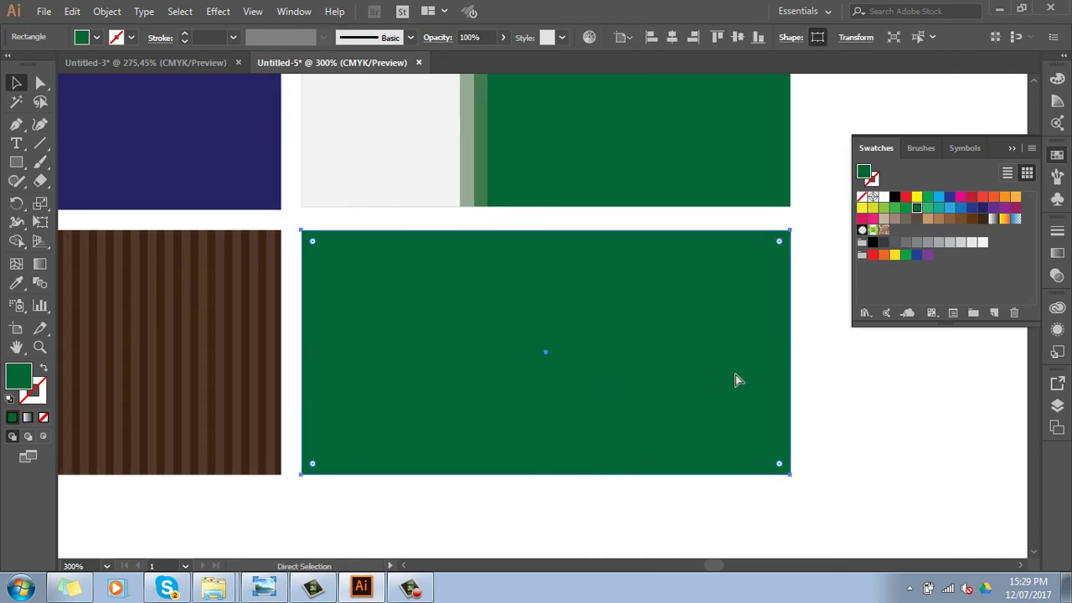
Shrink the top copy to a thin horizontal strip, white at 15% opacity.
{"action": "left_click_drag", "start_coordinate": [548, 477], "coordinate": [546, 242]}
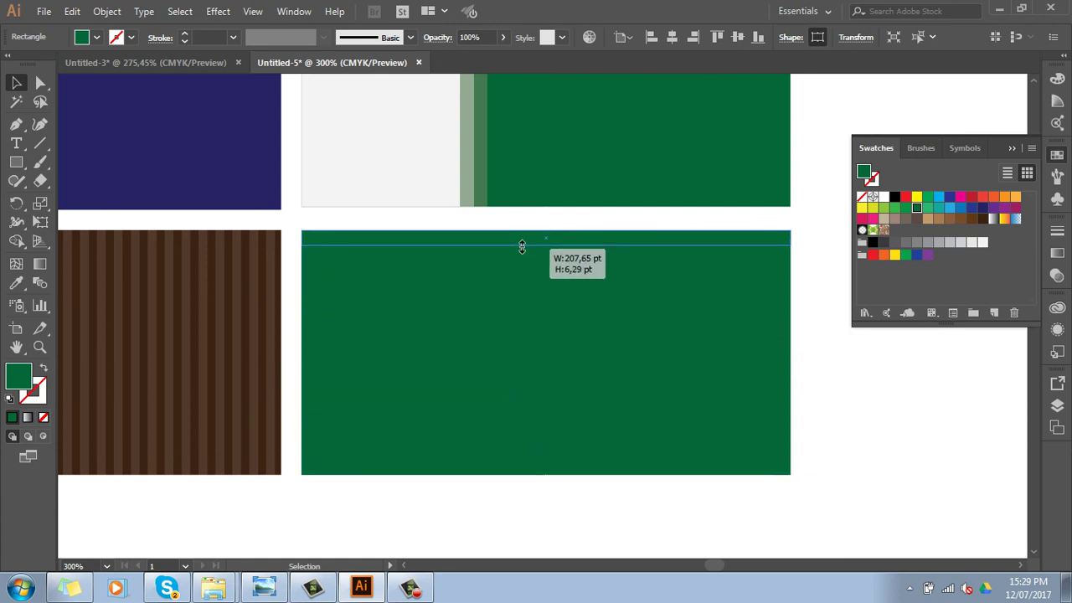
{"action": "left_click", "coordinate": [883, 196]}
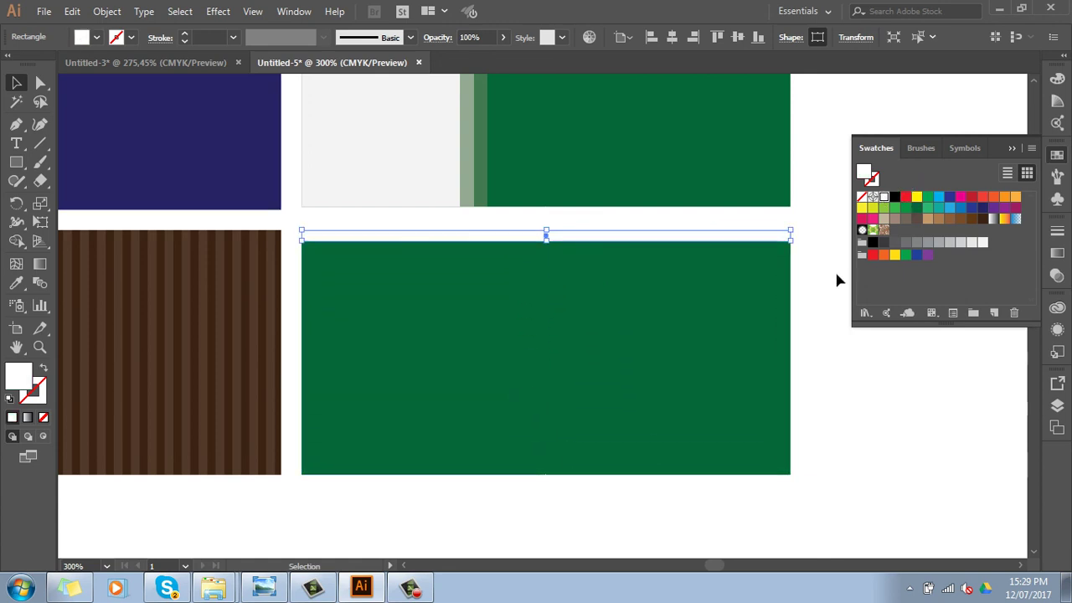
{"action": "left_click", "coordinate": [473, 37]}
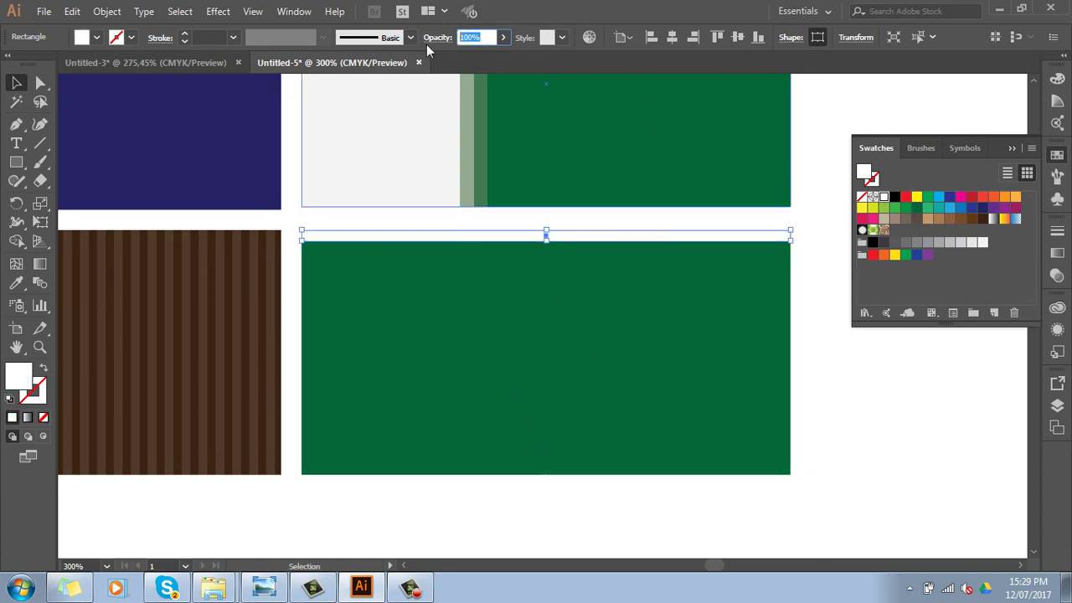
{"action": "type", "text": "15"}
{"action": "key", "text": "Return"}
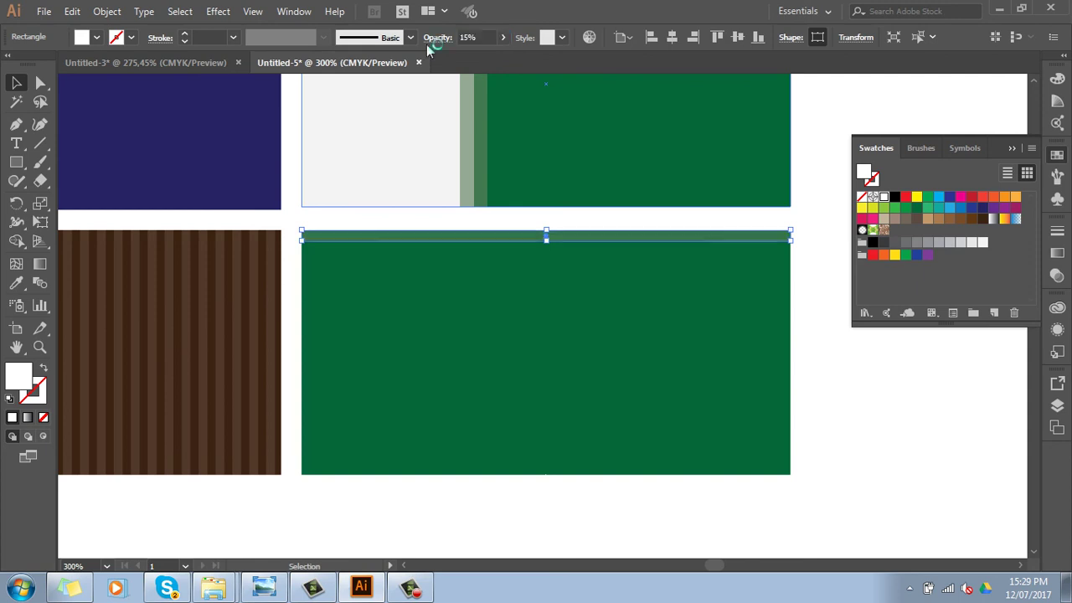
{"action": "left_click", "coordinate": [912, 448]}
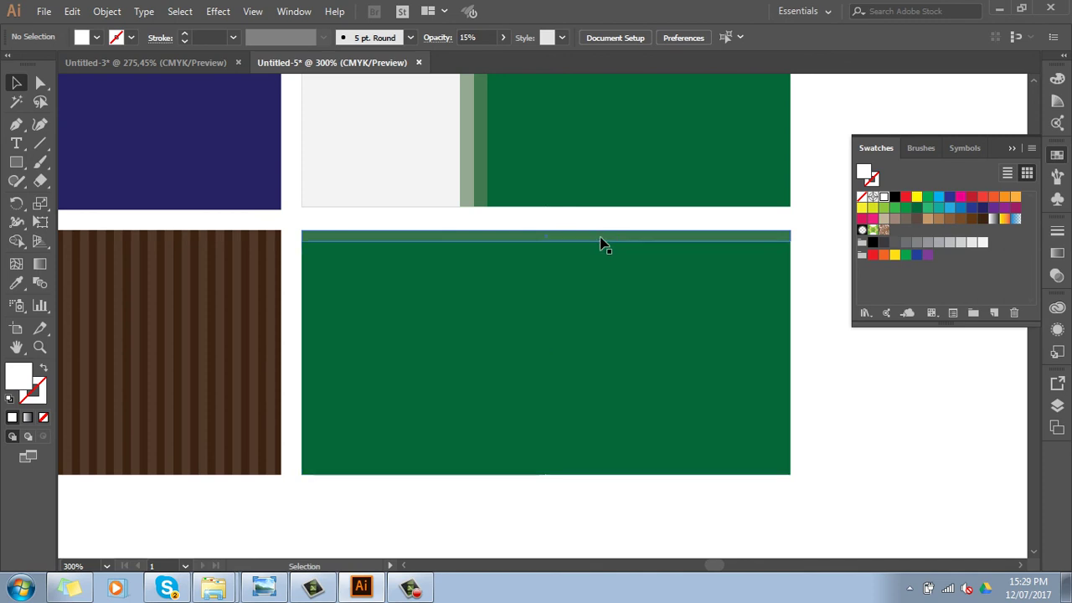
Copy the strip 9 pt down and repeat it with Ctrl+D.
{"action": "left_click_drag", "start_coordinate": [602, 245], "coordinate": [606, 263]}
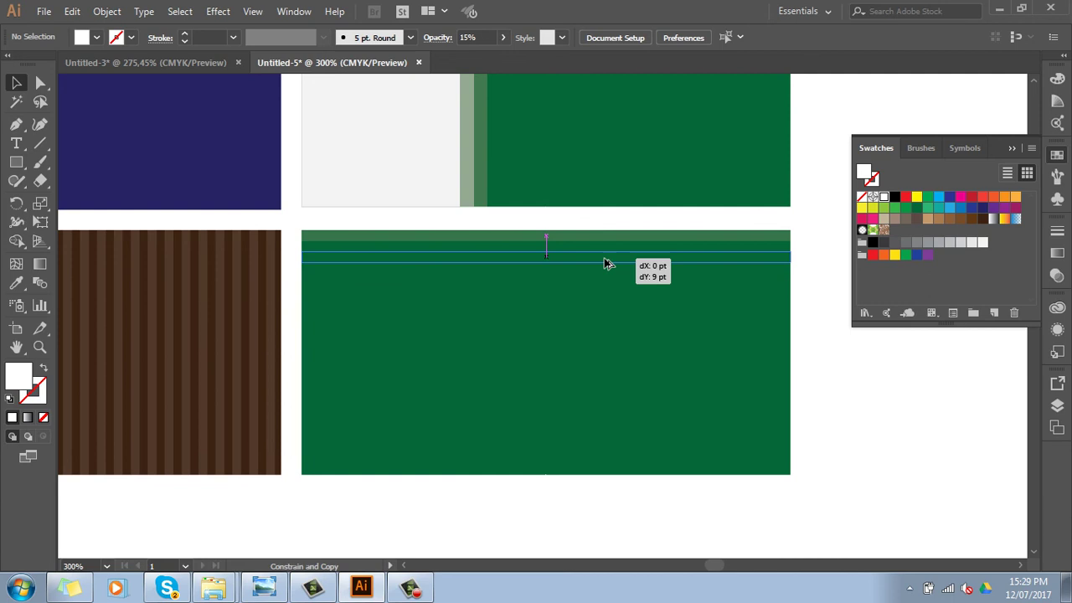
{"action": "left_click_drag", "start_coordinate": [604, 259], "coordinate": [605, 260]}
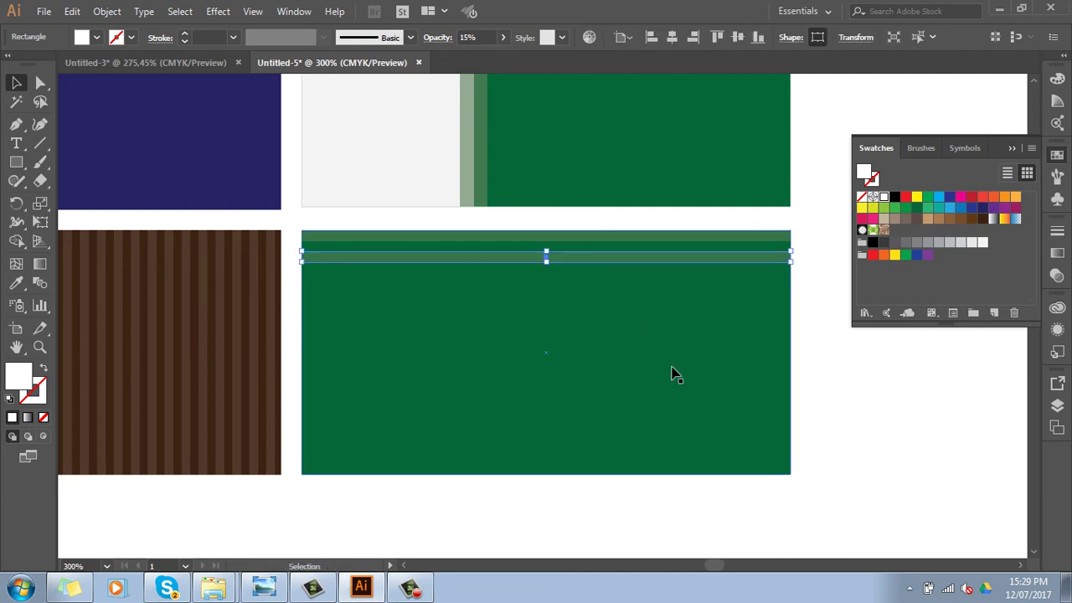
{"action": "key", "text": "ctrl+d"}
{"action": "key", "text": "ctrl+d"}
{"action": "key", "text": "ctrl+d"}
{"action": "key", "text": "ctrl+d"}
{"action": "key", "text": "ctrl+d"}
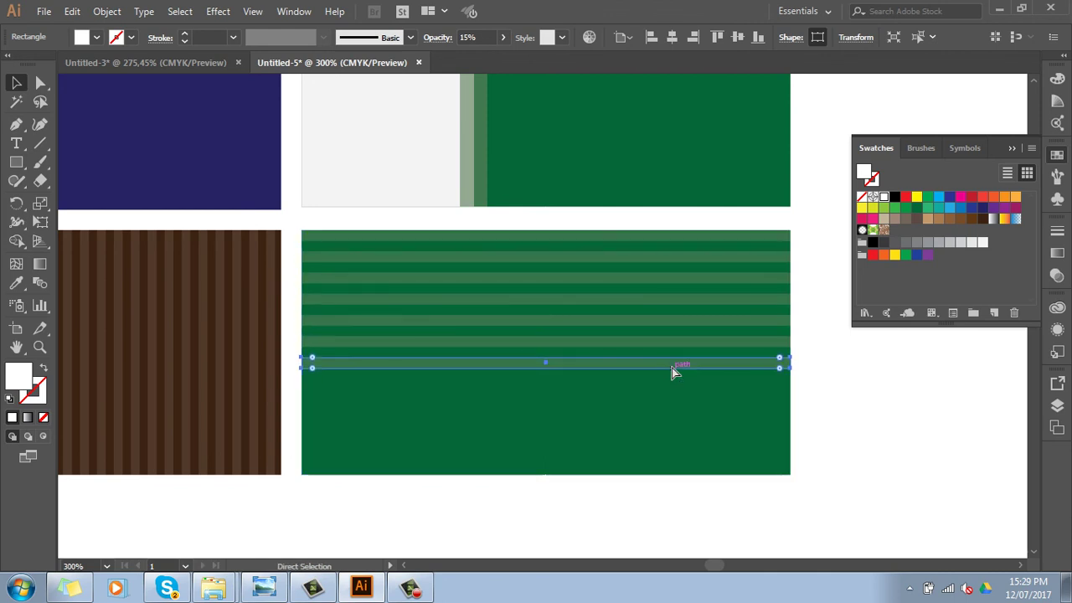
{"action": "key", "text": "ctrl+d"}
{"action": "key", "text": "ctrl+d"}
{"action": "key", "text": "ctrl+d"}
{"action": "key", "text": "ctrl+d"}
{"action": "key", "text": "ctrl+d"}
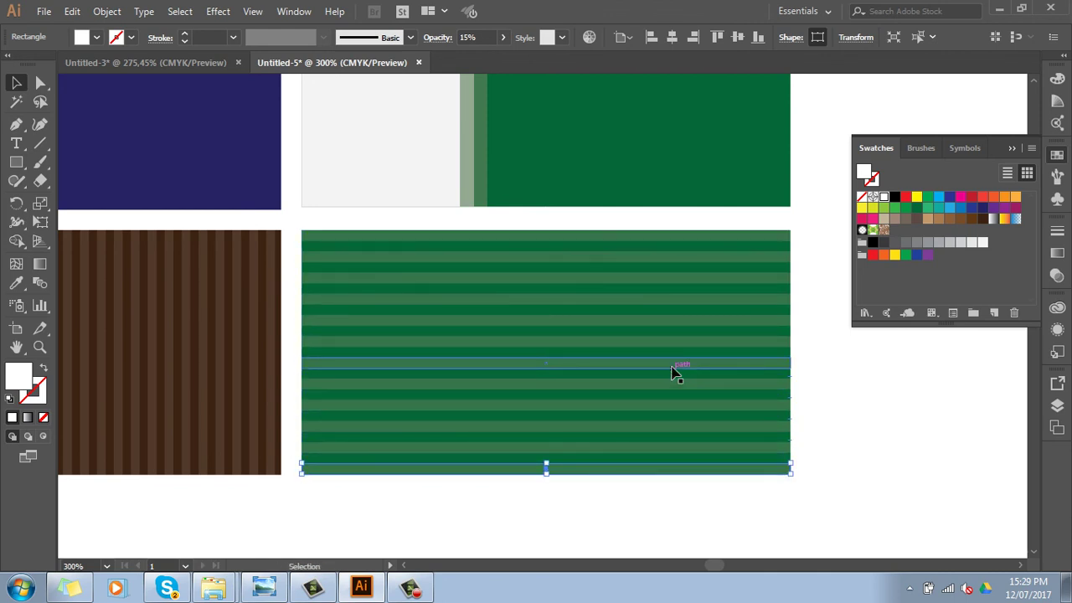
Copy the navy panel down below the brown pinstripe panel as the fifth panel.
{"action": "left_click", "coordinate": [887, 470]}
{"action": "key", "text": "ctrl+minus"}
{"action": "key", "text": "ctrl+minus"}
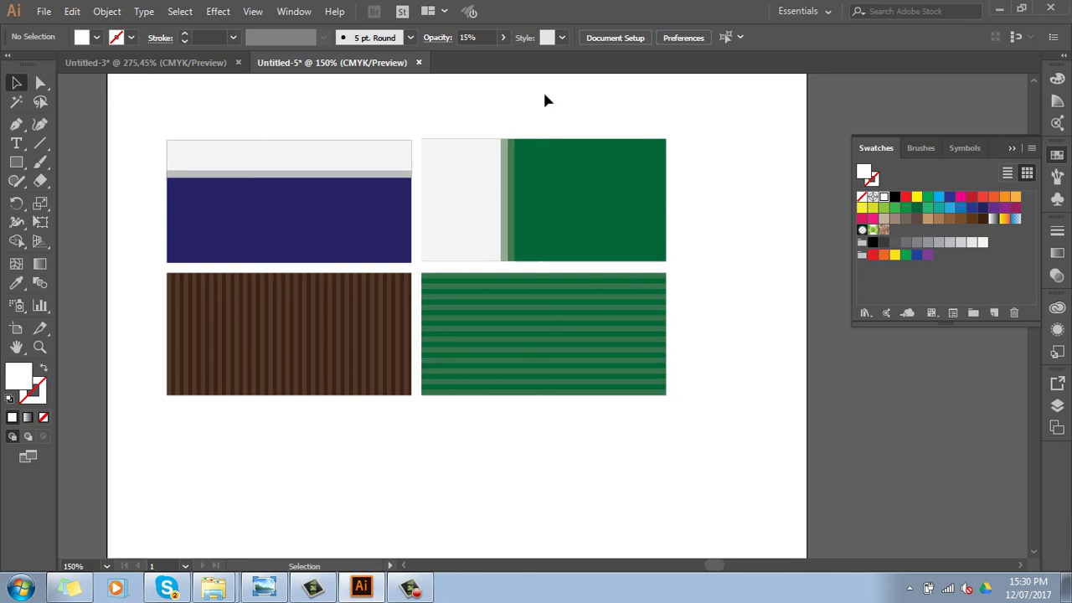
{"action": "left_click_drag", "start_coordinate": [291, 223], "coordinate": [300, 483]}
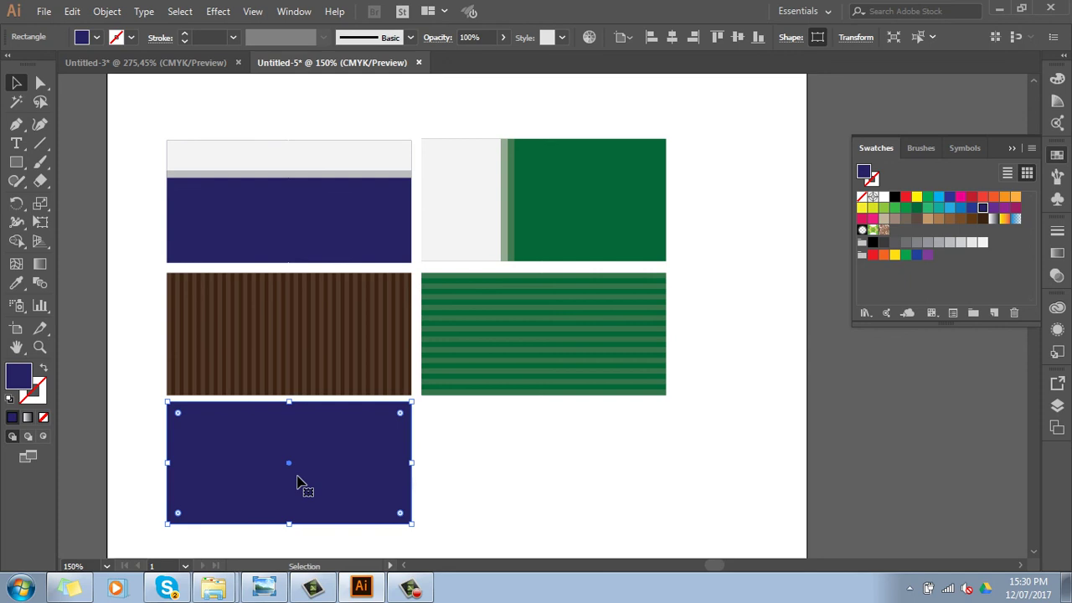
Change the lower navy rectangle's fill to maroon 660033 in the Color Picker.
{"action": "key", "text": "z"}
{"action": "left_click_drag", "start_coordinate": [136, 388], "coordinate": [489, 533]}
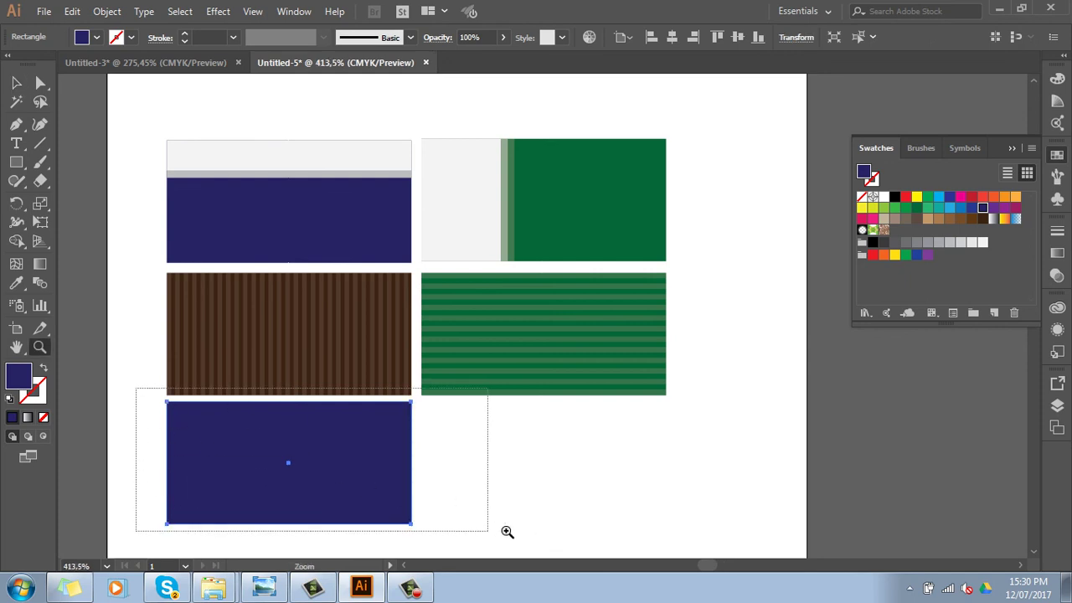
{"action": "left_click", "coordinate": [16, 83]}
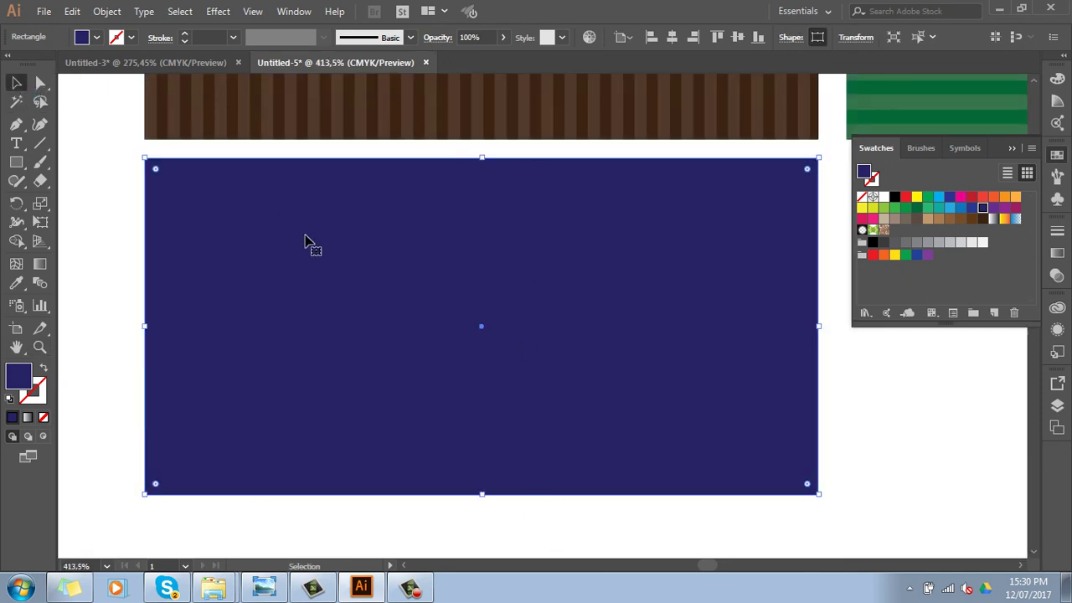
{"action": "double_click", "coordinate": [21, 378]}
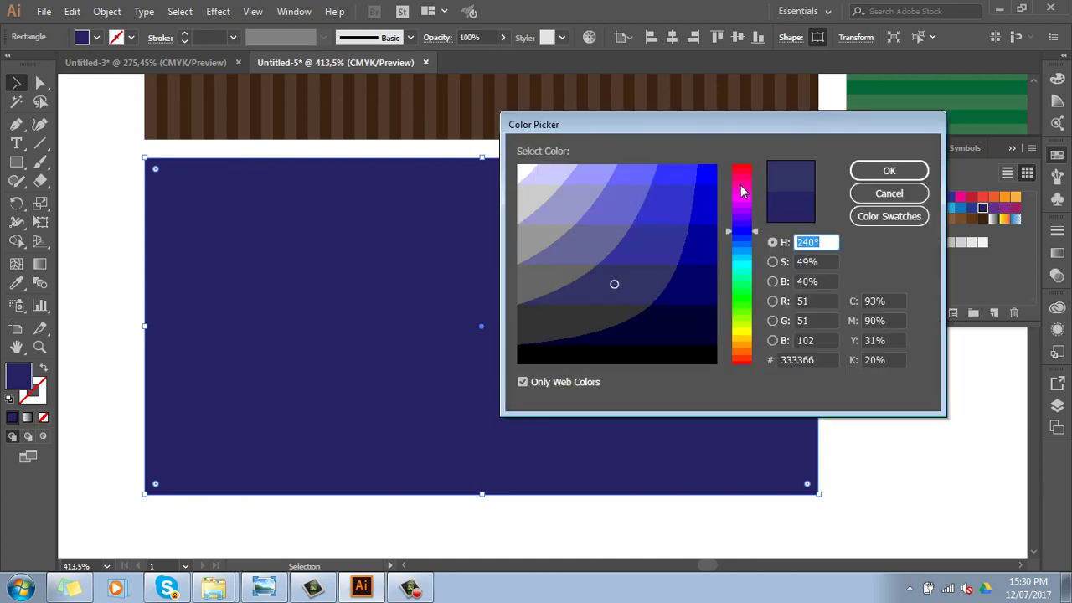
{"action": "left_click", "coordinate": [742, 179]}
{"action": "left_click_drag", "start_coordinate": [711, 246], "coordinate": [693, 289]}
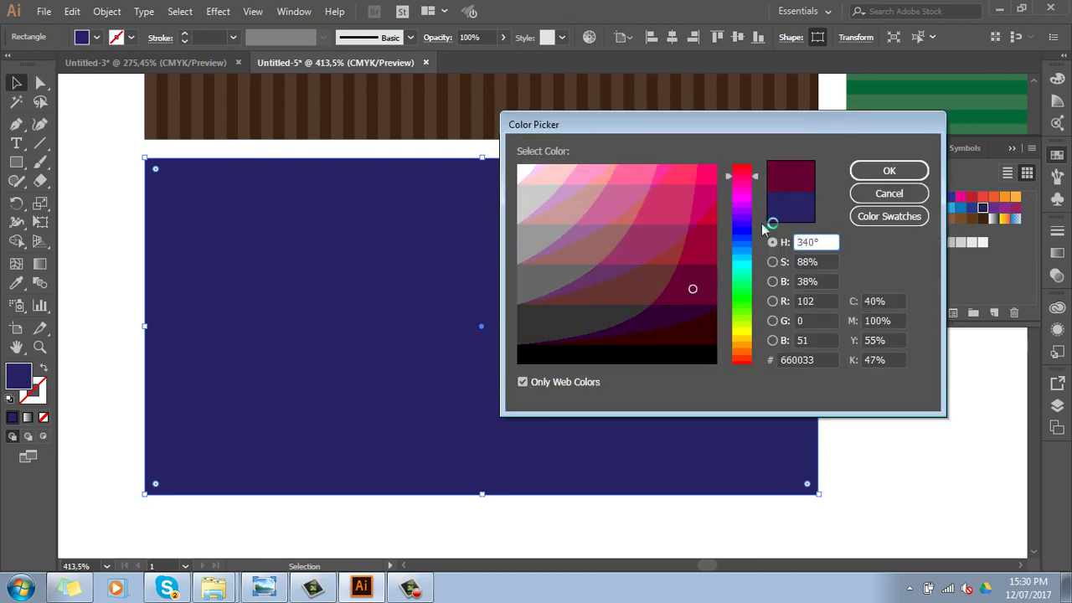
{"action": "left_click", "coordinate": [876, 174]}
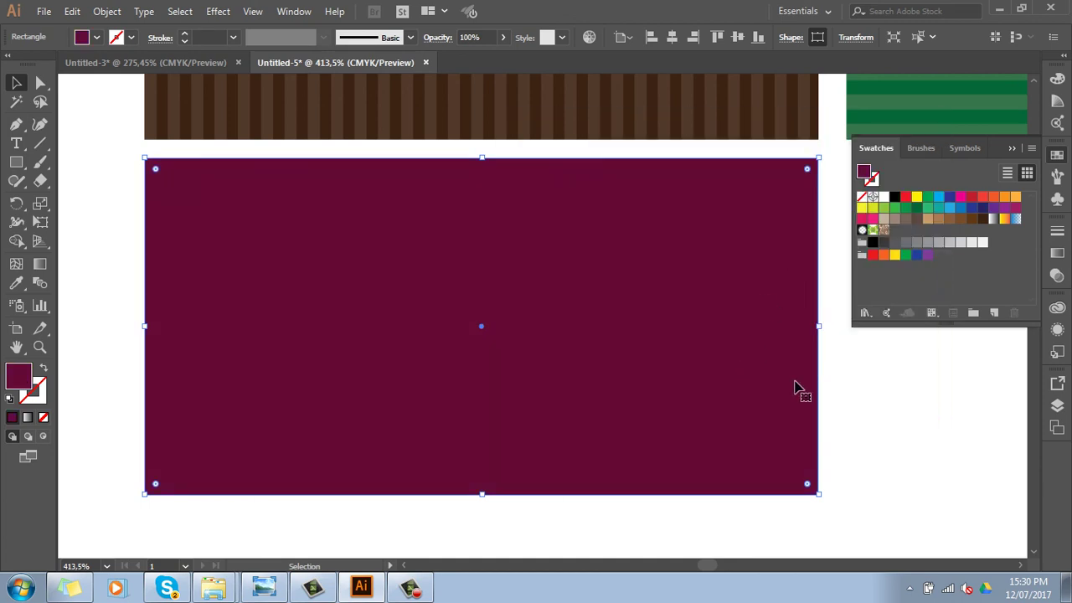
{"action": "left_click", "coordinate": [946, 410]}
Draw a small white square at 80% opacity in the maroon block's top-left corner.
{"action": "key", "text": "z"}
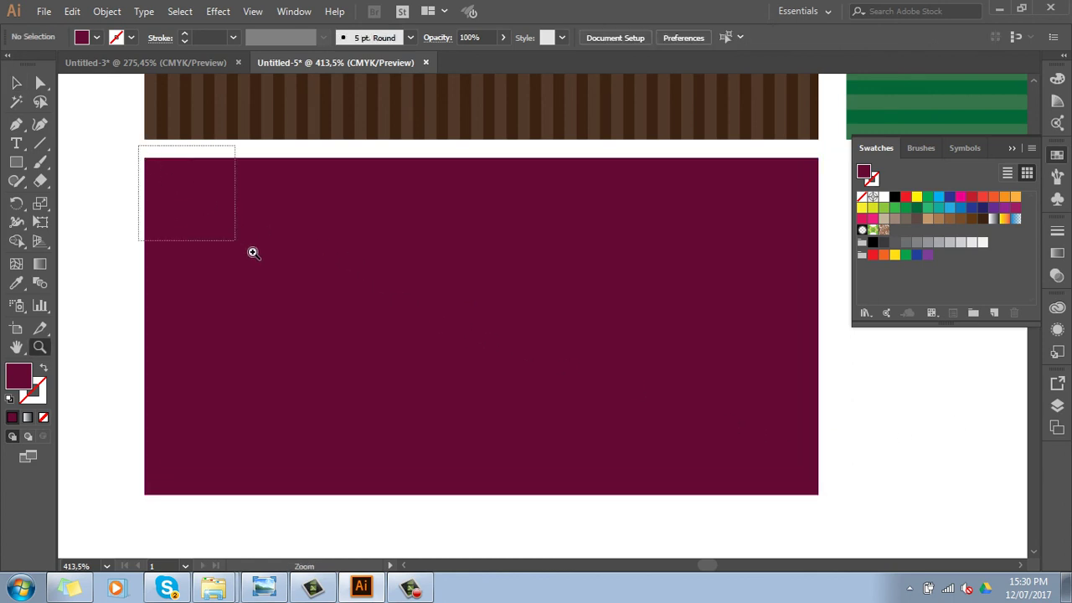
{"action": "left_click_drag", "start_coordinate": [141, 146], "coordinate": [479, 367]}
{"action": "left_click", "coordinate": [16, 162]}
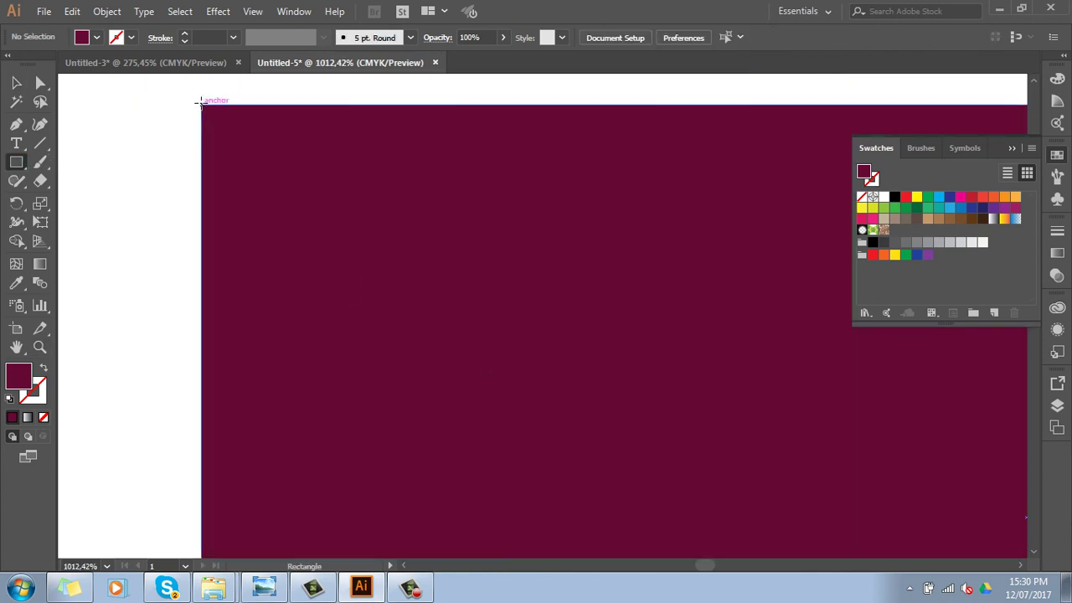
{"action": "left_click_drag", "start_coordinate": [202, 104], "coordinate": [240, 143]}
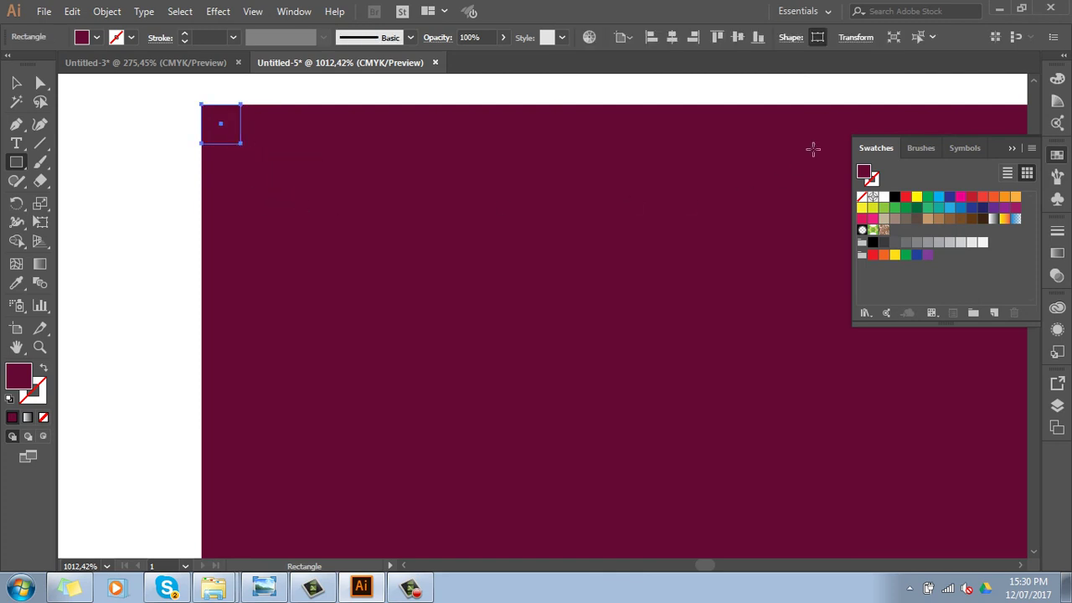
{"action": "left_click", "coordinate": [883, 196]}
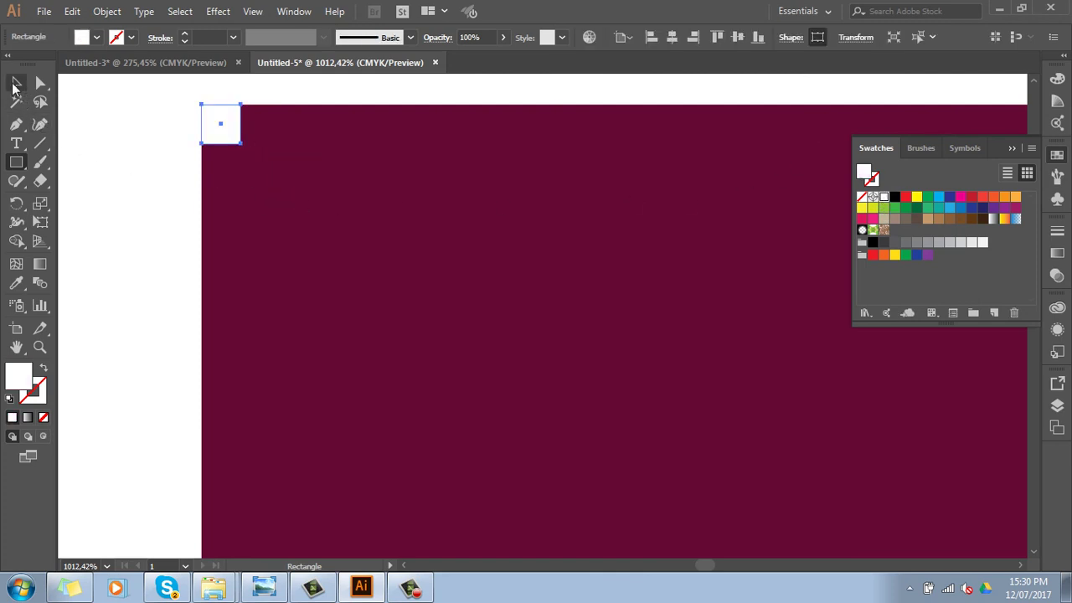
{"action": "key", "text": "v"}
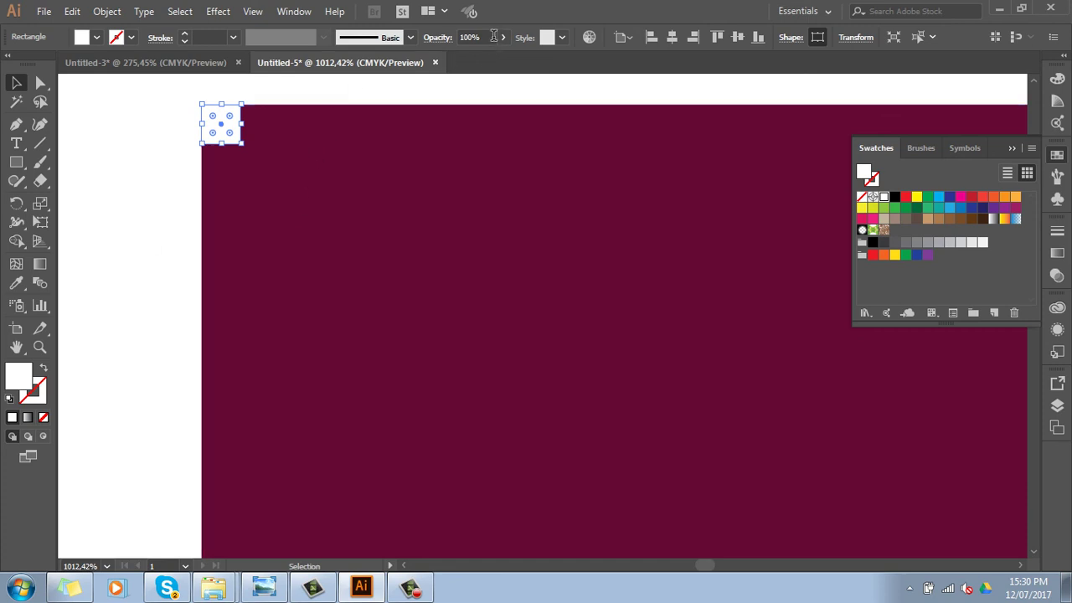
{"action": "left_click", "coordinate": [493, 37]}
{"action": "type", "text": "80"}
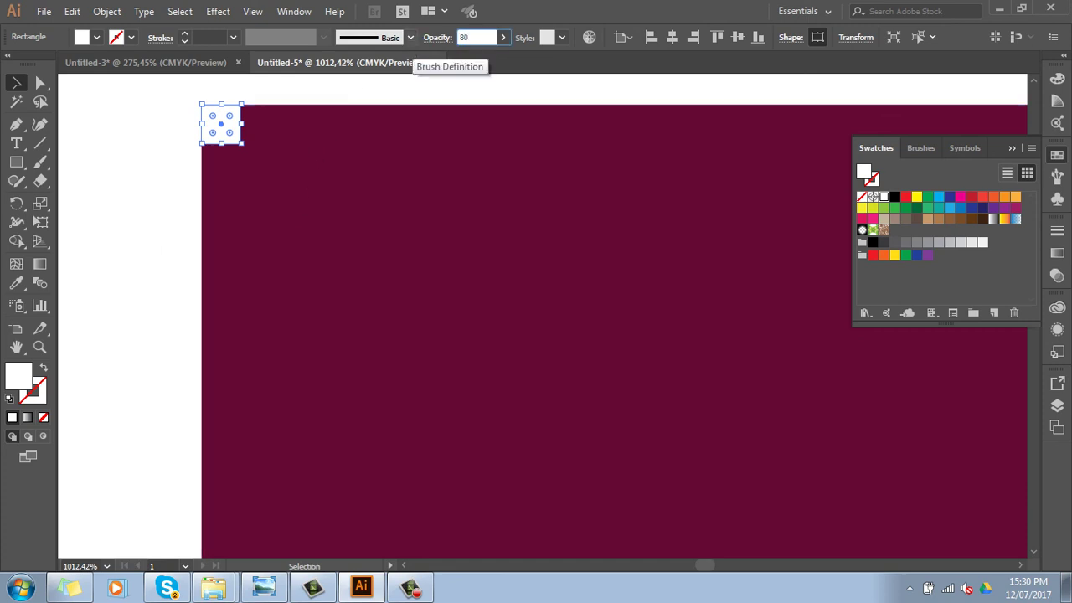
{"action": "key", "text": "Return"}
{"action": "left_click", "coordinate": [149, 184]}
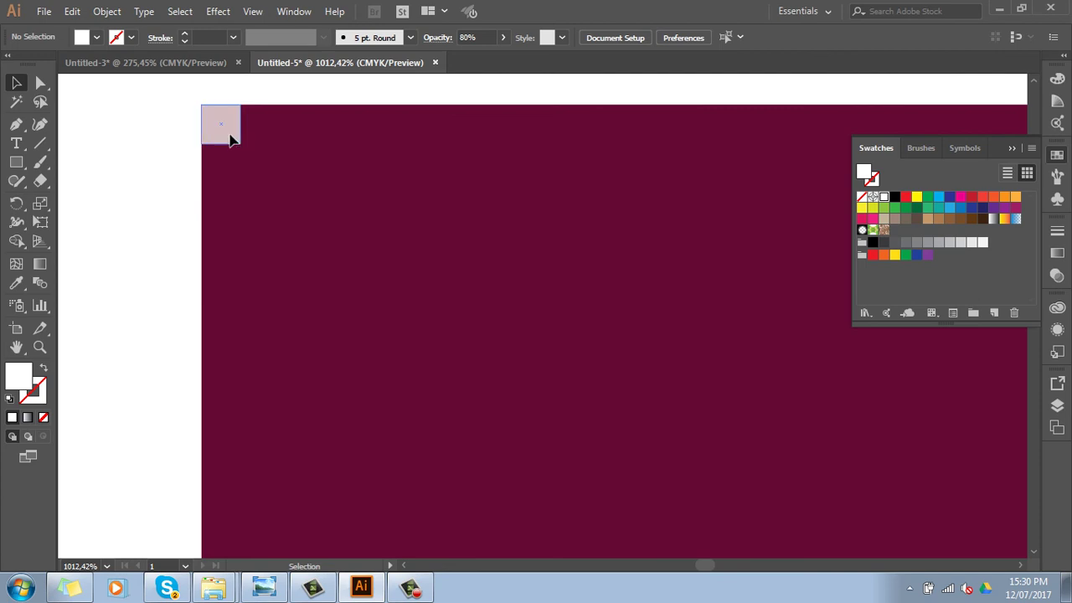
Add 60% opacity copies of the square to its right and below it.
{"action": "left_click_drag", "start_coordinate": [237, 136], "coordinate": [273, 139]}
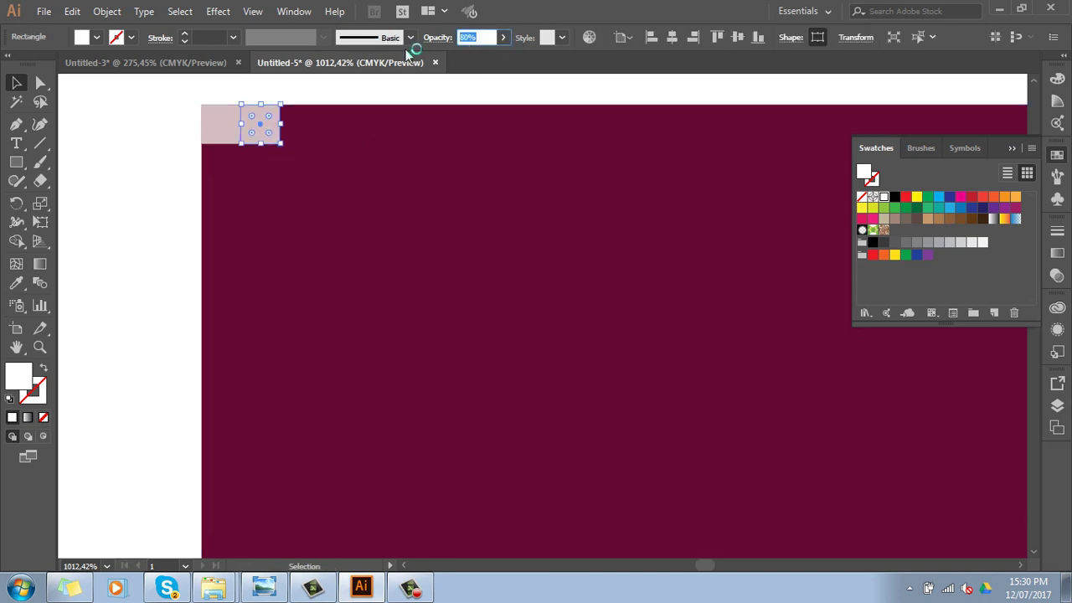
{"action": "type", "text": "60"}
{"action": "key", "text": "Return"}
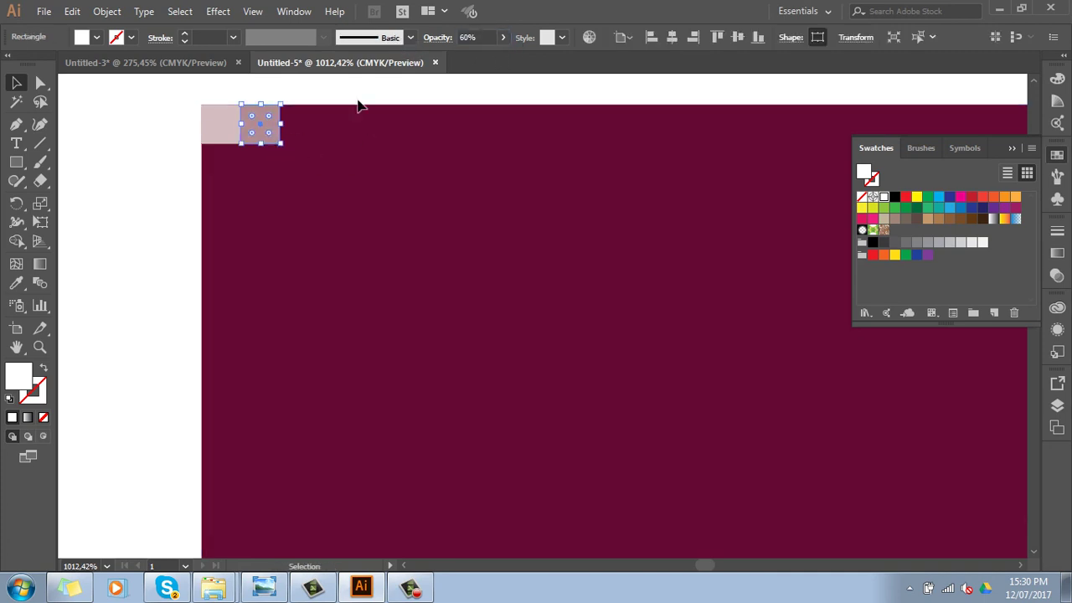
{"action": "left_click", "coordinate": [78, 234]}
{"action": "left_click_drag", "start_coordinate": [262, 132], "coordinate": [234, 176]}
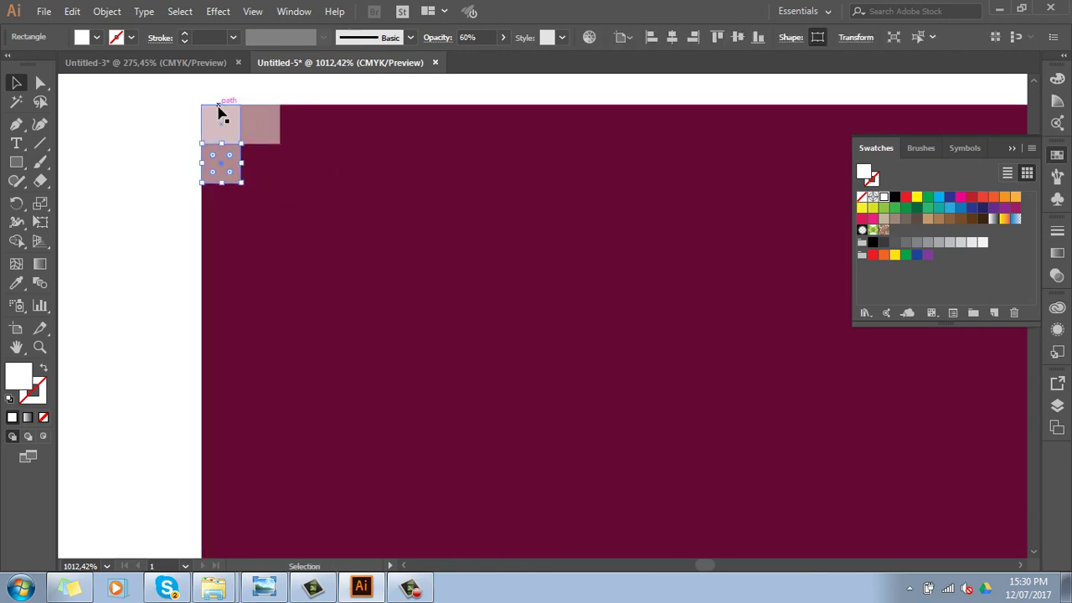
{"action": "left_click", "coordinate": [129, 144]}
Add 40% opacity squares further right and stepping diagonally down-left, repeating with Ctrl+D.
{"action": "left_click_drag", "start_coordinate": [273, 137], "coordinate": [313, 138]}
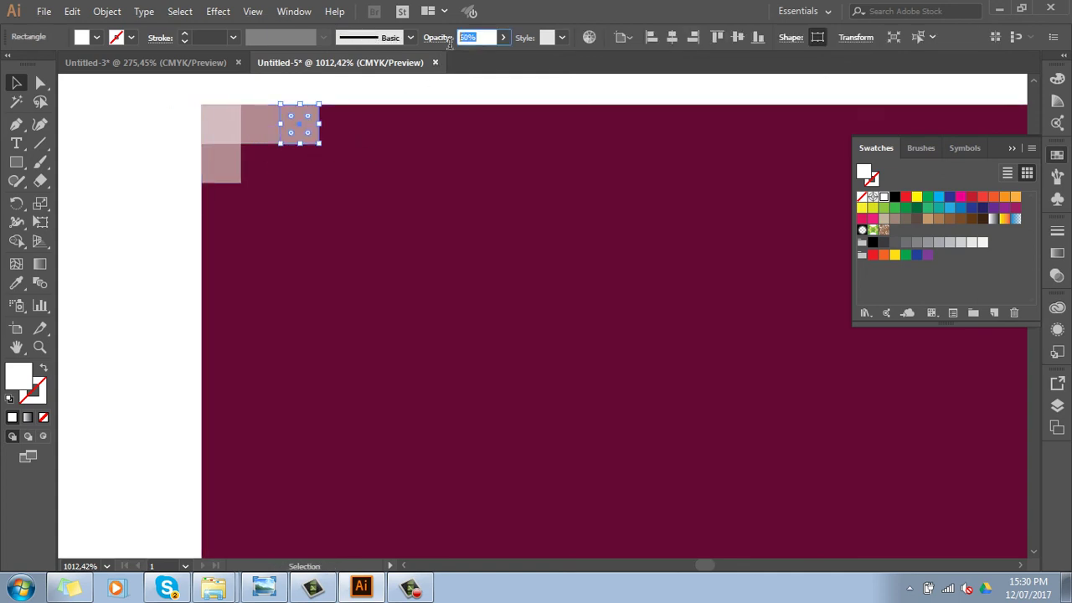
{"action": "type", "text": "40"}
{"action": "key", "text": "Return"}
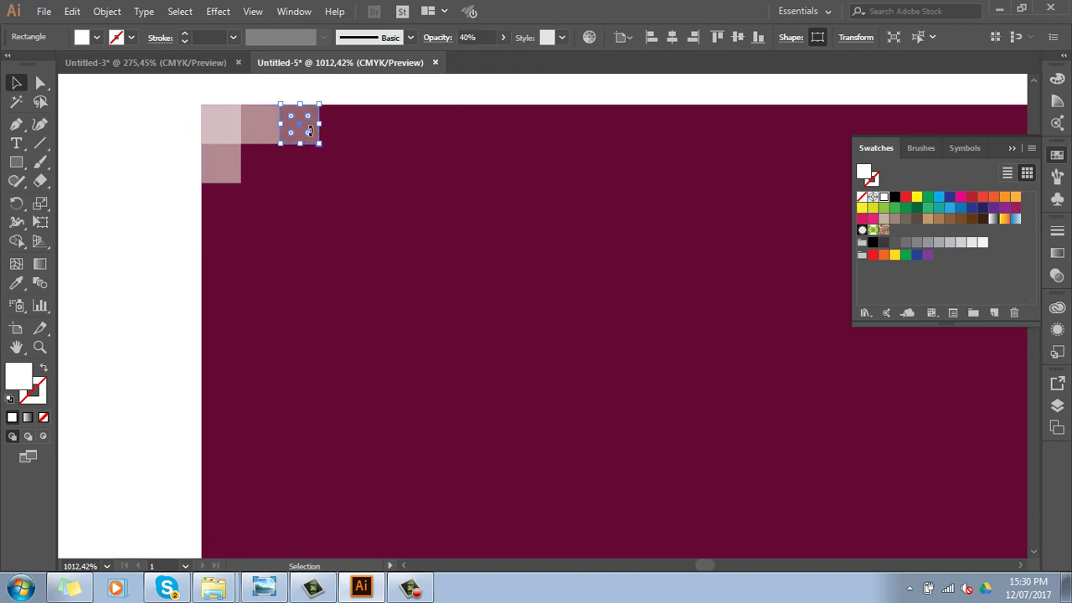
{"action": "left_click", "coordinate": [357, 95]}
{"action": "left_click_drag", "start_coordinate": [320, 143], "coordinate": [282, 182]}
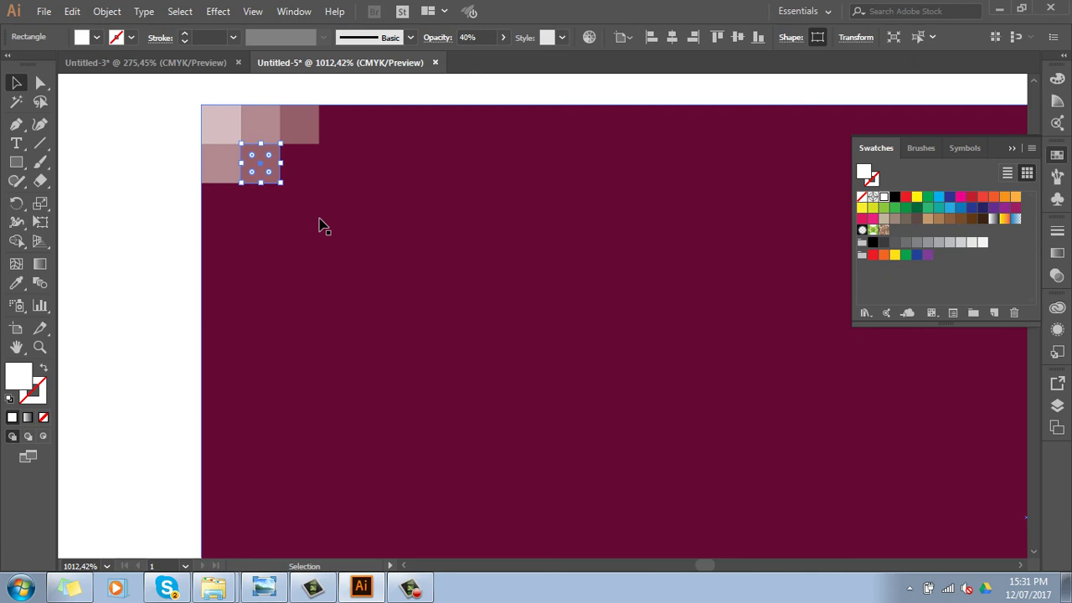
{"action": "key", "text": "ctrl+d"}
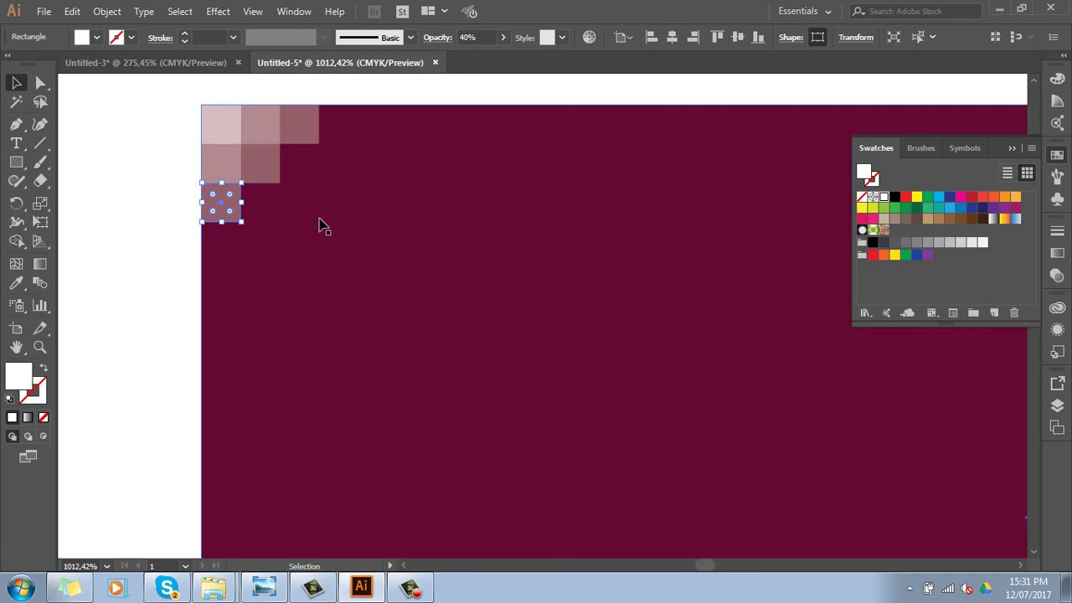
Add a 20% opacity white square below the column and repeat it diagonally up-right twice.
{"action": "left_click", "coordinate": [145, 256]}
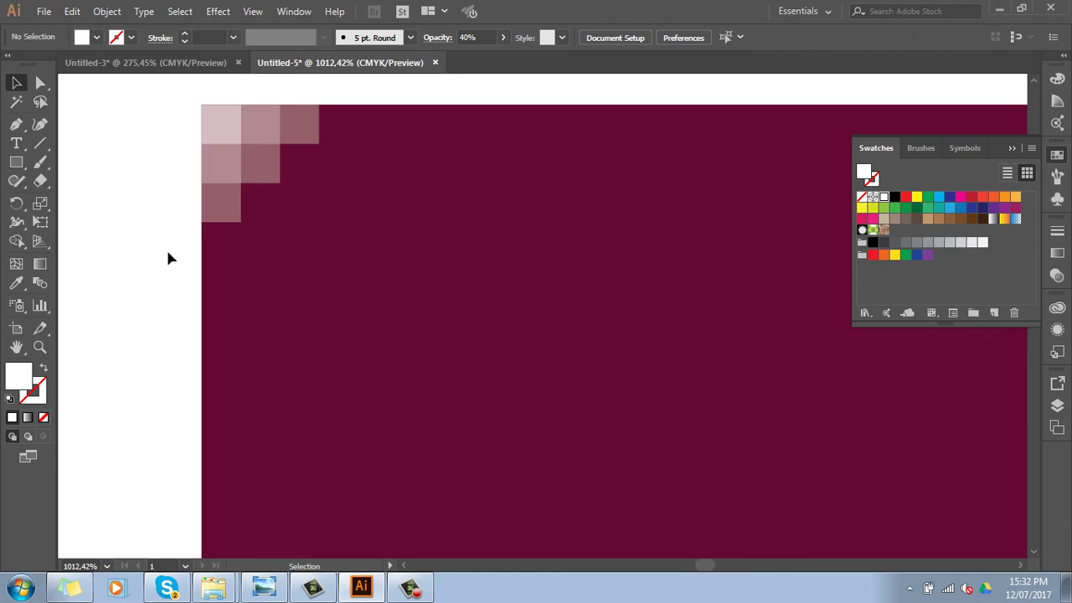
{"action": "left_click_drag", "start_coordinate": [229, 210], "coordinate": [234, 248]}
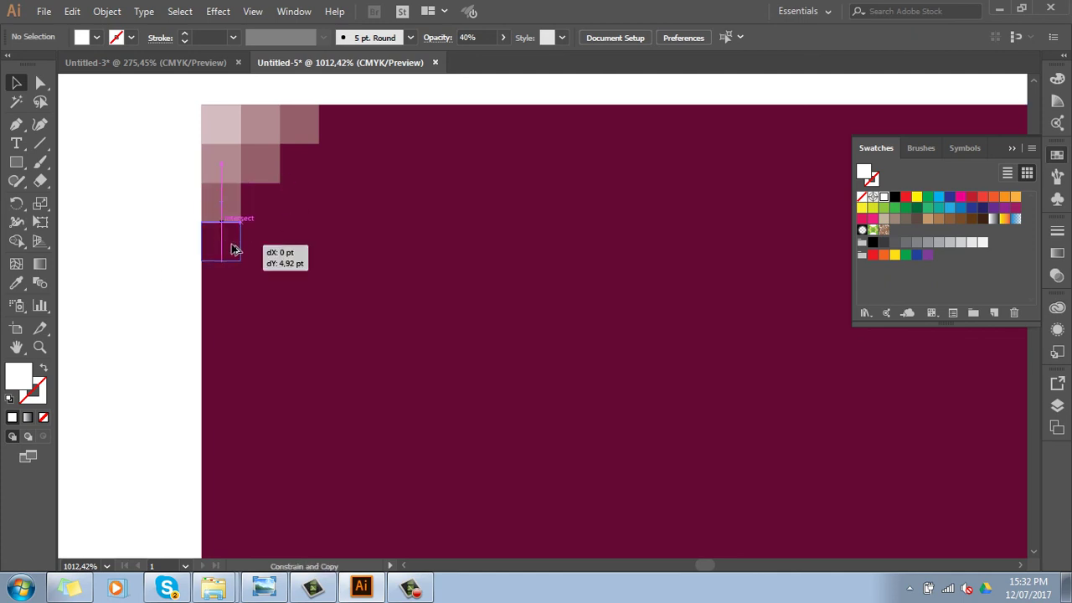
{"action": "left_click", "coordinate": [474, 38]}
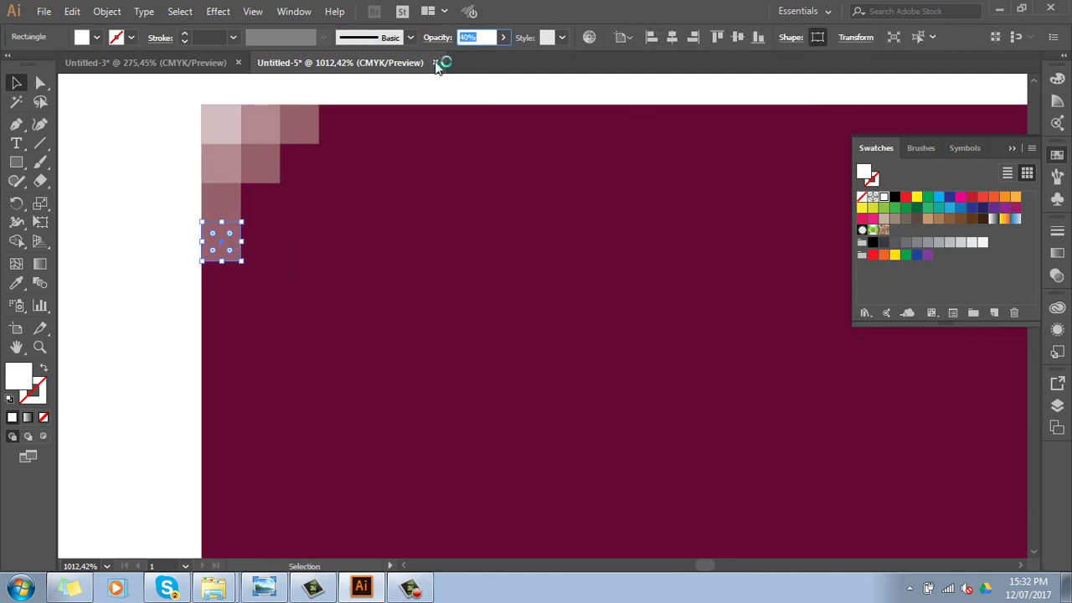
{"action": "type", "text": "20"}
{"action": "key", "text": "Return"}
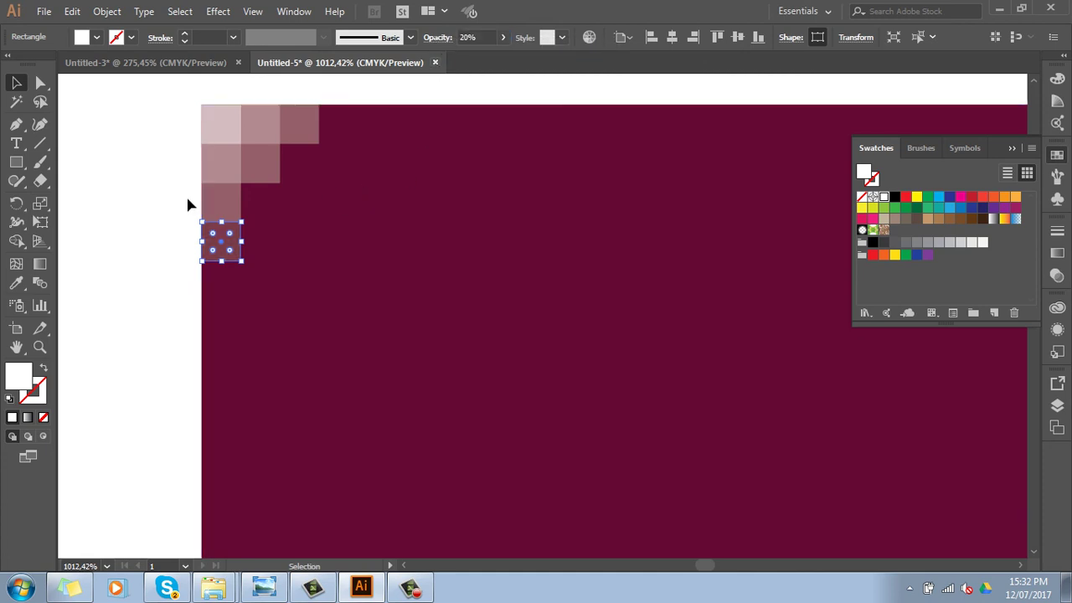
{"action": "left_click", "coordinate": [162, 229]}
{"action": "left_click_drag", "start_coordinate": [237, 249], "coordinate": [280, 212]}
{"action": "key", "text": "ctrl+d"}
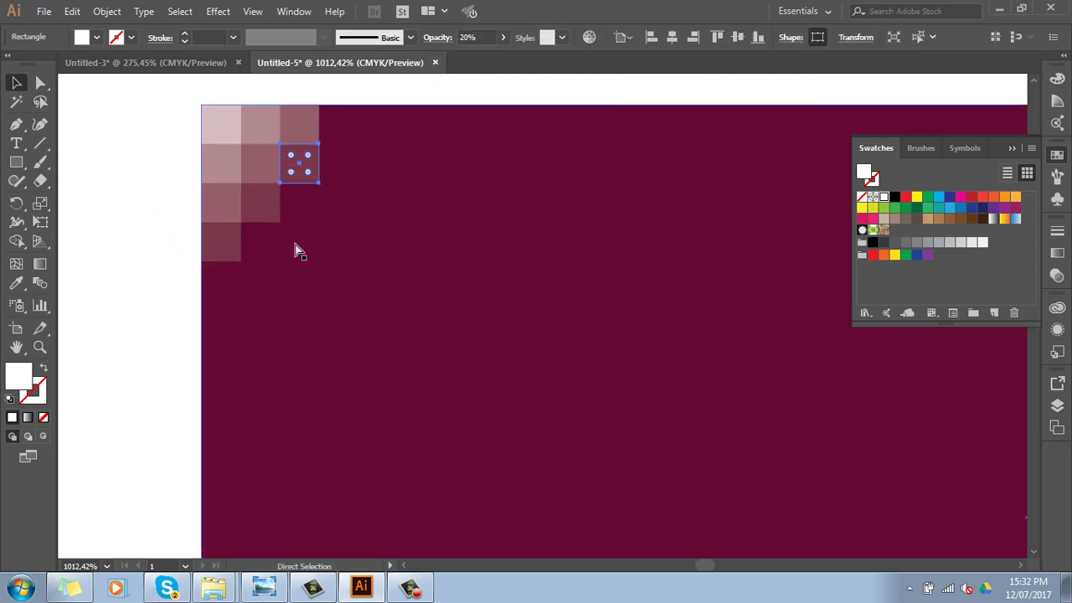
{"action": "key", "text": "ctrl+d"}
Add a 10% opacity square to the right and repeat it diagonally down-left twice.
{"action": "left_click", "coordinate": [410, 90]}
{"action": "left_click_drag", "start_coordinate": [348, 131], "coordinate": [388, 132]}
{"action": "left_click", "coordinate": [469, 38]}
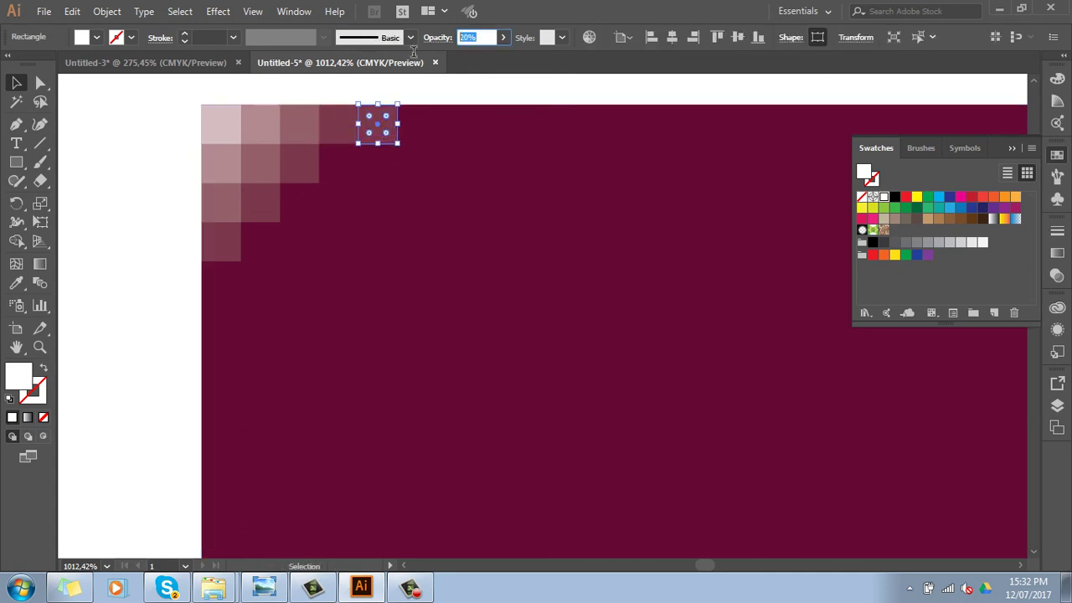
{"action": "type", "text": "10"}
{"action": "key", "text": "Return"}
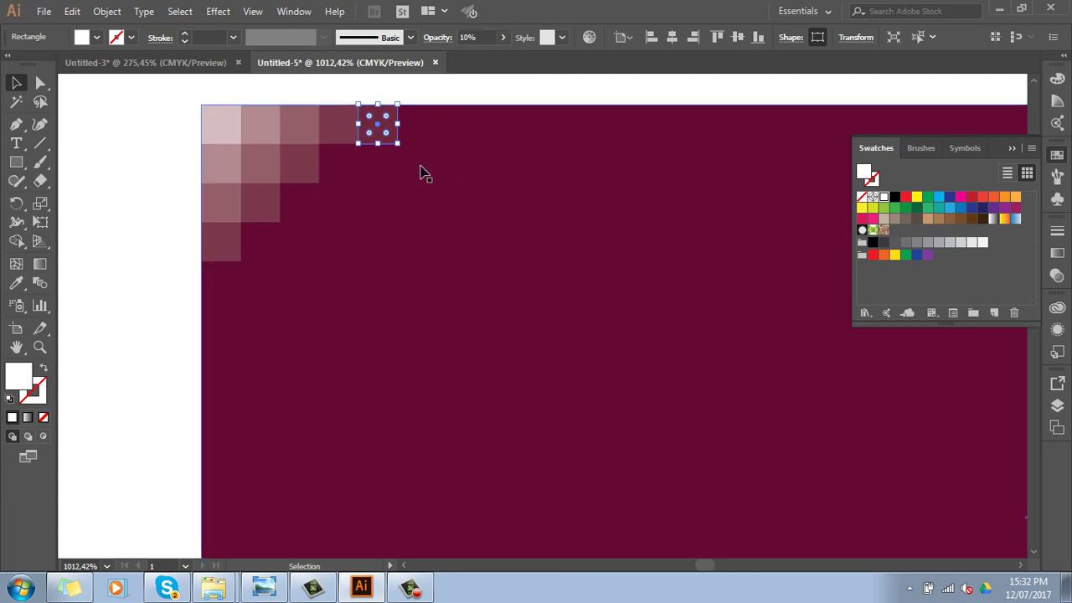
{"action": "left_click", "coordinate": [419, 99]}
{"action": "left_click_drag", "start_coordinate": [394, 126], "coordinate": [365, 174]}
{"action": "key", "text": "ctrl+d"}
{"action": "key", "text": "ctrl+d"}
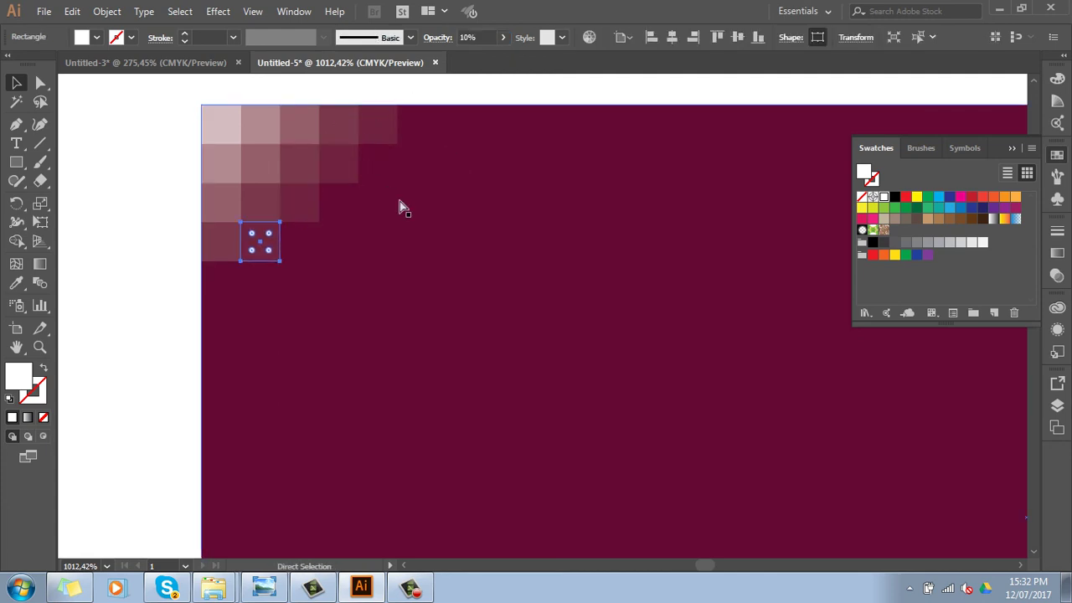
{"action": "key", "text": "ctrl+d"}
Add a 5% opacity square below the column, repeat it diagonally twice, and view the whole tile.
{"action": "left_click", "coordinate": [163, 222]}
{"action": "left_click_drag", "start_coordinate": [238, 282], "coordinate": [239, 320]}
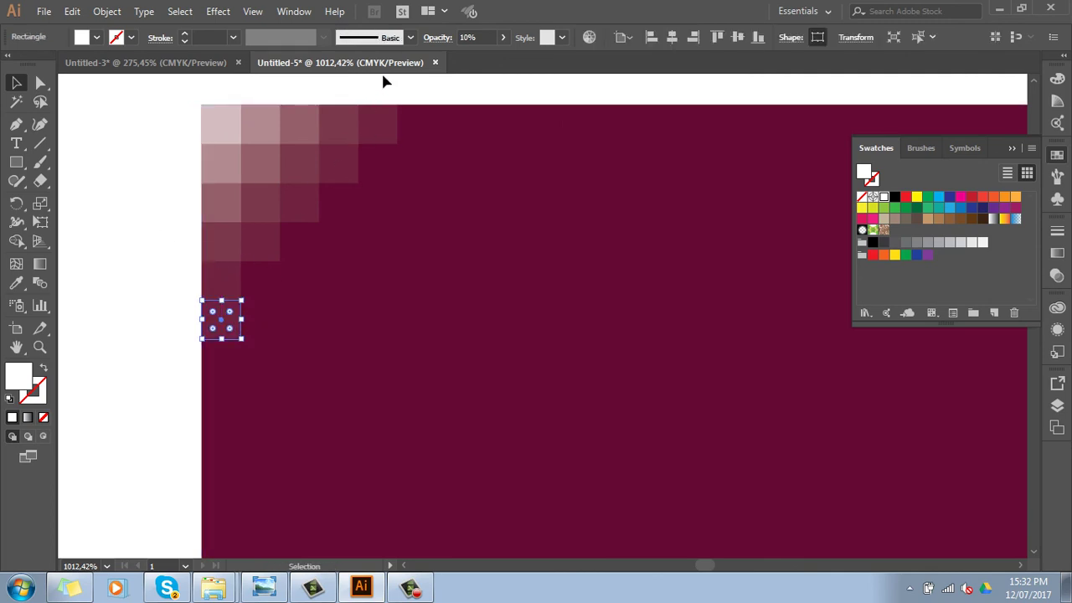
{"action": "left_click", "coordinate": [490, 39]}
{"action": "type", "text": "5"}
{"action": "key", "text": "Return"}
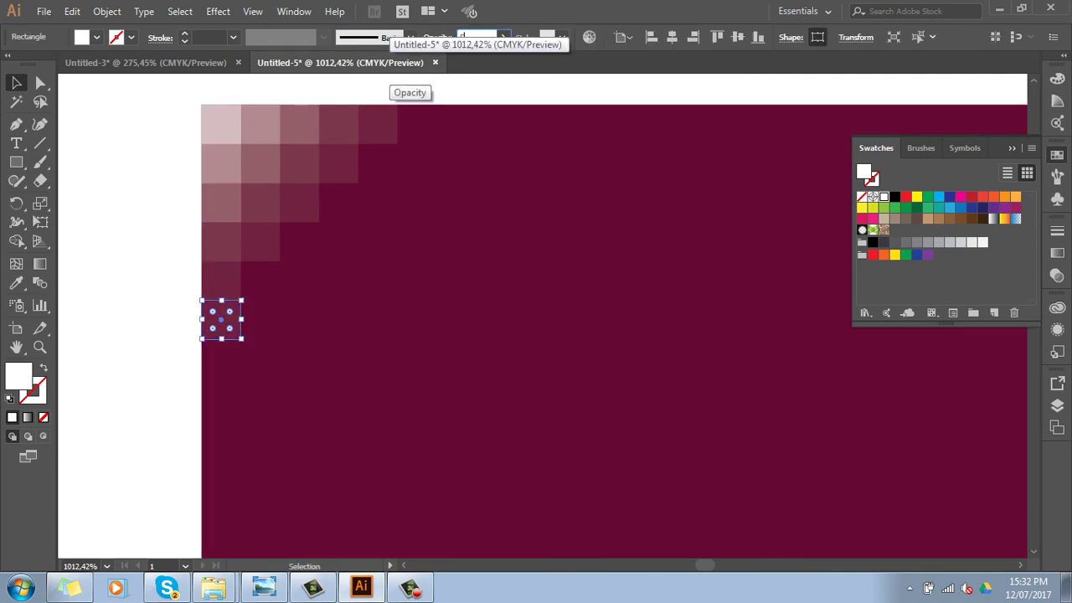
{"action": "left_click", "coordinate": [146, 319]}
{"action": "left_click_drag", "start_coordinate": [244, 325], "coordinate": [281, 285]}
{"action": "key", "text": "ctrl+d"}
{"action": "key", "text": "ctrl+d"}
{"action": "key", "text": "ctrl+d"}
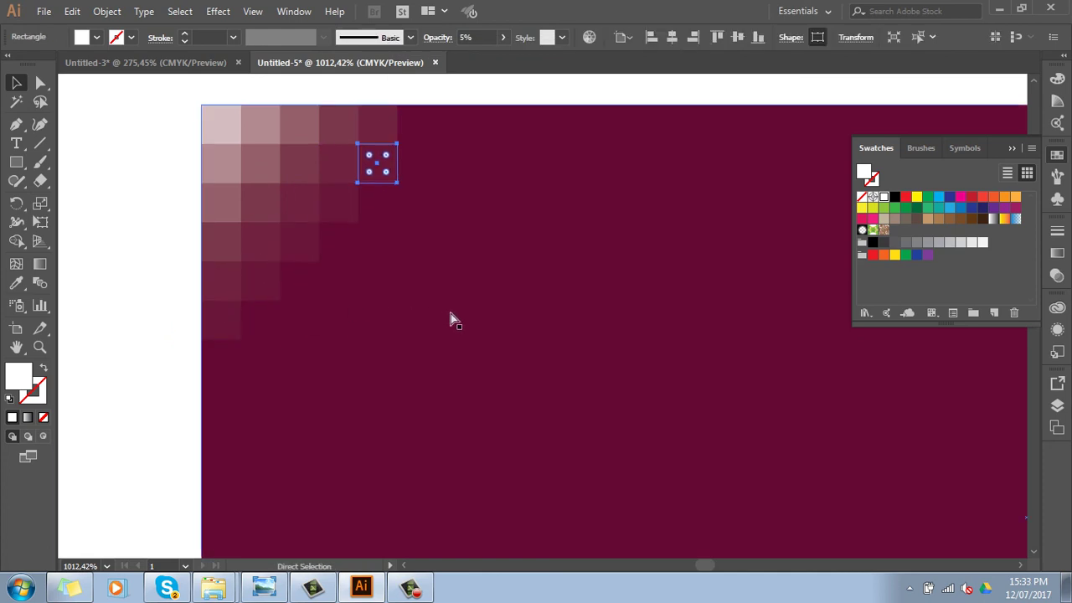
{"action": "key", "text": "ctrl+d"}
{"action": "left_click", "coordinate": [153, 260]}
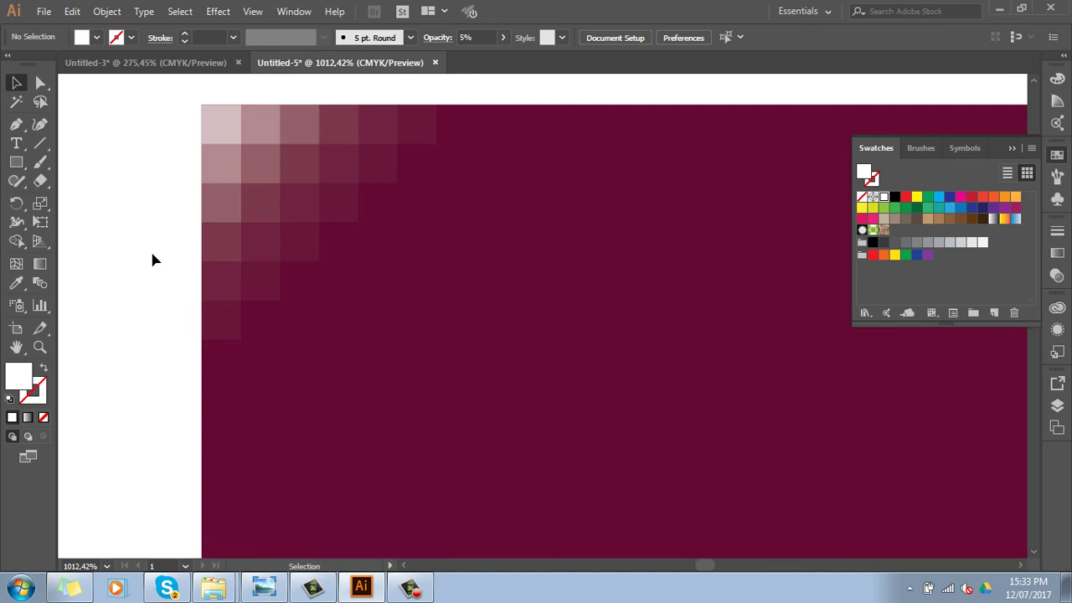
{"action": "key", "text": "ctrl+minus"}
{"action": "key", "text": "ctrl+minus"}
{"action": "key", "text": "ctrl+minus"}
{"action": "mouse_move", "coordinate": [712, 400]}
{"action": "left_mouse_down"}
{"action": "mouse_move", "coordinate": [419, 324]}
{"action": "mouse_move", "coordinate": [443, 319]}
{"action": "left_mouse_up"}
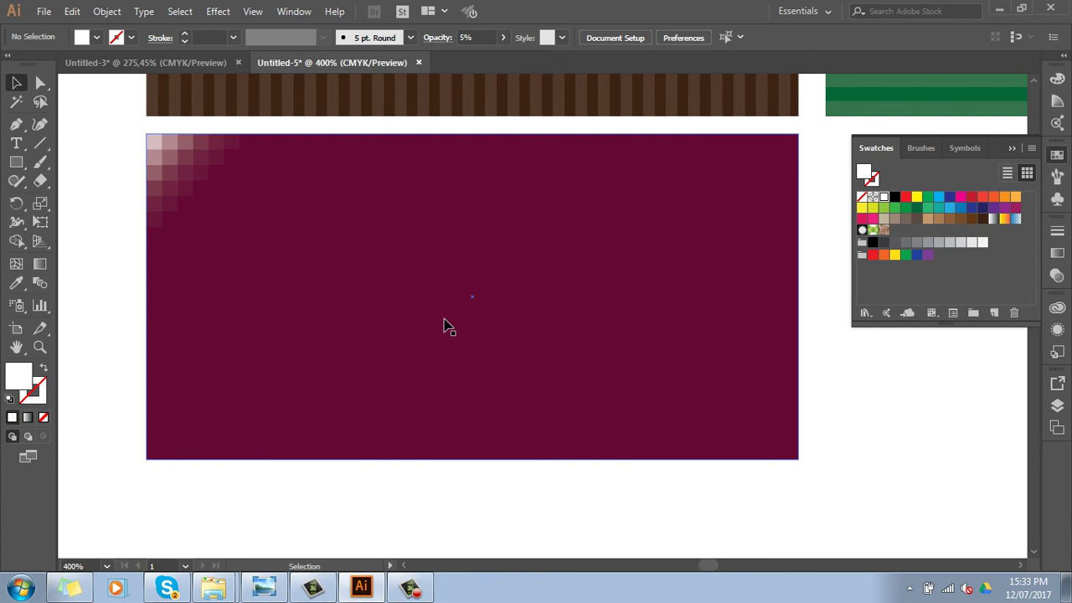
Zoom out to see every tile, then Alt-drag a copy of the dark green rectangle into the empty area at right.
{"action": "key", "text": "ctrl+minus"}
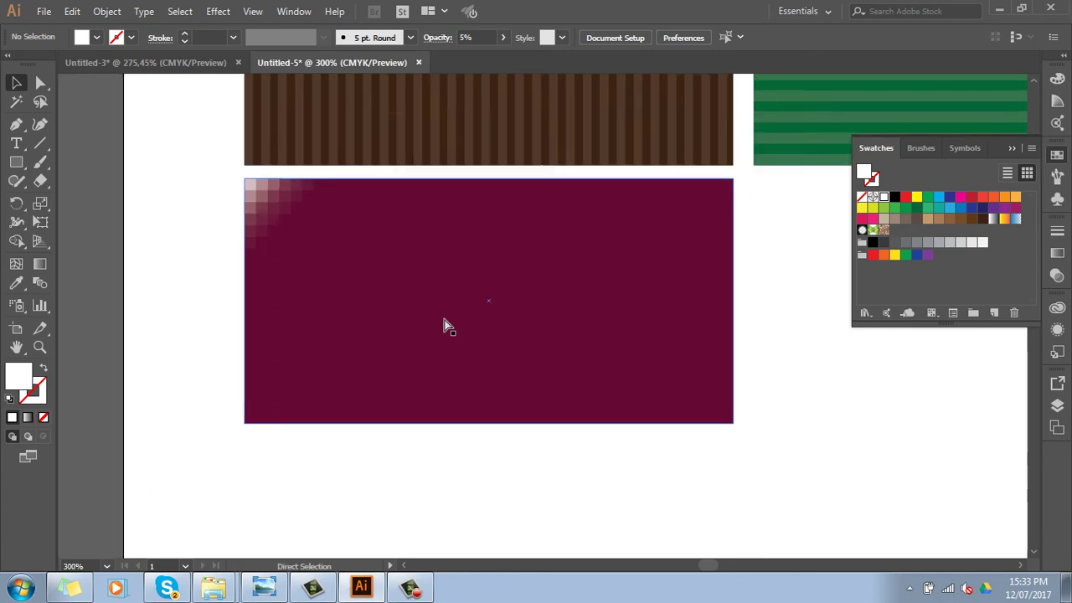
{"action": "key", "text": "ctrl+minus"}
{"action": "key", "text": "ctrl+minus"}
{"action": "mouse_move", "coordinate": [754, 299]}
{"action": "left_mouse_down"}
{"action": "mouse_move", "coordinate": [601, 359]}
{"action": "mouse_move", "coordinate": [592, 391]}
{"action": "left_mouse_up"}
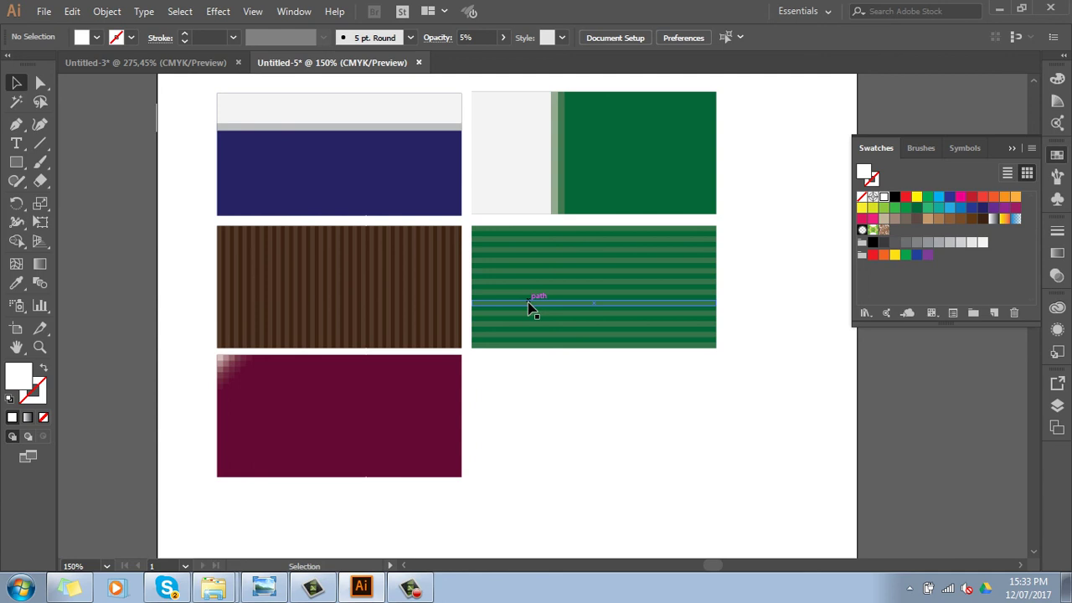
{"action": "left_click_drag", "start_coordinate": [569, 280], "coordinate": [223, 285]}
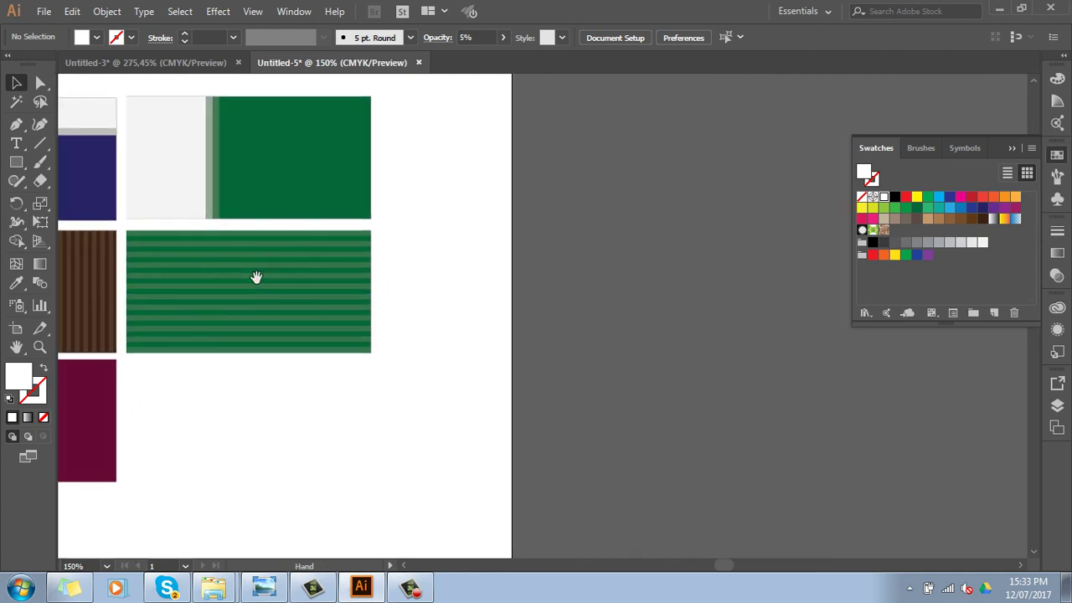
{"action": "mouse_move", "coordinate": [264, 181]}
{"action": "left_mouse_down"}
{"action": "mouse_move", "coordinate": [453, 212]}
{"action": "mouse_move", "coordinate": [629, 215]}
{"action": "left_mouse_up"}
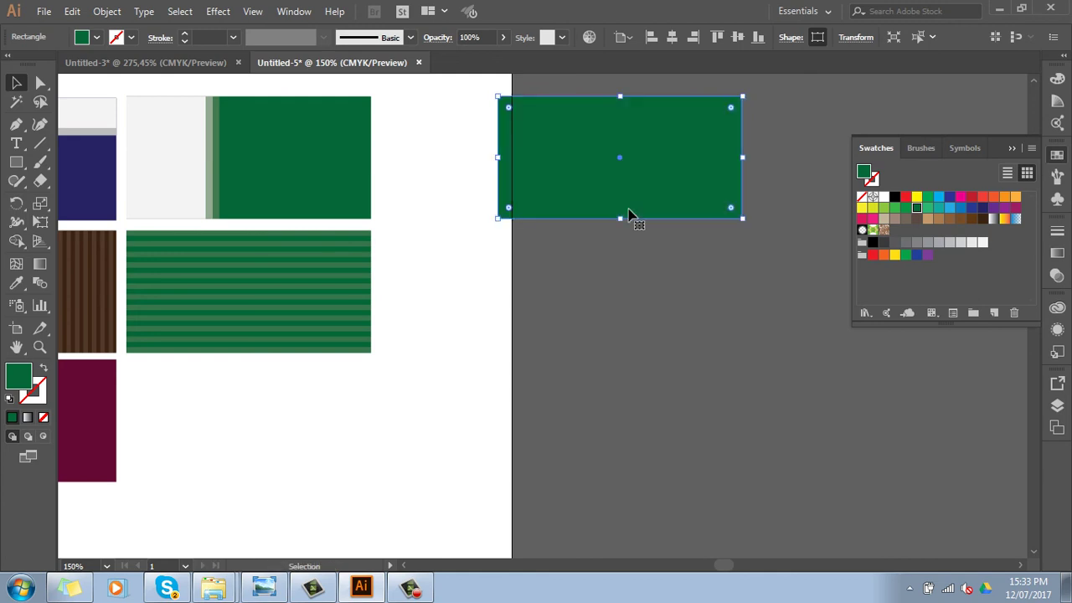
Zoom in on the green copy and turn its top rectangle into a narrow white strip on the left.
{"action": "key", "text": "z"}
{"action": "left_click_drag", "start_coordinate": [455, 76], "coordinate": [777, 221]}
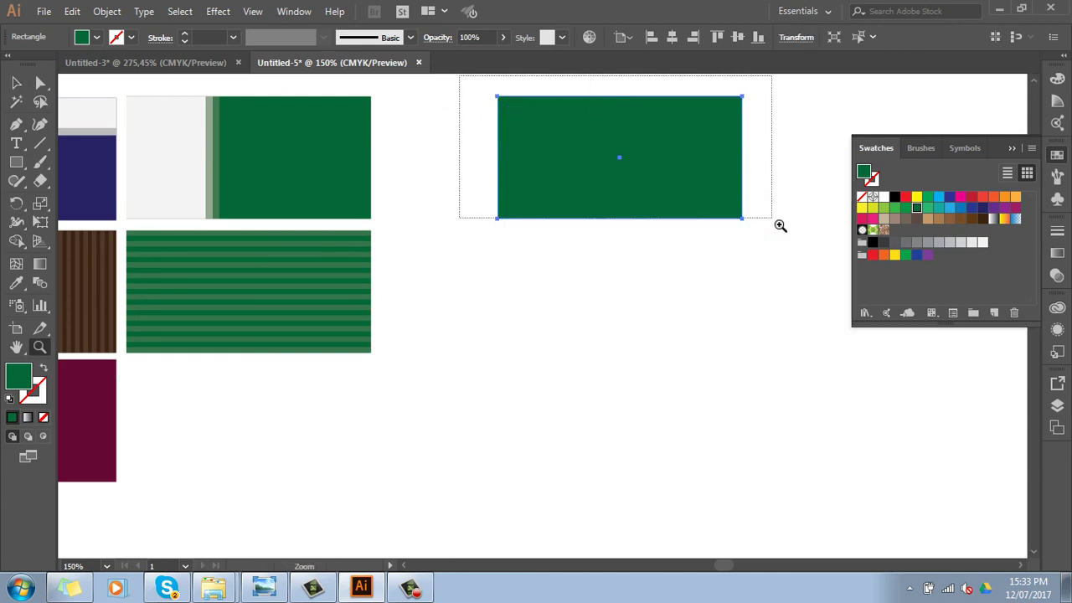
{"action": "left_click_drag", "start_coordinate": [682, 275], "coordinate": [614, 262]}
{"action": "left_click", "coordinate": [18, 83]}
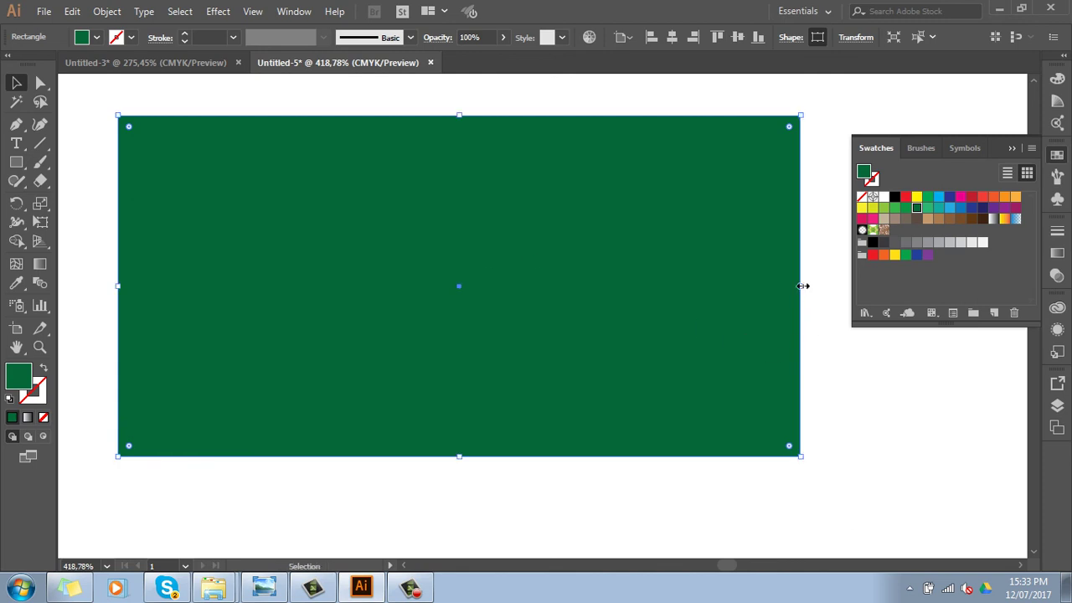
{"action": "left_click_drag", "start_coordinate": [801, 286], "coordinate": [323, 295]}
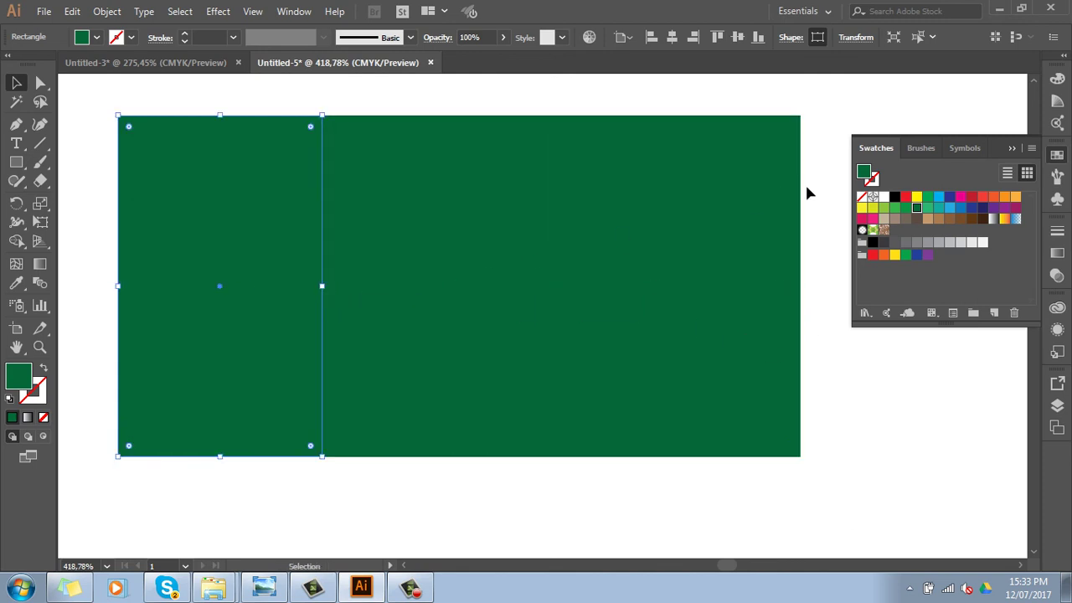
{"action": "left_click", "coordinate": [884, 197]}
{"action": "left_click", "coordinate": [414, 109]}
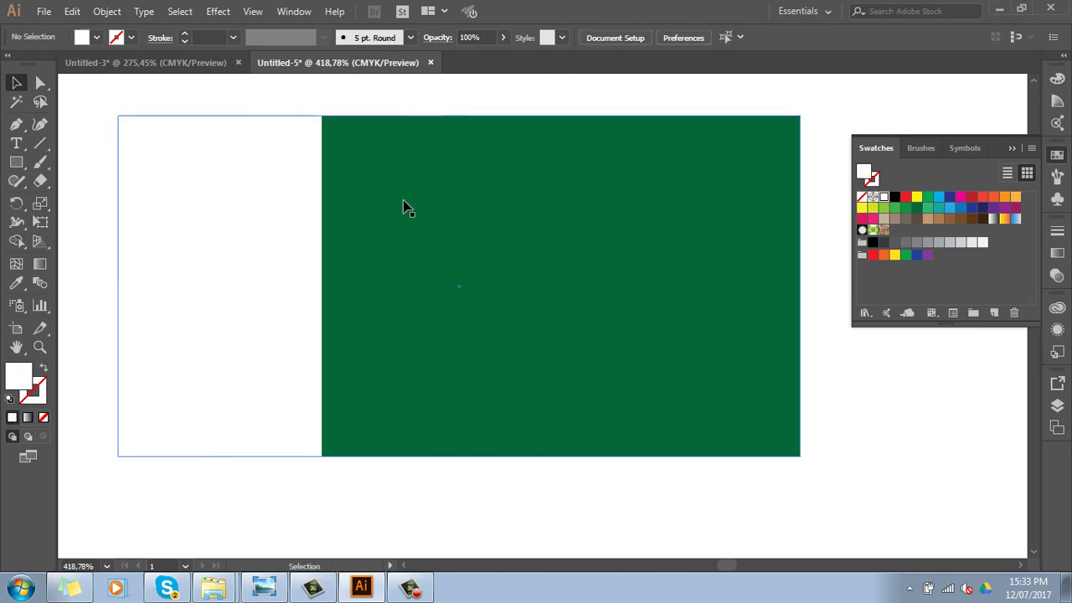
{"action": "left_click_drag", "start_coordinate": [387, 264], "coordinate": [438, 235]}
{"action": "left_click", "coordinate": [321, 253]}
{"action": "key", "text": "a"}
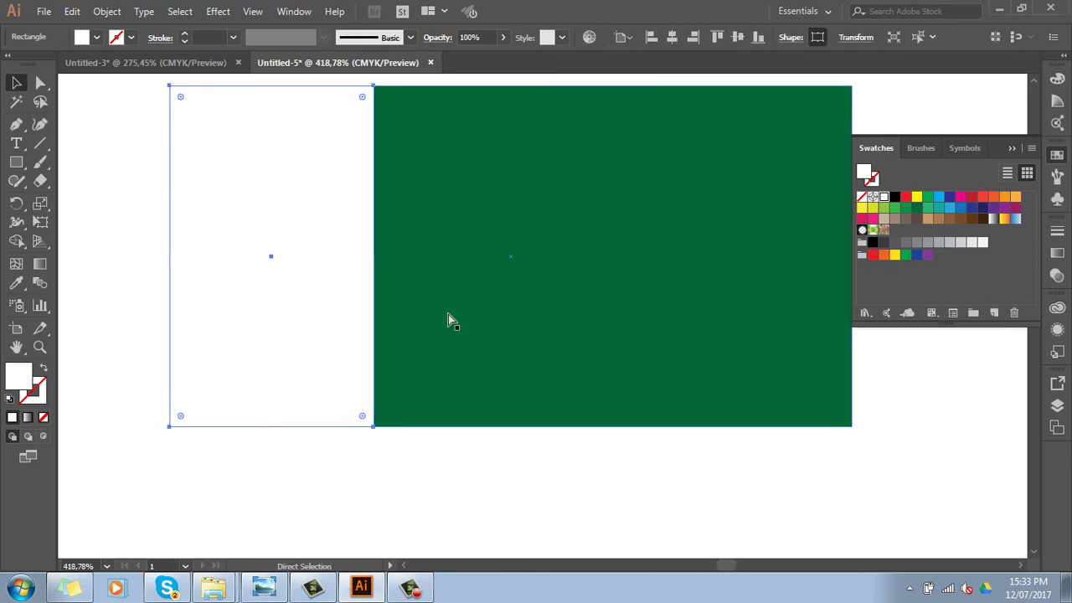
{"action": "key", "text": "v"}
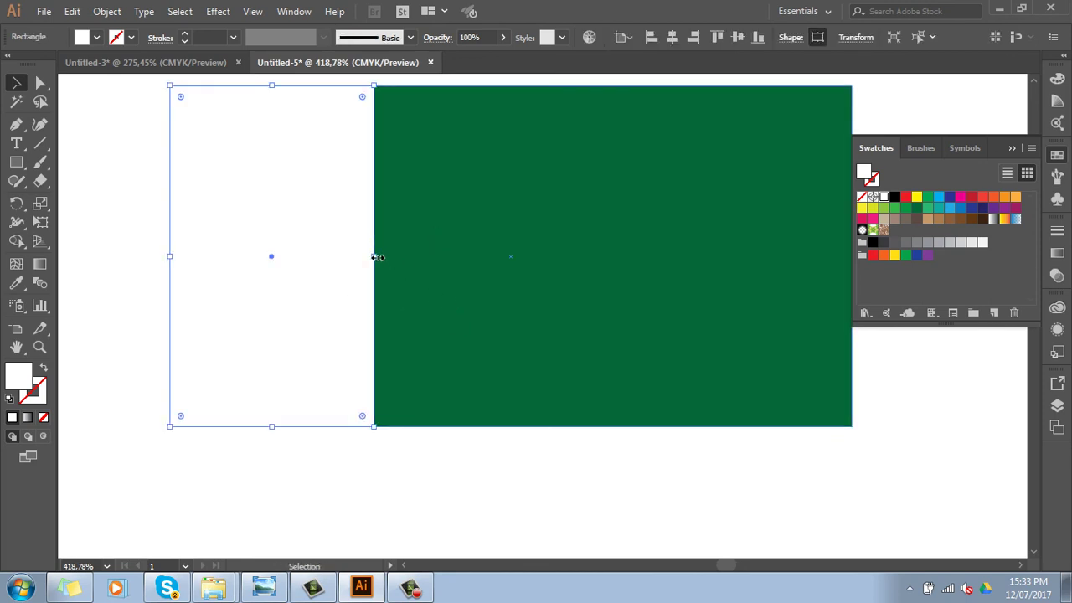
{"action": "left_click_drag", "start_coordinate": [377, 257], "coordinate": [390, 256]}
Set the white strip to 50% opacity, widen it, and set the extended overlay to 20%.
{"action": "left_click", "coordinate": [484, 38]}
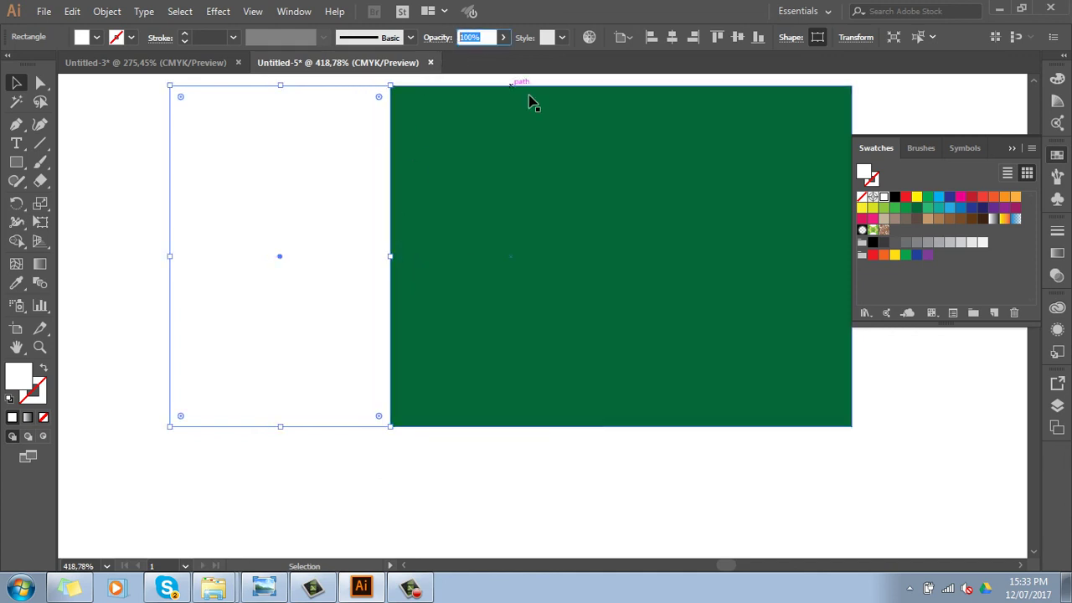
{"action": "type", "text": "50"}
{"action": "key", "text": "Return"}
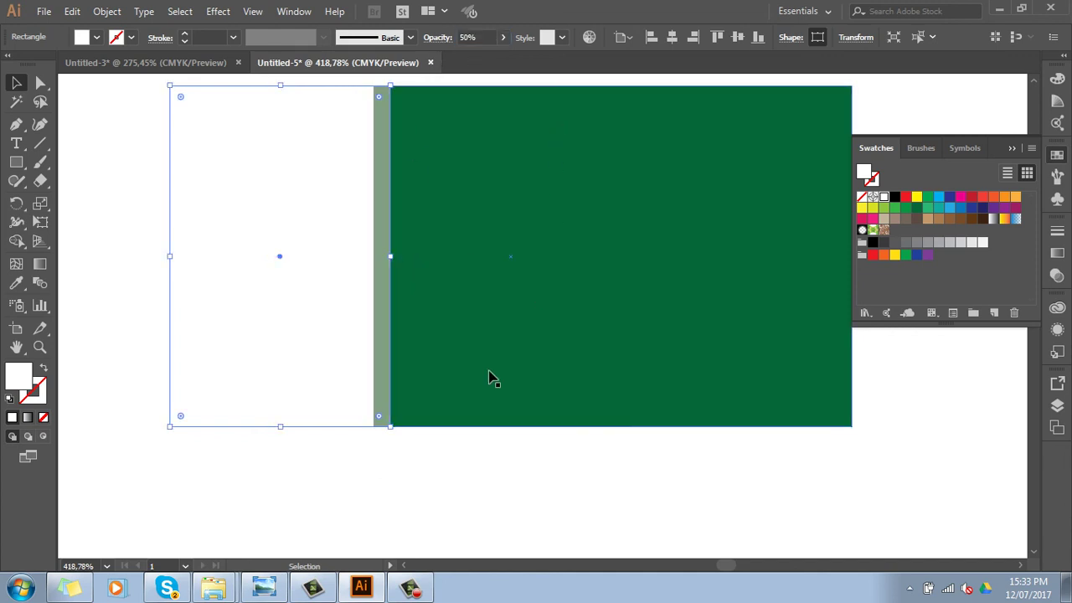
{"action": "left_click_drag", "start_coordinate": [389, 262], "coordinate": [407, 257]}
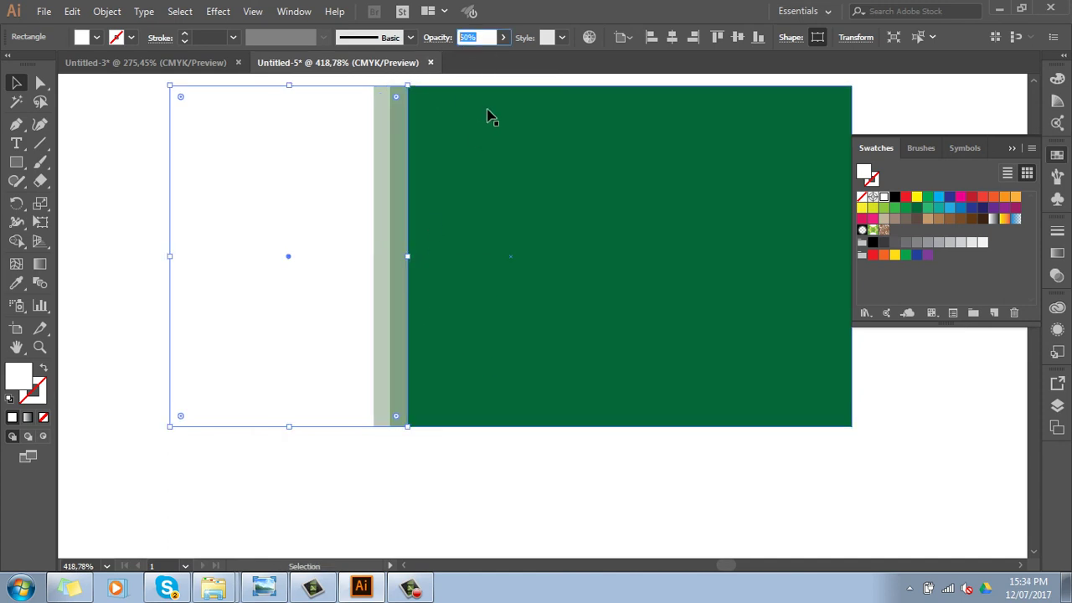
{"action": "type", "text": "20"}
{"action": "key", "text": "Return"}
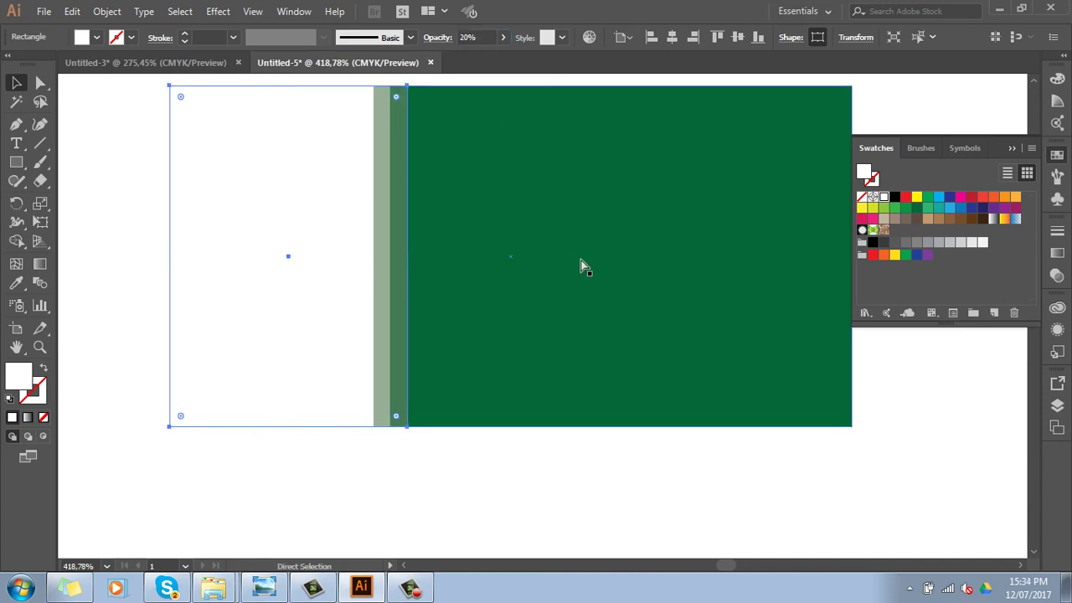
{"action": "key", "text": "ctrl+minus"}
{"action": "key", "text": "ctrl+minus"}
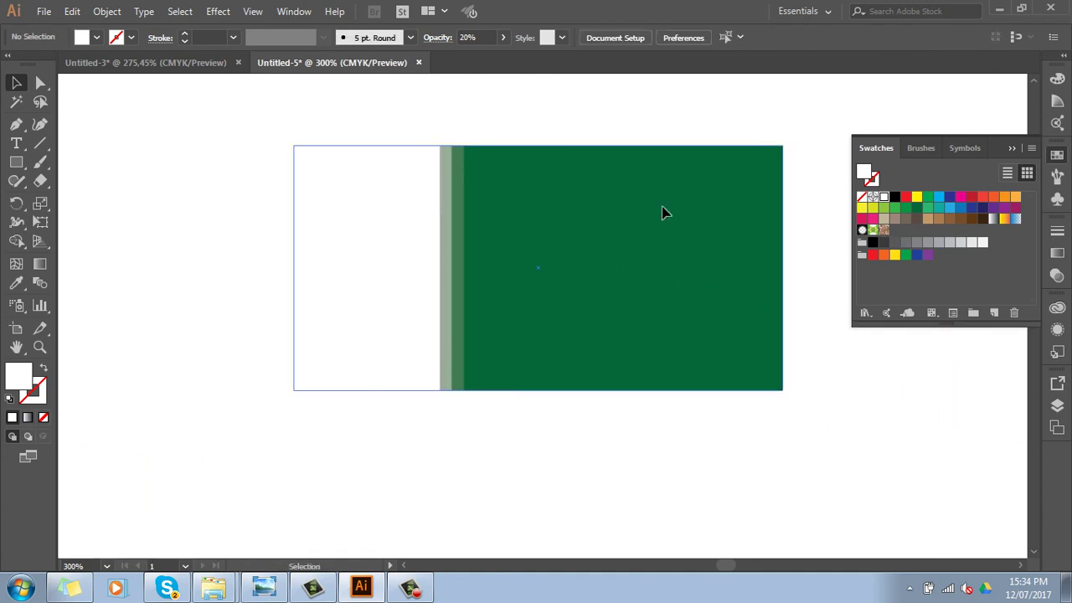
{"action": "left_click", "coordinate": [662, 210]}
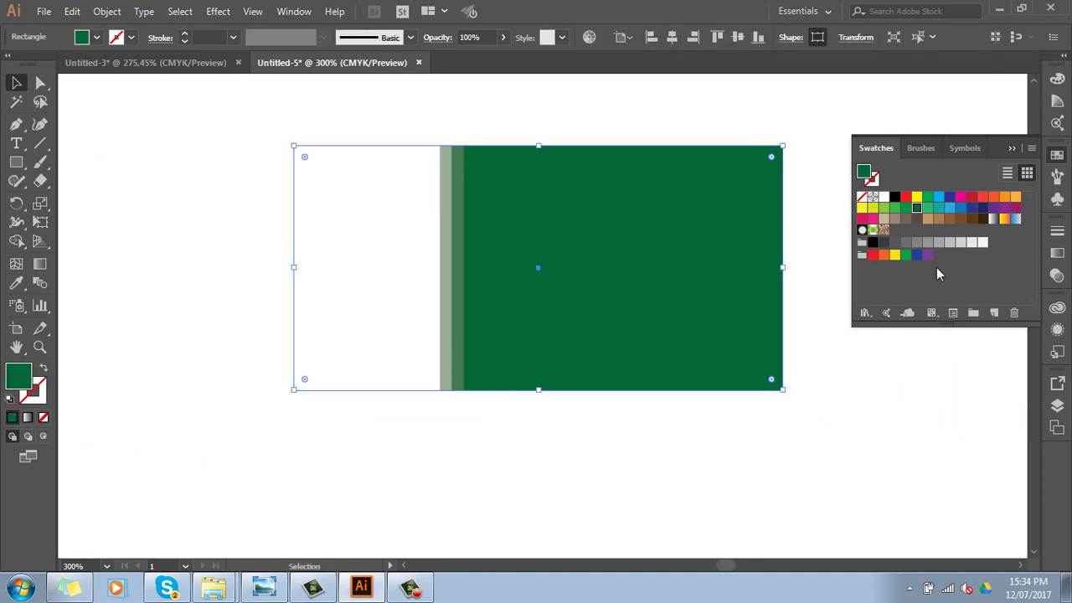
Fill the tile dark brown, add a second brown rectangle below, and make a narrow white left rectangle.
{"action": "left_click", "coordinate": [982, 218]}
{"action": "left_click", "coordinate": [533, 100]}
{"action": "mouse_move", "coordinate": [581, 188]}
{"action": "left_mouse_down"}
{"action": "mouse_move", "coordinate": [574, 440]}
{"action": "mouse_move", "coordinate": [564, 368]}
{"action": "left_mouse_up"}
{"action": "key", "text": "ctrl"}
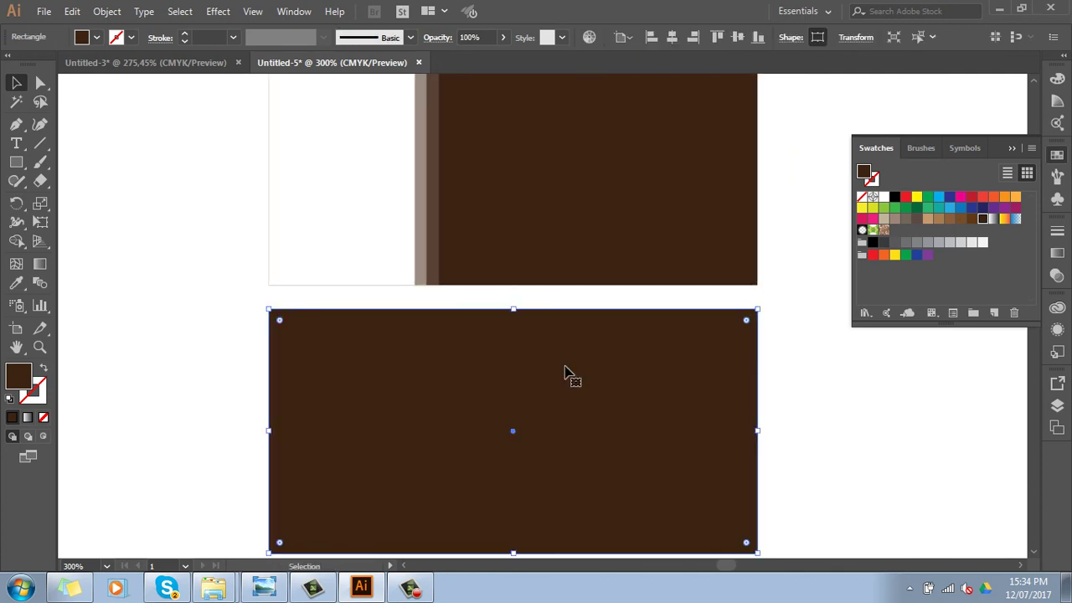
{"action": "left_click_drag", "start_coordinate": [757, 432], "coordinate": [419, 433]}
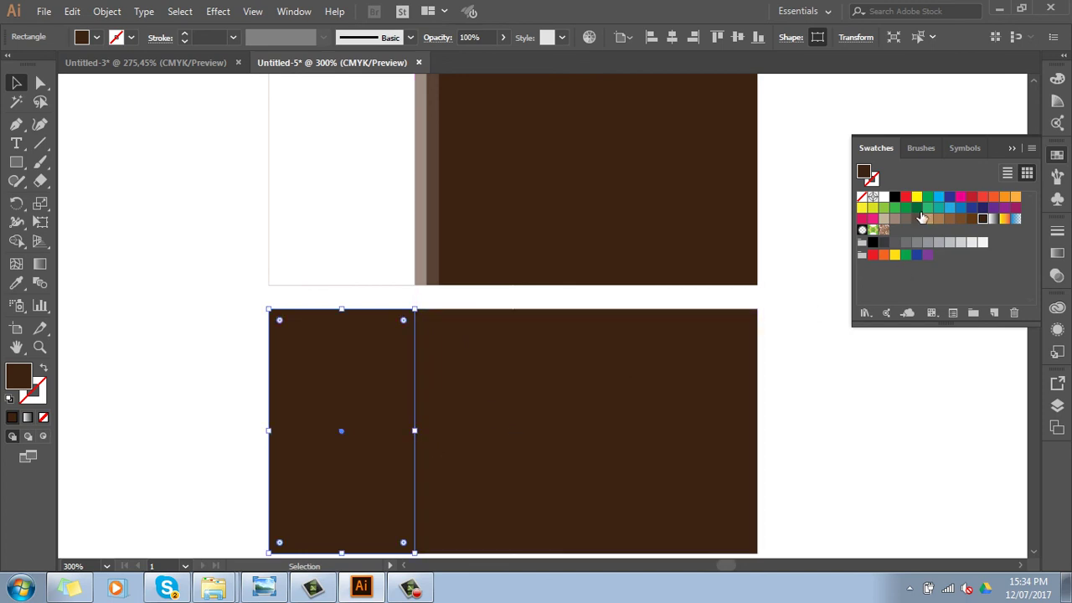
{"action": "left_click", "coordinate": [883, 196]}
{"action": "left_click_drag", "start_coordinate": [474, 370], "coordinate": [447, 343]}
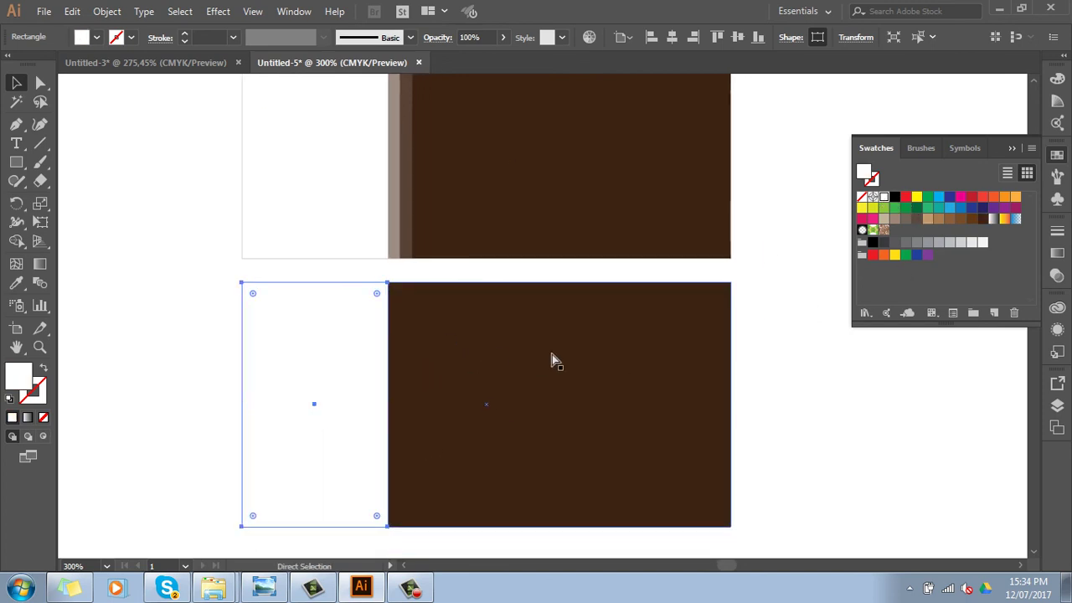
{"action": "key", "text": "Delete"}
{"action": "key", "text": "ctrl+z"}
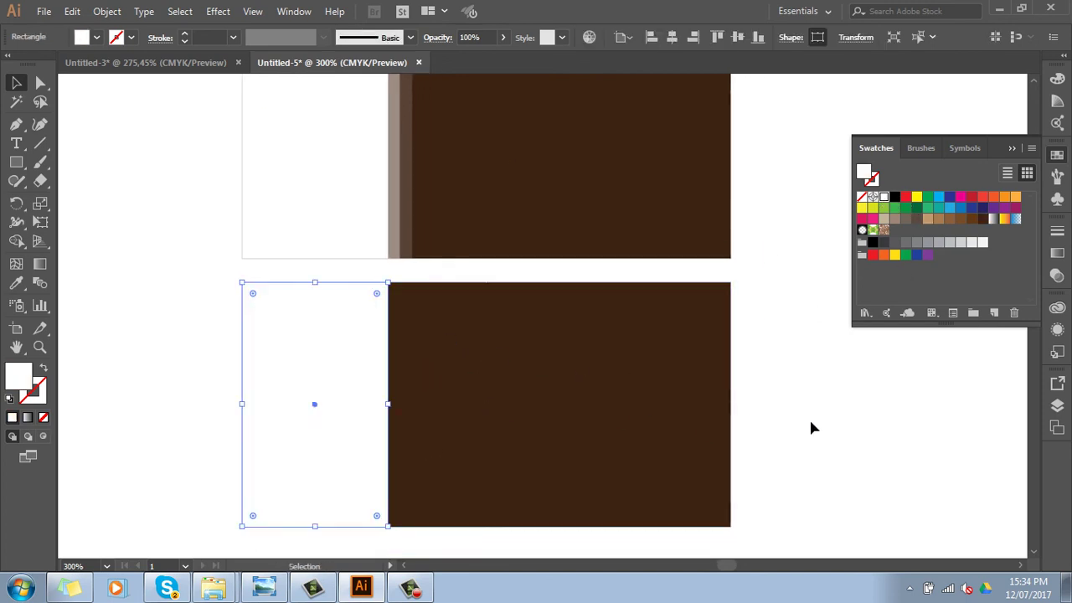
Widen the white rectangle into the brown and set it to 50% opacity.
{"action": "left_click", "coordinate": [811, 426]}
{"action": "left_click", "coordinate": [306, 406]}
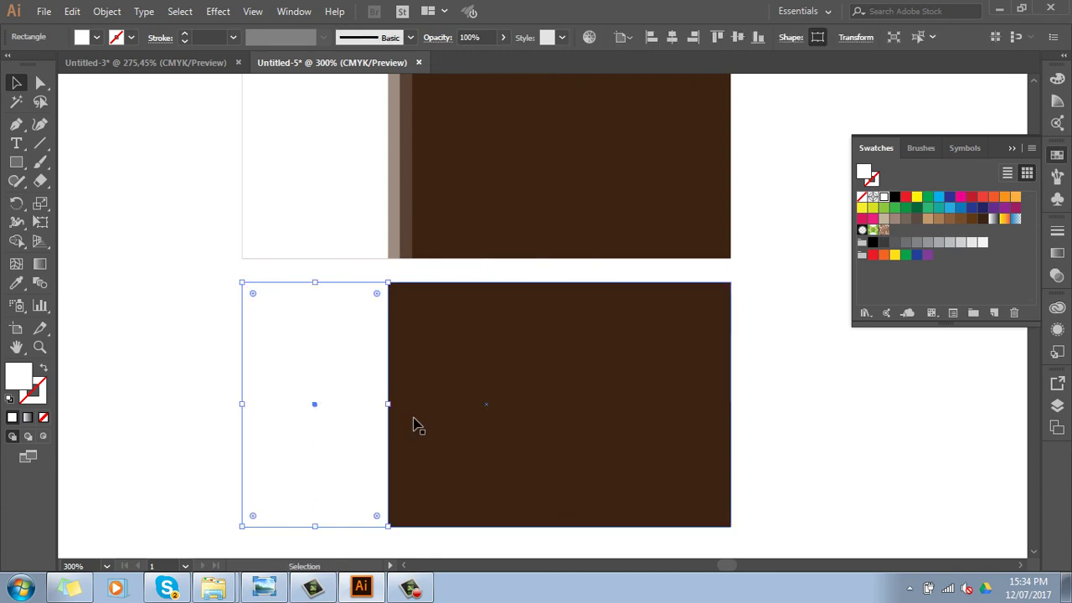
{"action": "left_click_drag", "start_coordinate": [388, 402], "coordinate": [400, 402]}
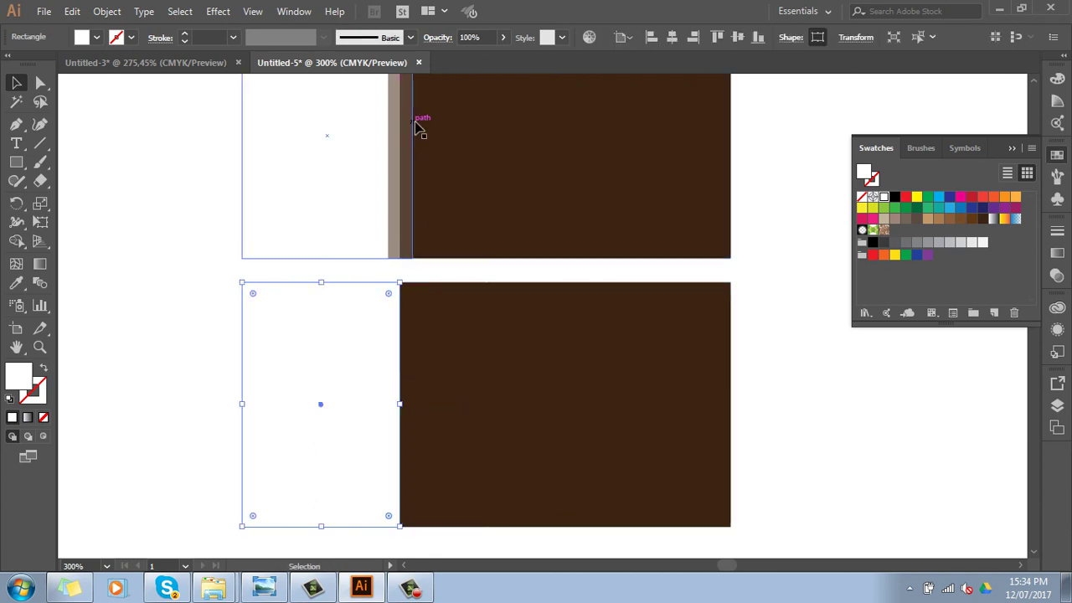
{"action": "type", "text": "5"}
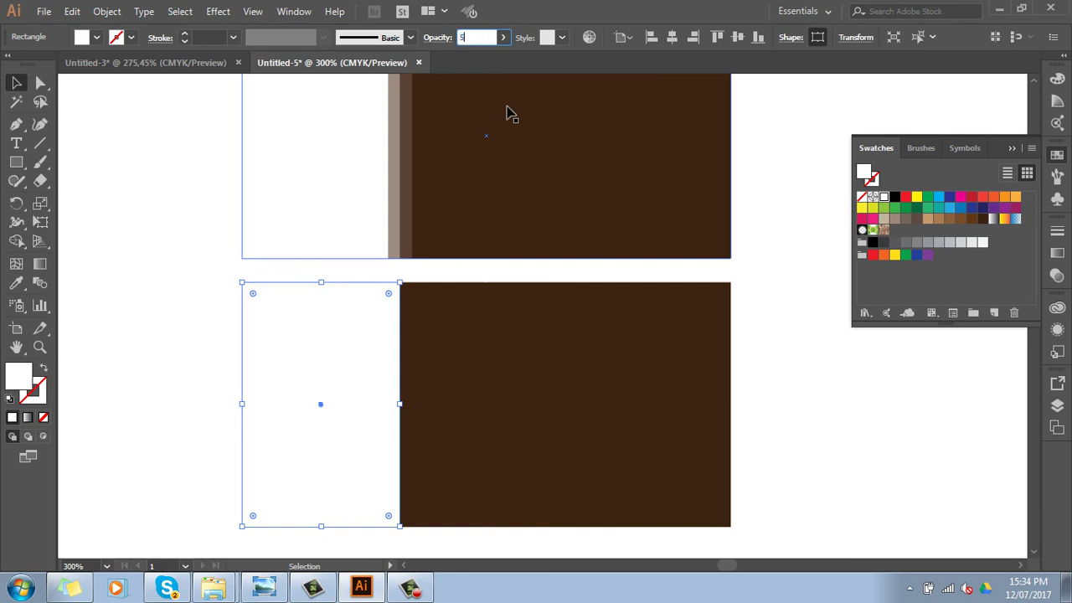
{"action": "type", "text": "0"}
{"action": "key", "text": "Return"}
{"action": "left_click", "coordinate": [784, 406]}
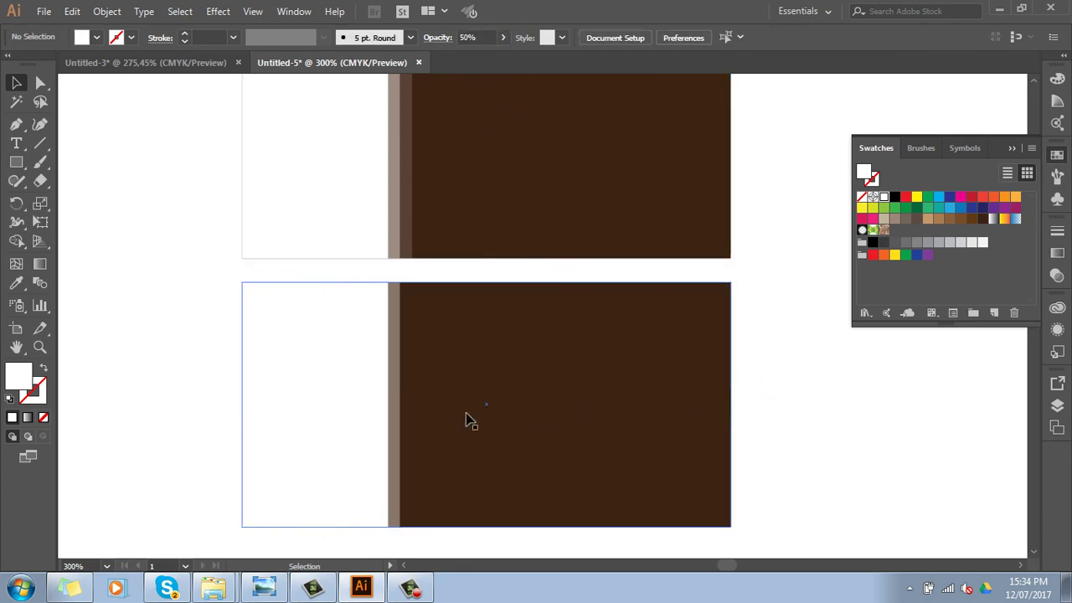
Widen the white overlay a bit further right and set it to 20% opacity.
{"action": "left_click", "coordinate": [394, 430]}
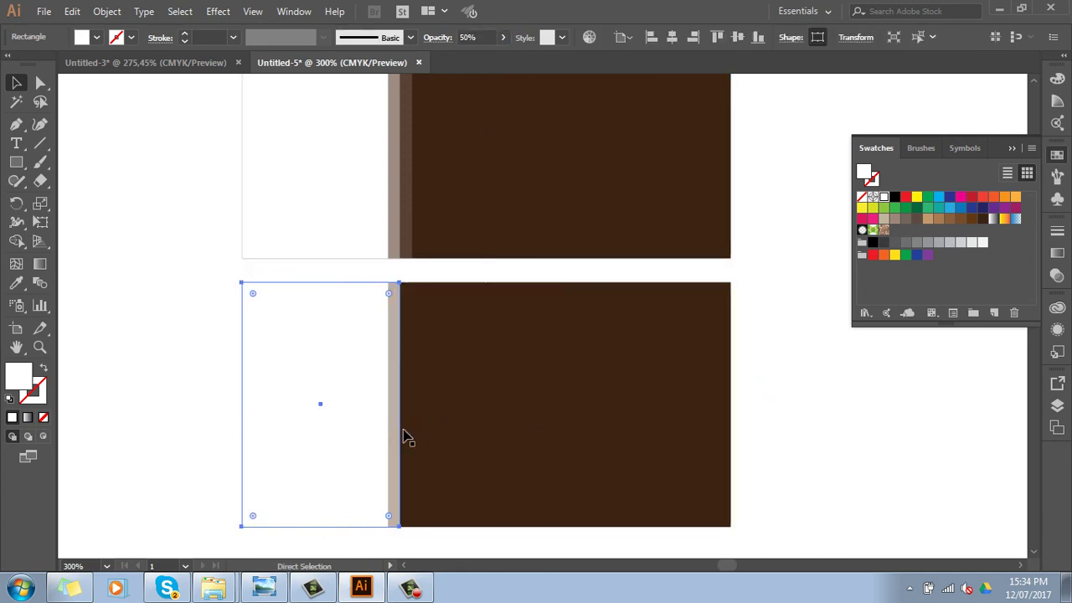
{"action": "left_click_drag", "start_coordinate": [399, 403], "coordinate": [412, 405]}
{"action": "left_click", "coordinate": [469, 38]}
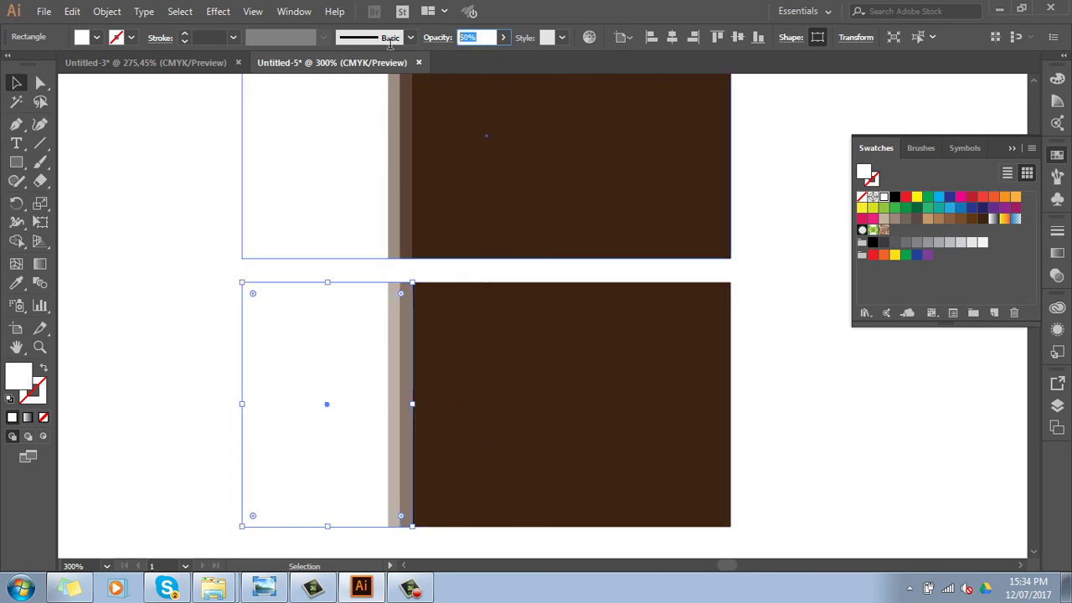
{"action": "type", "text": "20"}
{"action": "key", "text": "Return"}
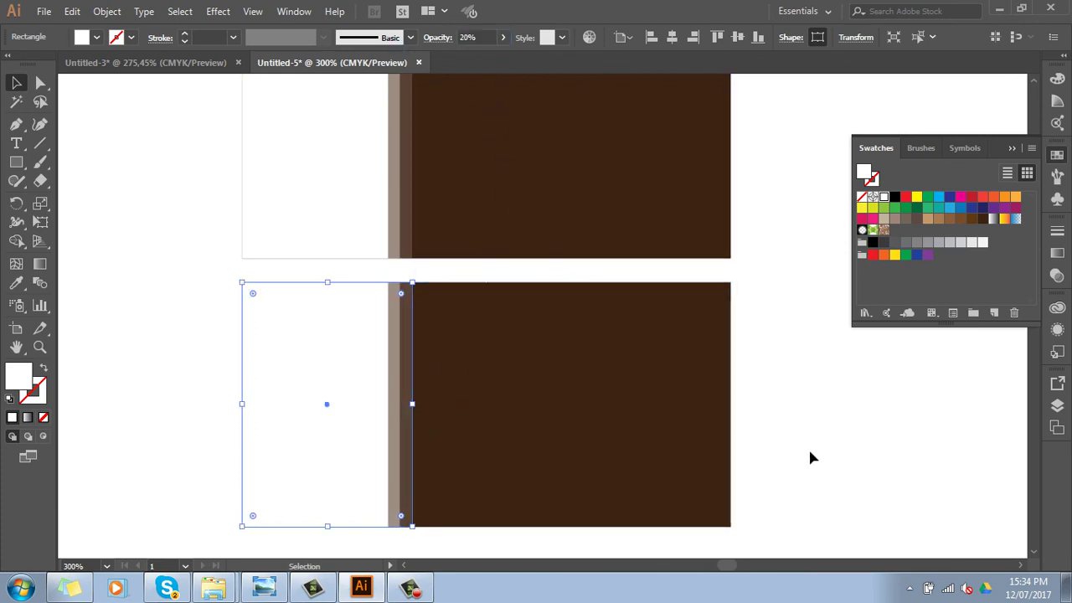
{"action": "left_click", "coordinate": [808, 448]}
{"action": "key", "text": "ctrl+minus"}
On the lower brown tile, copy the white overlay and butt it against the narrowed left overlay.
{"action": "left_click_drag", "start_coordinate": [749, 447], "coordinate": [757, 427]}
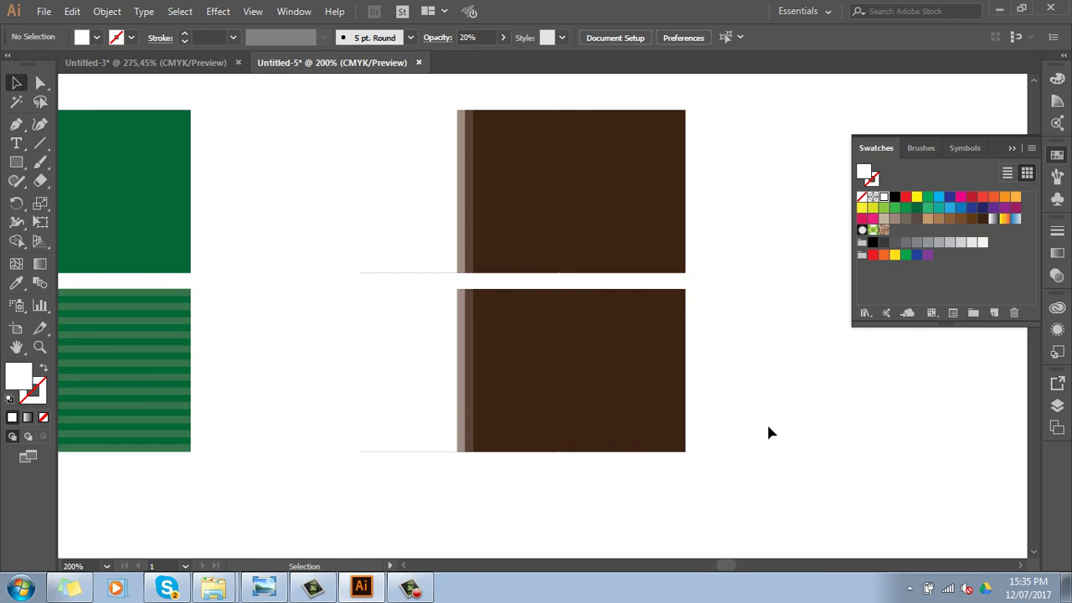
{"action": "key", "text": "ctrl+plus"}
{"action": "key", "text": "ctrl+plus"}
{"action": "mouse_move", "coordinate": [447, 148]}
{"action": "left_mouse_down"}
{"action": "mouse_move", "coordinate": [478, 160]}
{"action": "mouse_move", "coordinate": [474, 302]}
{"action": "left_mouse_up"}
{"action": "left_click_drag", "start_coordinate": [447, 181], "coordinate": [455, 226]}
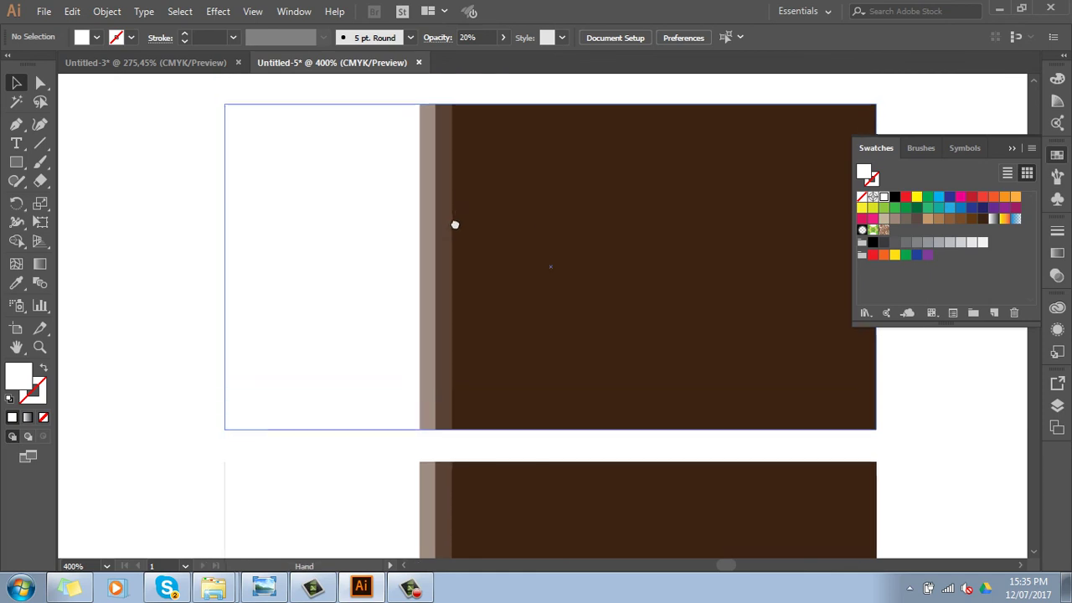
{"action": "left_click_drag", "start_coordinate": [510, 342], "coordinate": [532, 148]}
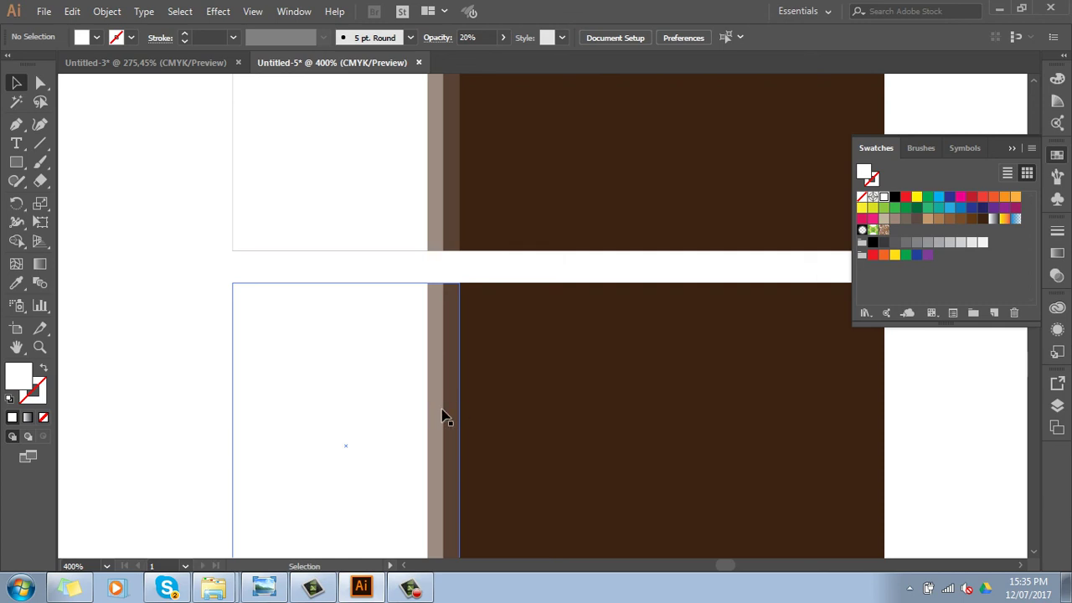
{"action": "key", "text": "ctrl+minus"}
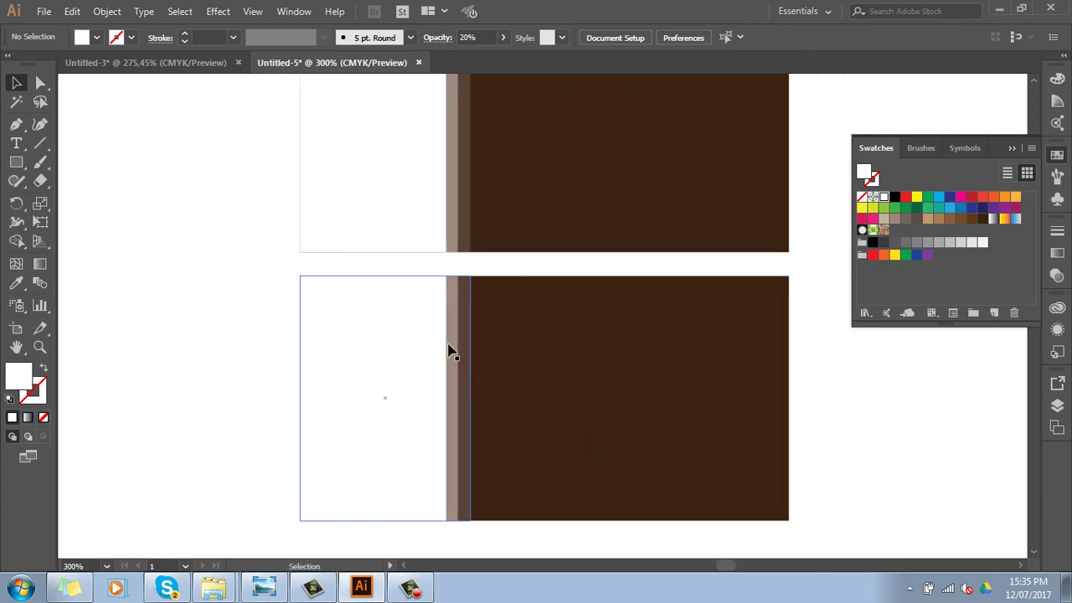
{"action": "left_click", "coordinate": [453, 381]}
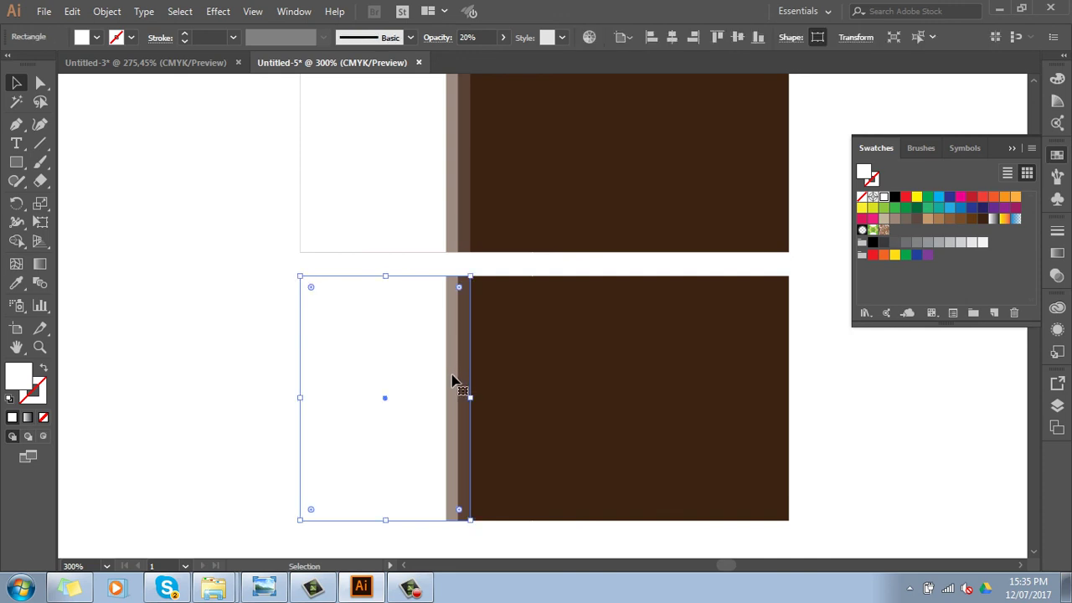
{"action": "left_click_drag", "start_coordinate": [453, 381], "coordinate": [638, 362]}
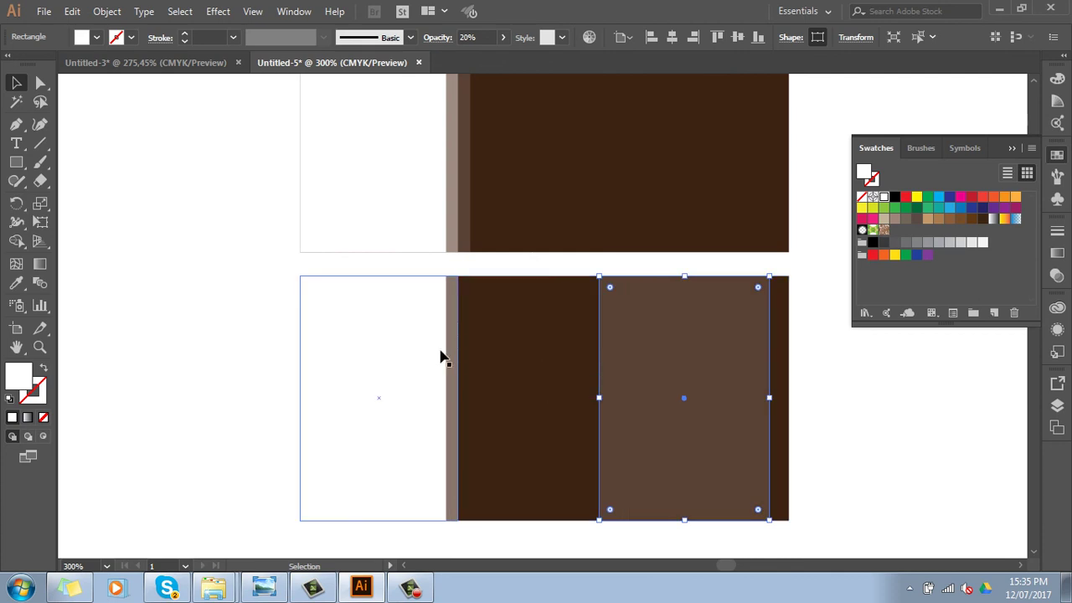
{"action": "left_click", "coordinate": [458, 398]}
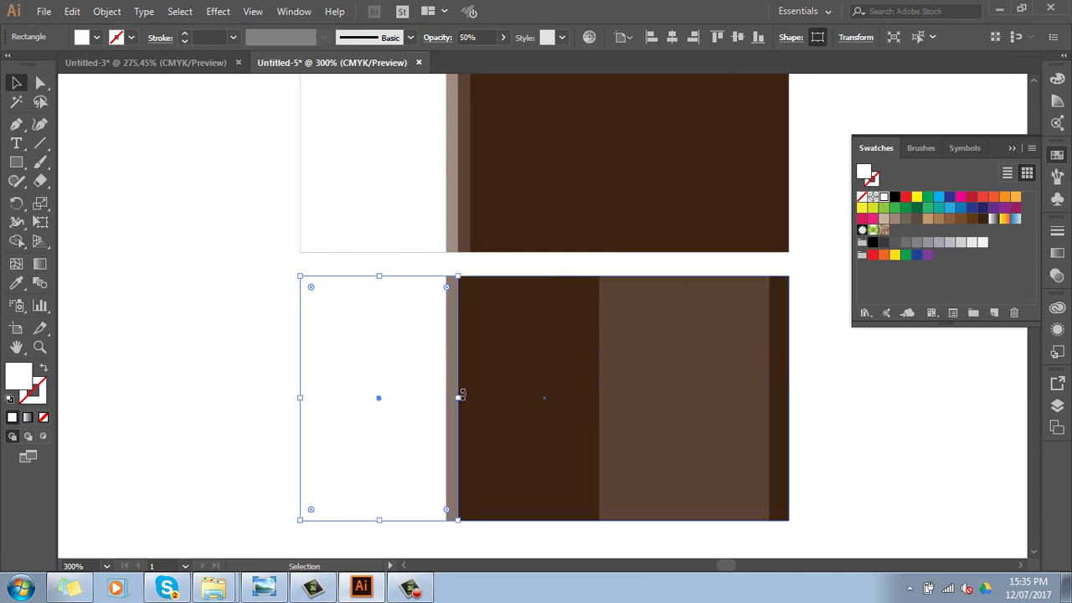
{"action": "left_click_drag", "start_coordinate": [459, 397], "coordinate": [453, 398]}
{"action": "left_click_drag", "start_coordinate": [658, 400], "coordinate": [369, 390]}
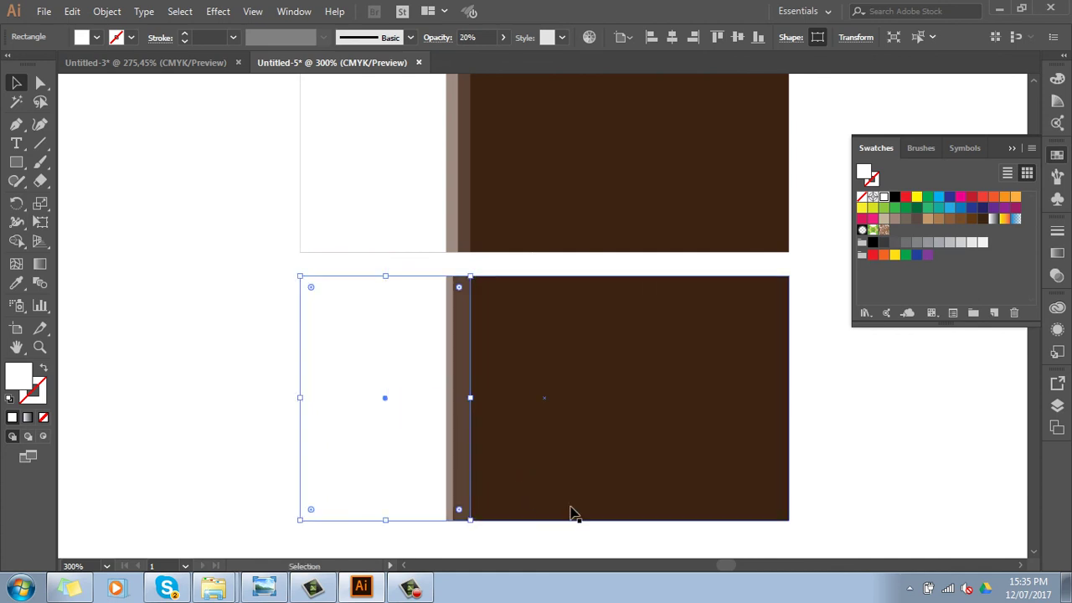
Adjust the width of the upper brown tile's white overlay and zoom out to all tiles.
{"action": "left_click_drag", "start_coordinate": [430, 158], "coordinate": [400, 306]}
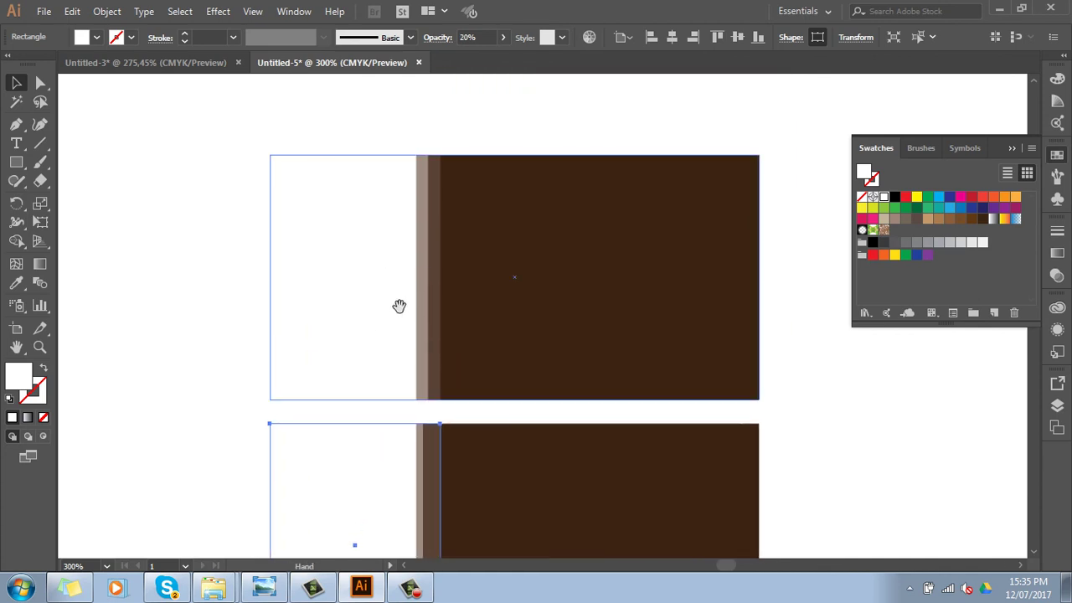
{"action": "key", "text": "ctrl+shift+a"}
{"action": "left_click", "coordinate": [427, 278]}
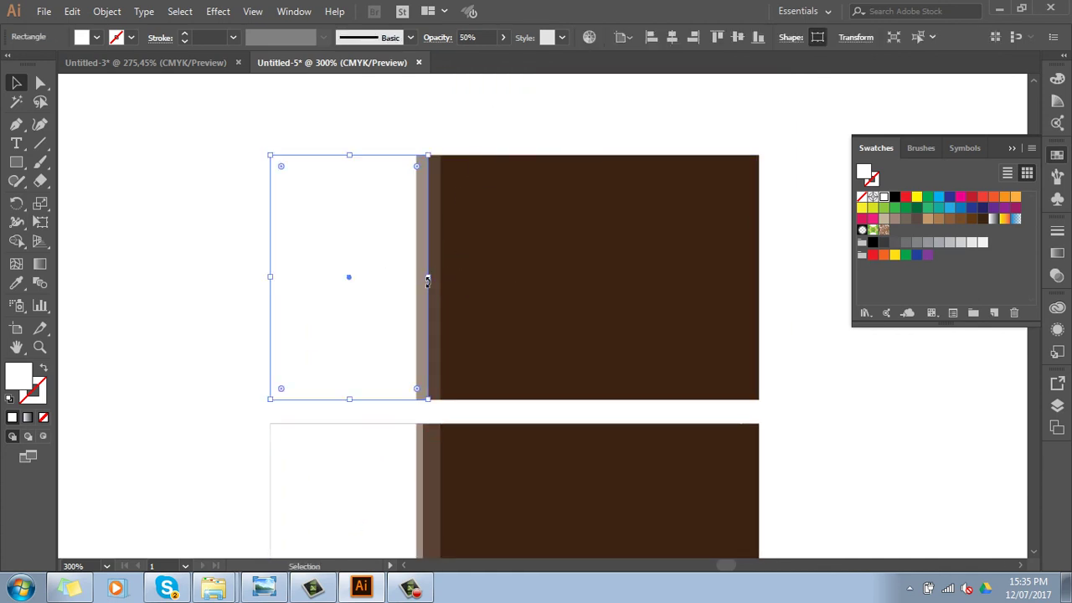
{"action": "left_click_drag", "start_coordinate": [428, 277], "coordinate": [423, 277]}
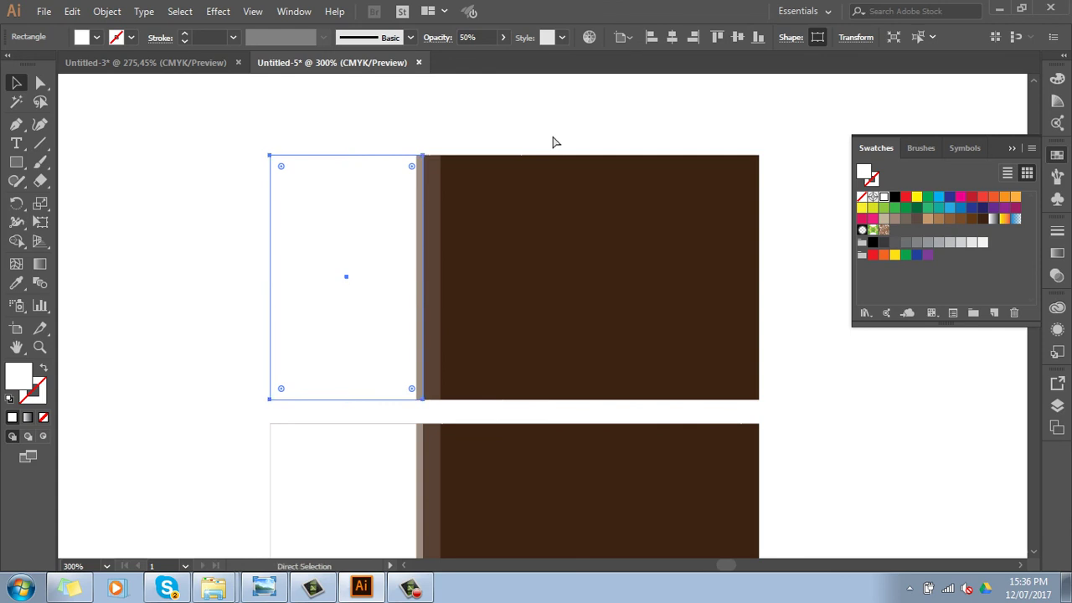
{"action": "key", "text": "ctrl+minus"}
{"action": "key", "text": "ctrl+minus"}
{"action": "key", "text": "ctrl+minus"}
{"action": "key", "text": "ctrl+minus"}
Shrink a copy of the maroon tile into a thin white vertical strip at 10% opacity.
{"action": "scroll", "coordinate": [500, 333], "scroll_direction": "down", "scroll_amount": 1}
{"action": "scroll", "coordinate": [402, 335], "scroll_direction": "down", "scroll_amount": 2}
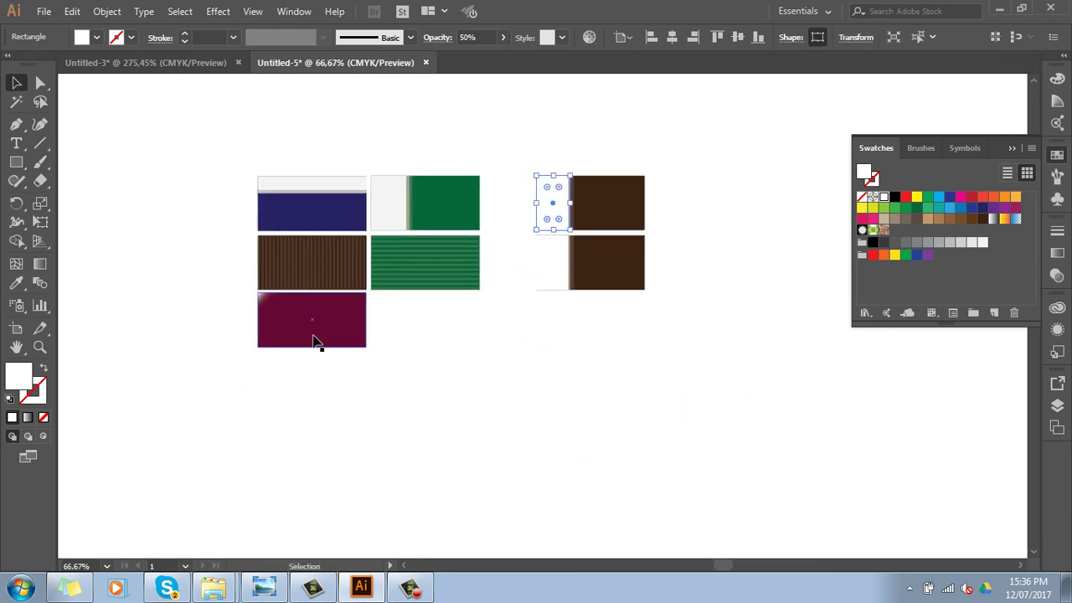
{"action": "mouse_move", "coordinate": [308, 344]}
{"action": "left_mouse_down"}
{"action": "mouse_move", "coordinate": [449, 351]}
{"action": "mouse_move", "coordinate": [431, 347]}
{"action": "left_mouse_up"}
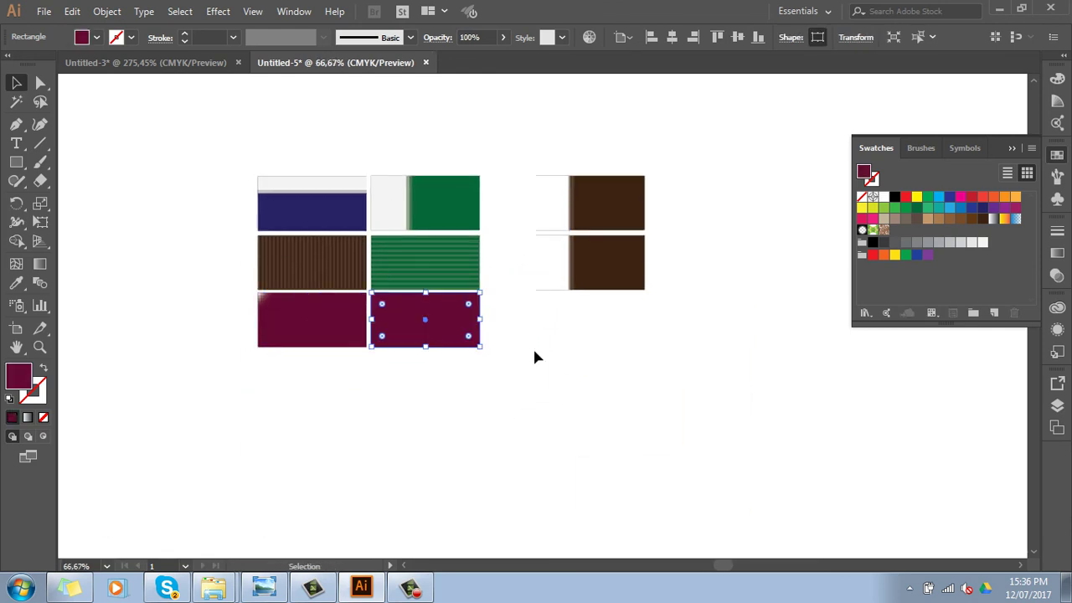
{"action": "left_click", "coordinate": [531, 346]}
{"action": "key", "text": "z"}
{"action": "left_click", "coordinate": [322, 260]}
{"action": "left_click", "coordinate": [16, 83]}
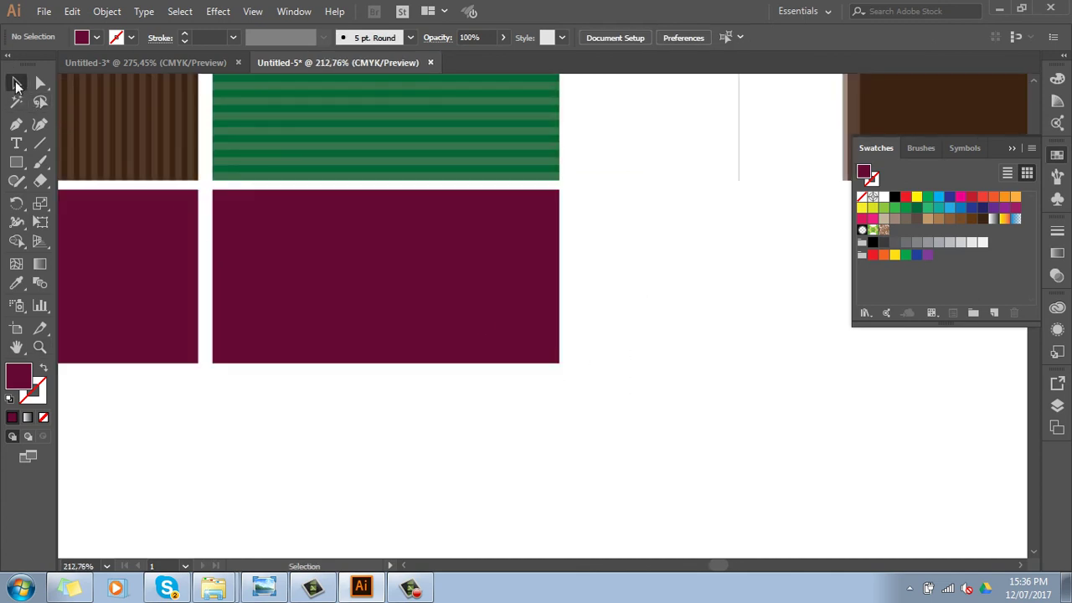
{"action": "left_click", "coordinate": [361, 318]}
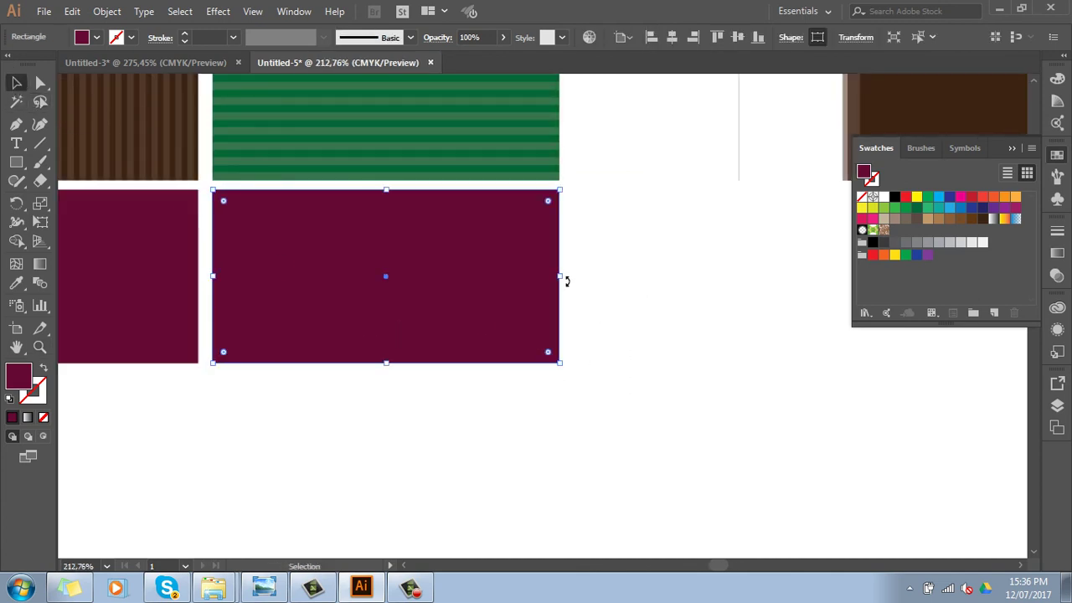
{"action": "left_click_drag", "start_coordinate": [561, 277], "coordinate": [328, 277]}
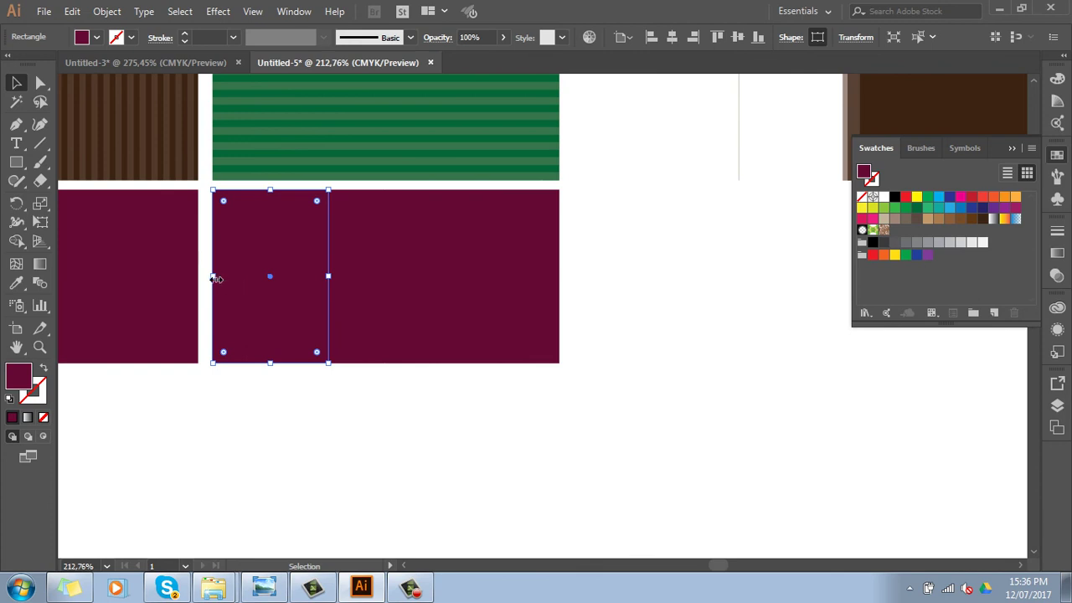
{"action": "left_click_drag", "start_coordinate": [213, 282], "coordinate": [276, 283]}
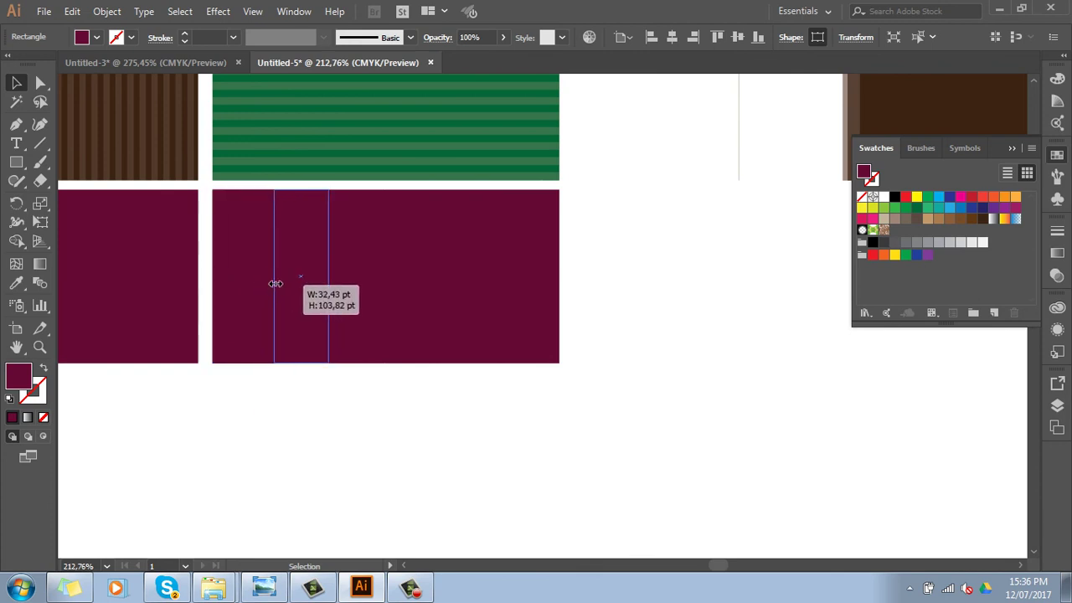
{"action": "left_click", "coordinate": [883, 197]}
{"action": "left_click", "coordinate": [482, 37]}
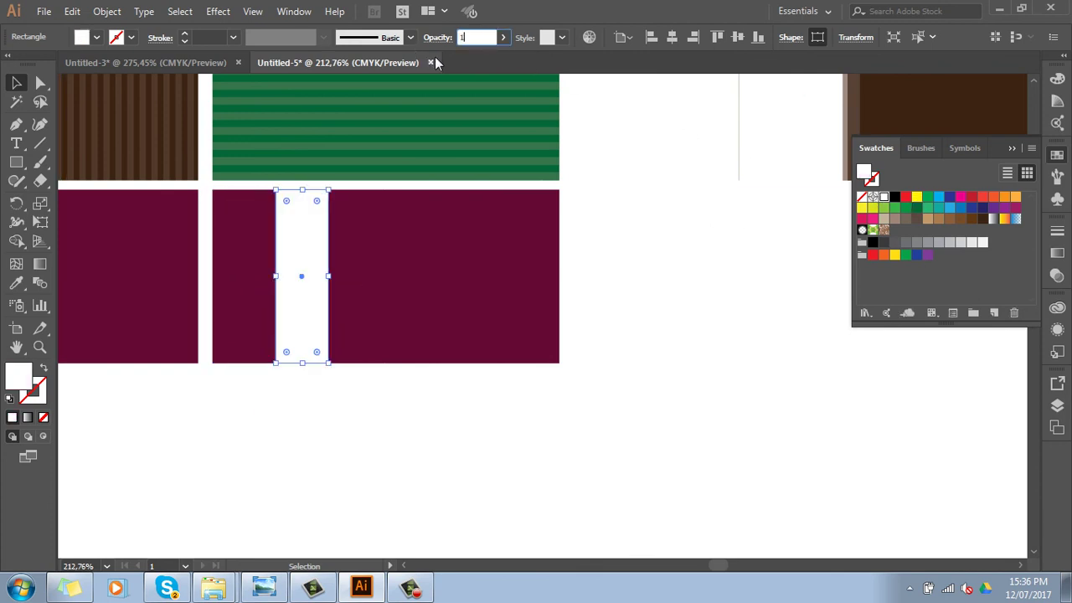
{"action": "type", "text": "0"}
{"action": "key", "text": "Return"}
{"action": "left_click", "coordinate": [526, 459]}
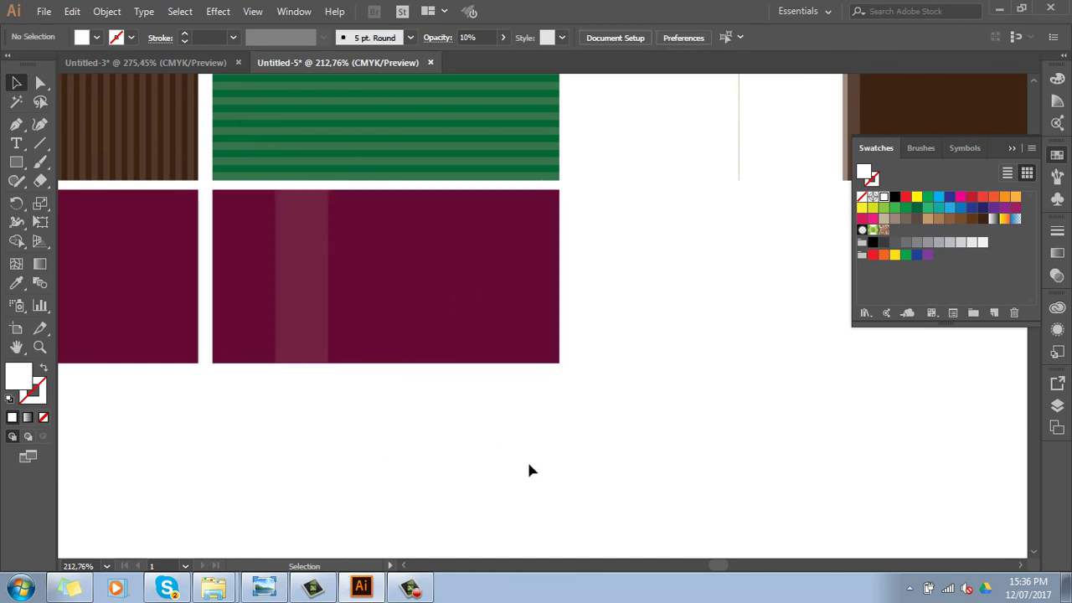
Shrink another maroon tile copy into a white horizontal band at 10% opacity.
{"action": "left_click", "coordinate": [485, 316]}
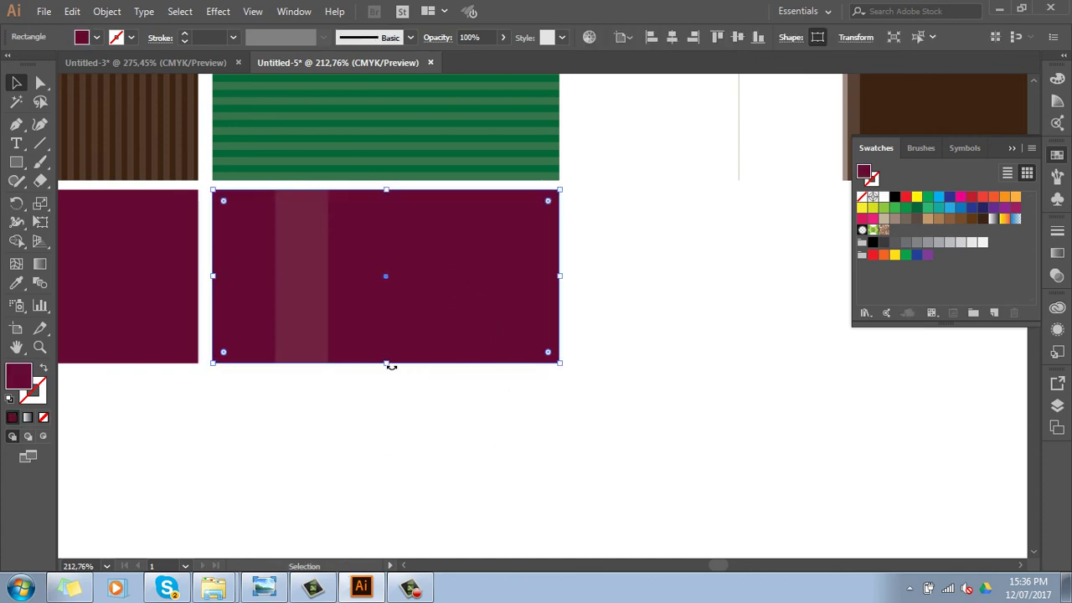
{"action": "left_click_drag", "start_coordinate": [386, 363], "coordinate": [387, 256]}
{"action": "left_click_drag", "start_coordinate": [387, 191], "coordinate": [383, 213]}
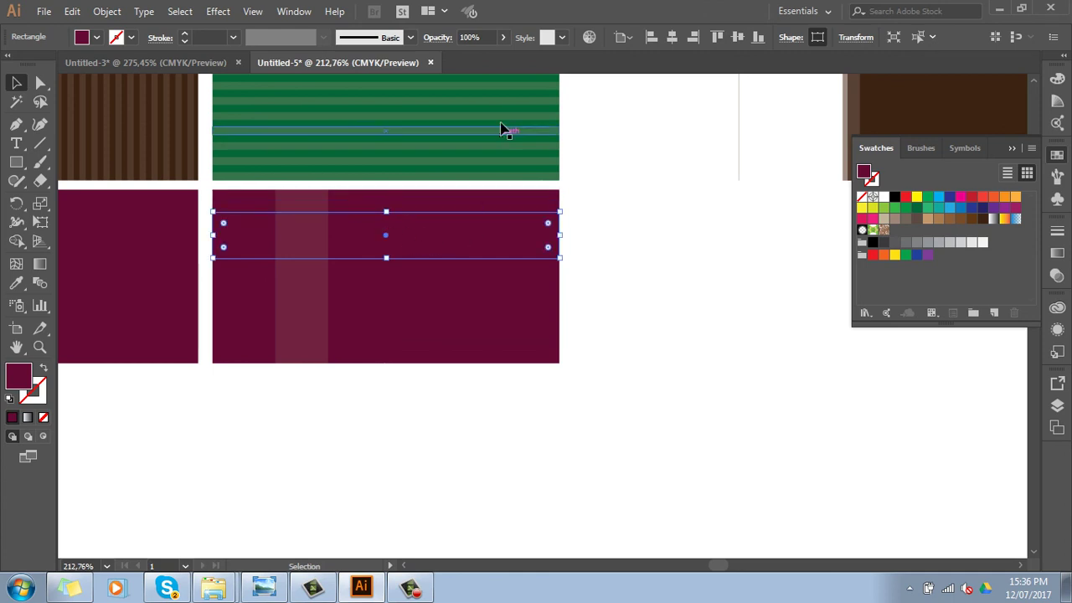
{"action": "left_click", "coordinate": [883, 197]}
{"action": "left_click", "coordinate": [473, 37]}
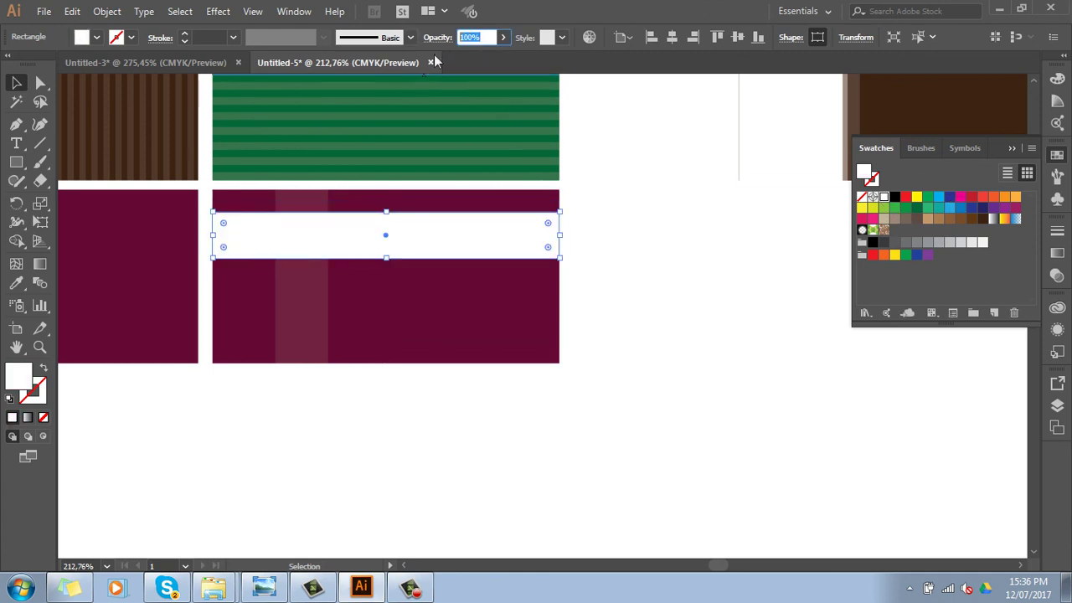
{"action": "type", "text": "10"}
{"action": "key", "text": "Return"}
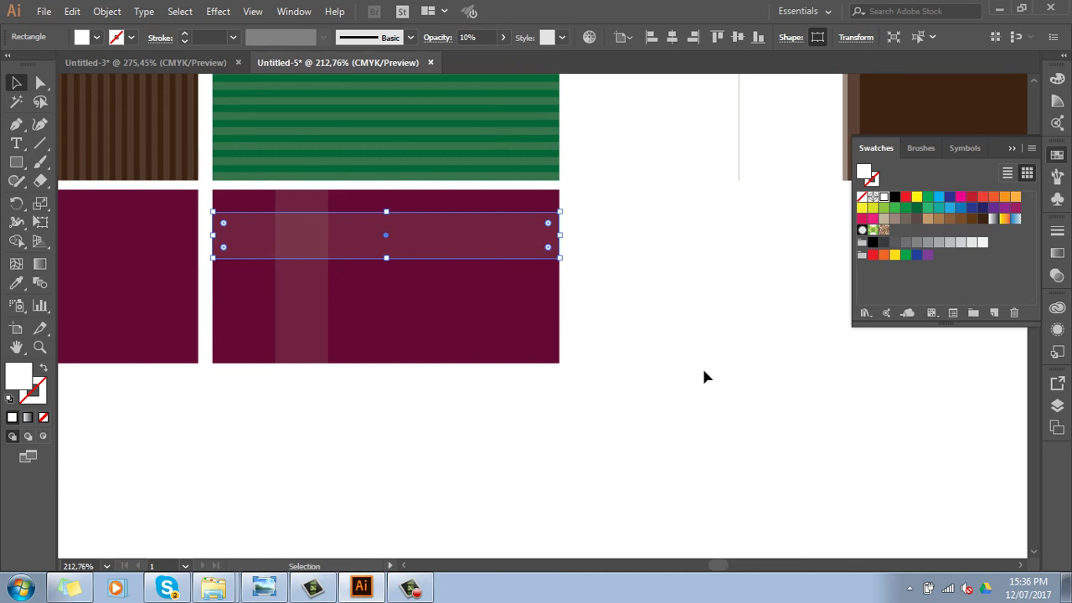
{"action": "left_click", "coordinate": [702, 366]}
{"action": "left_click_drag", "start_coordinate": [589, 364], "coordinate": [626, 408]}
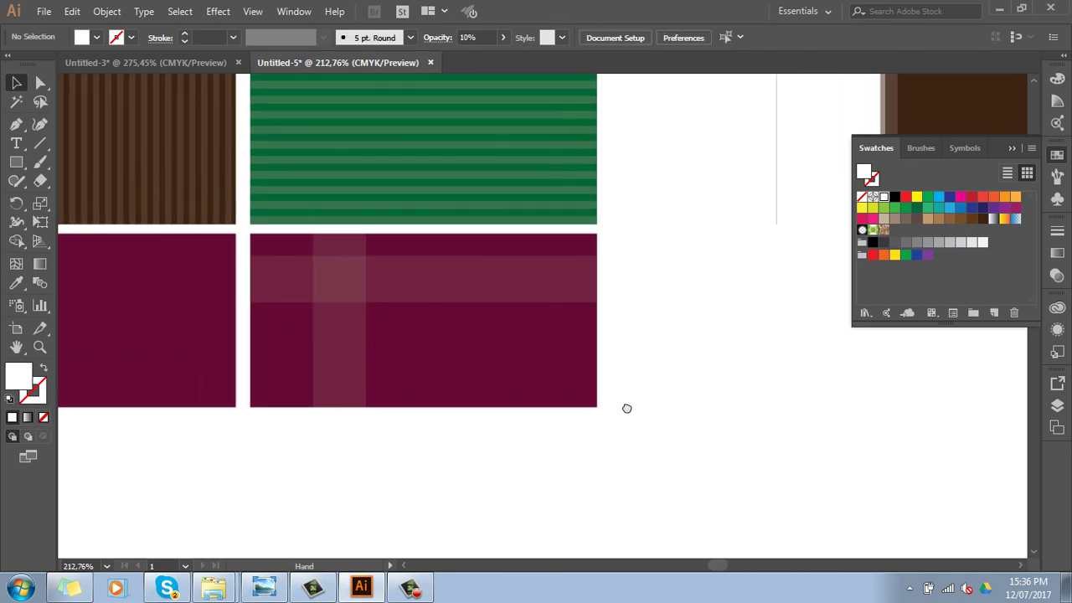
{"action": "left_click", "coordinate": [527, 360]}
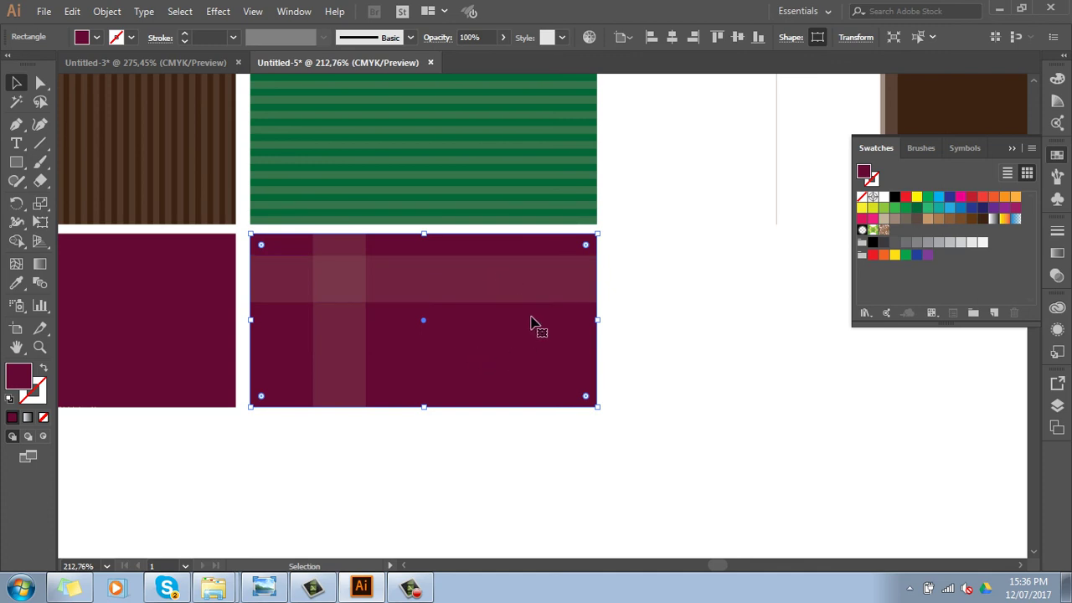
Copy the left tile below and draw a wide white band at 10% opacity, tilted about 4.5°.
{"action": "scroll", "coordinate": [531, 323], "scroll_direction": "down", "scroll_amount": 2, "text": "alt"}
{"action": "scroll", "coordinate": [474, 373], "scroll_direction": "down", "scroll_amount": 3}
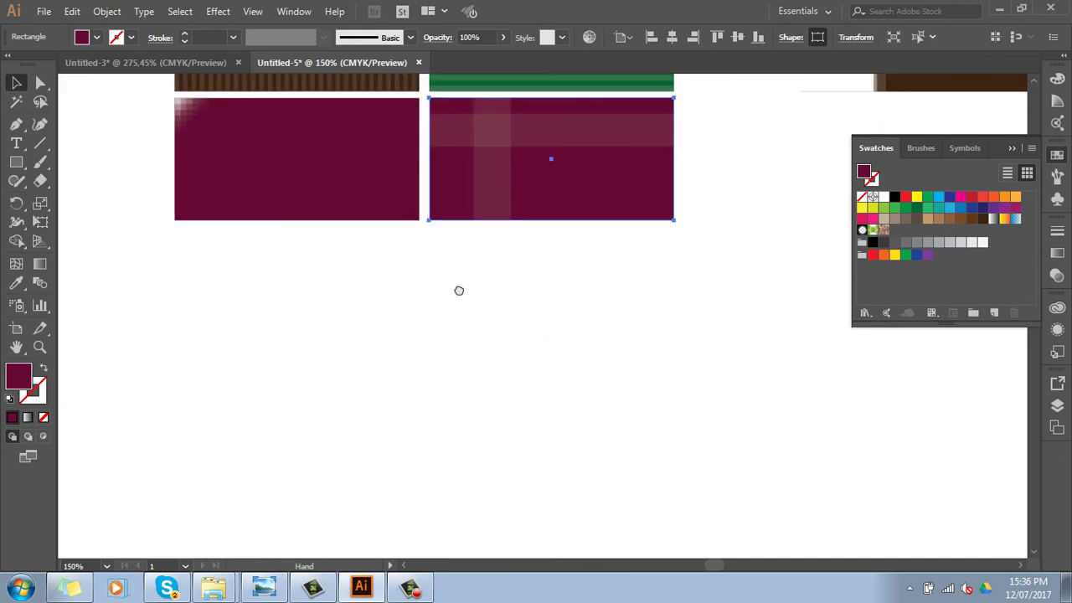
{"action": "left_click", "coordinate": [356, 208]}
{"action": "left_click_drag", "start_coordinate": [334, 164], "coordinate": [333, 346], "text": "alt"}
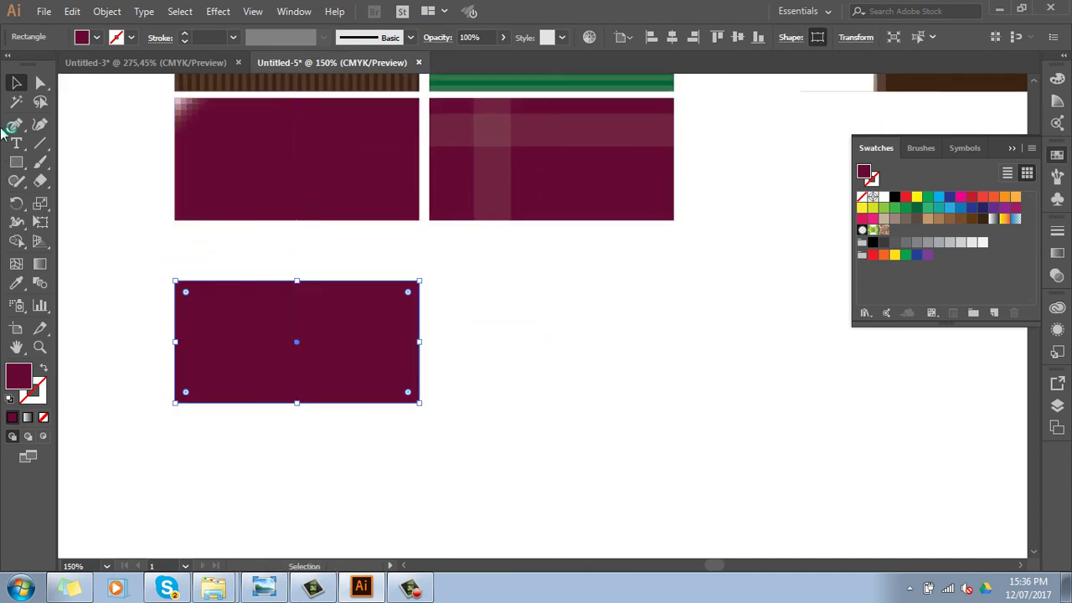
{"action": "left_click", "coordinate": [18, 163]}
{"action": "left_click_drag", "start_coordinate": [139, 302], "coordinate": [456, 351]}
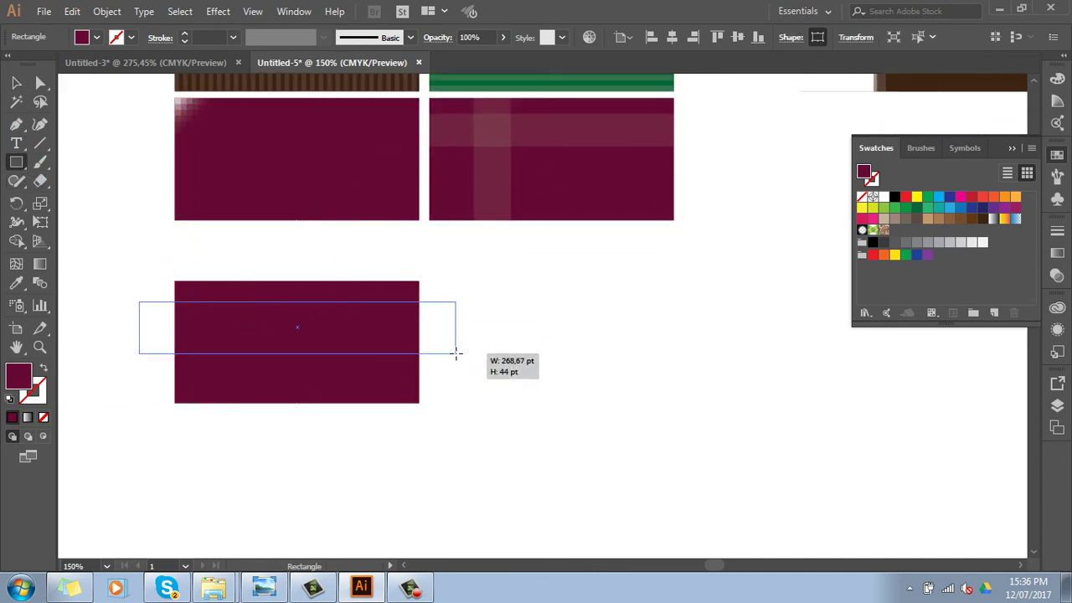
{"action": "left_click", "coordinate": [883, 197]}
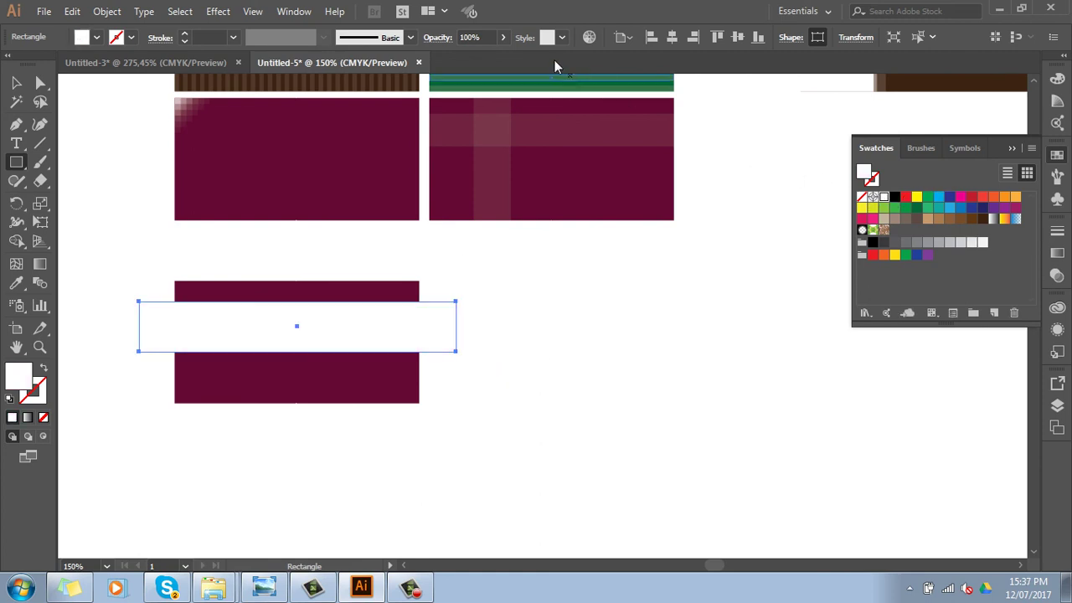
{"action": "left_click", "coordinate": [484, 37]}
{"action": "type", "text": "10"}
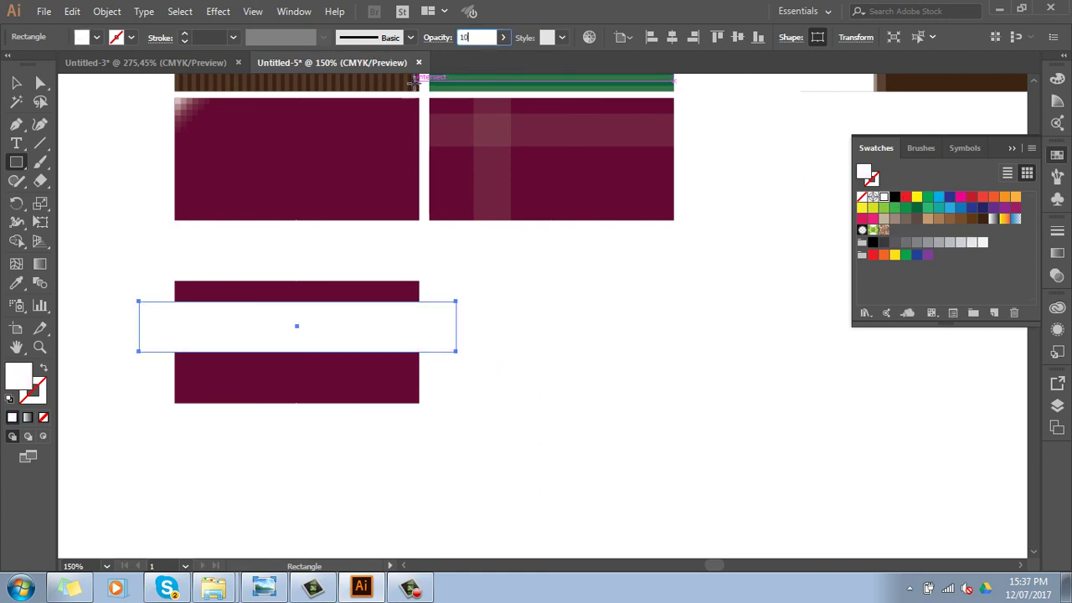
{"action": "key", "text": "Return"}
{"action": "key", "text": "v"}
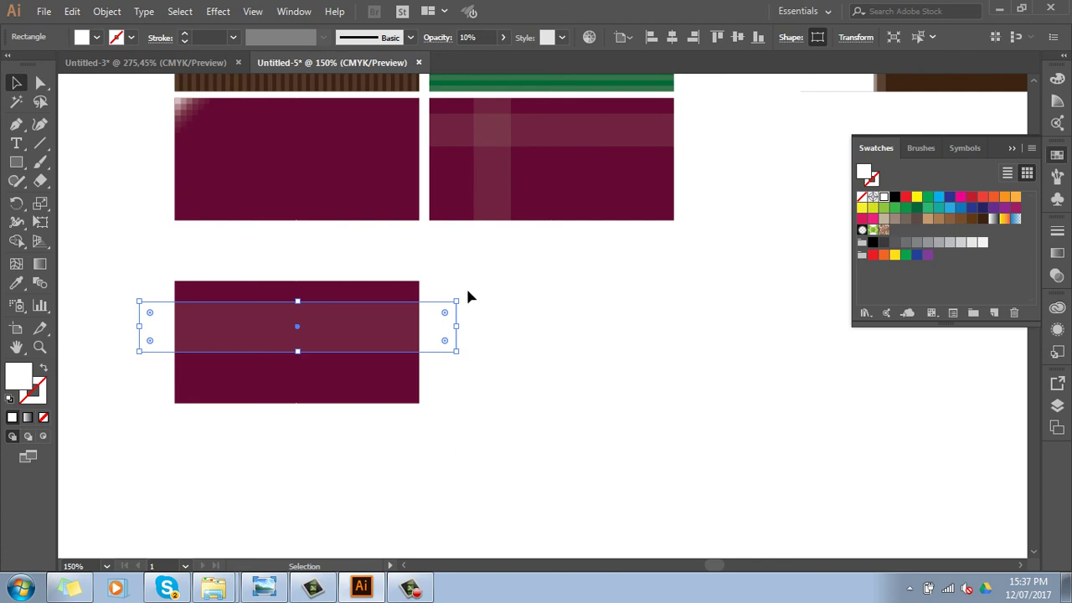
{"action": "left_click_drag", "start_coordinate": [460, 299], "coordinate": [460, 289]}
Duplicate the tilted band in place and rotate the copy the opposite way so the bands cross.
{"action": "left_click", "coordinate": [612, 413]}
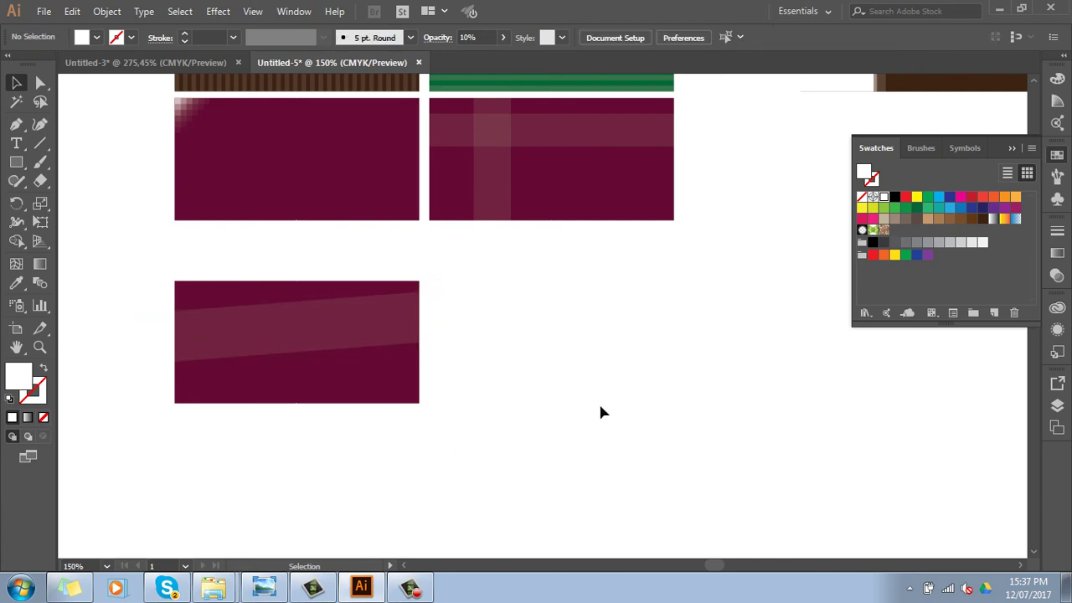
{"action": "left_click", "coordinate": [325, 311]}
{"action": "key", "text": "a"}
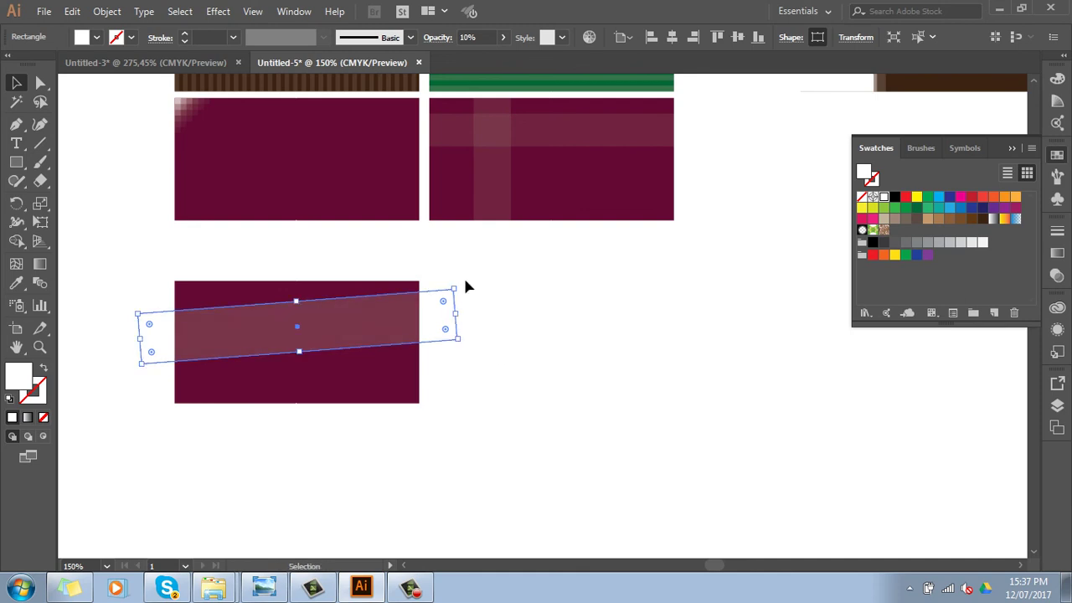
{"action": "key", "text": "v"}
{"action": "left_click_drag", "start_coordinate": [459, 285], "coordinate": [476, 315]}
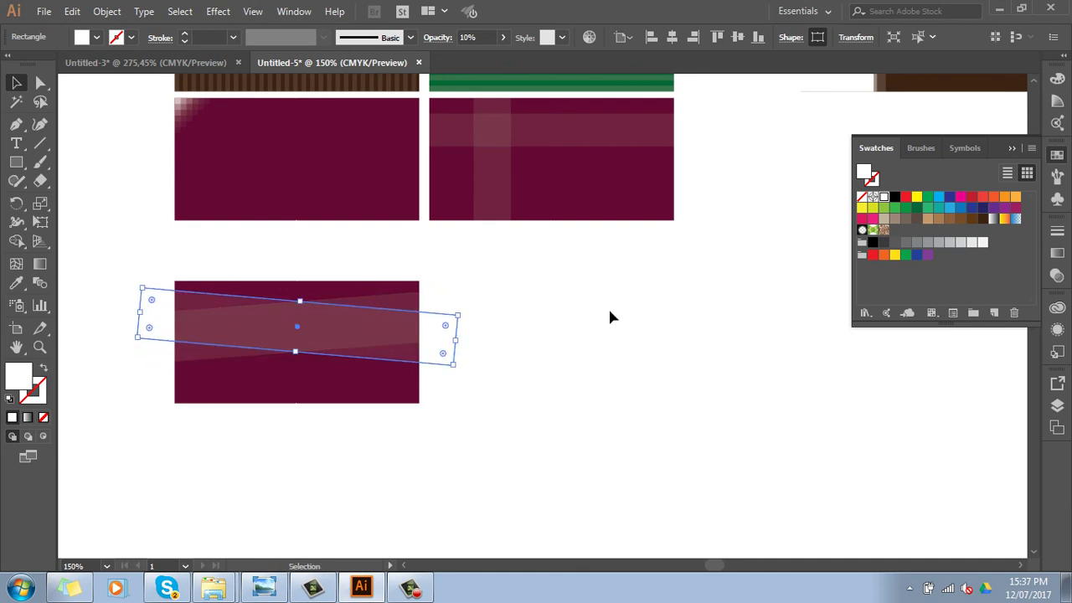
{"action": "left_click", "coordinate": [611, 313]}
{"action": "key", "text": "z"}
{"action": "left_click_drag", "start_coordinate": [139, 256], "coordinate": [534, 433]}
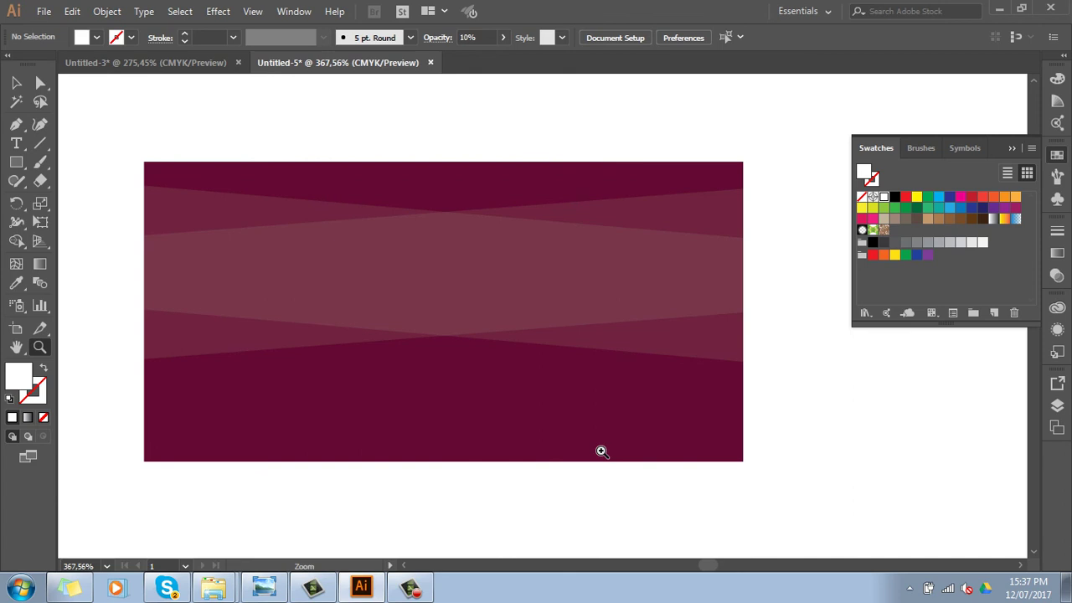
At 50% zoom, nudge the crossed-diagonal-band maroon tile up under the row and deselect it.
{"action": "scroll", "coordinate": [598, 445], "scroll_direction": "down", "scroll_amount": 2}
{"action": "scroll", "coordinate": [577, 440], "scroll_direction": "down", "scroll_amount": 2}
{"action": "scroll", "coordinate": [666, 348], "scroll_direction": "down", "scroll_amount": 2}
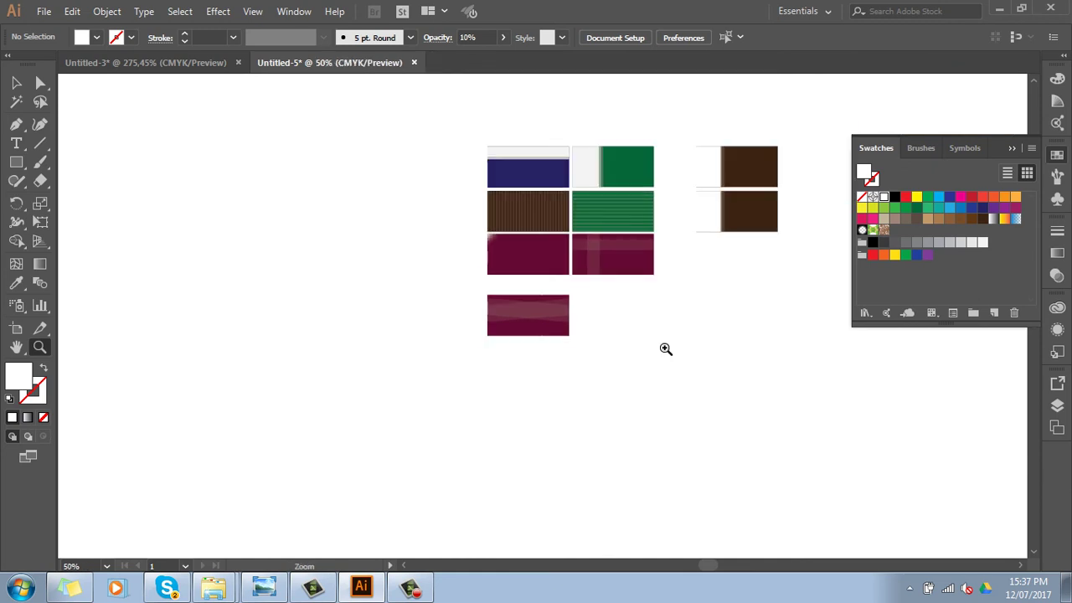
{"action": "left_click_drag", "start_coordinate": [706, 298], "coordinate": [684, 300]}
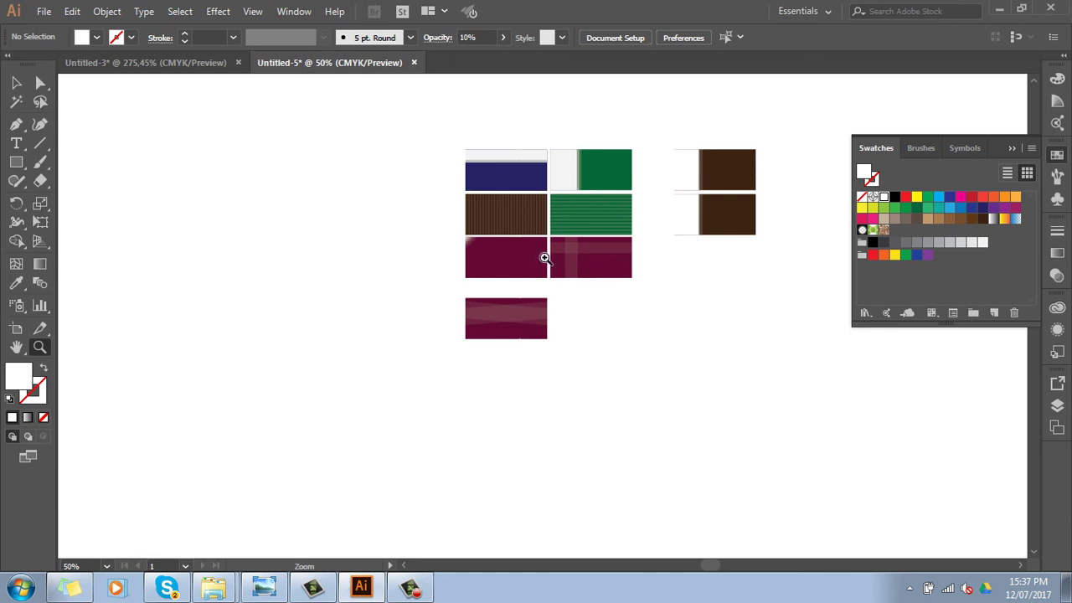
{"action": "left_click", "coordinate": [16, 82]}
{"action": "left_click", "coordinate": [517, 325]}
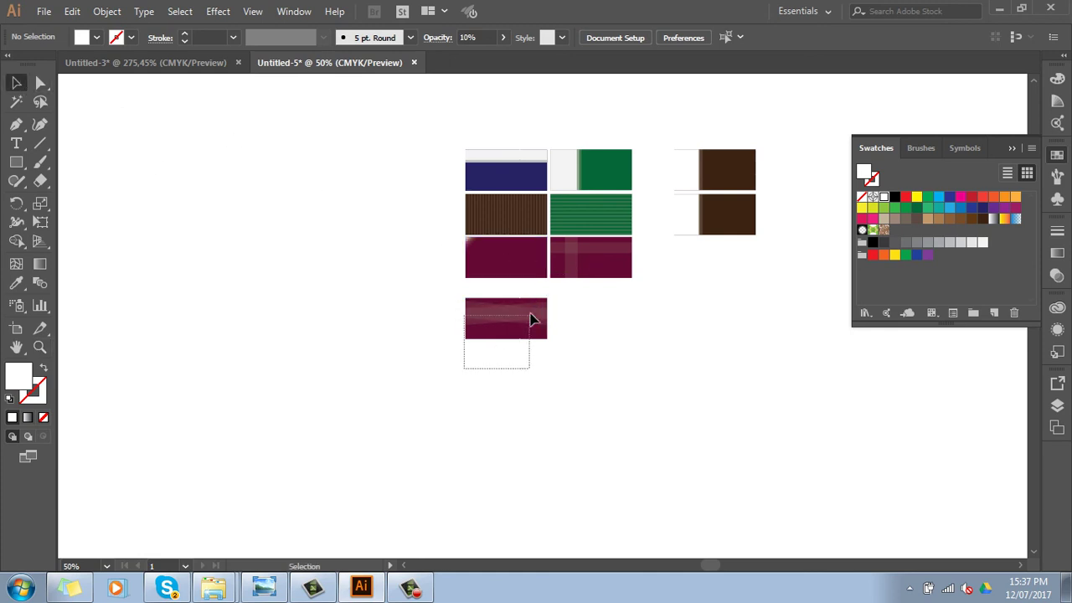
{"action": "left_click_drag", "start_coordinate": [529, 324], "coordinate": [533, 312]}
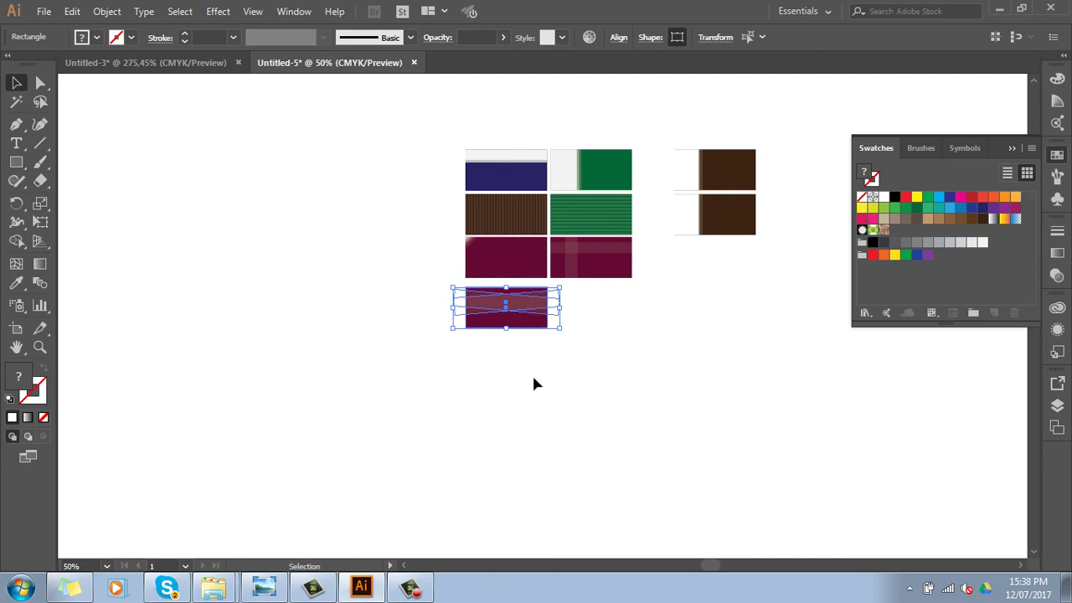
{"action": "left_click", "coordinate": [474, 519]}
{"action": "left_click", "coordinate": [410, 588]}
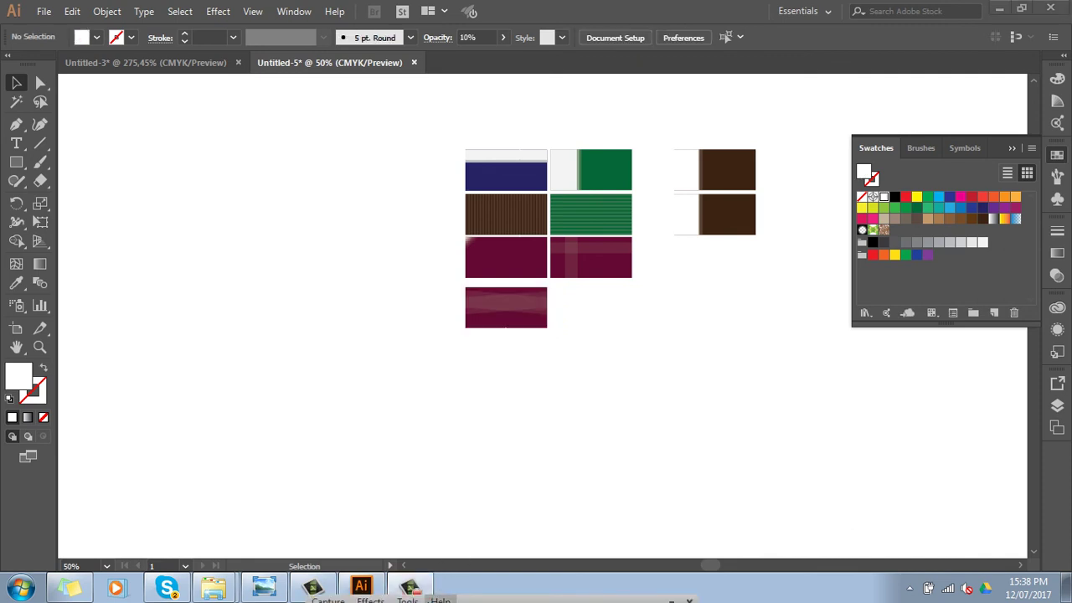